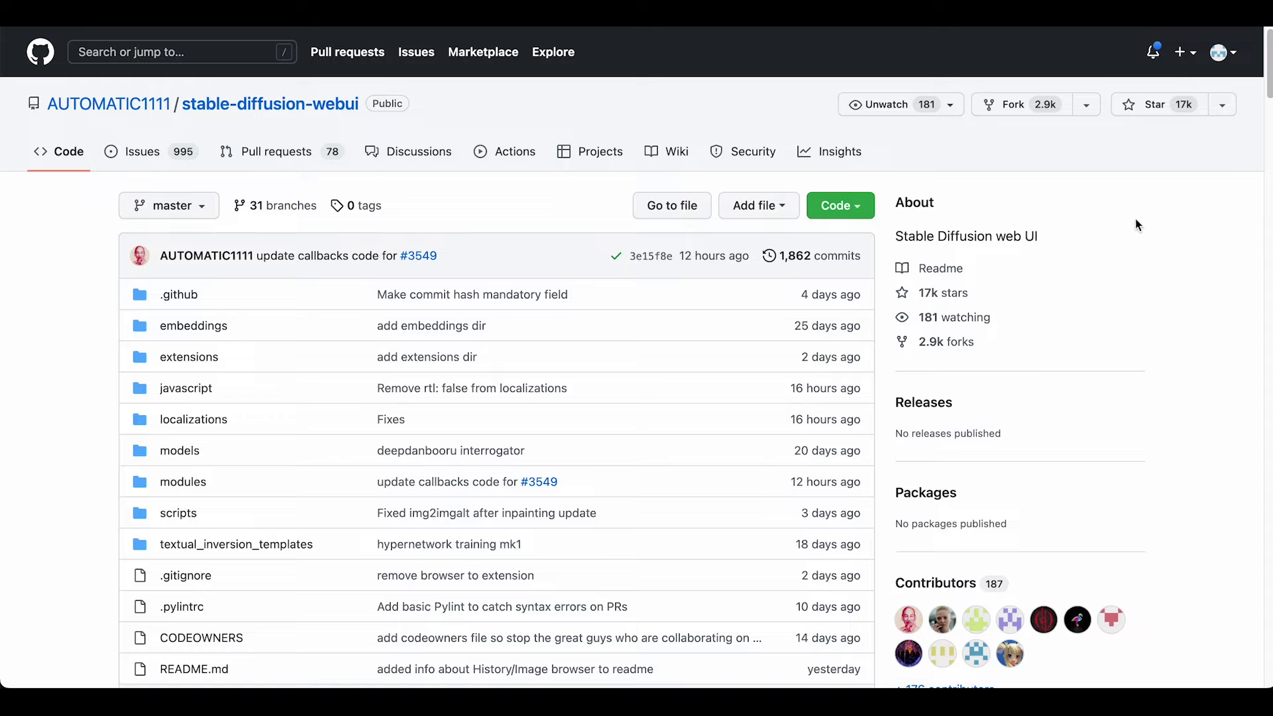
- Scroll down the stable-diffusion-webui README to the web UI screenshot and Features list
scroll(73, 304, "down", 15)
scroll(78, 310, "down", 8)
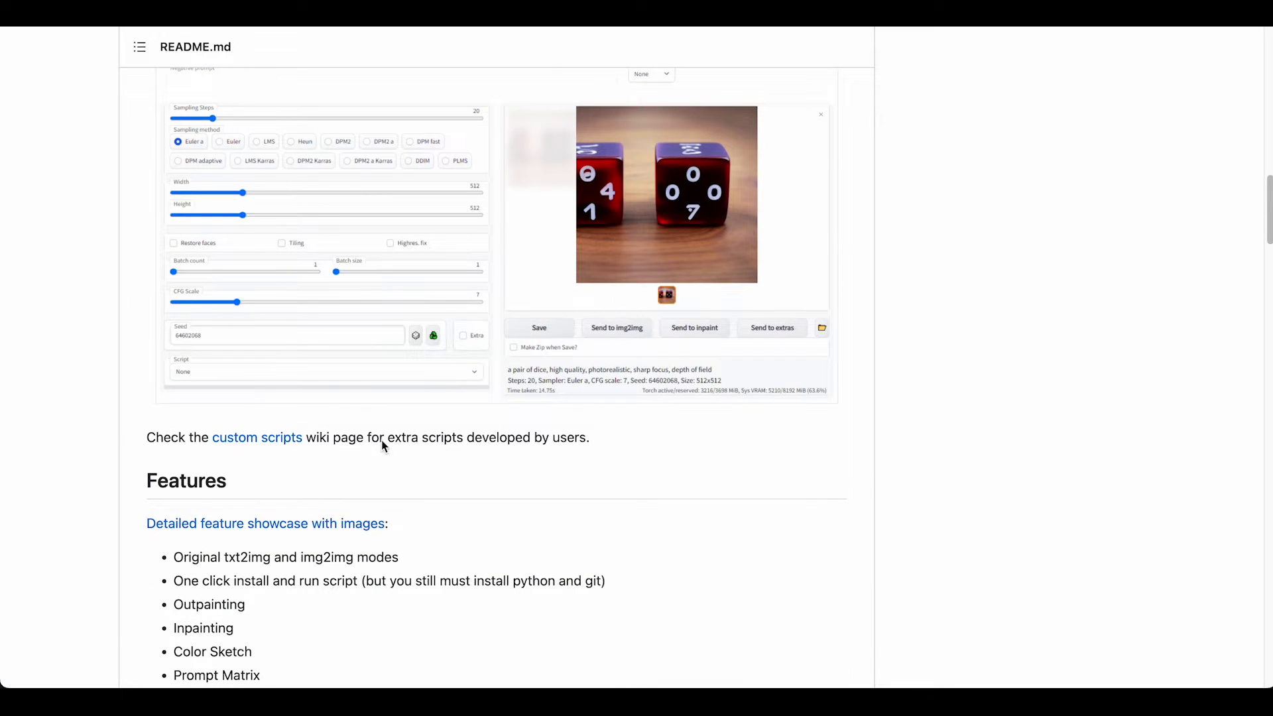
- Open the Custom Scripts wiki page and scroll down through its list of scripts
left_click(260, 439)
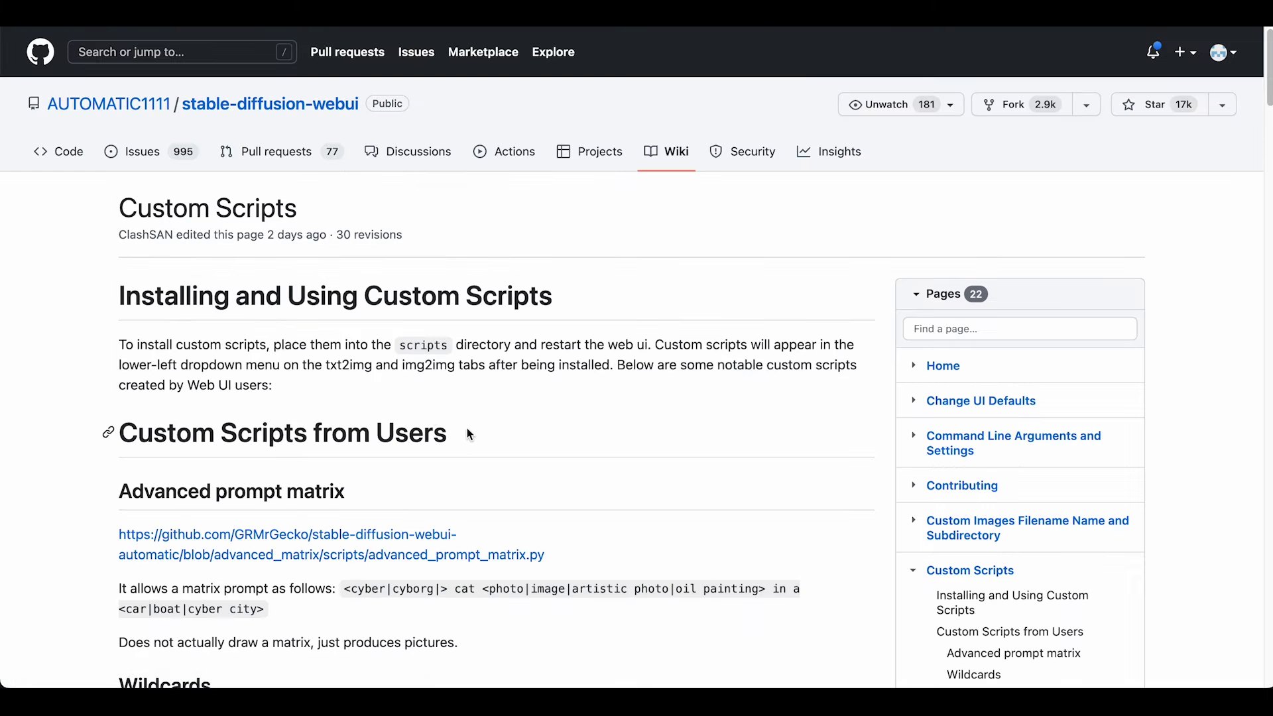
scroll(133, 383, "down", 3)
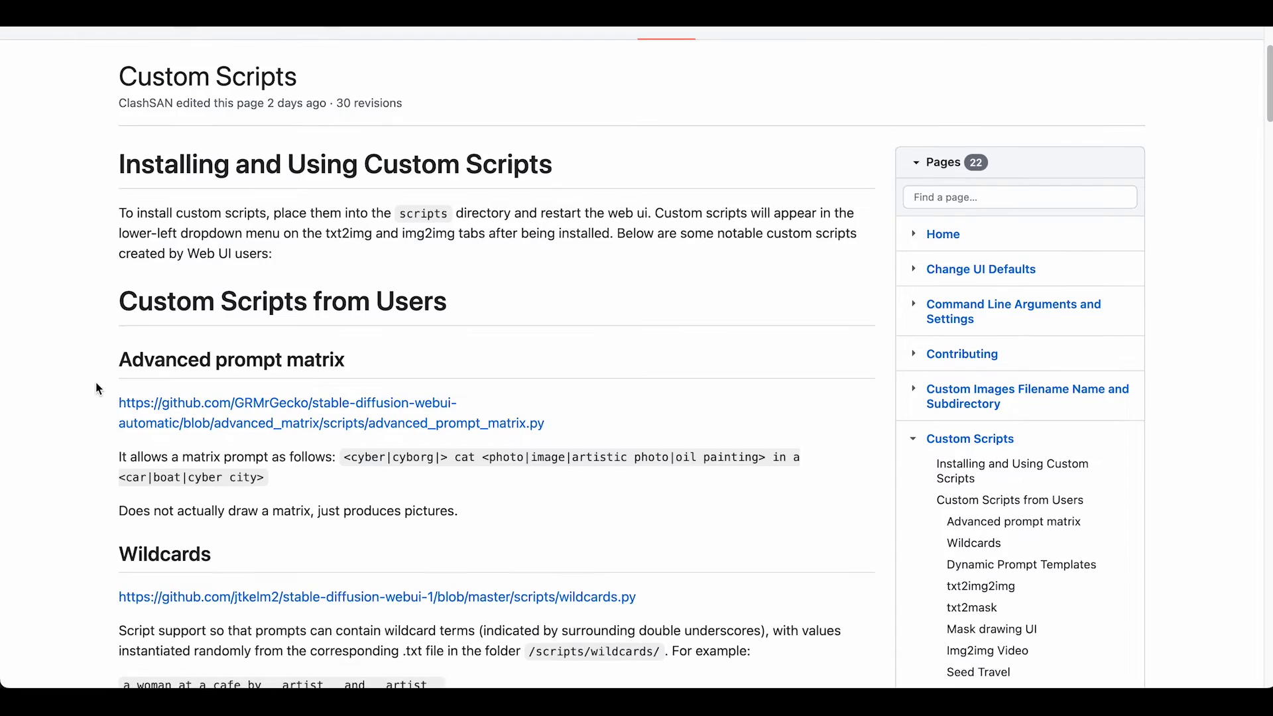
scroll(99, 387, "down", 10)
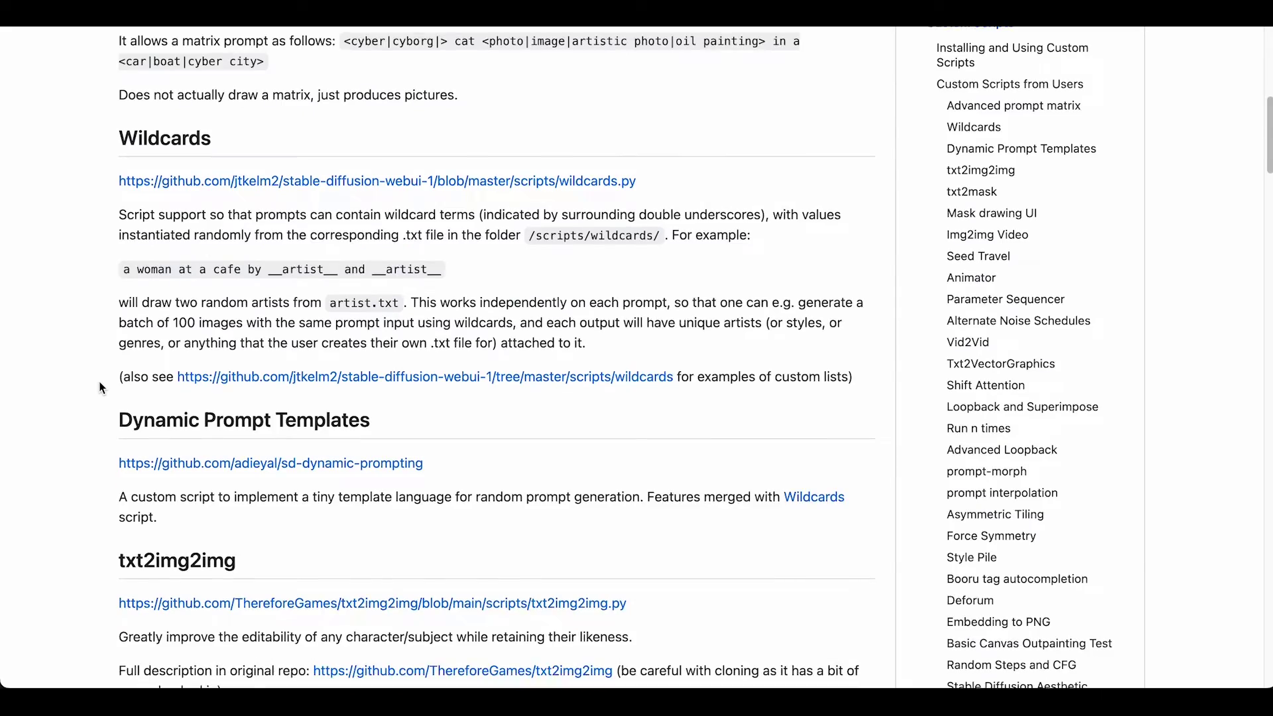
scroll(99, 388, "down", 12)
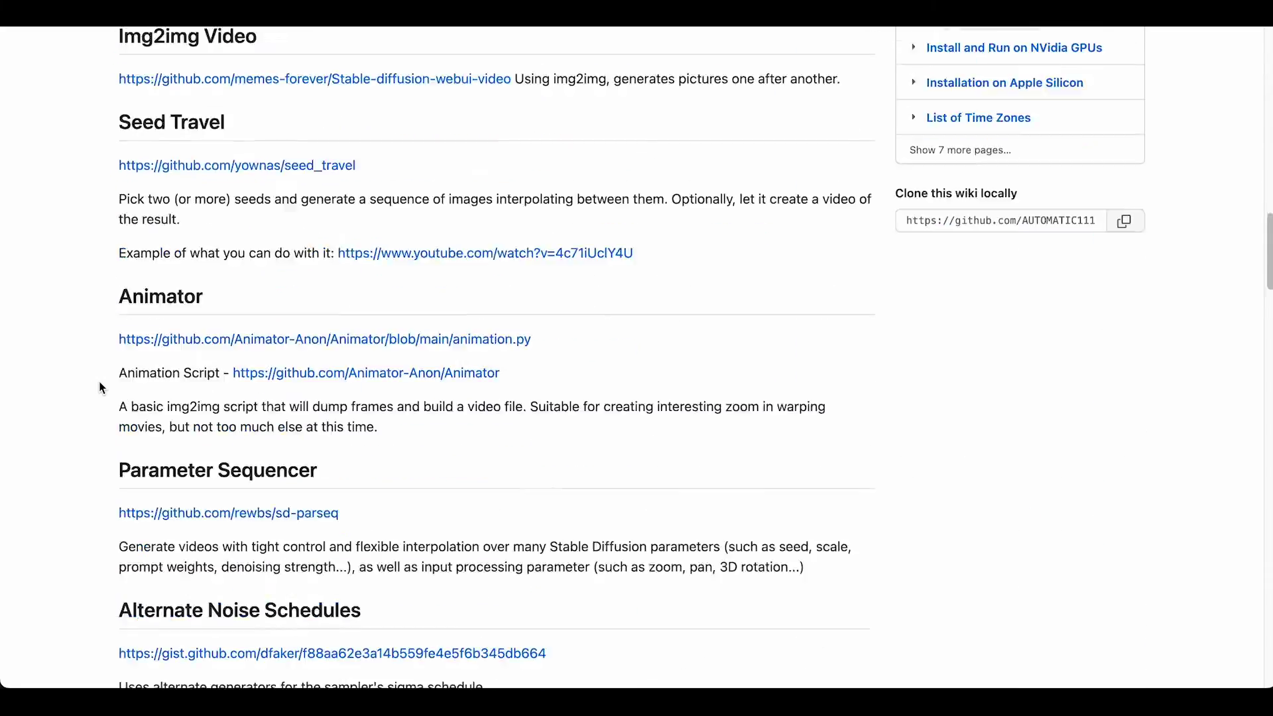
scroll(99, 387, "down", 14)
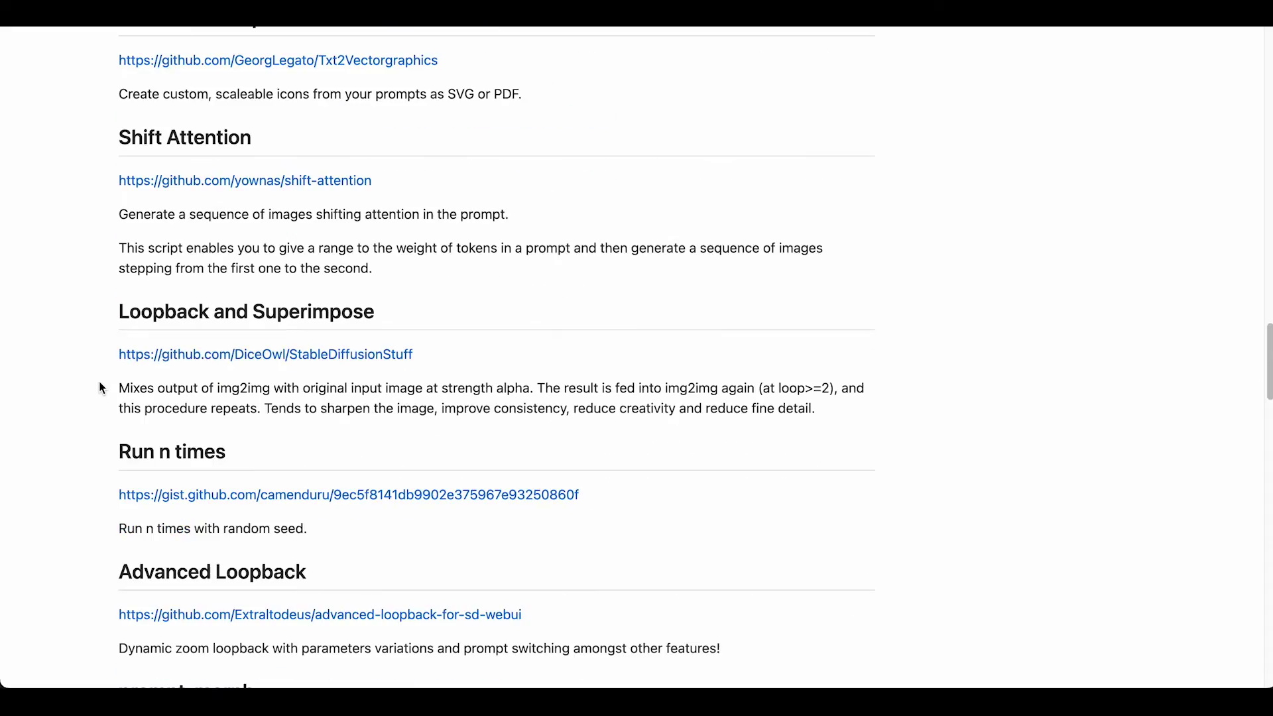
scroll(100, 388, "down", 15)
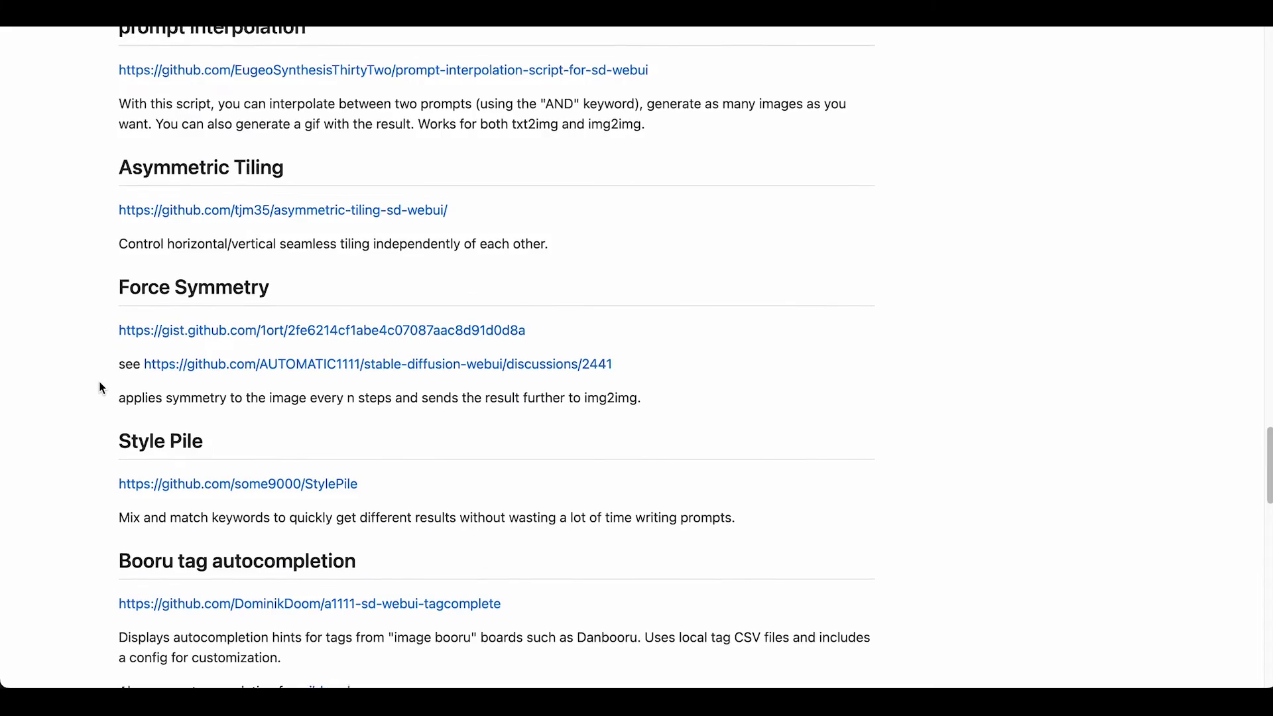
scroll(100, 388, "down", 12)
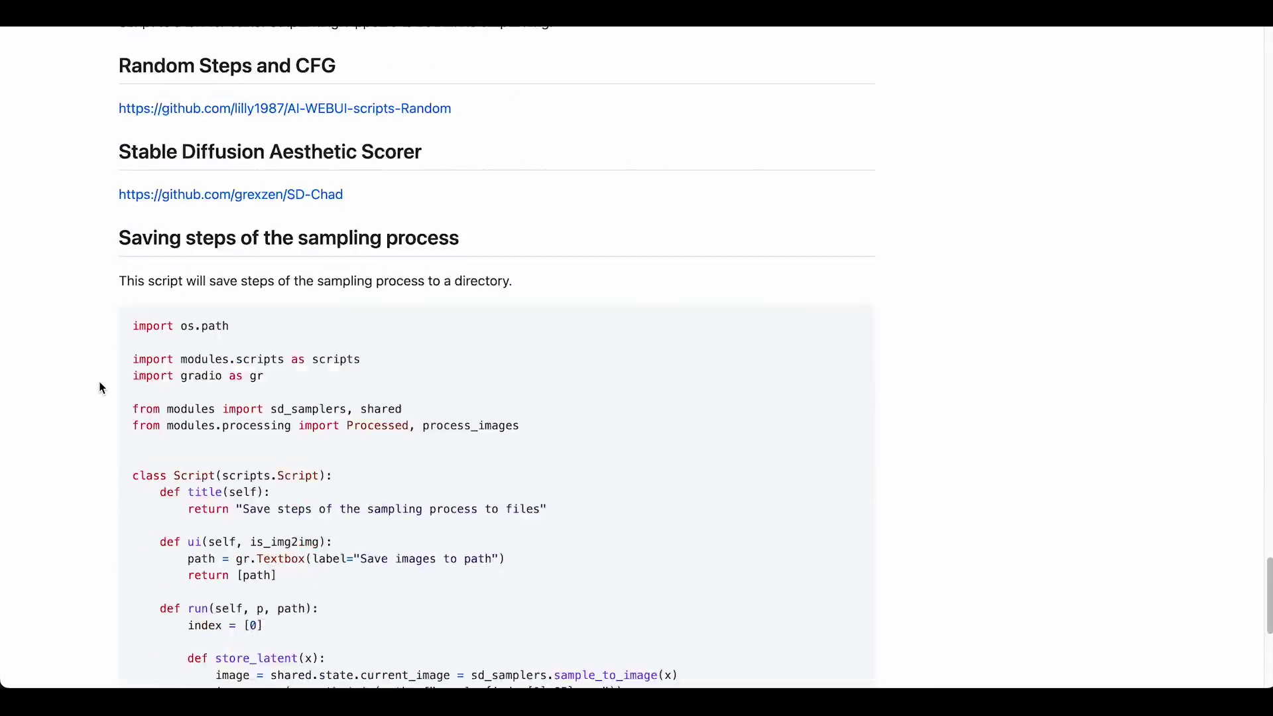
scroll(102, 388, "down", 3)
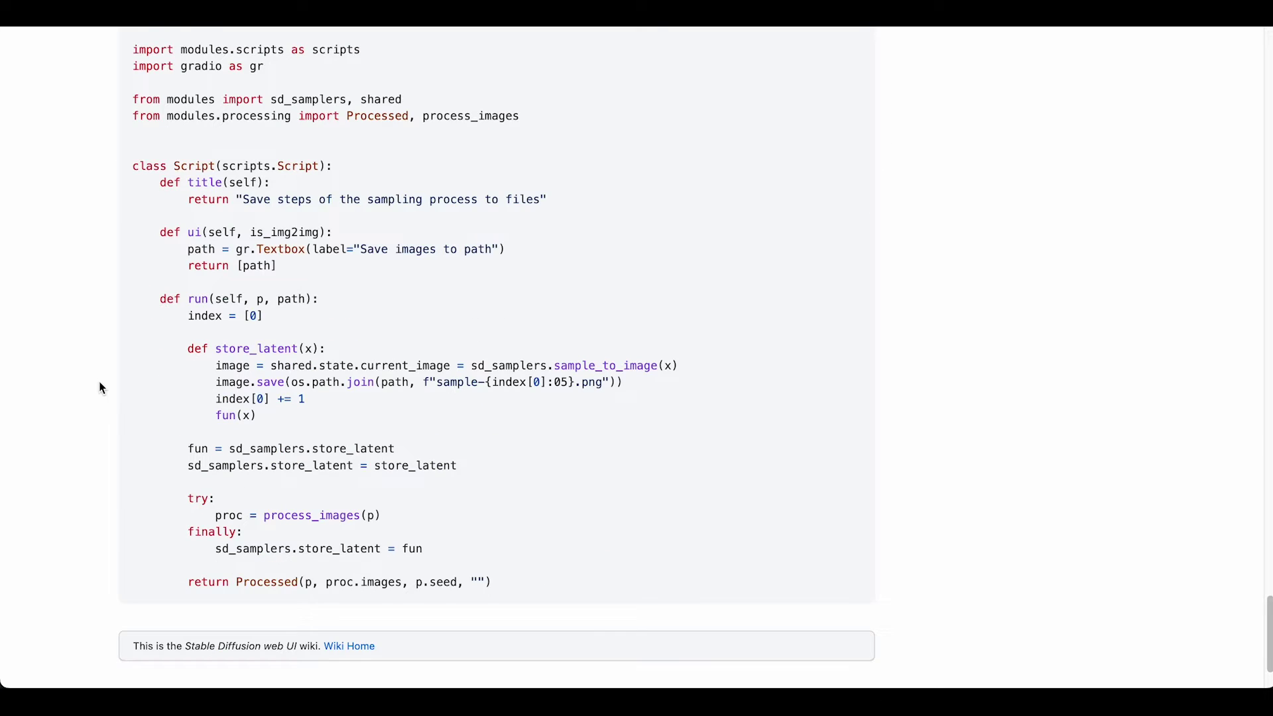
- Settle on the 'Saving steps of the sampling process' script and its Python code
scroll(102, 388, "up", 2)
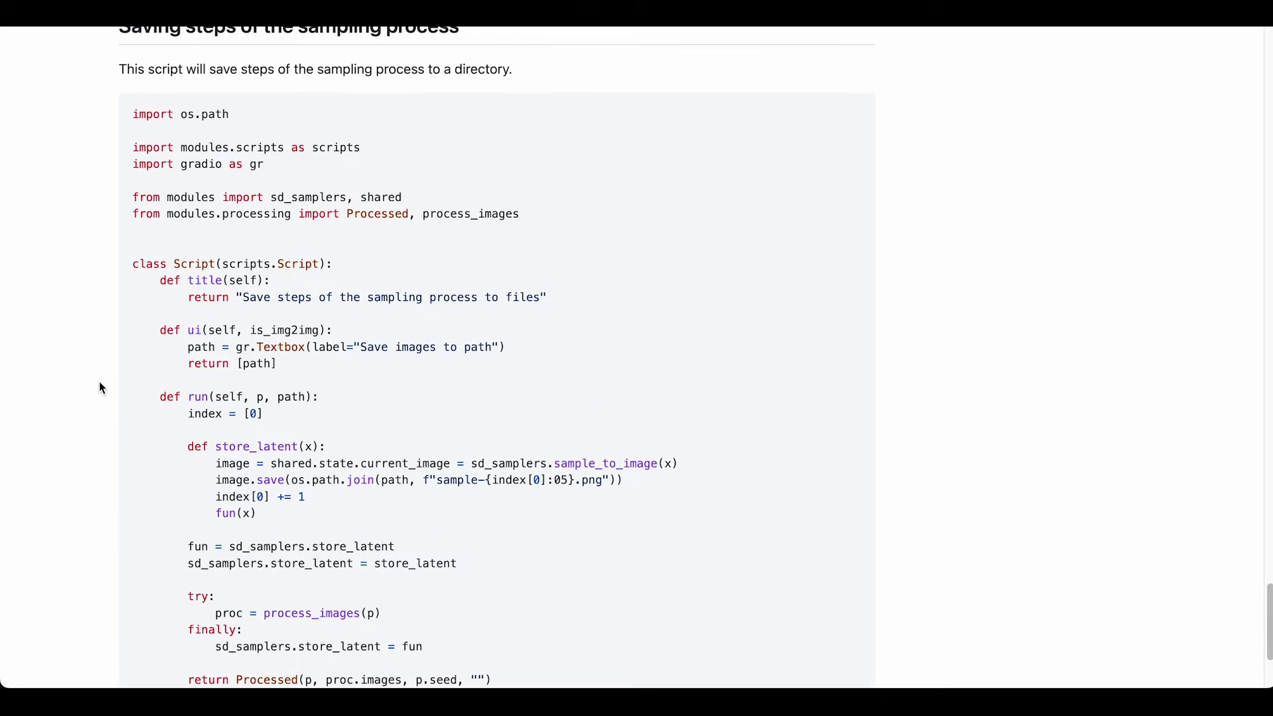
scroll(100, 385, "up", 2)
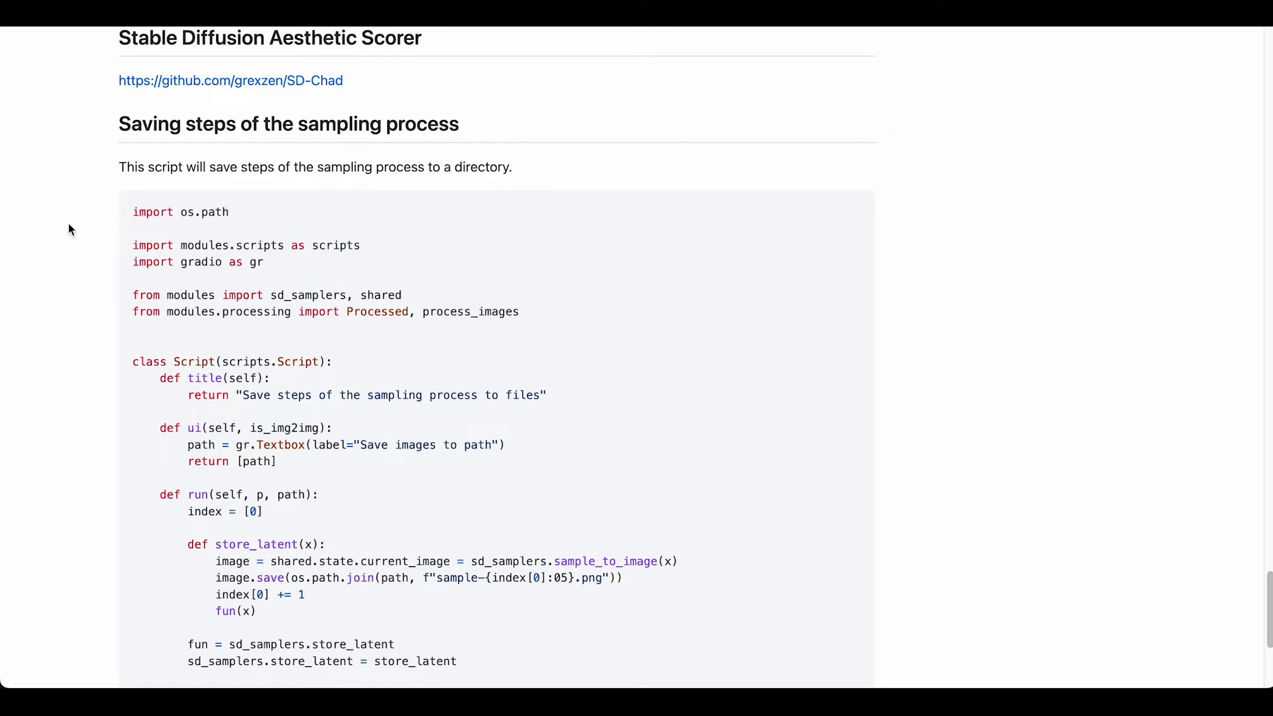
scroll(69, 224, "down", 2)
scroll(71, 228, "down", 3)
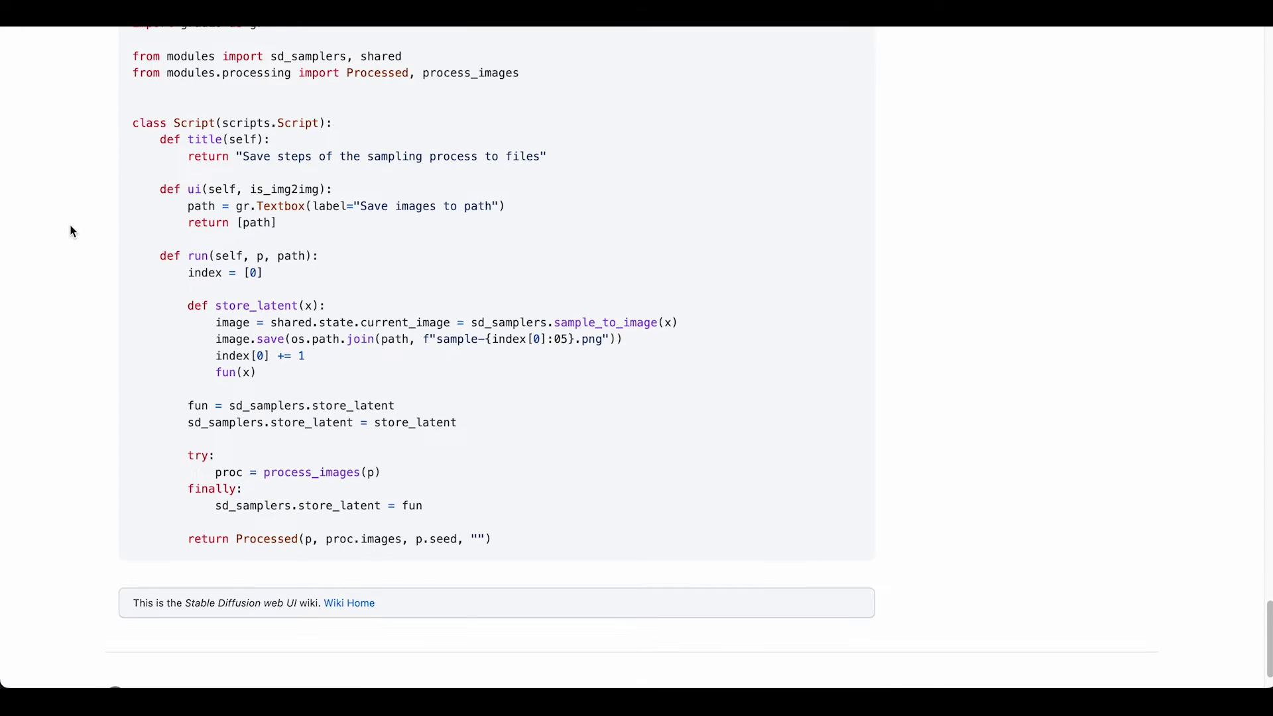
scroll(76, 284, "up", 2)
scroll(75, 289, "up", 2)
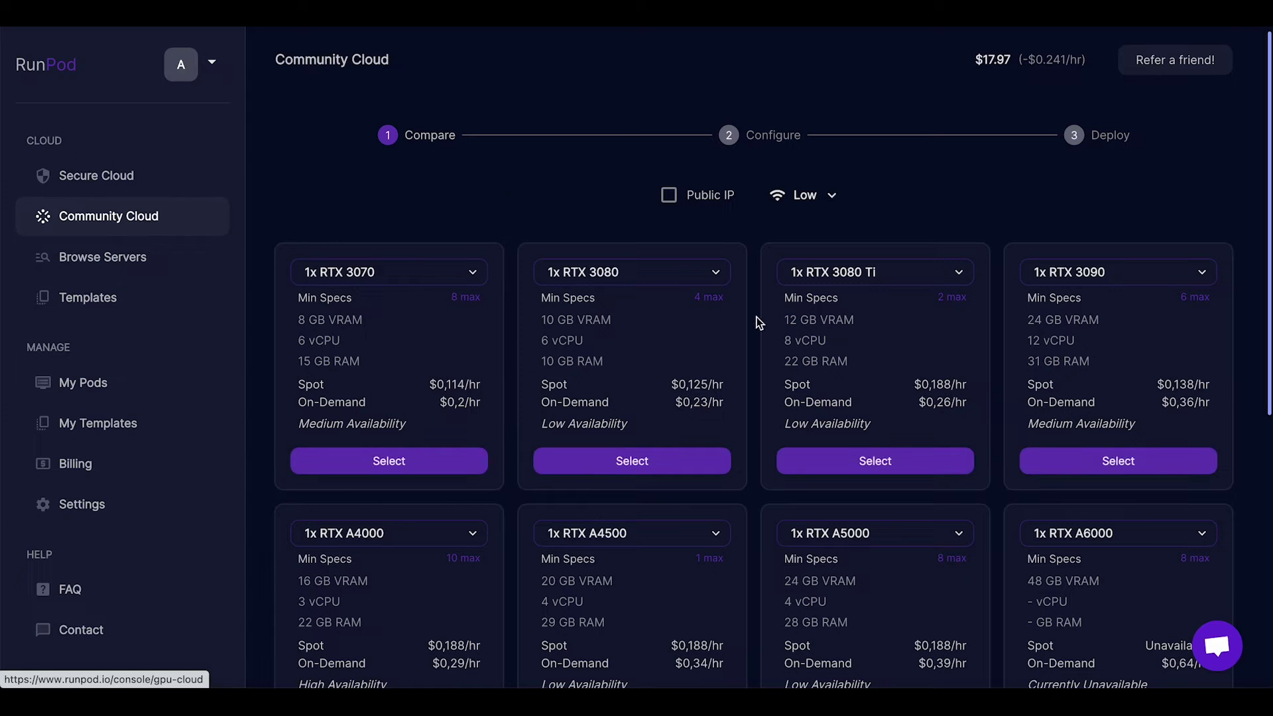
- Deploy an RTX 3070 pod using the RunPod Stable Diffusion template
scroll(782, 376, "down", 1)
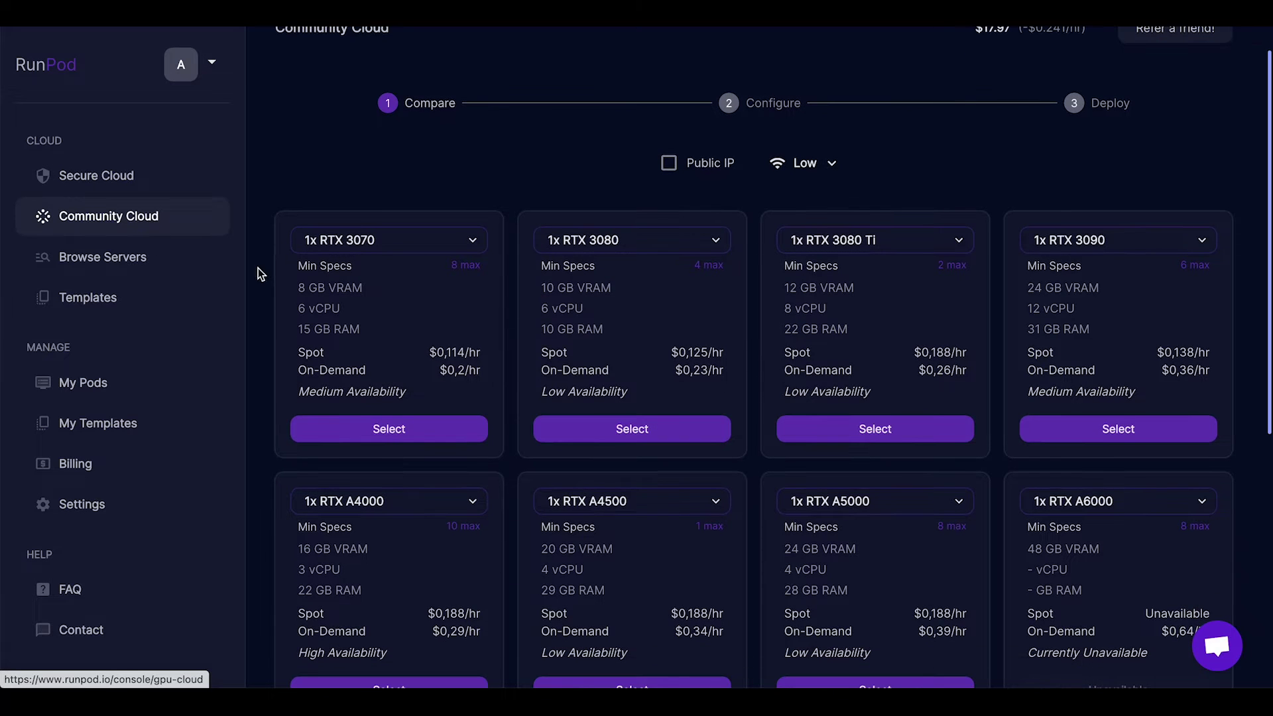
left_click(403, 431)
left_click(888, 210)
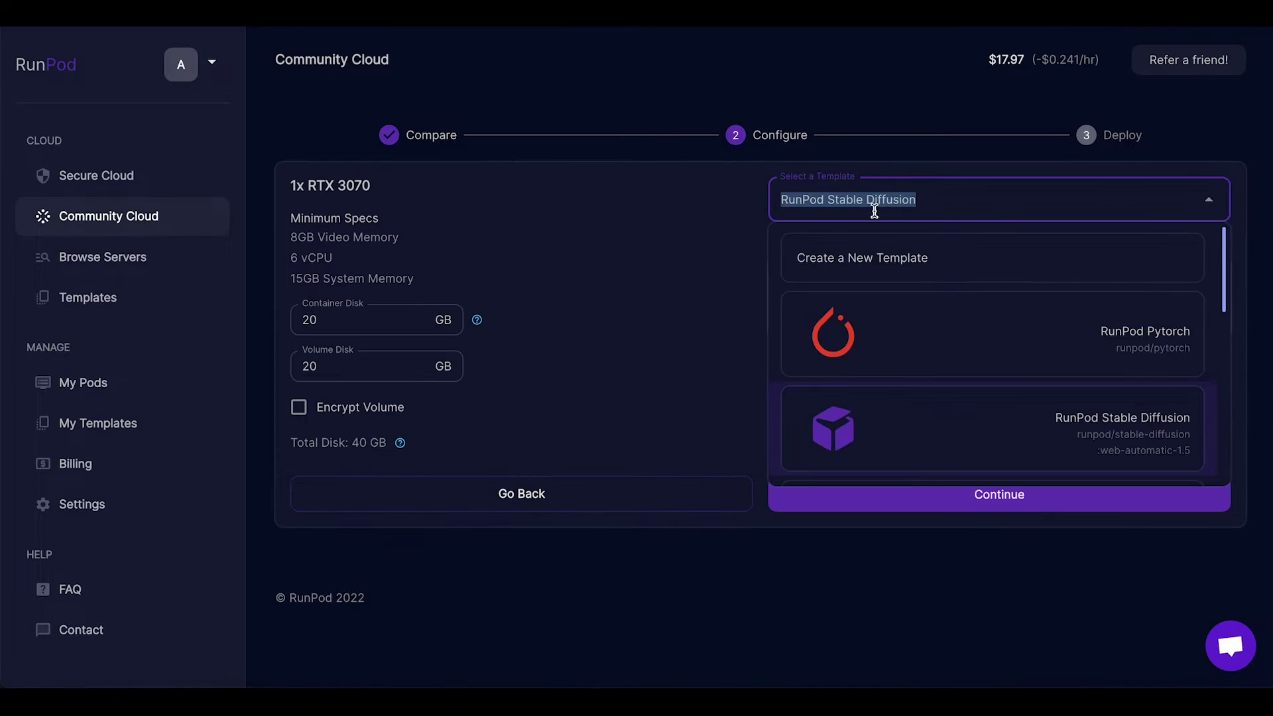
left_click(1051, 439)
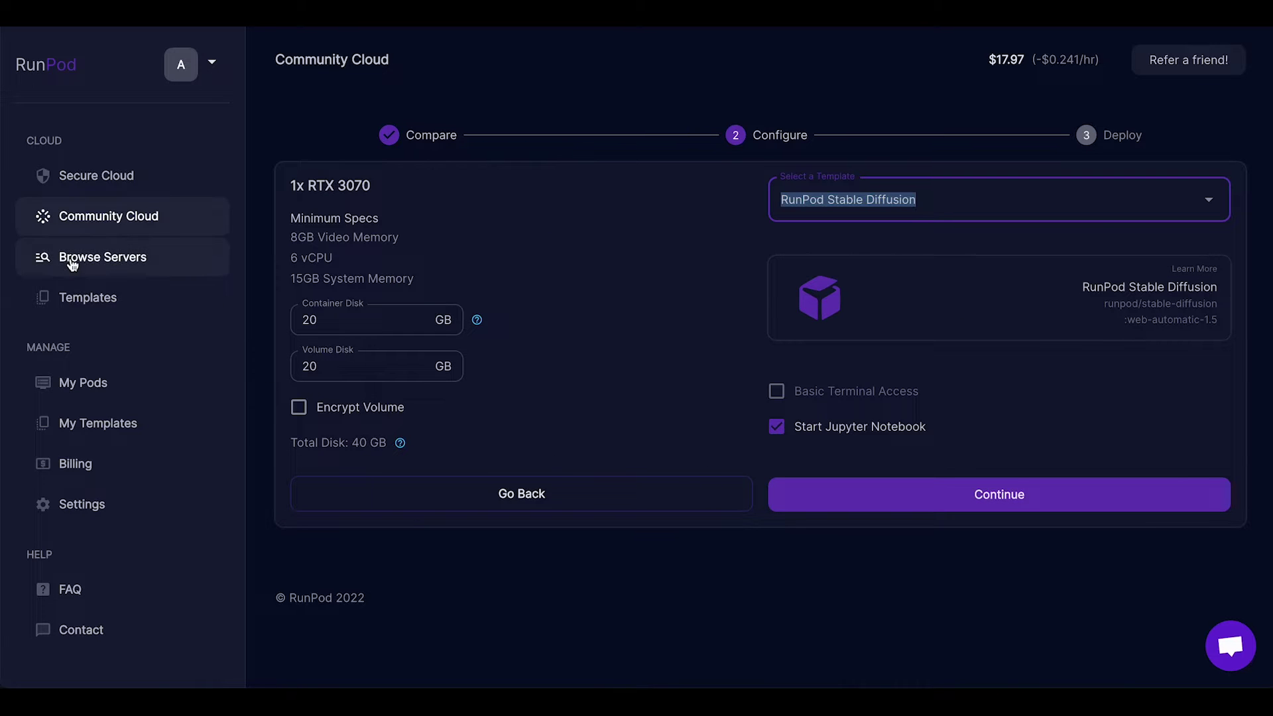
- Expand the running pod under My Pods and bring up its connection options
left_click(83, 384)
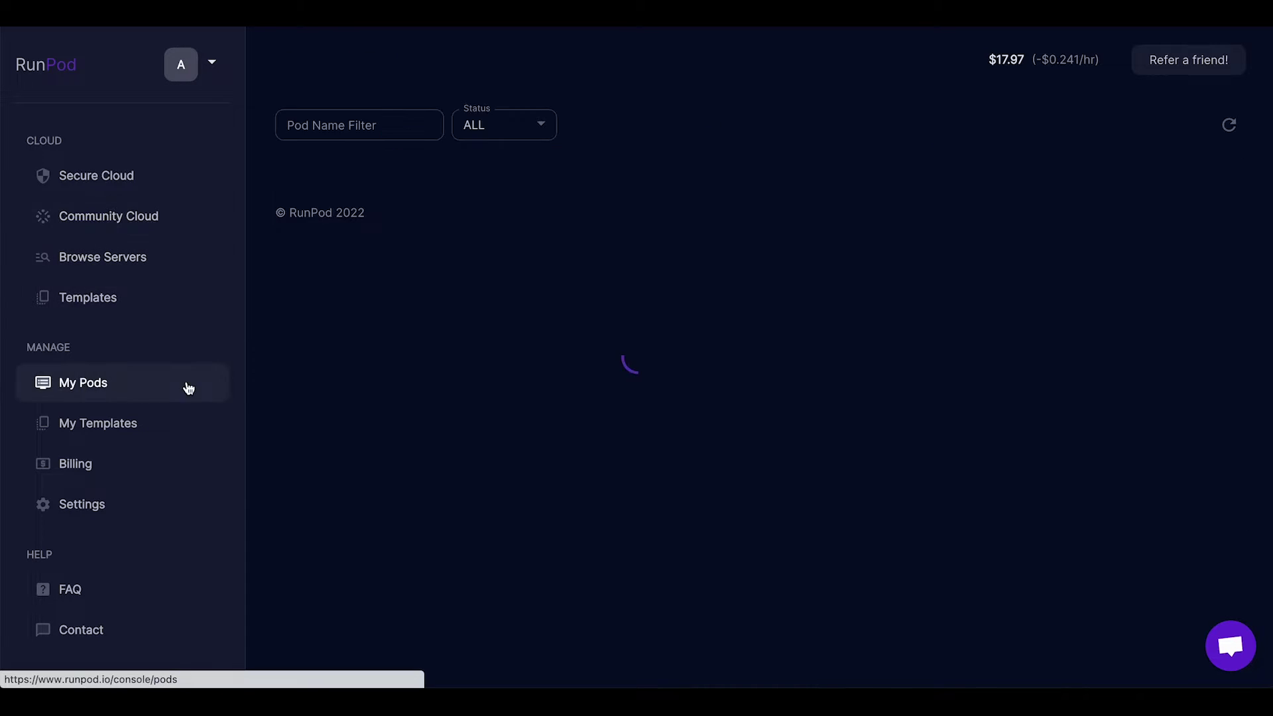
left_click(304, 293)
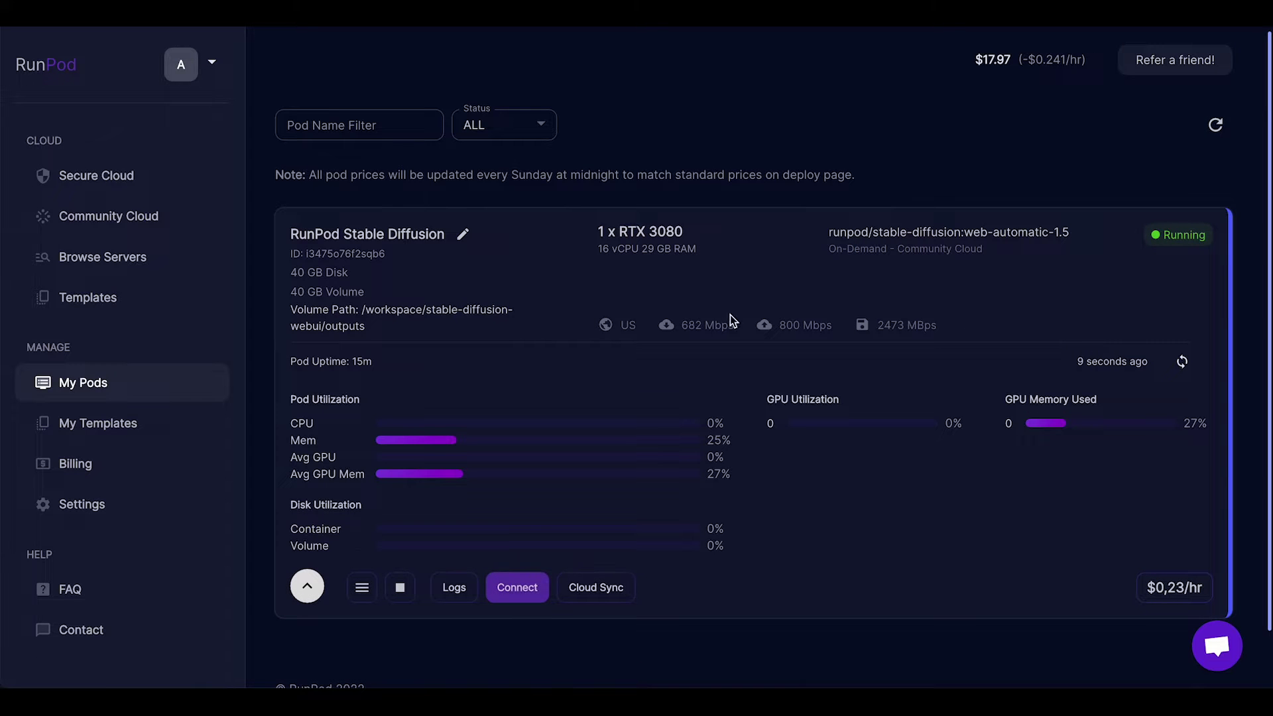
scroll(528, 554, "down", 1)
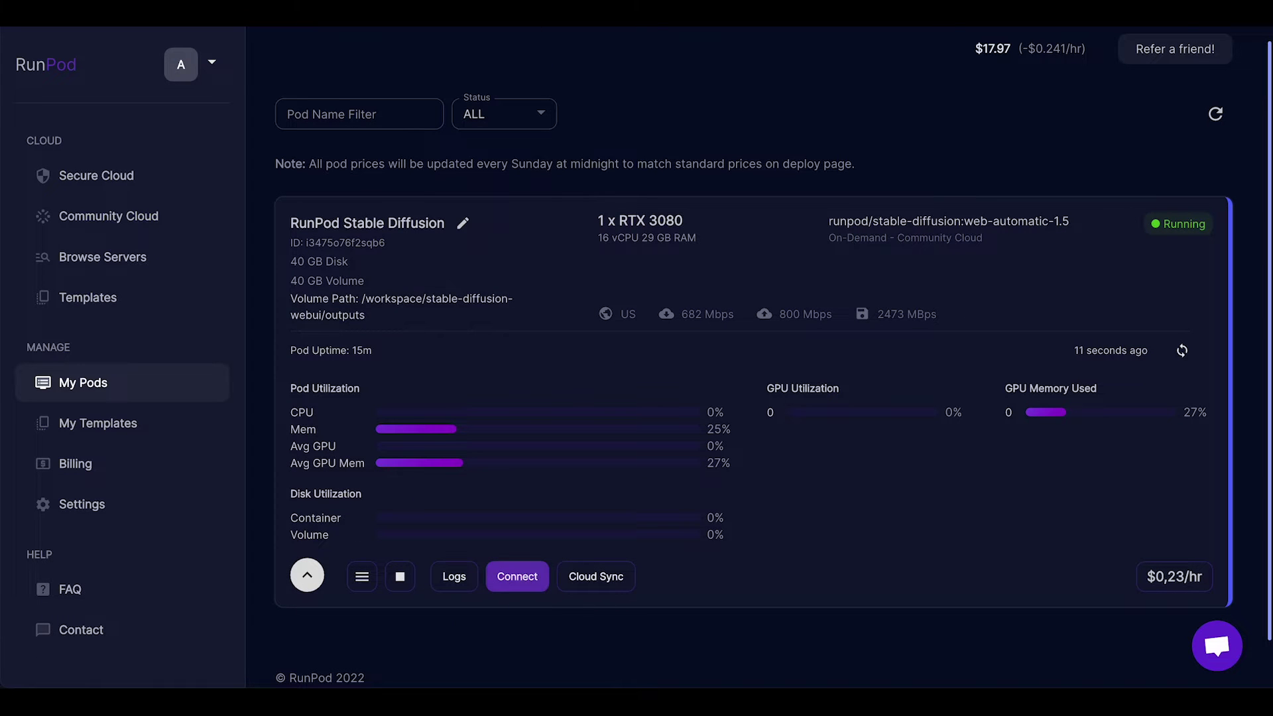
left_click(516, 577)
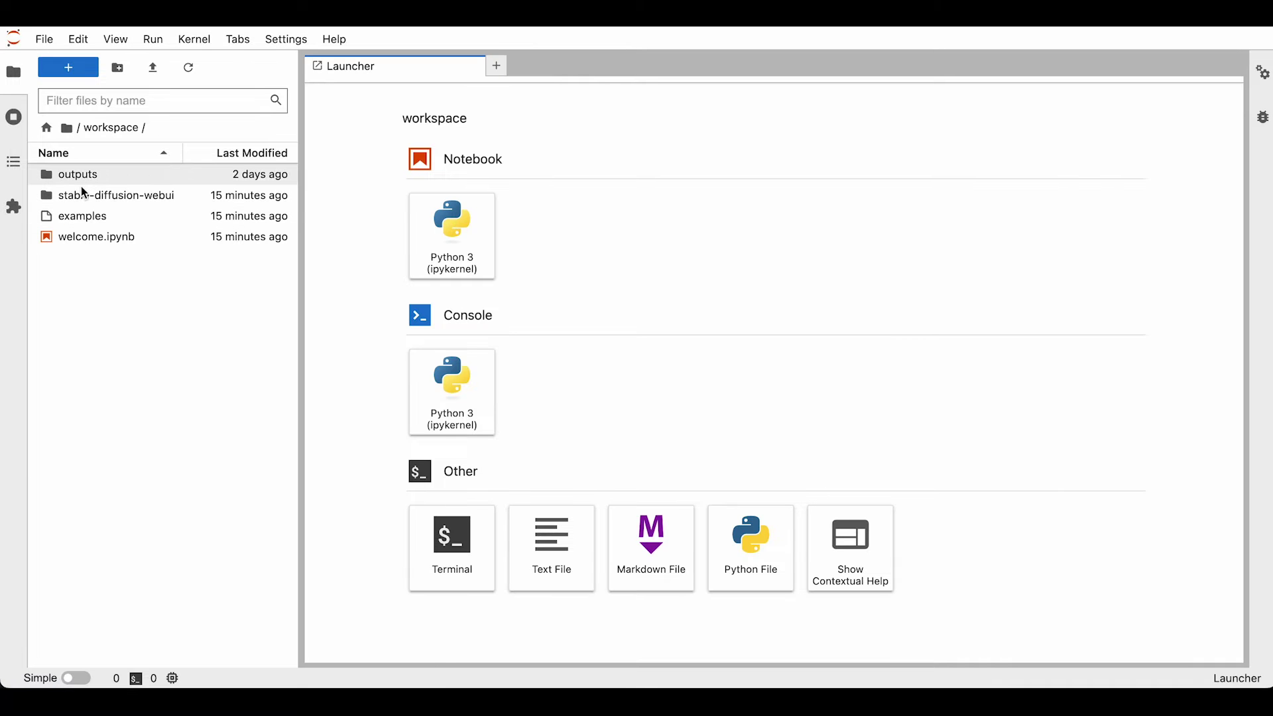
- Navigate JupyterLab into the stable-diffusion-webui/scripts folder
left_click(106, 203)
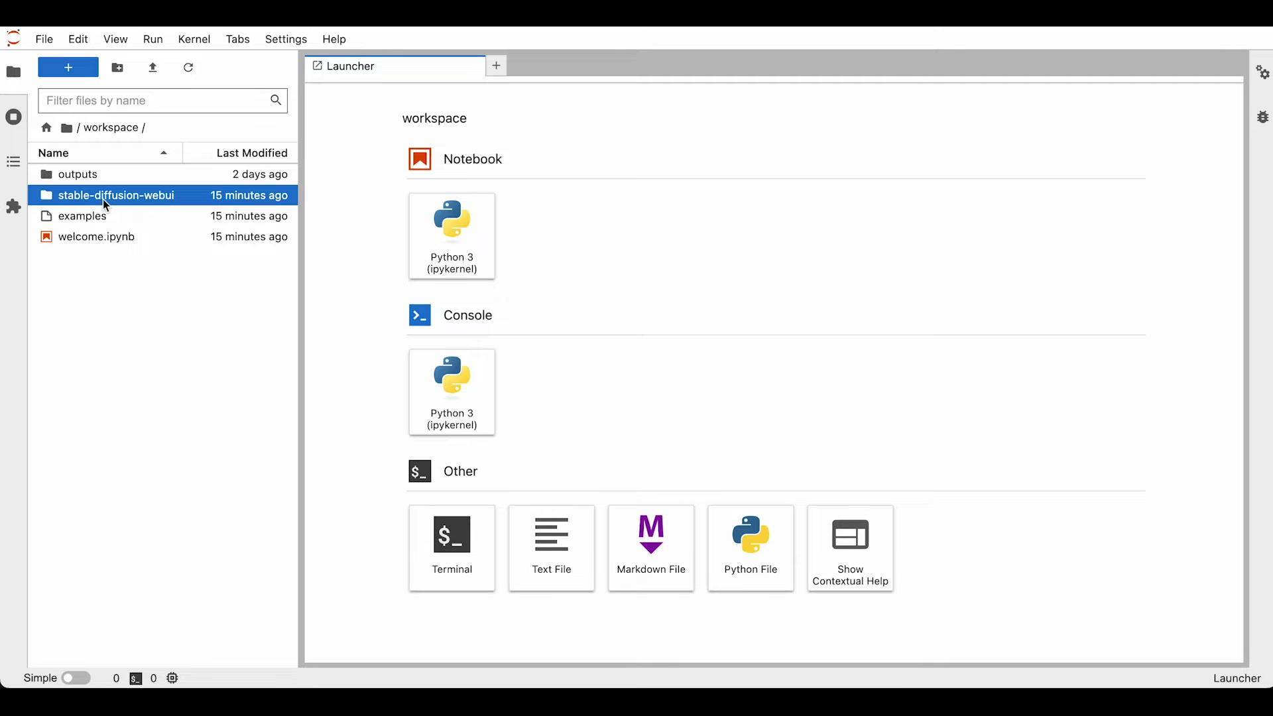
double_click(102, 199)
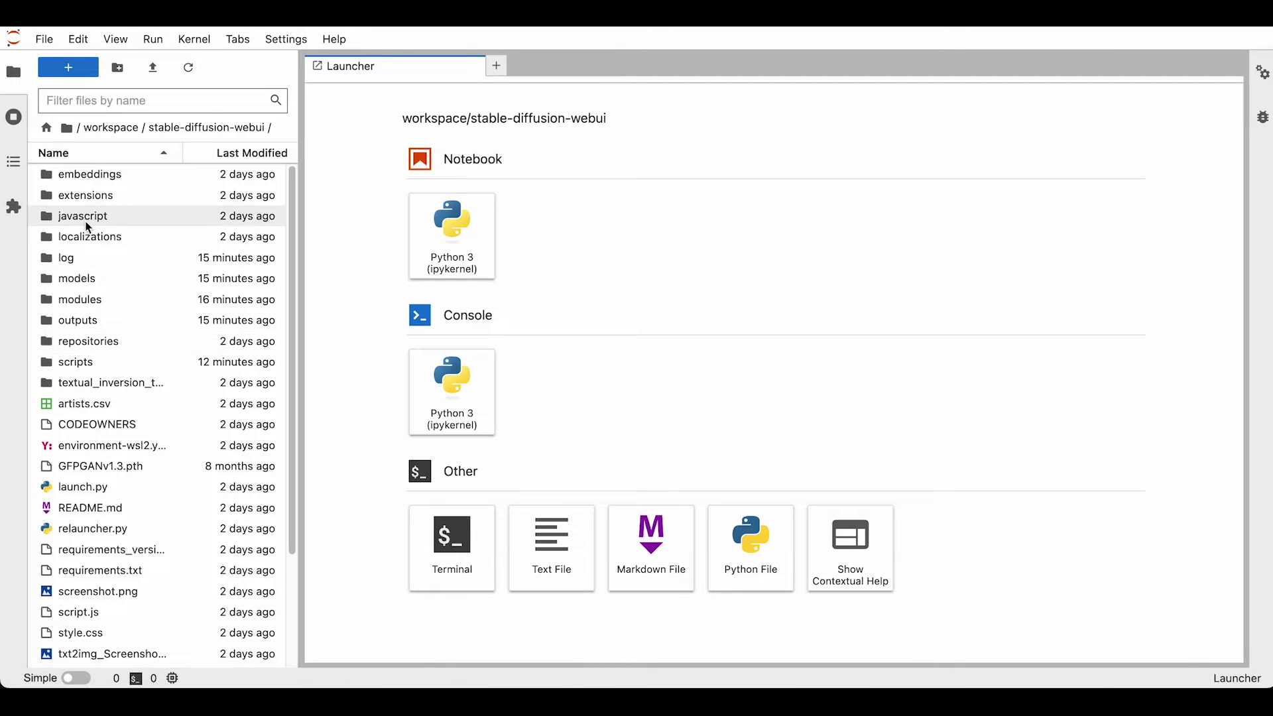
left_click(77, 362)
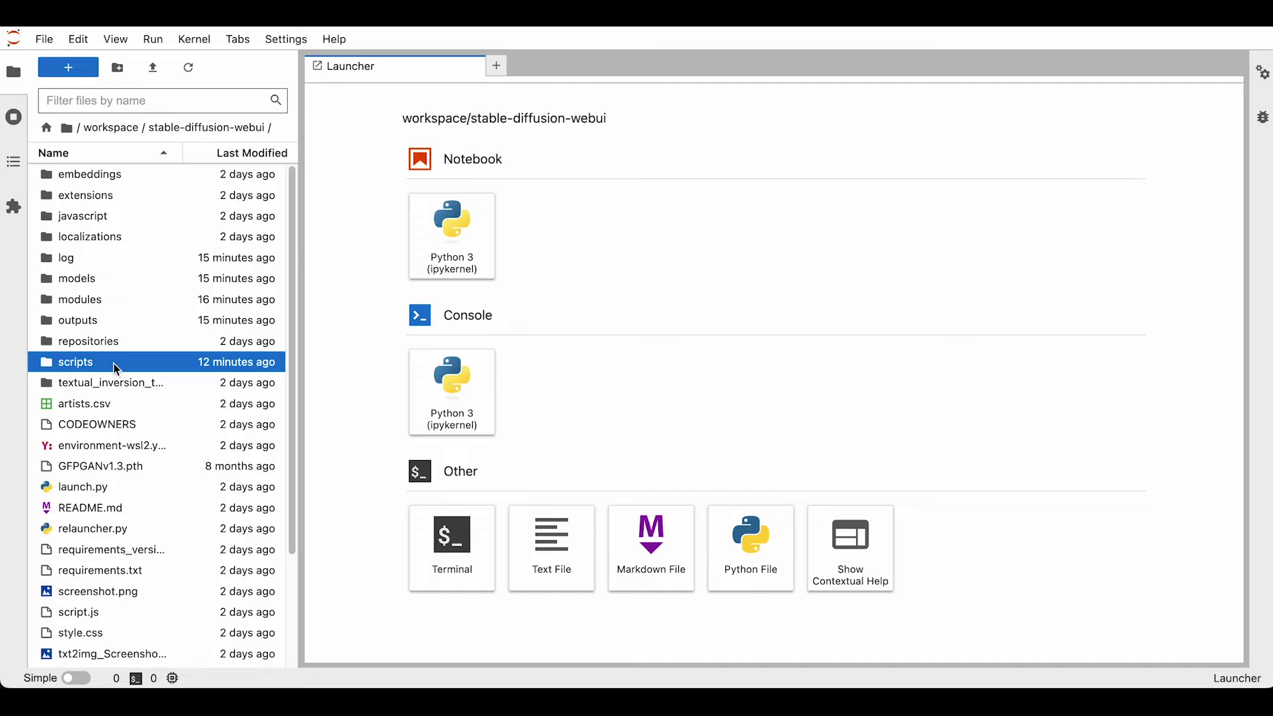
double_click(81, 363)
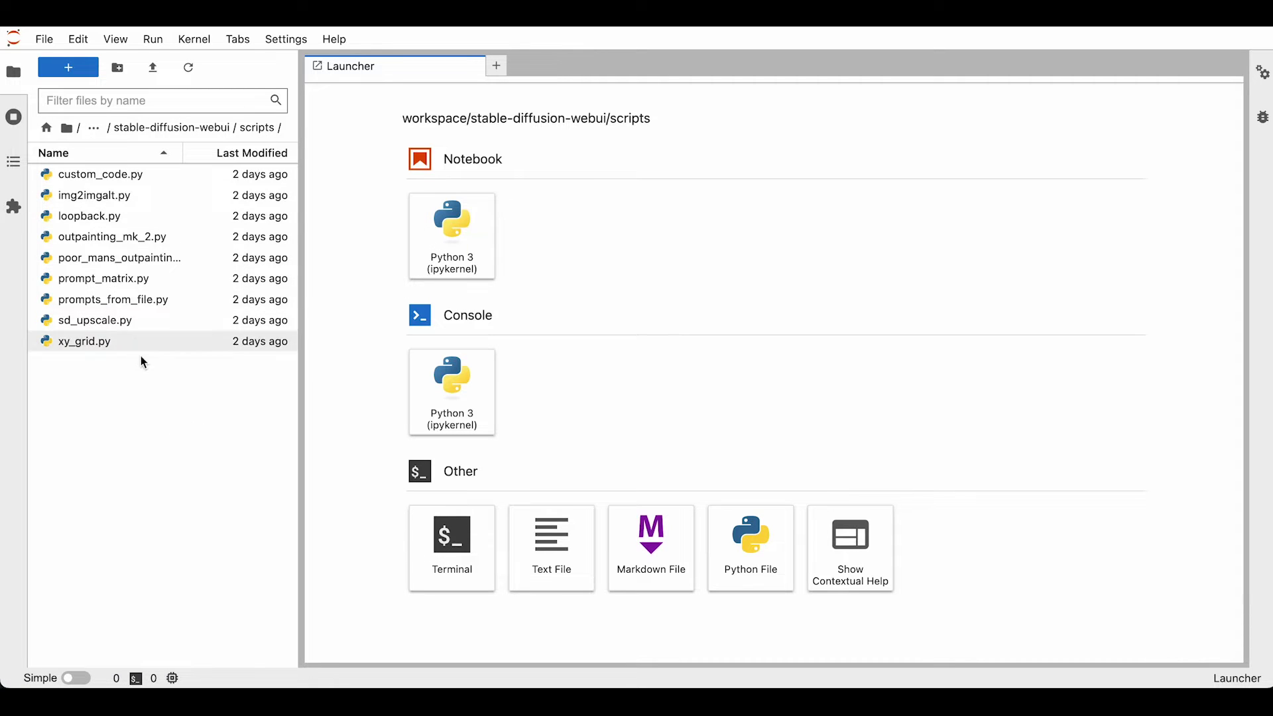
- Create a new empty file in the scripts folder named steps.py
right_click(98, 426)
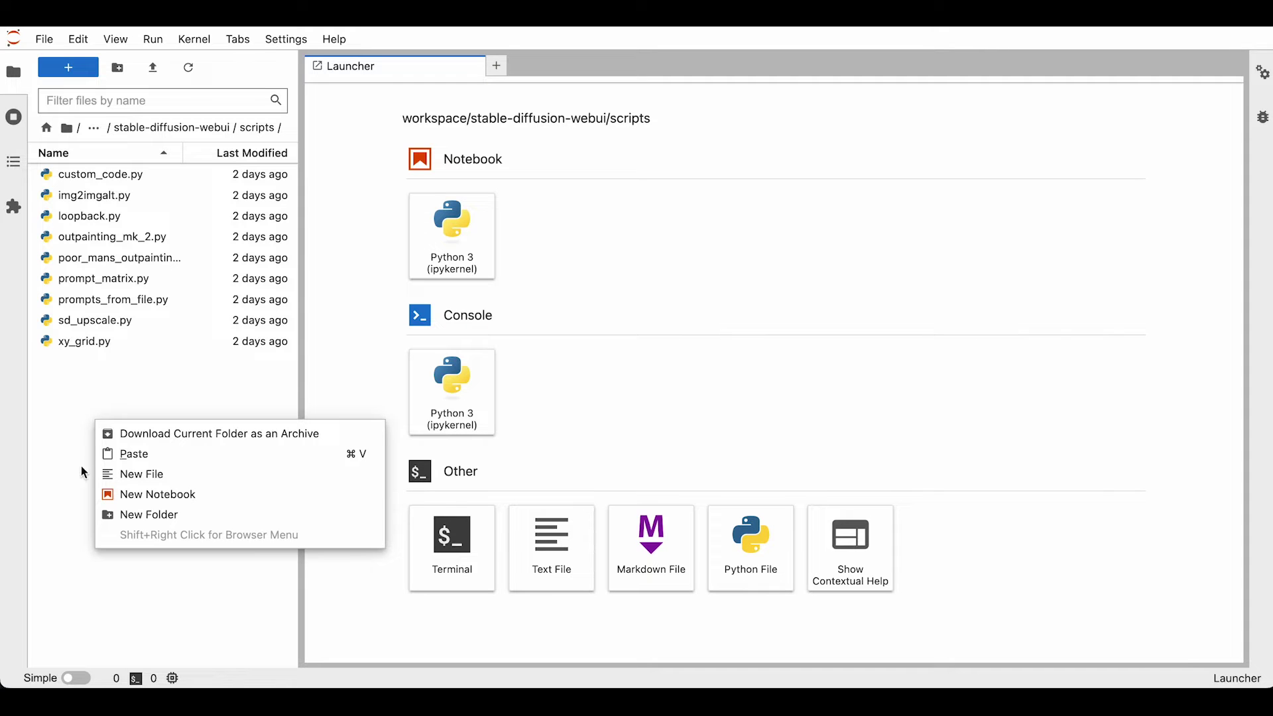
left_click(154, 477)
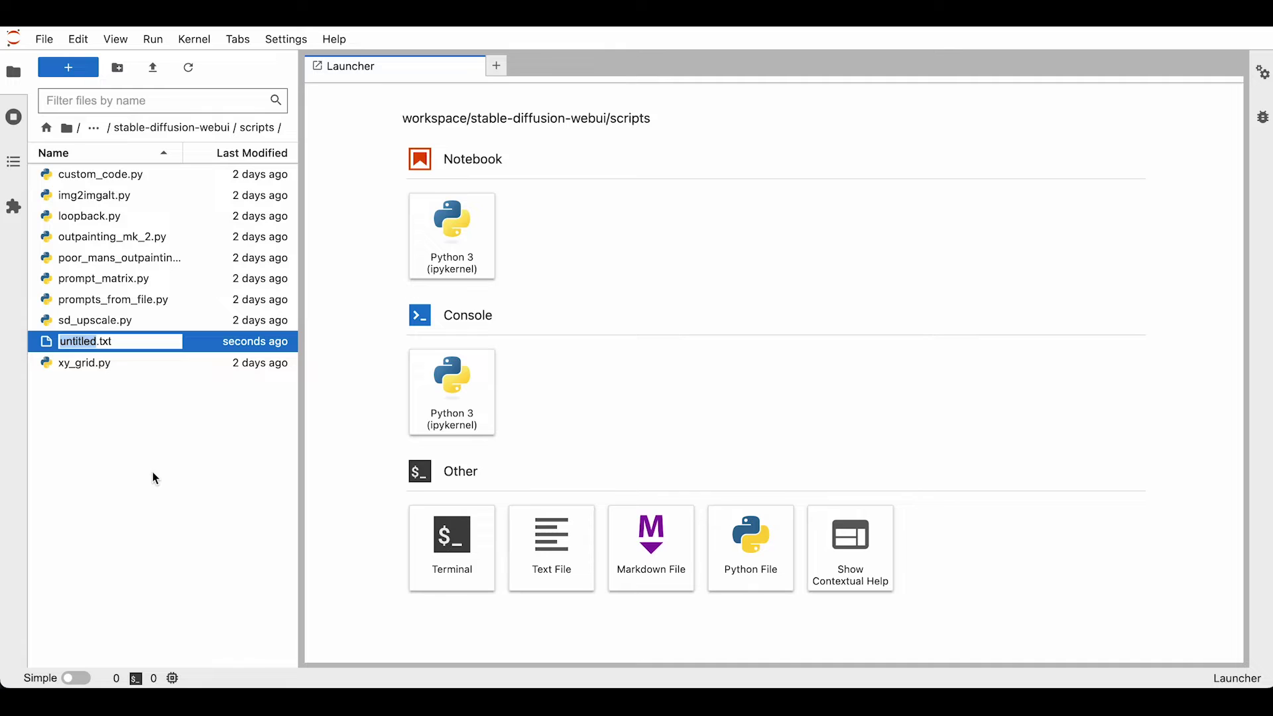
type("steps")
key("shift+Right")
key("shift+Right")
key("shift+Right")
type("py")
key("Return")
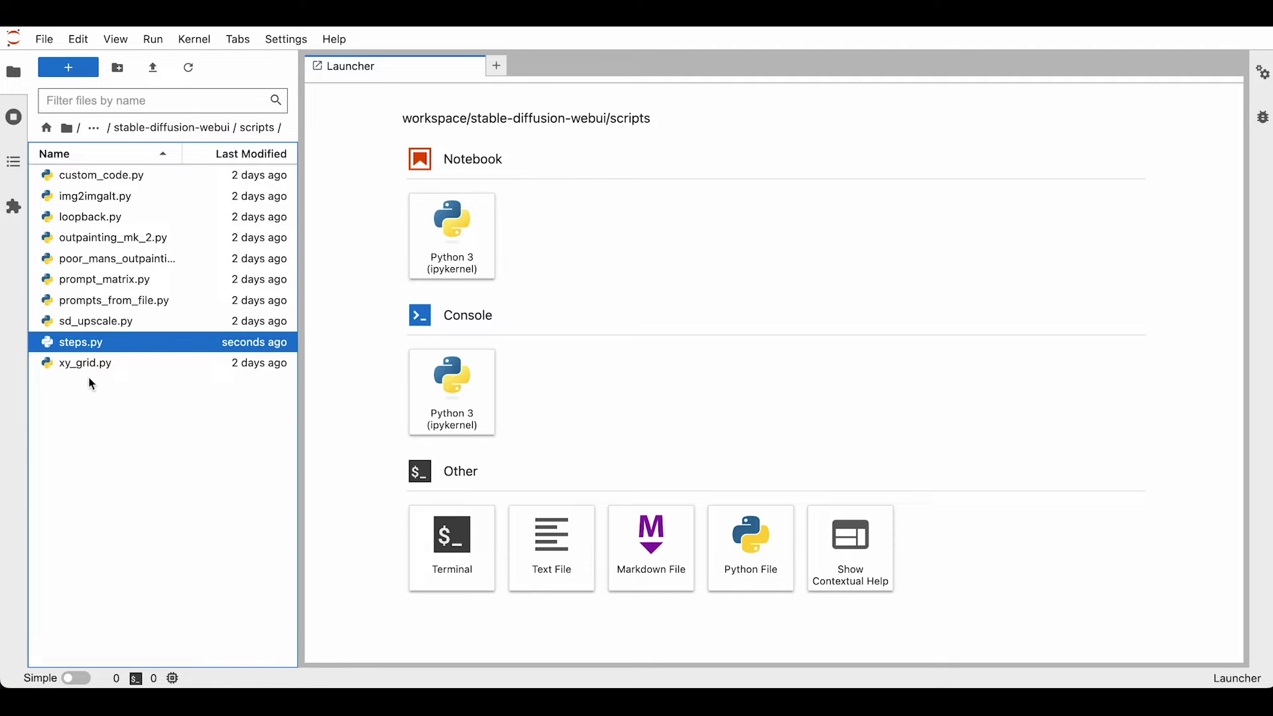
- Open the empty steps.py file in the editor
double_click(76, 344)
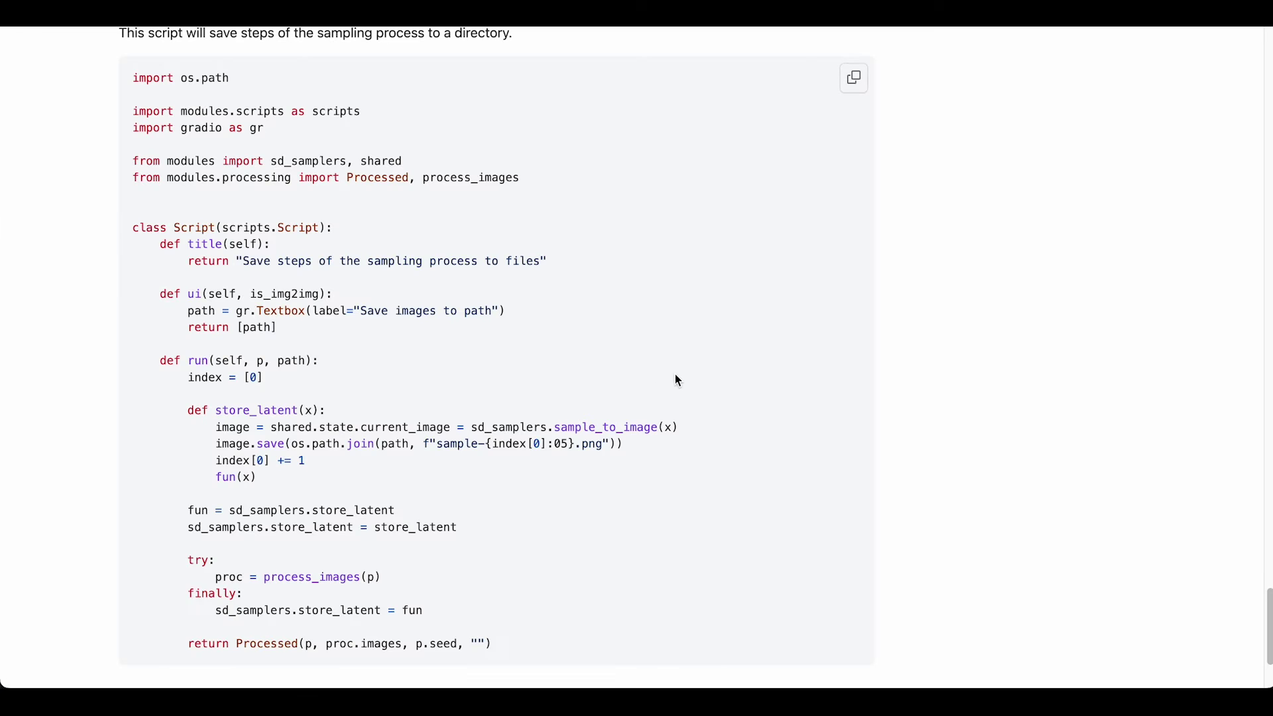
scroll(772, 345, "up", 1)
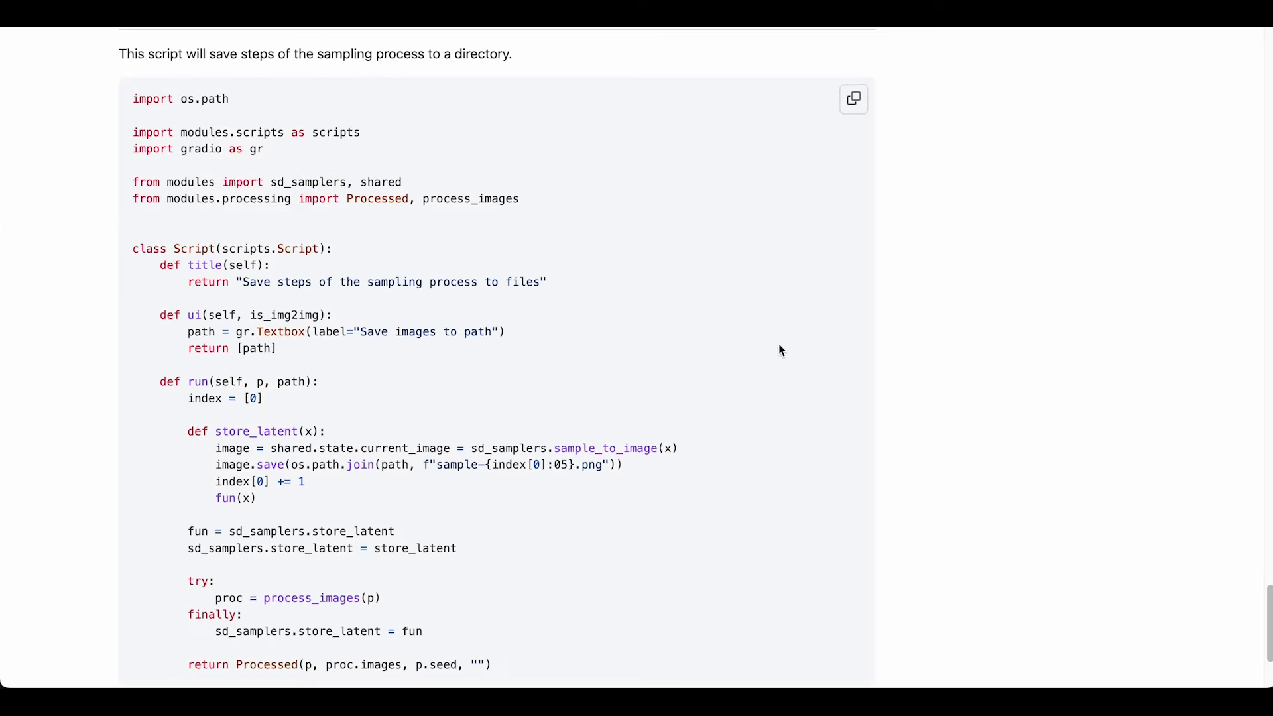
scroll(241, 395, "down", 3)
scroll(731, 358, "up", 6)
- Paste the wiki's sampling-steps script code into steps.py and save it
left_click(859, 310)
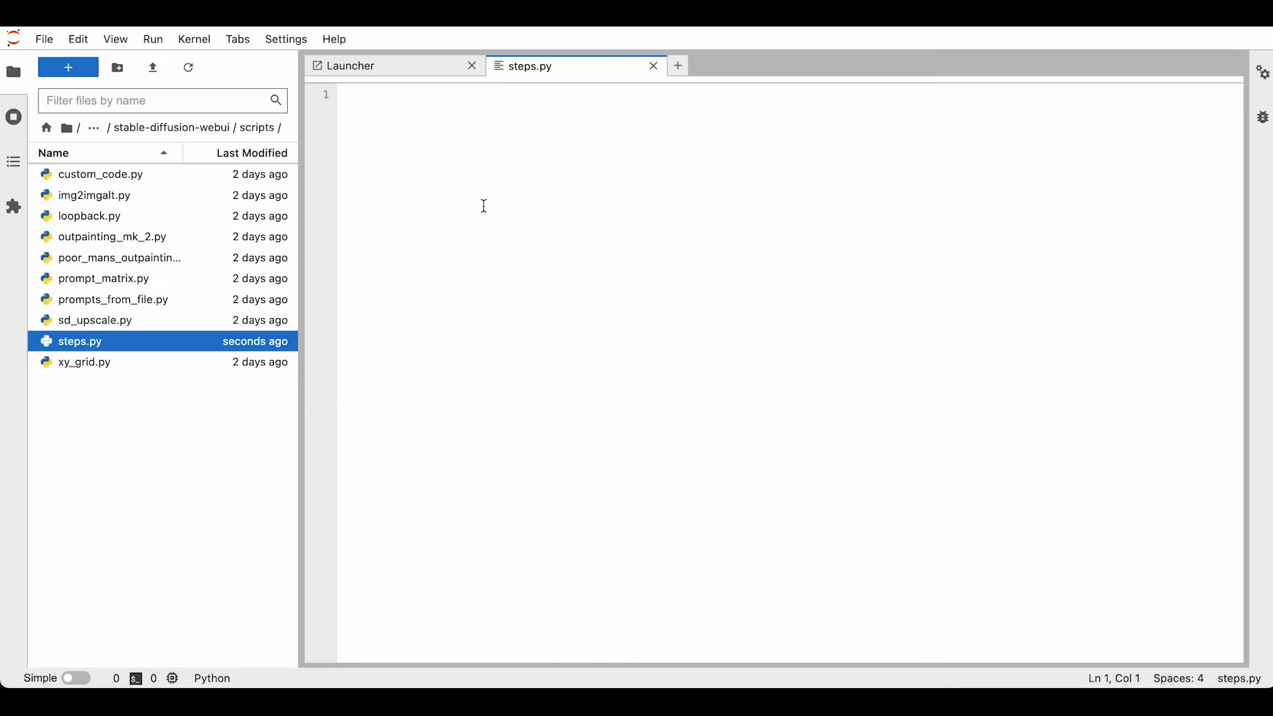
right_click(488, 209)
left_click(554, 303)
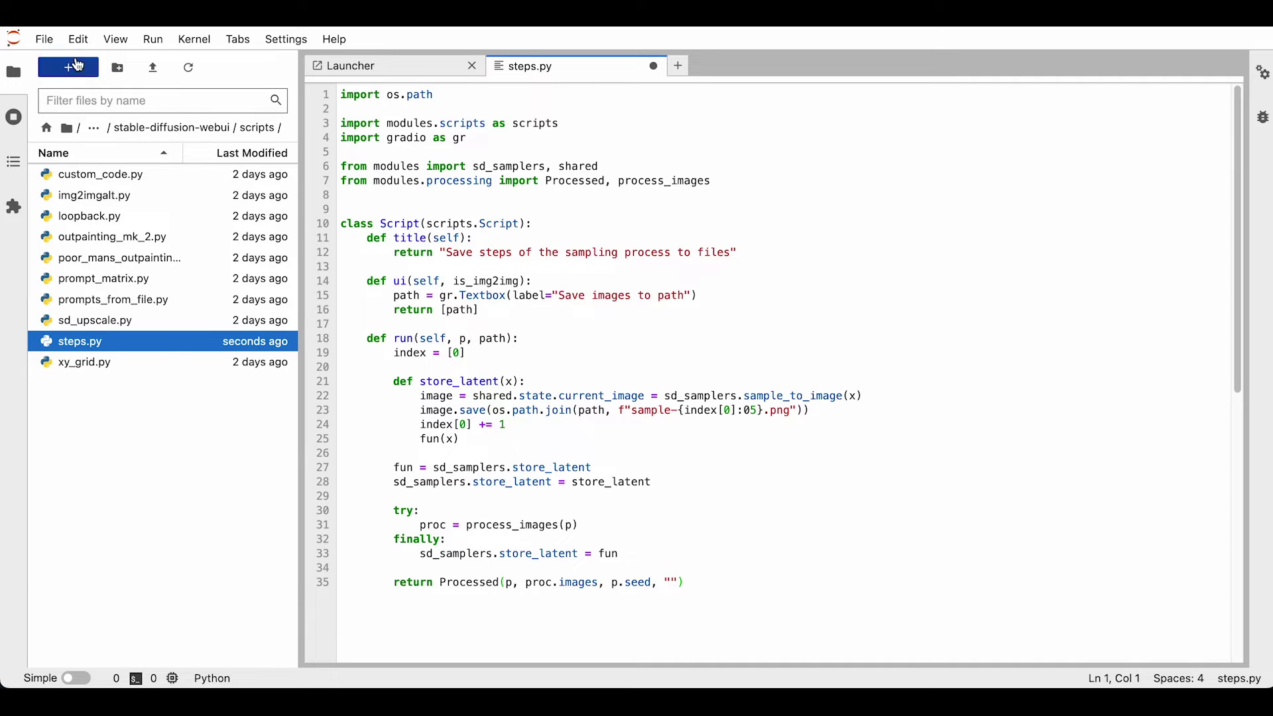
left_click(44, 39)
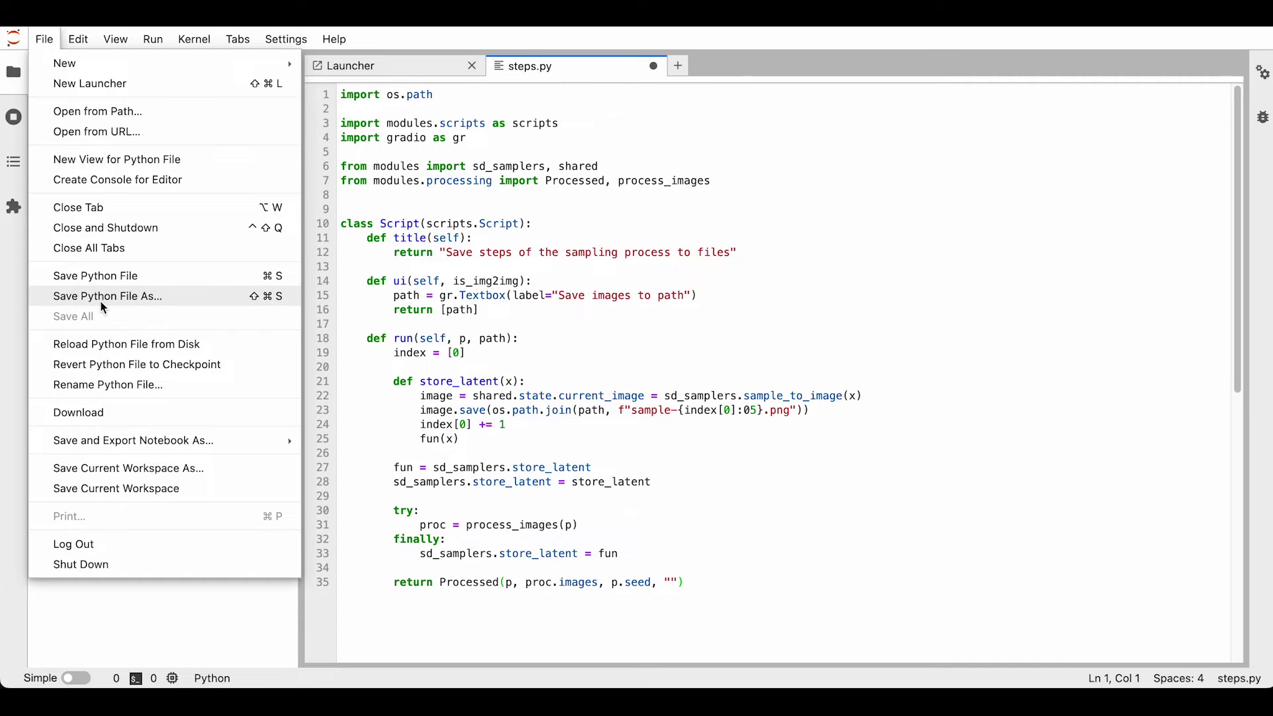
left_click(116, 283)
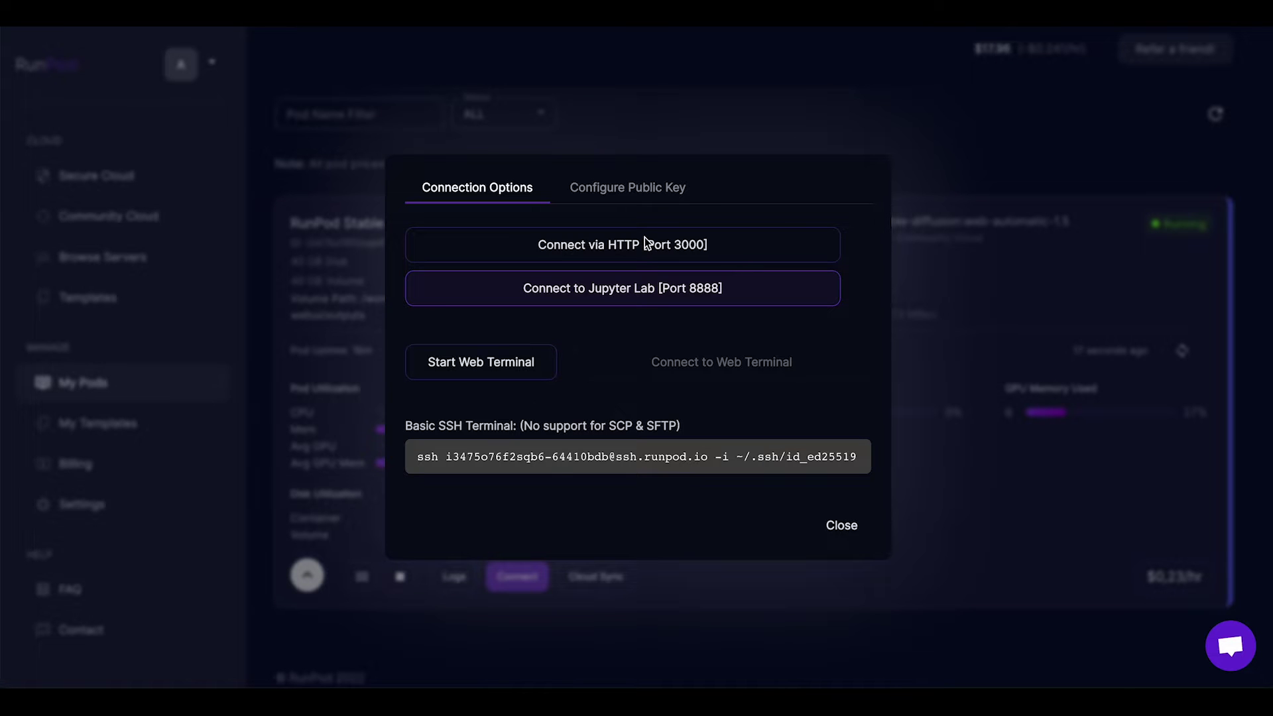
- Connect to the pod's Stable Diffusion web UI over HTTP and scroll to the Script dropdown
left_click(721, 230)
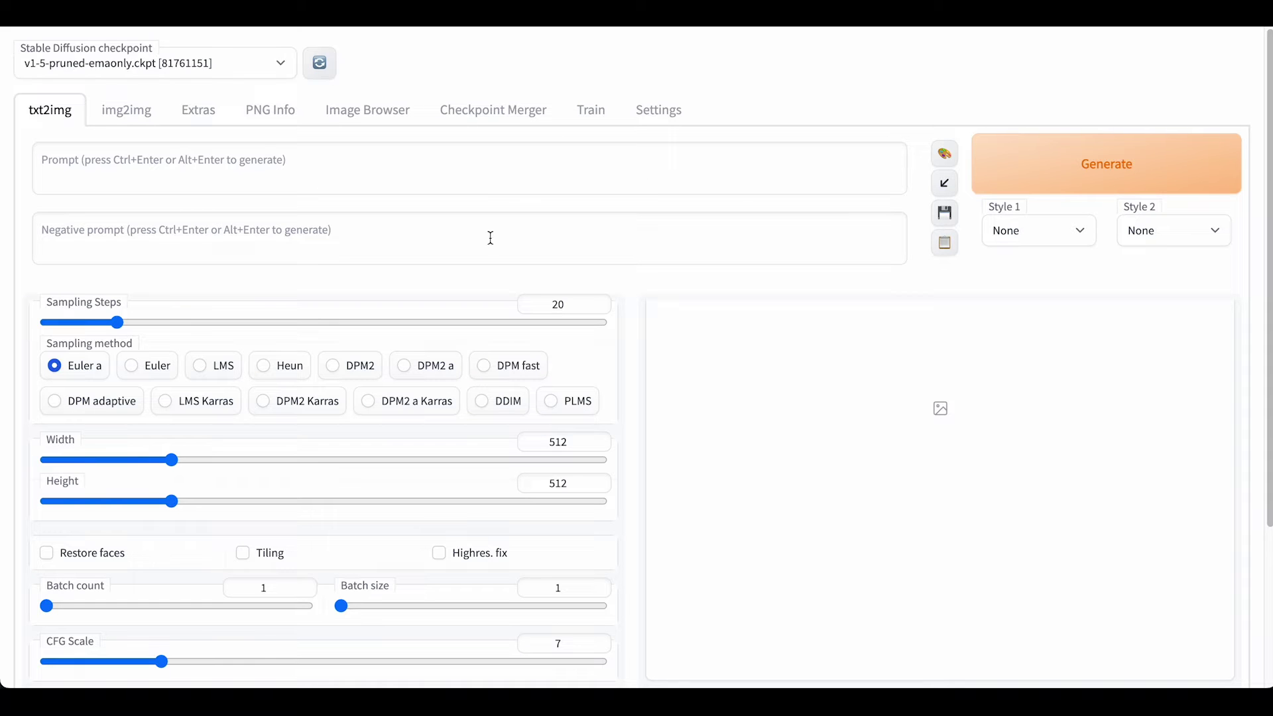
scroll(640, 237, "down", 2)
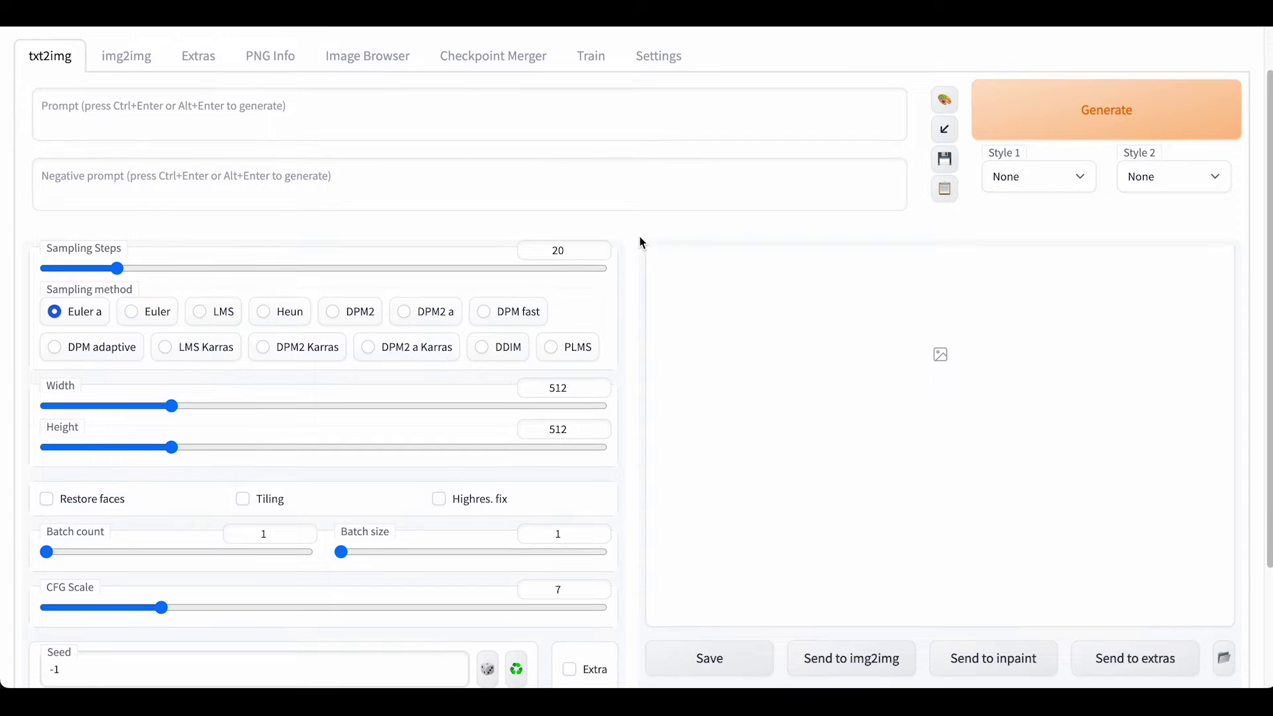
scroll(632, 247, "up", 1)
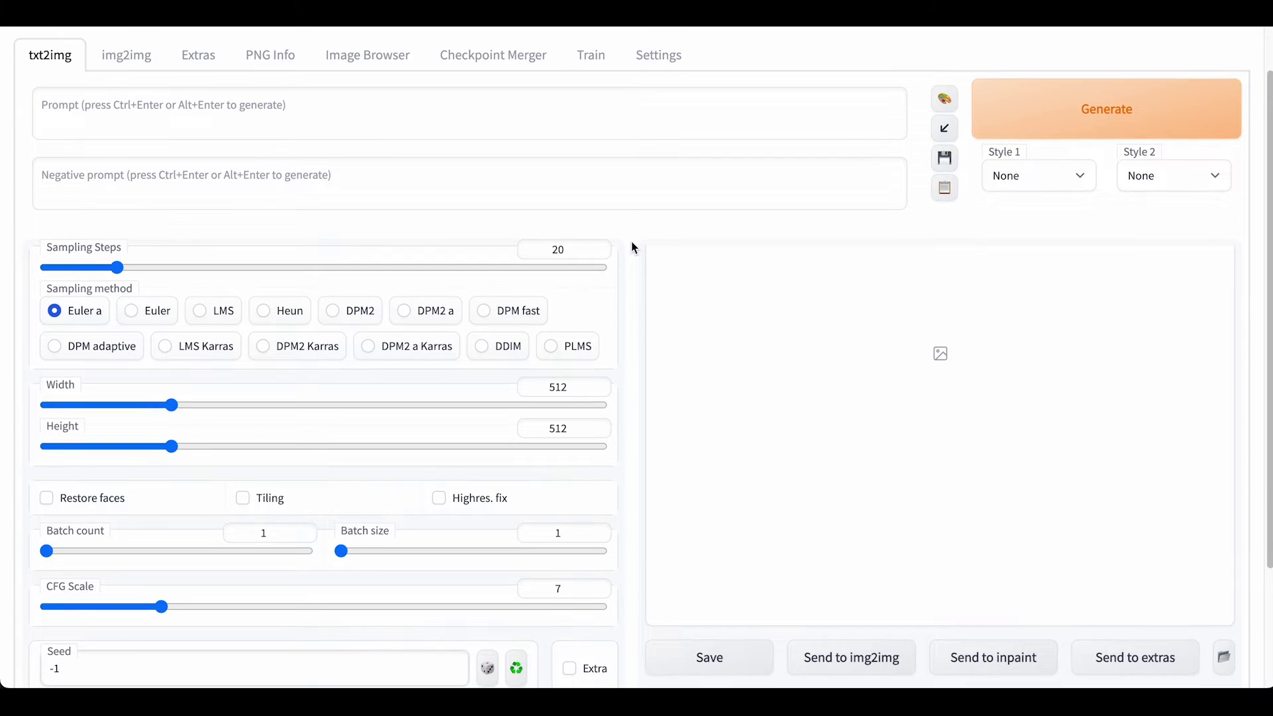
scroll(633, 247, "down", 5)
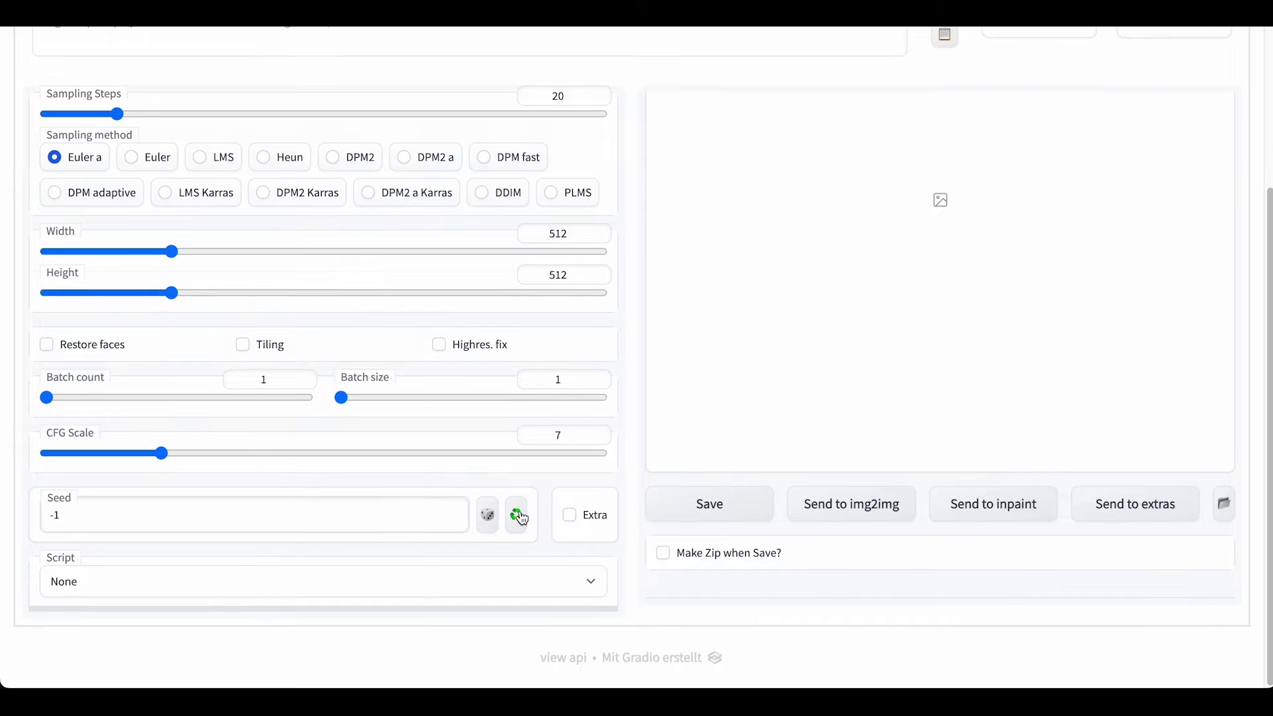
- Choose 'Save steps of the sampling process to files' as the script and select its save-path field
left_click(152, 584)
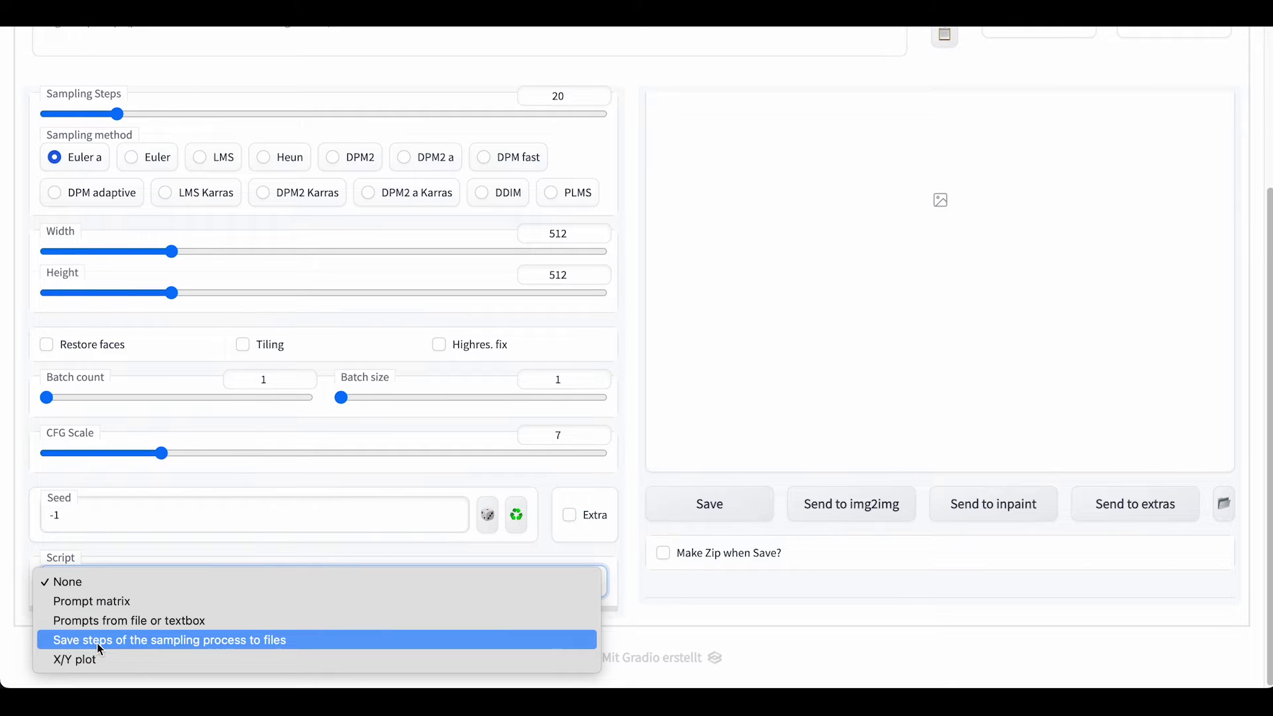
left_click(257, 642)
scroll(631, 574, "down", 2)
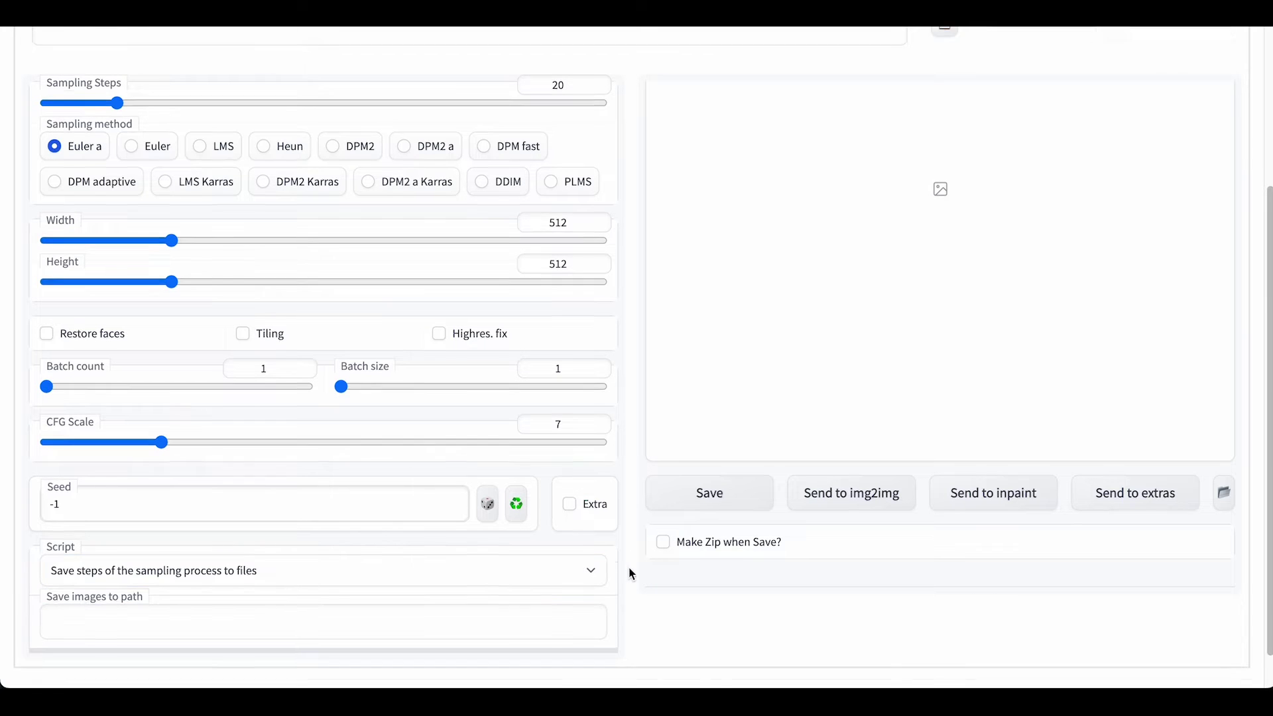
scroll(632, 574, "down", 1)
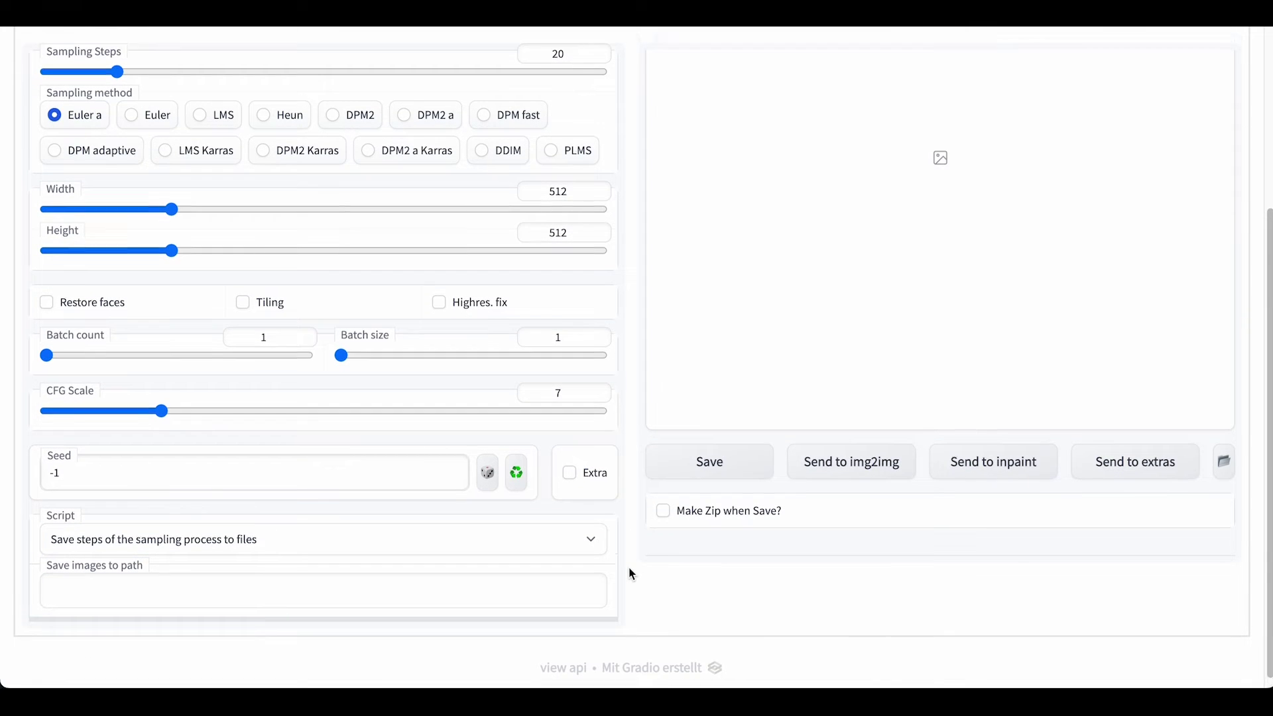
scroll(630, 574, "up", 1)
scroll(630, 574, "up", 1)
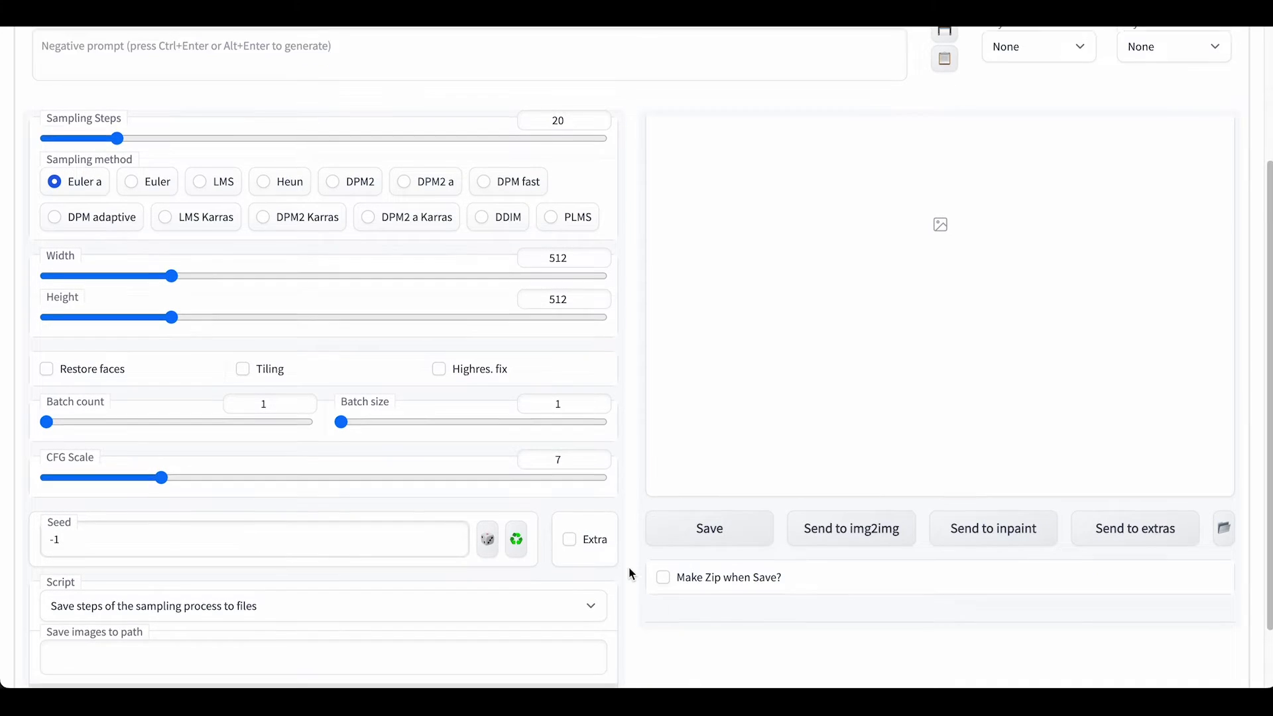
scroll(631, 574, "down", 1)
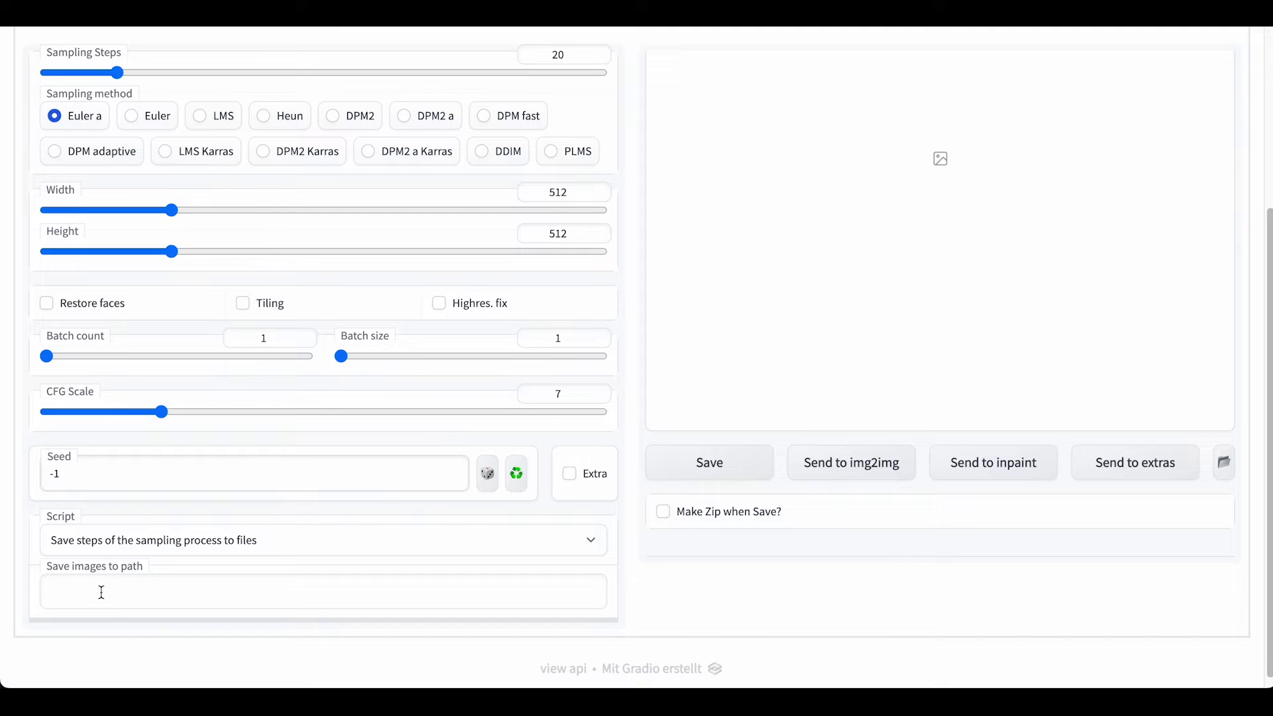
left_click(149, 597)
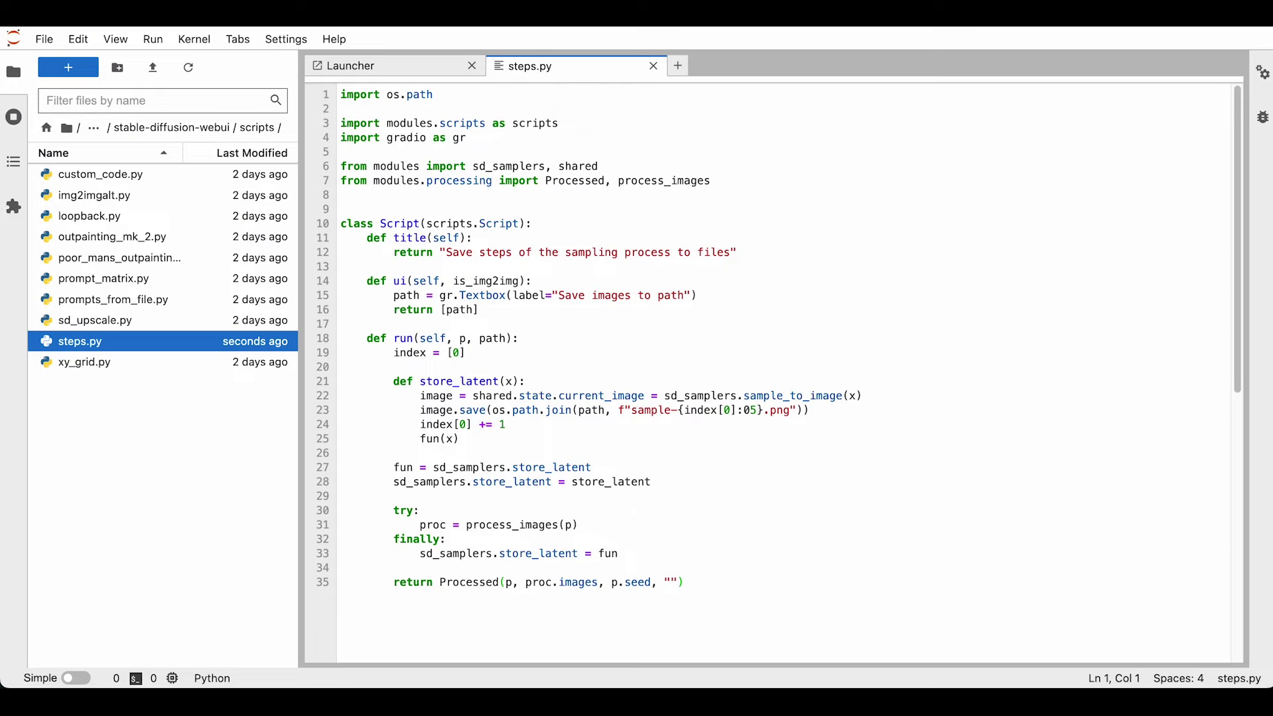
- Create a steps folder inside stable-diffusion-webui/outputs and copy its path
left_click(156, 131)
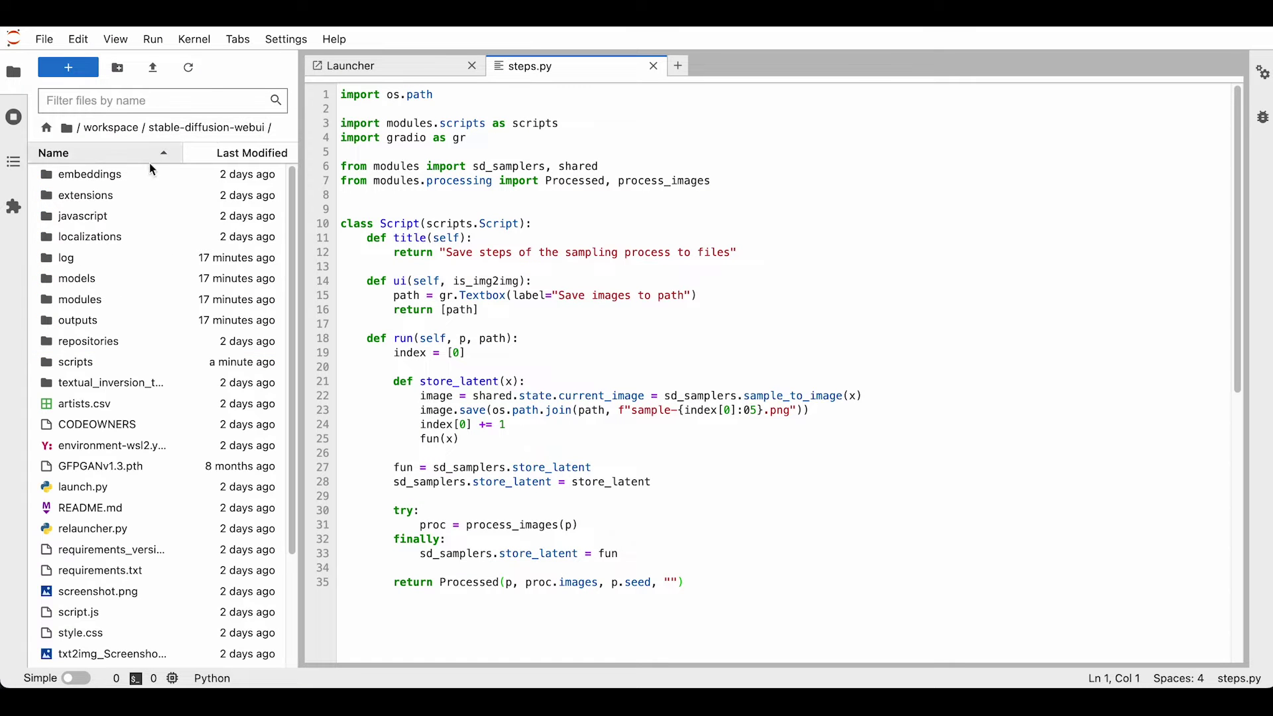
double_click(83, 322)
right_click(89, 304)
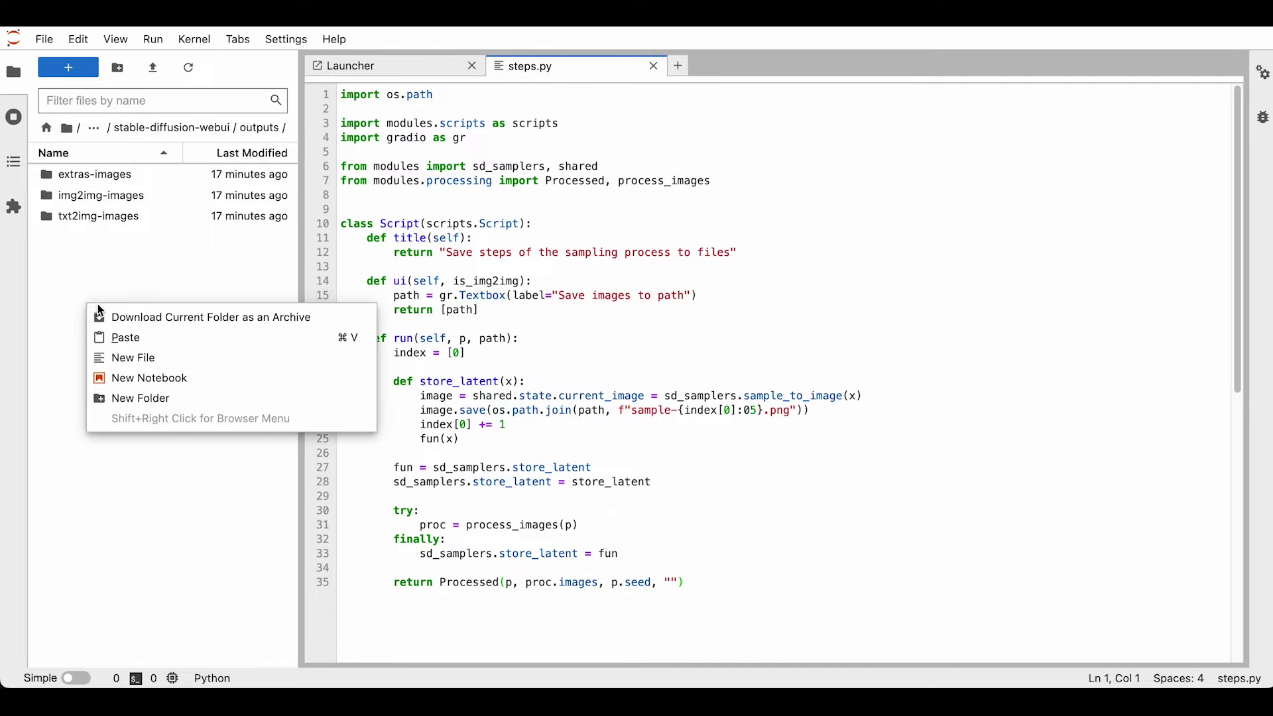
left_click(158, 400)
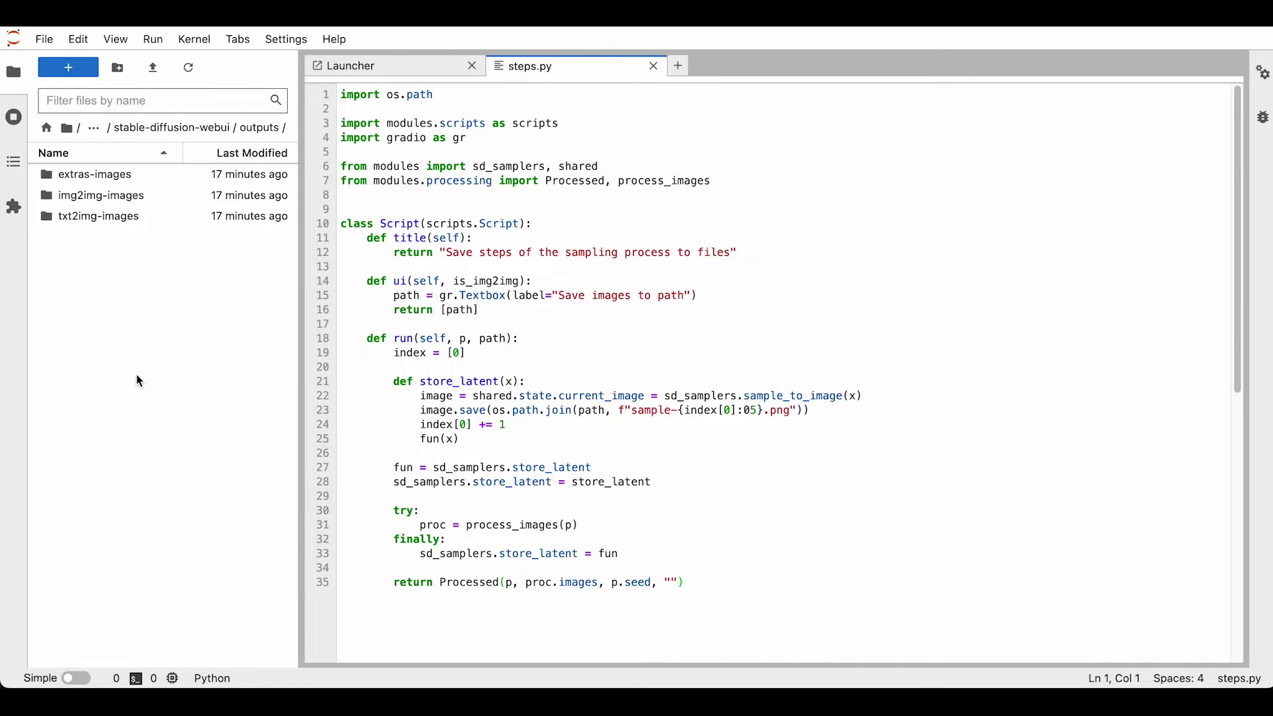
type("steps")
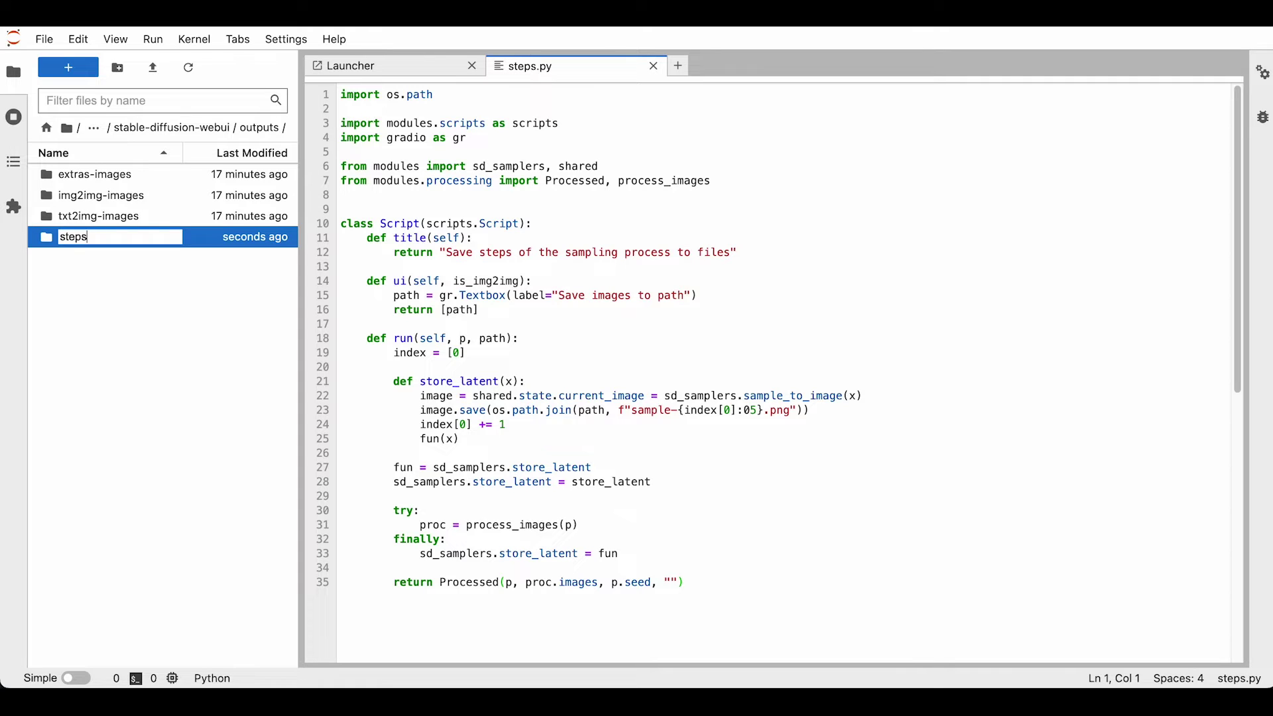
key("Return")
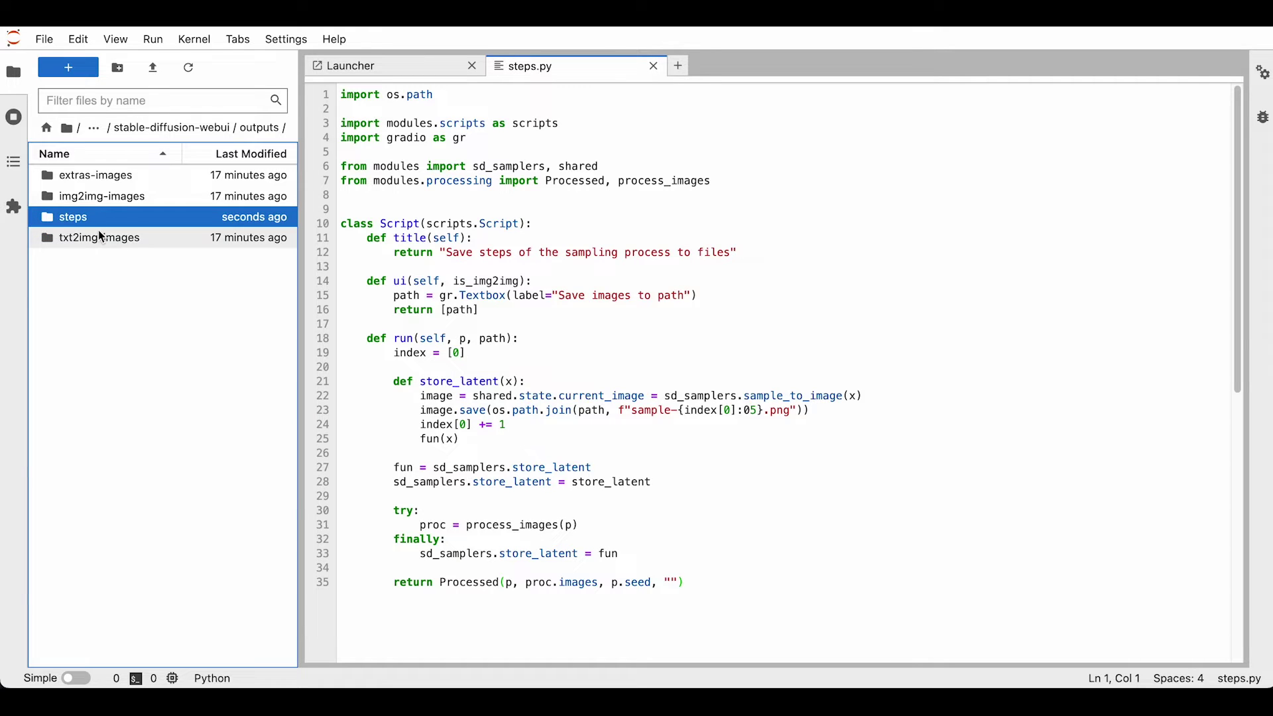
right_click(74, 215)
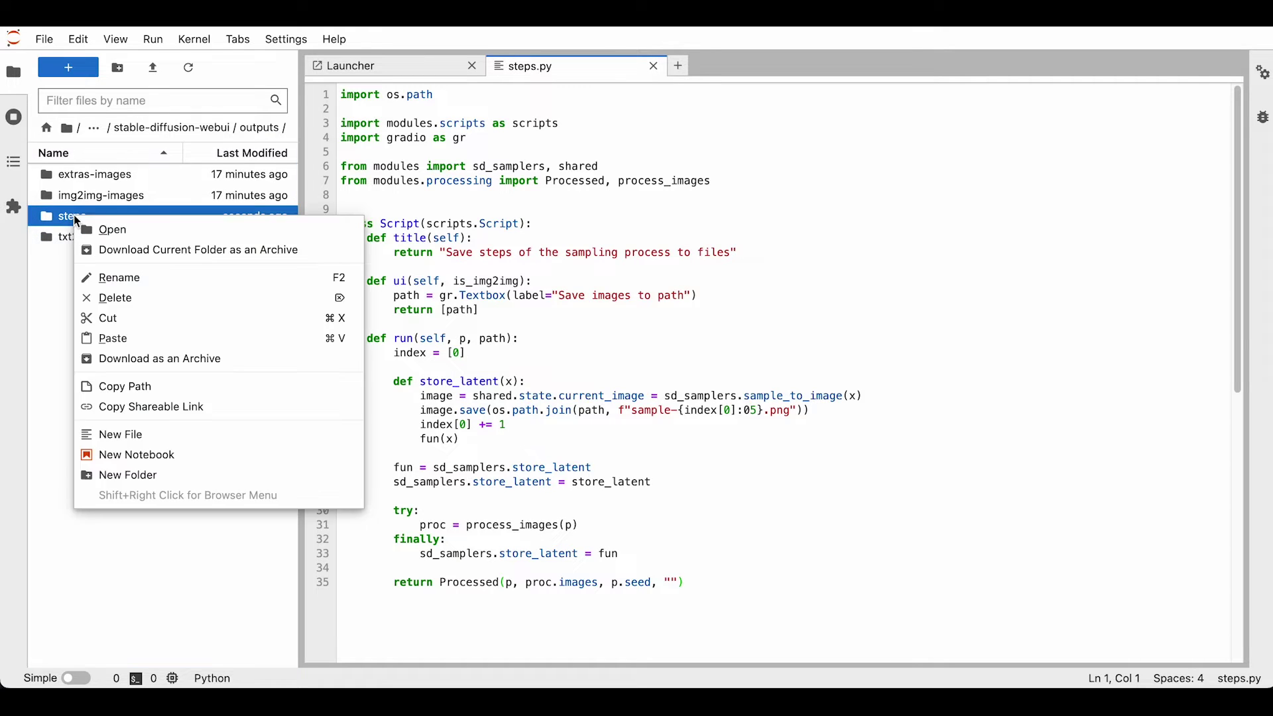
left_click(153, 387)
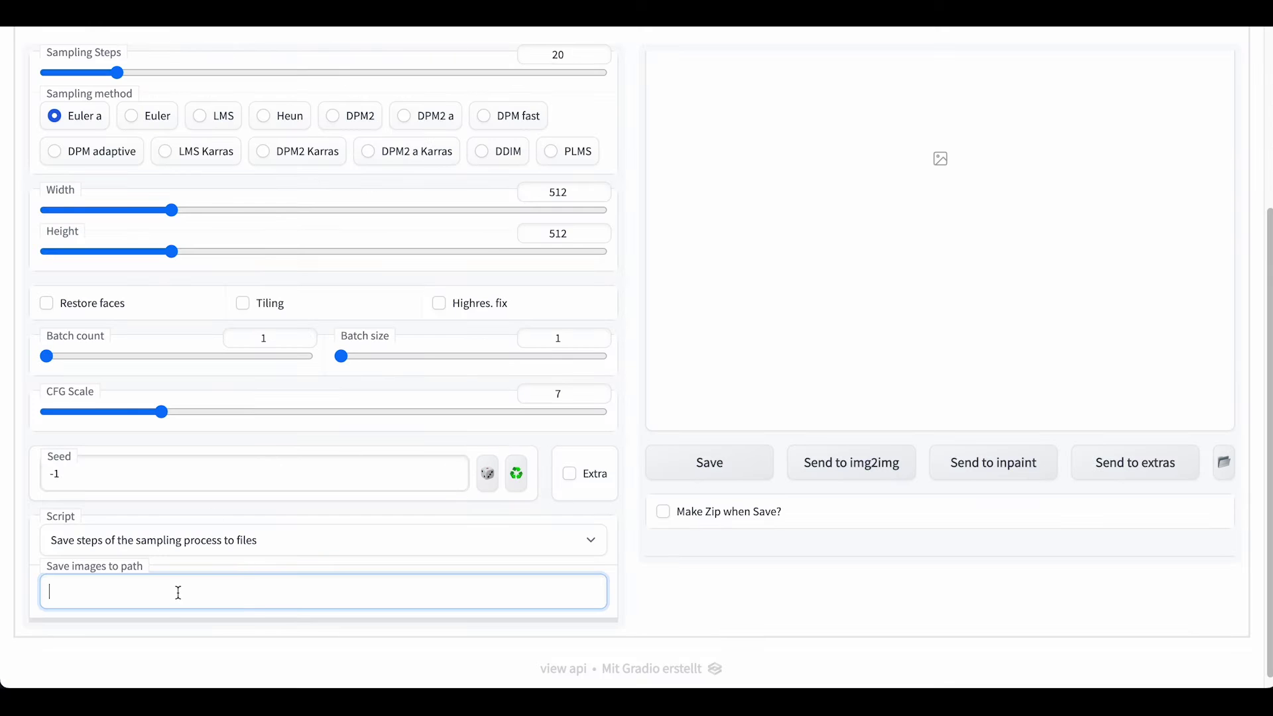
- Paste the steps folder path into the Save images to path field
right_click(181, 600)
left_click(213, 519)
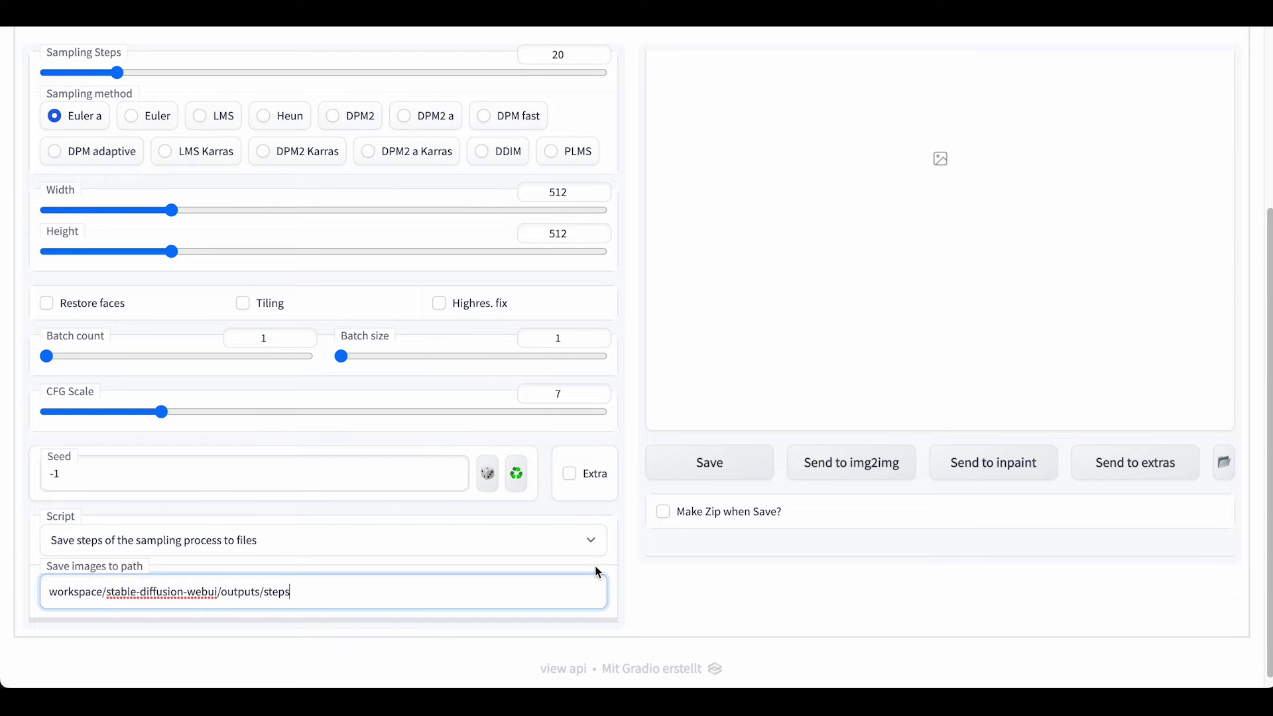
left_click(646, 596)
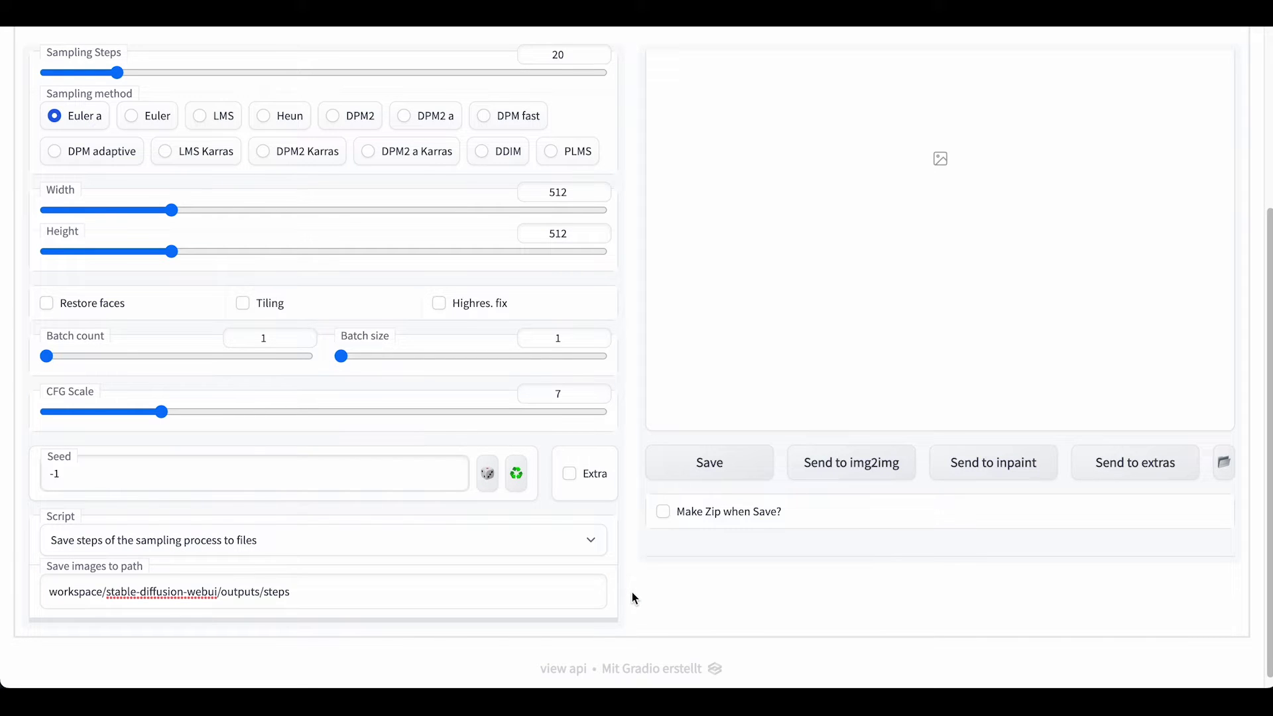
- Paste the copied prompt text into the Prompt box
scroll(623, 304, "up", 1)
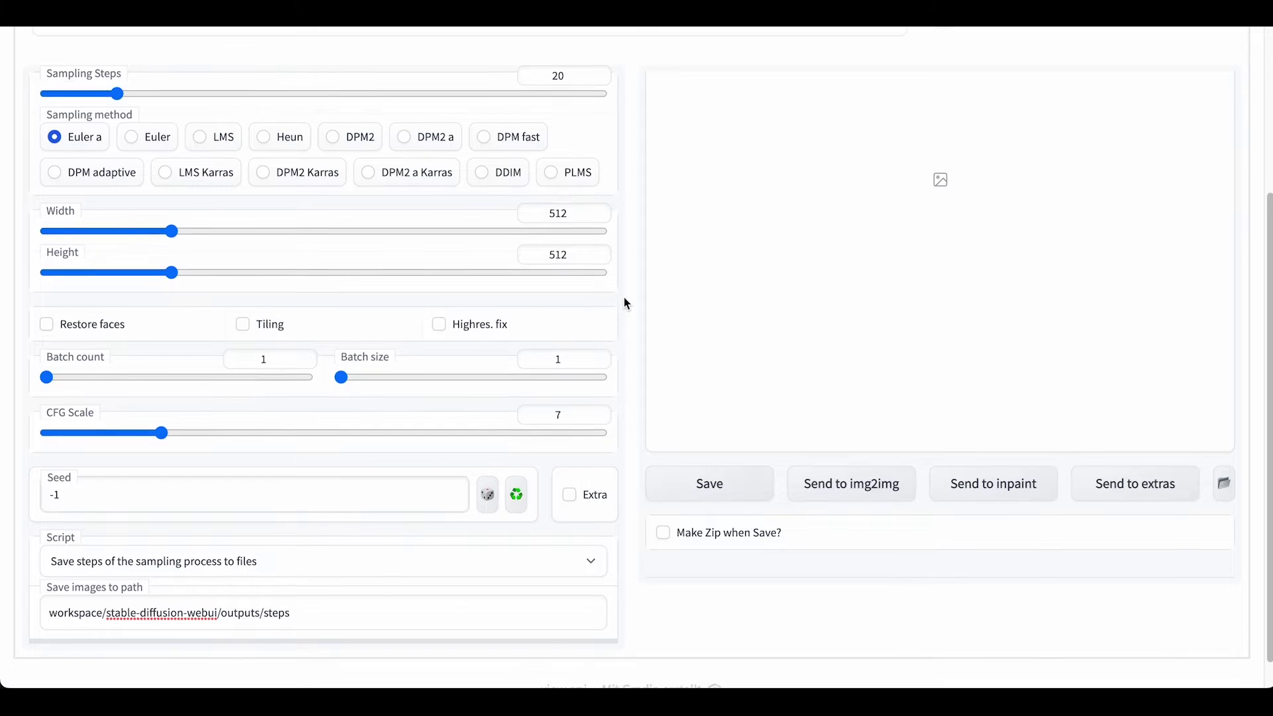
scroll(624, 302, "up", 3)
left_click(476, 162)
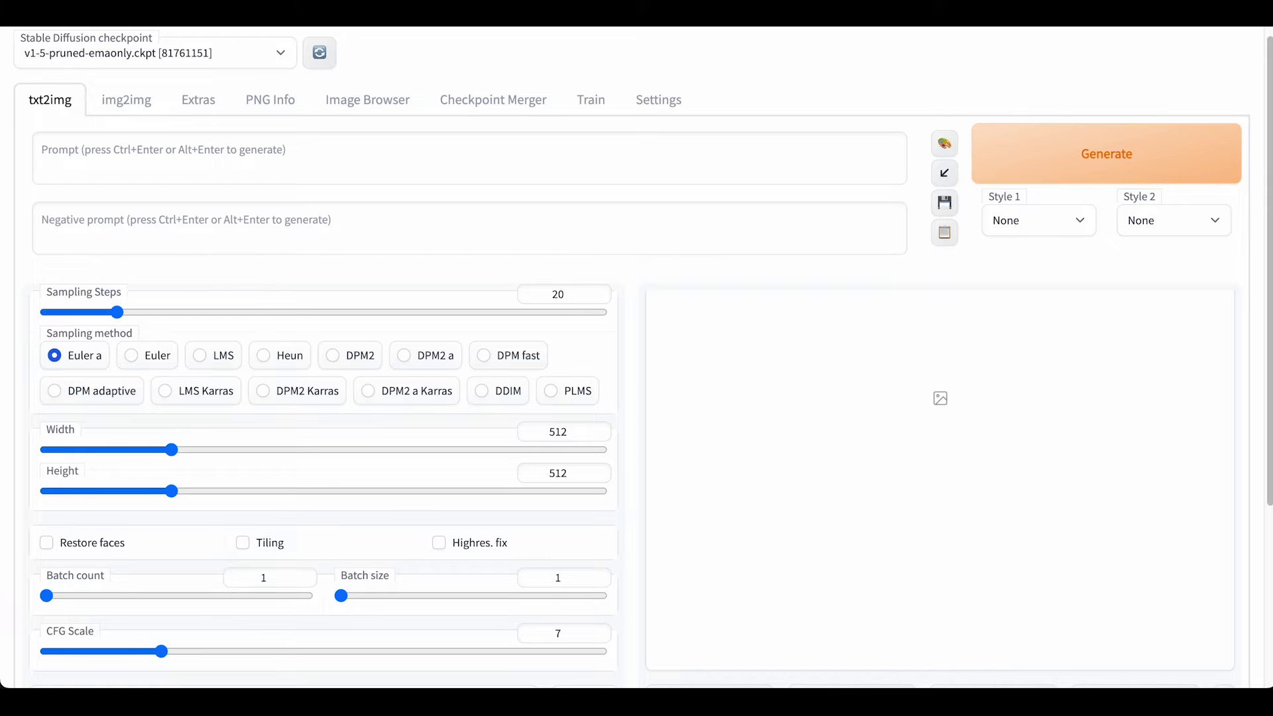
left_click(549, 173)
key("ctrl+v")
left_click(635, 288)
- Generate the image, which fails with a FileNotFoundError
scroll(635, 287, "down", 1)
left_click(1048, 145)
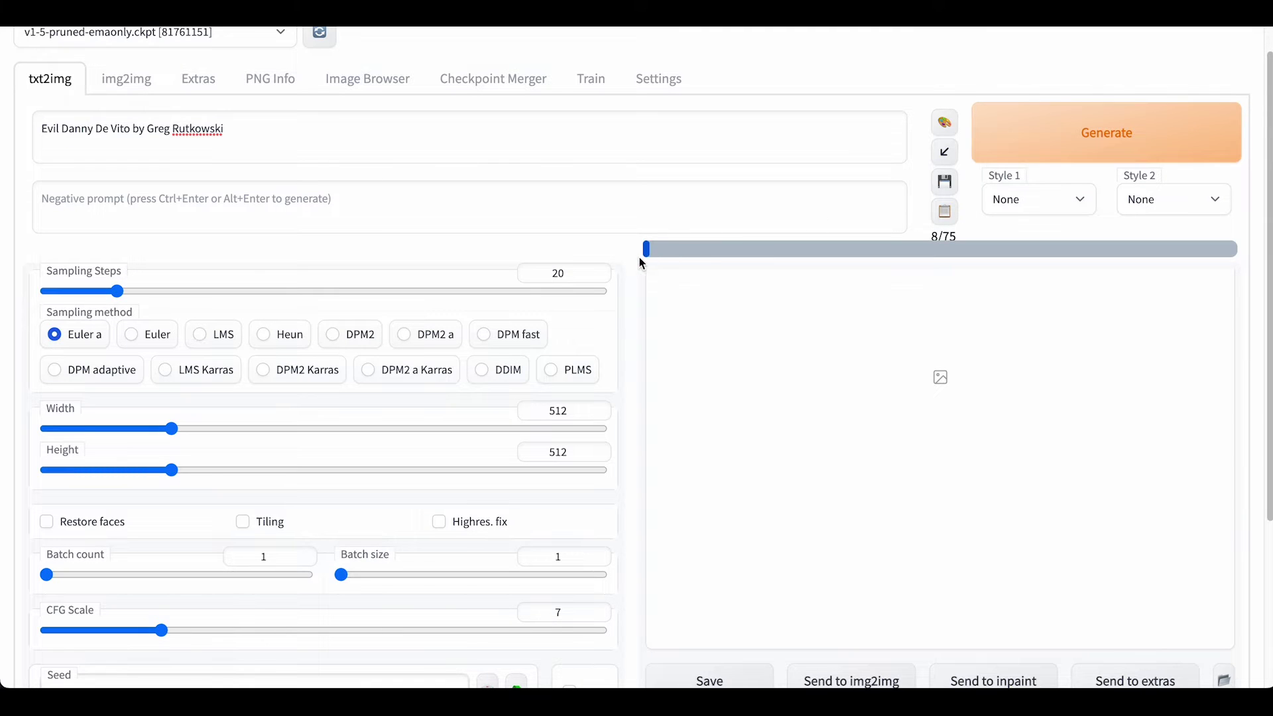
scroll(626, 288, "down", 2)
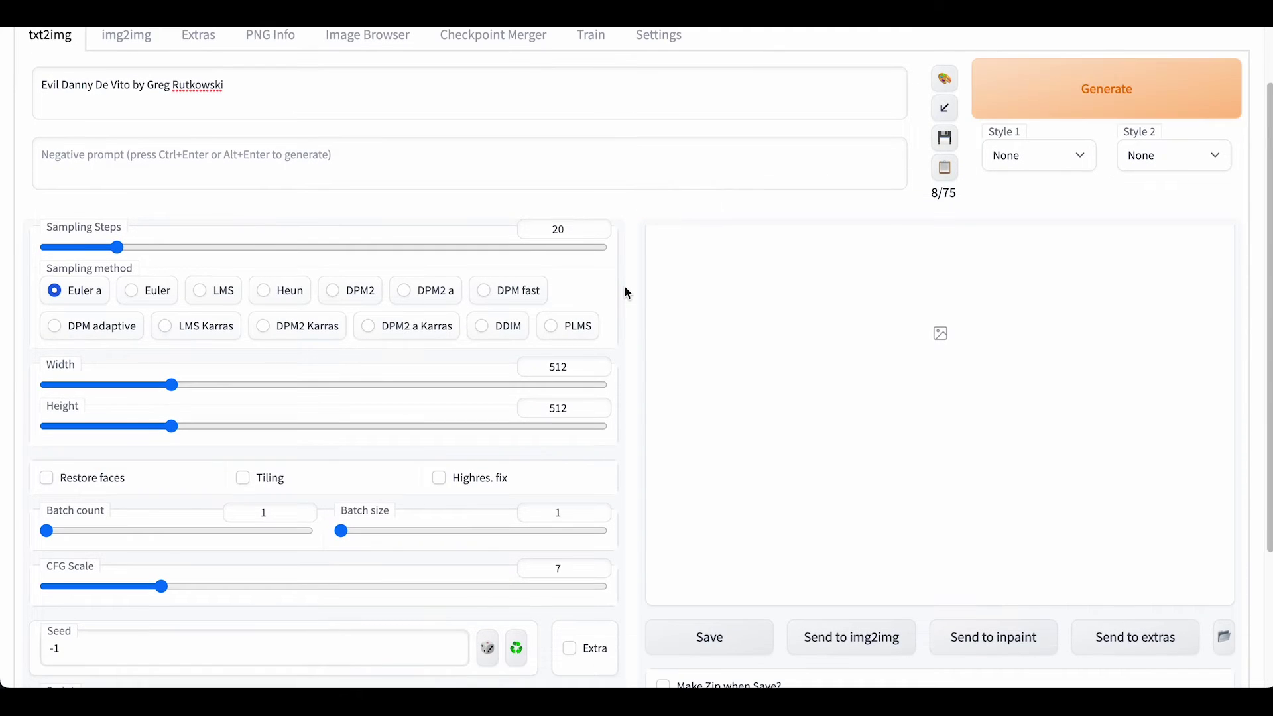
scroll(625, 288, "down", 3)
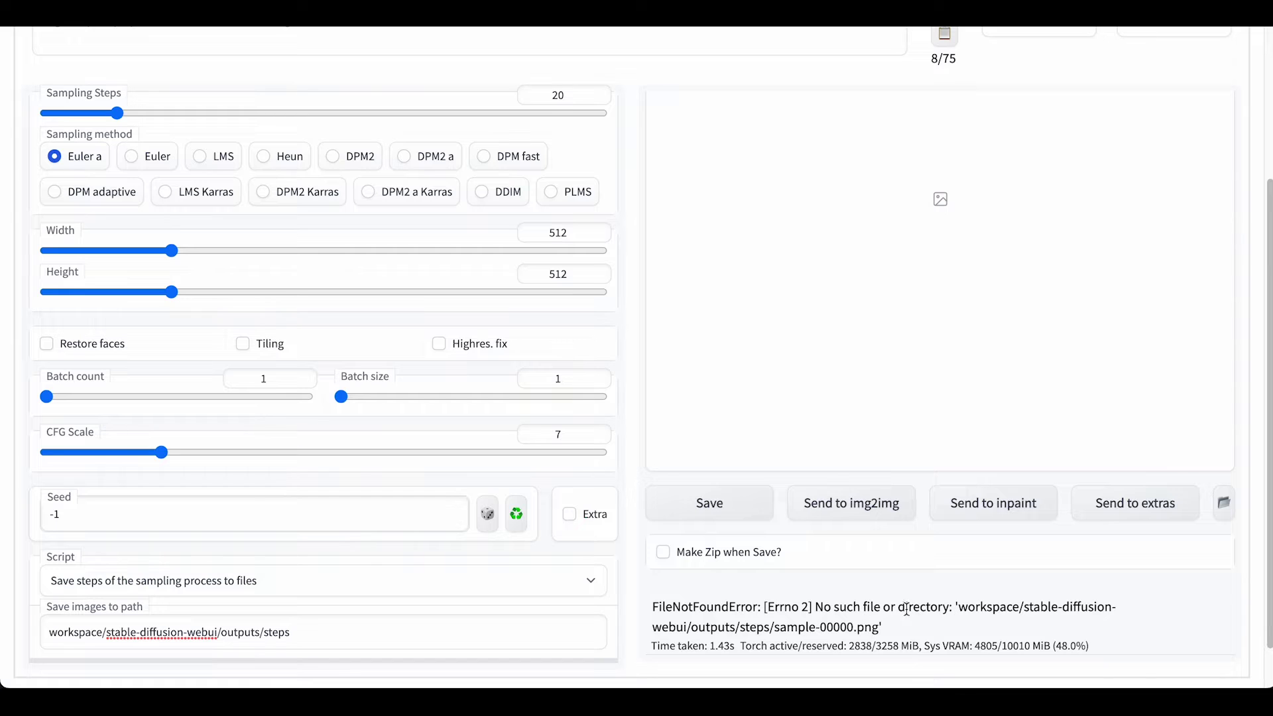
- Shorten the save path to outputs/steps by deleting the workspace/stable-diffusion-webui prefix
scroll(866, 609, "down", 1)
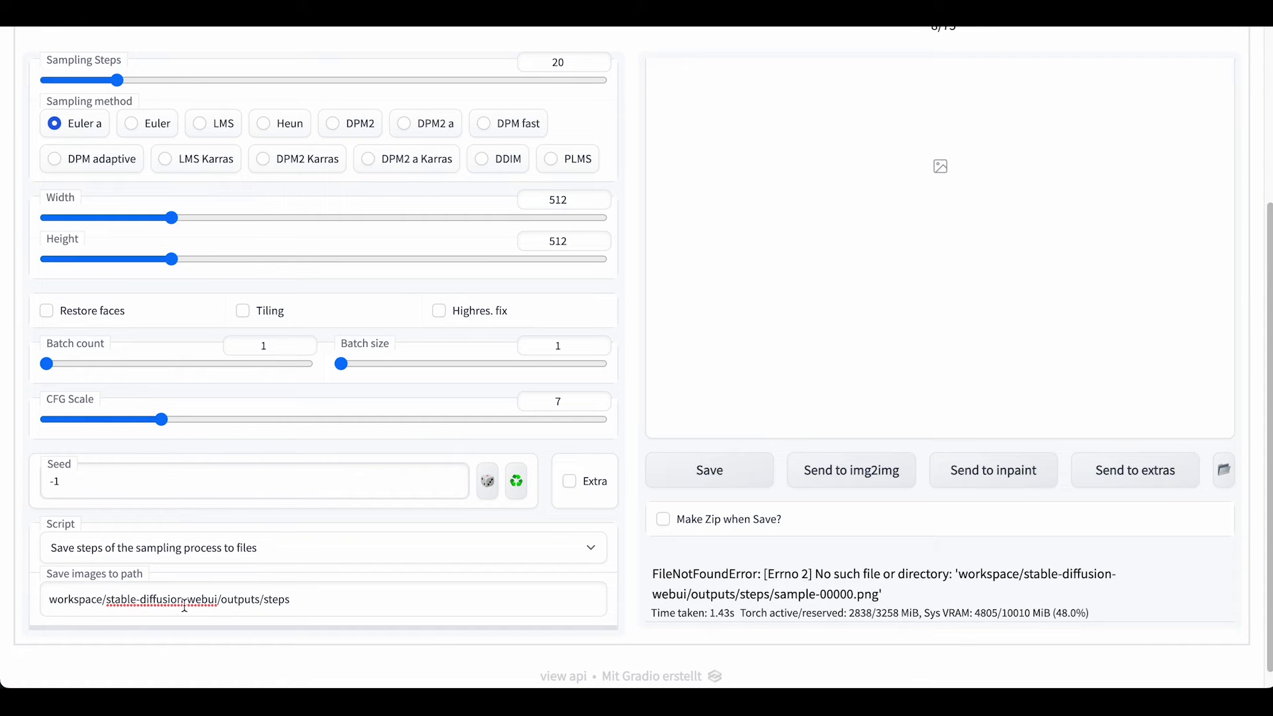
left_click_drag(221, 600, 35, 606)
key("BackSpace")
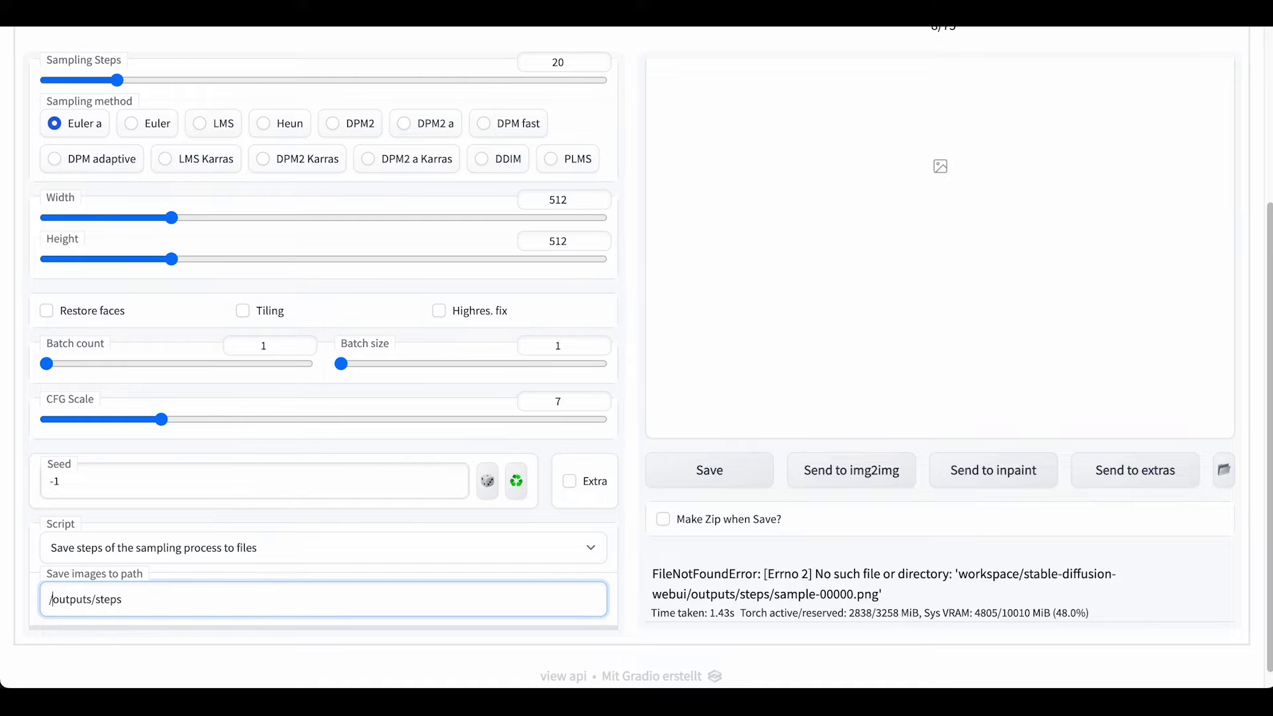
key("Delete")
left_click(627, 419)
- Regenerate the grinning portrait, view it enlarged, then close the preview
scroll(627, 424, "up", 3)
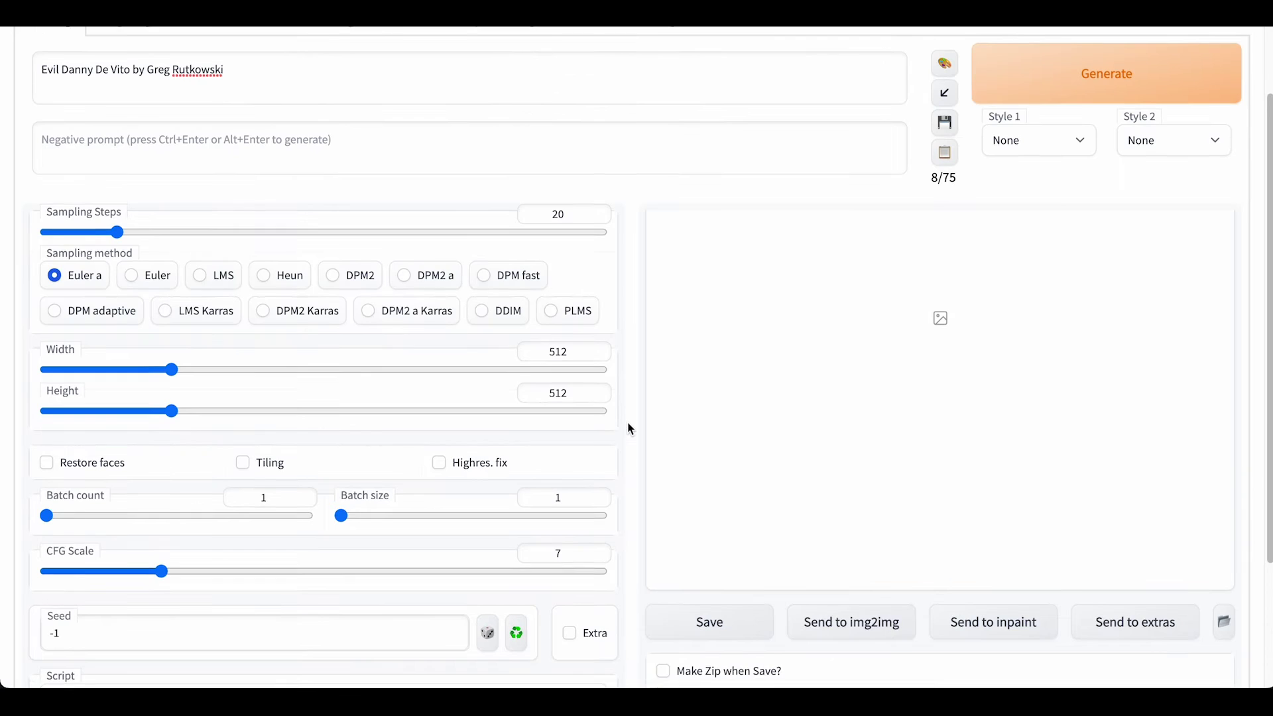
left_click(1024, 113)
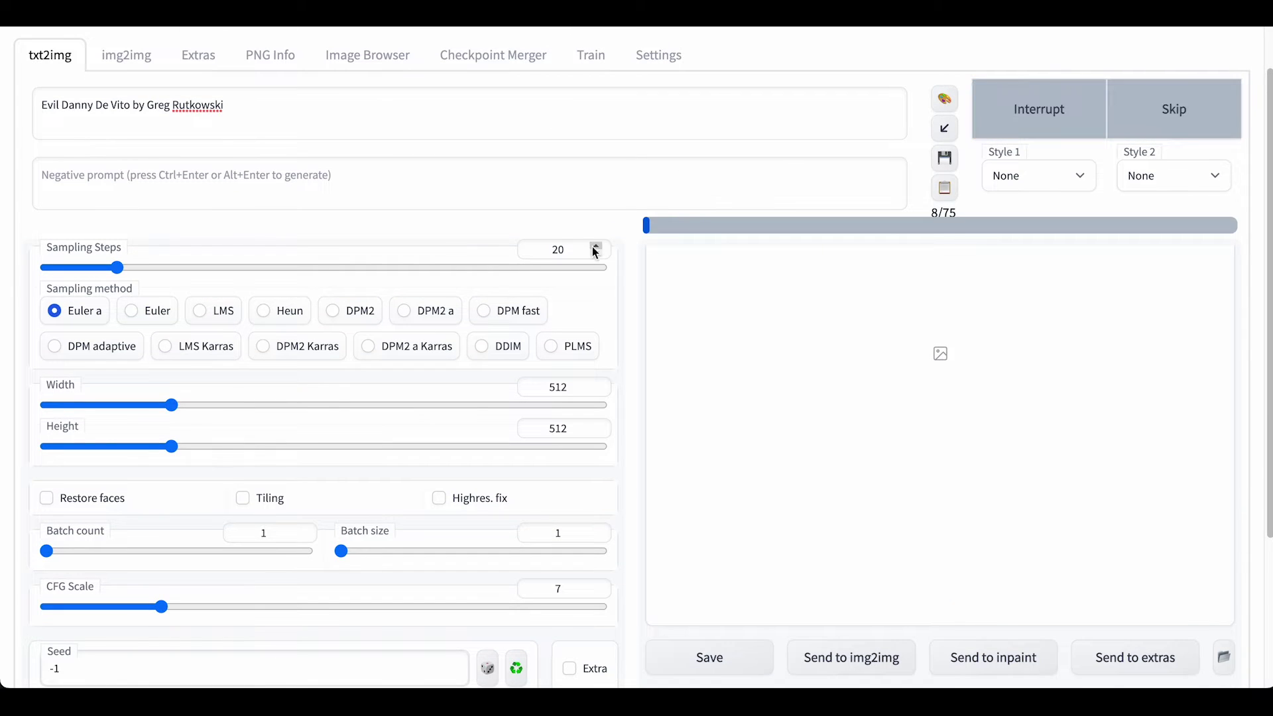
scroll(631, 239, "down", 2)
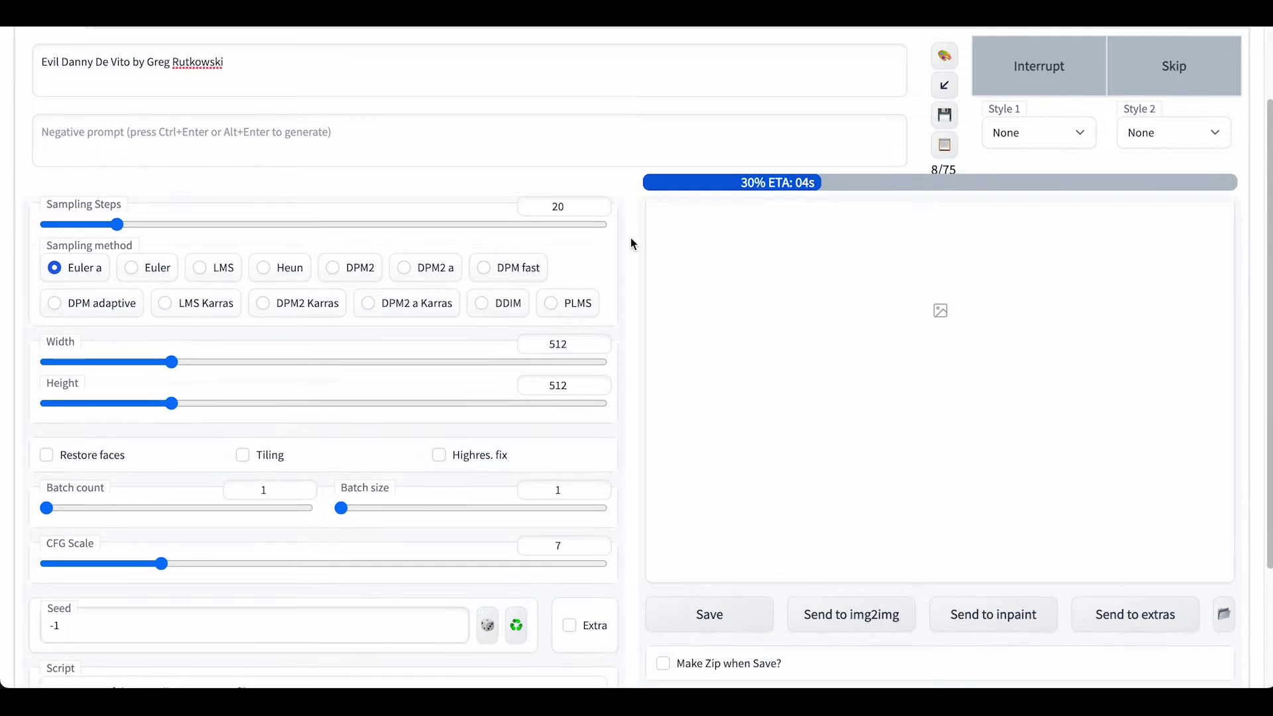
scroll(632, 244, "down", 1)
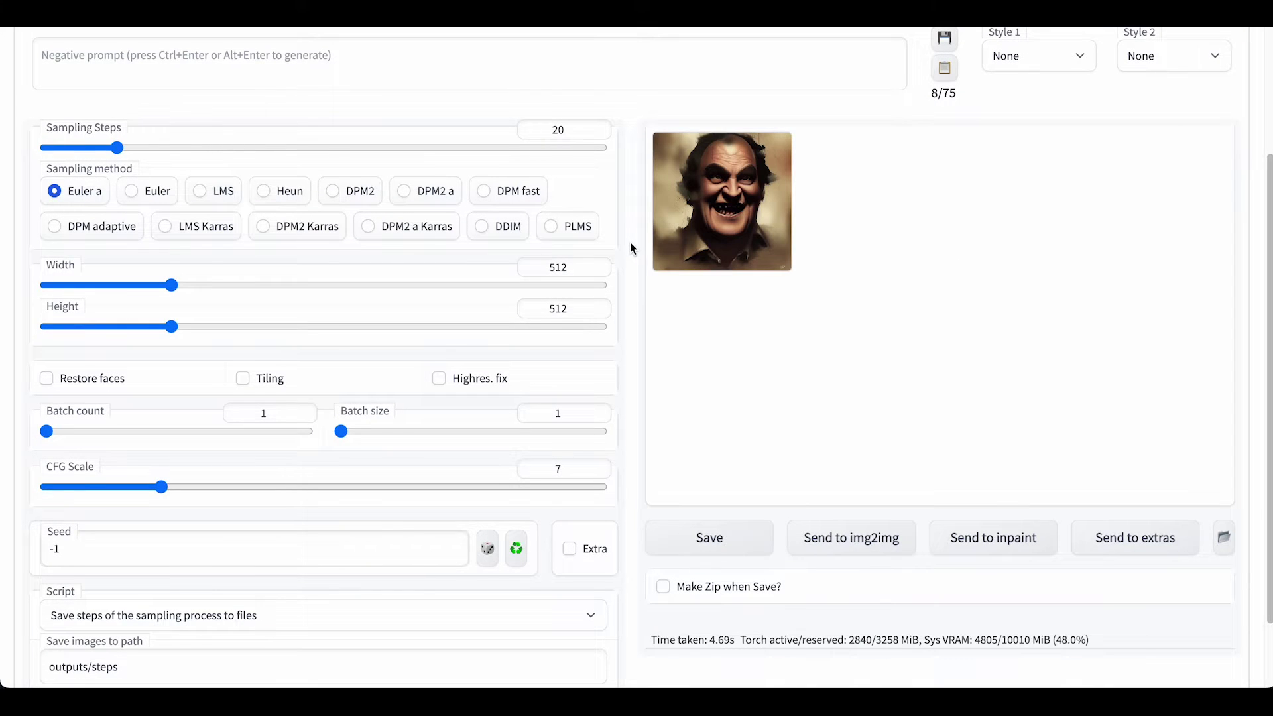
left_click(700, 248)
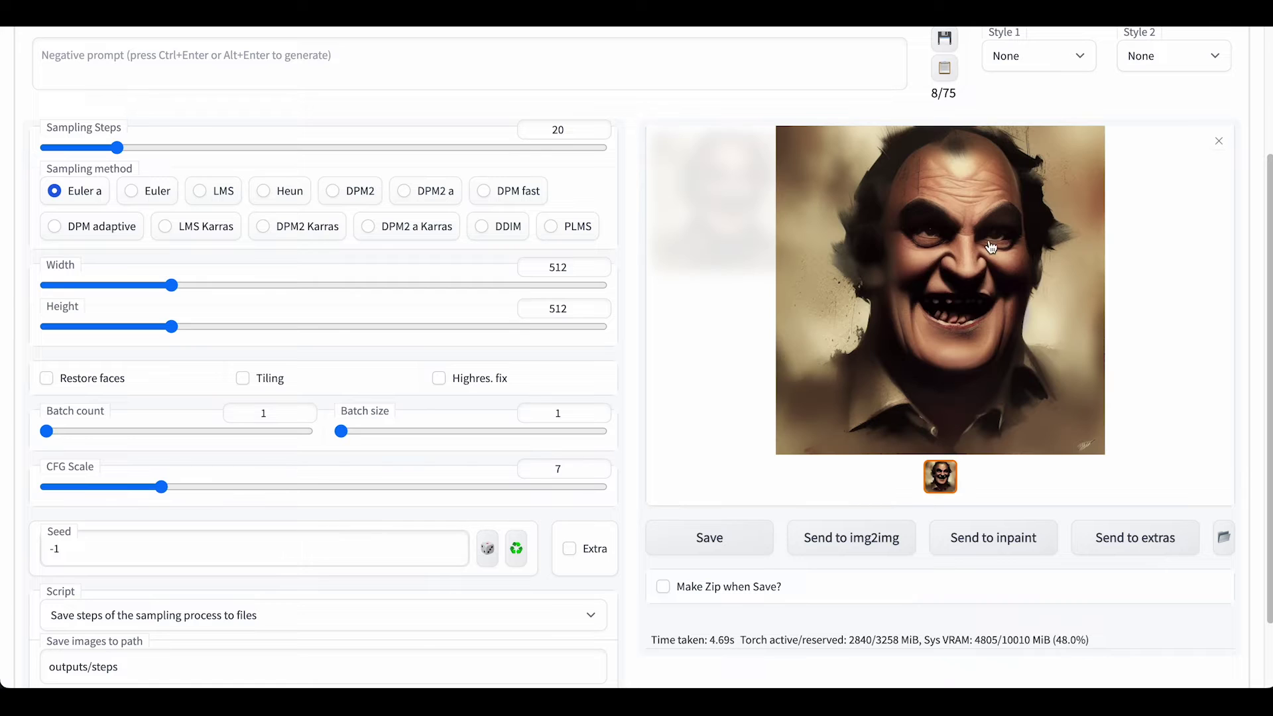
left_click(1219, 141)
scroll(608, 311, "up", 1)
scroll(609, 312, "up", 3)
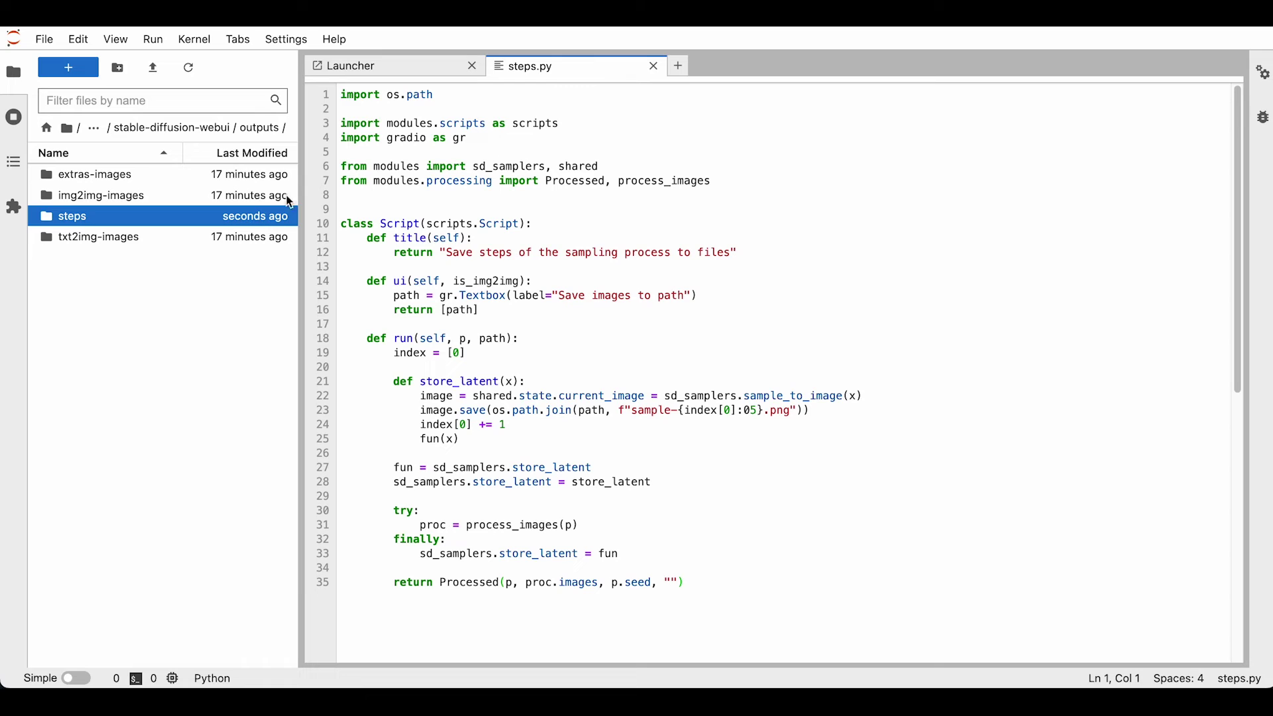
- Open outputs/steps and view step images sample-00000.png through sample-00014.png in tabs
double_click(73, 217)
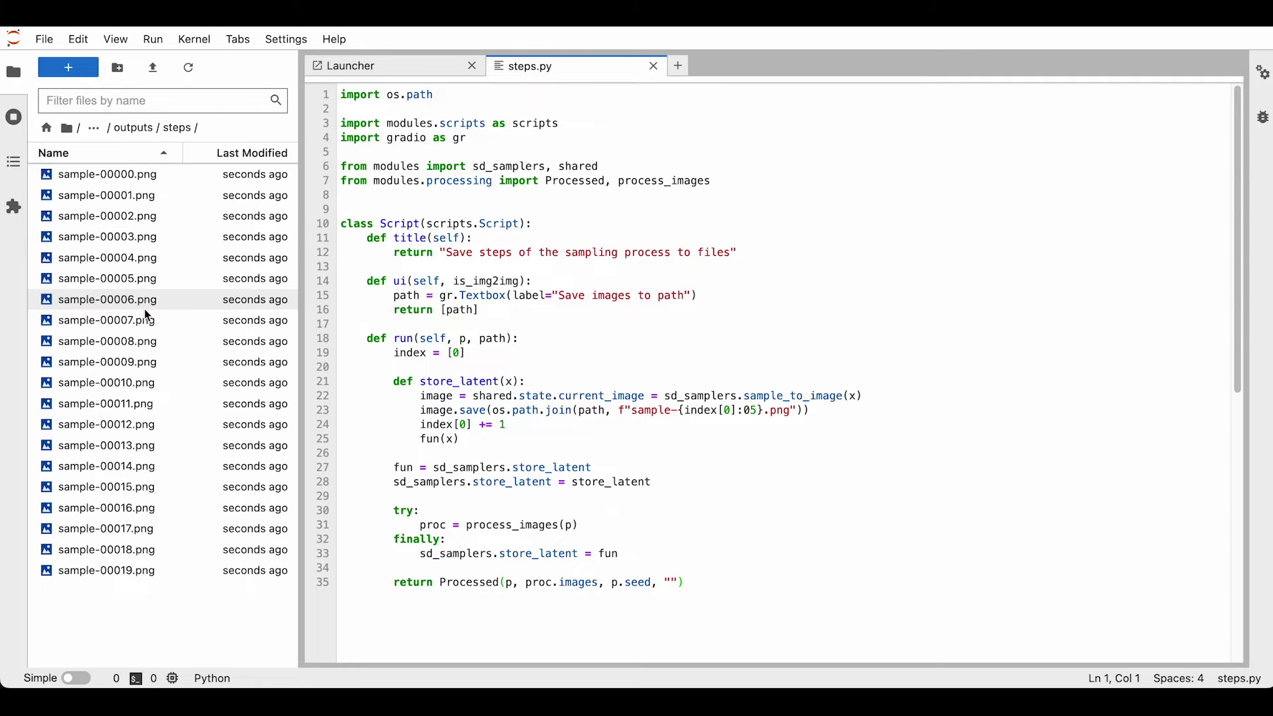
left_click(134, 178)
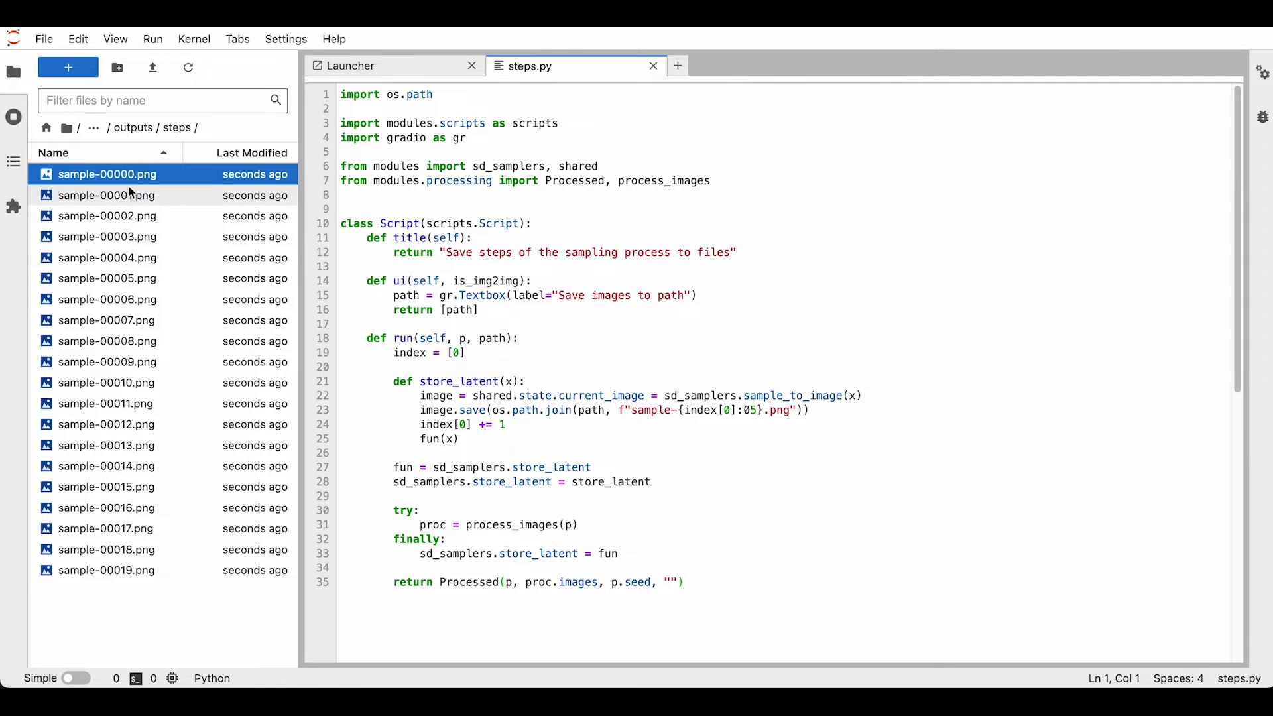
double_click(132, 178)
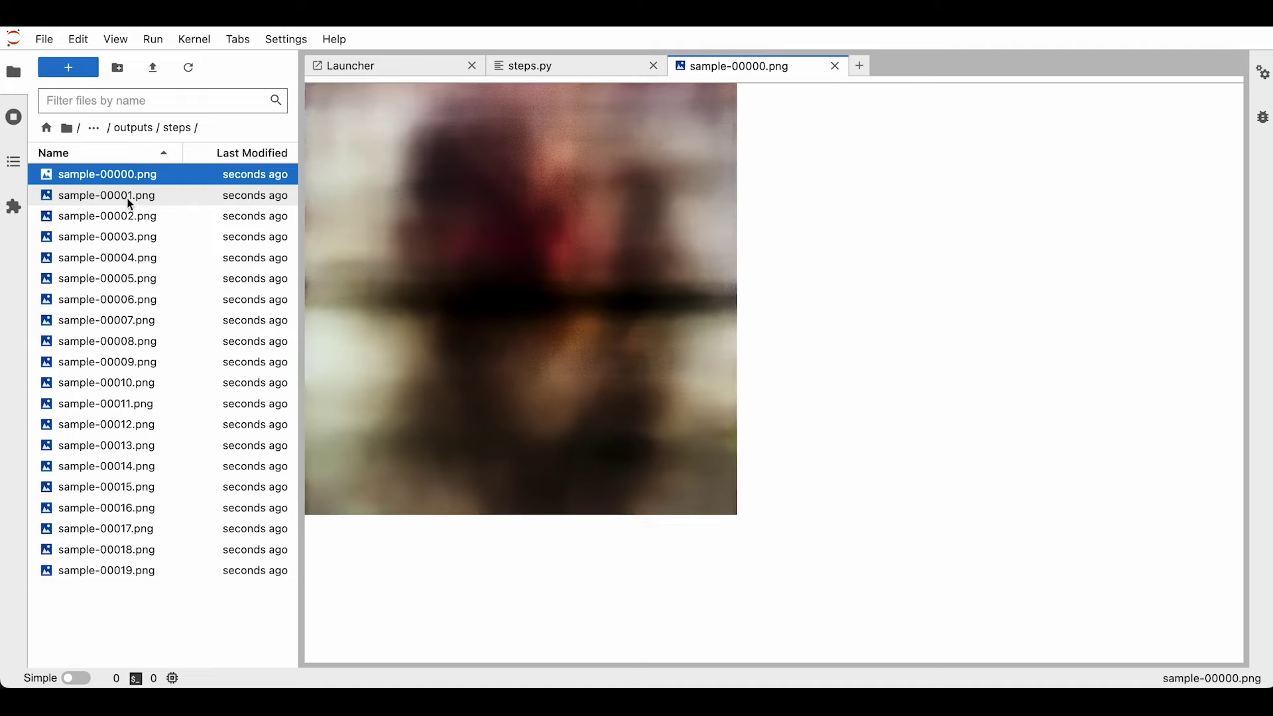
double_click(130, 199)
double_click(131, 219)
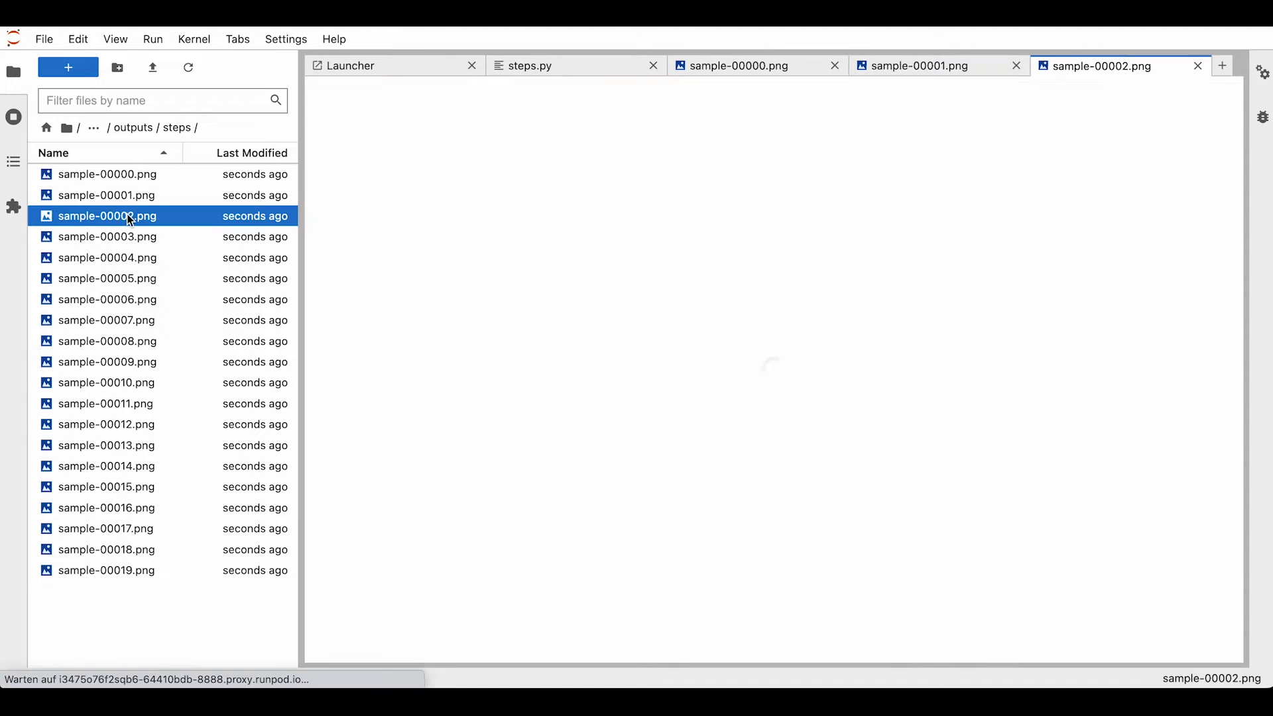
double_click(125, 238)
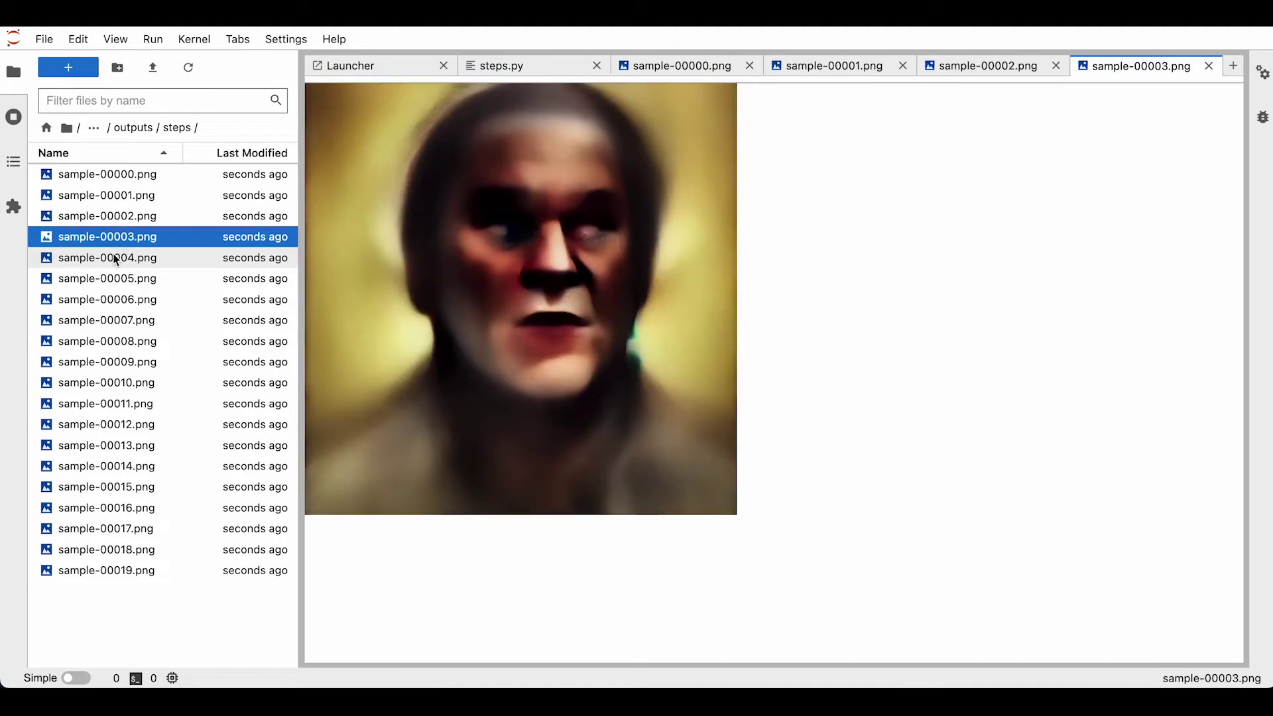
double_click(115, 259)
double_click(111, 278)
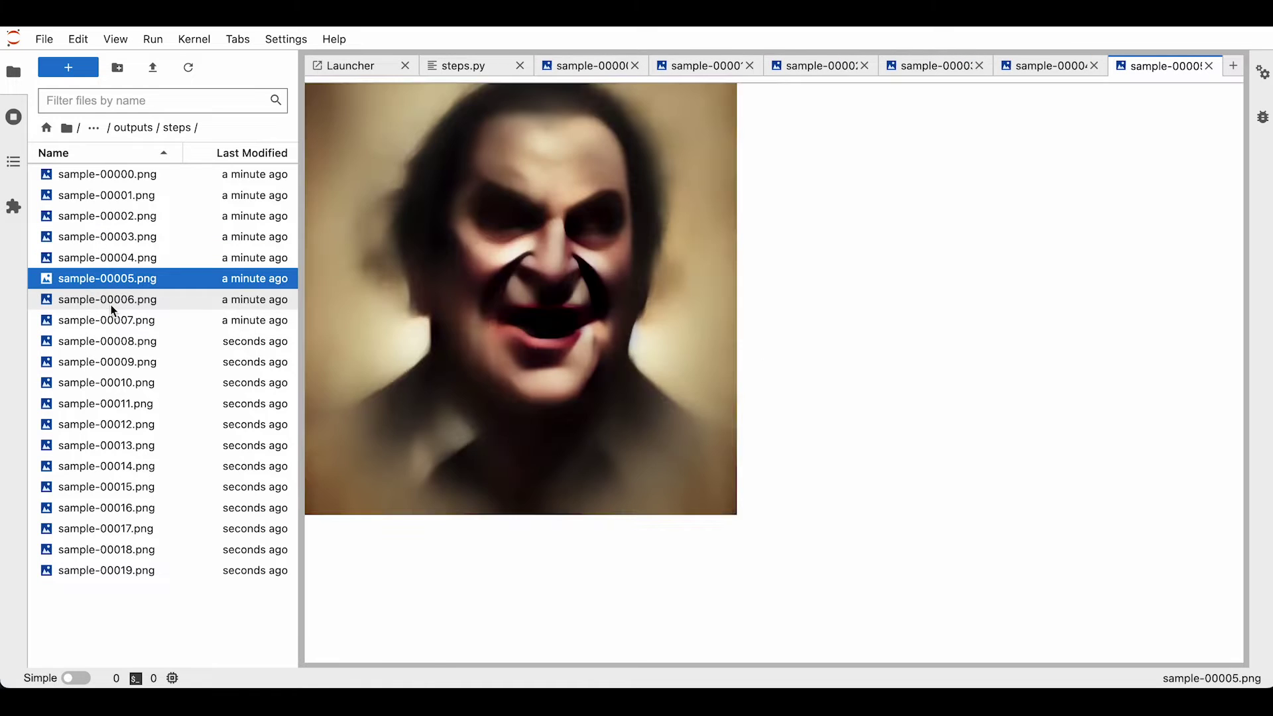
double_click(113, 302)
double_click(113, 321)
double_click(114, 342)
double_click(112, 363)
double_click(114, 384)
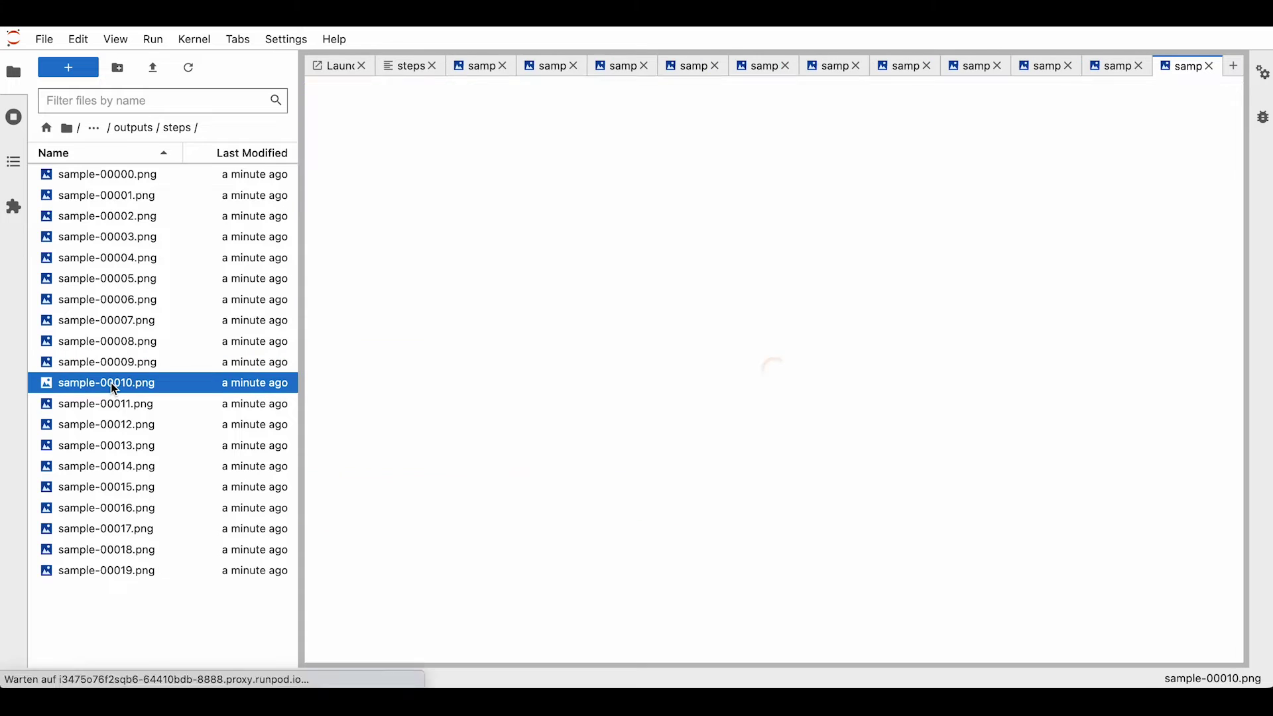
double_click(114, 405)
double_click(116, 425)
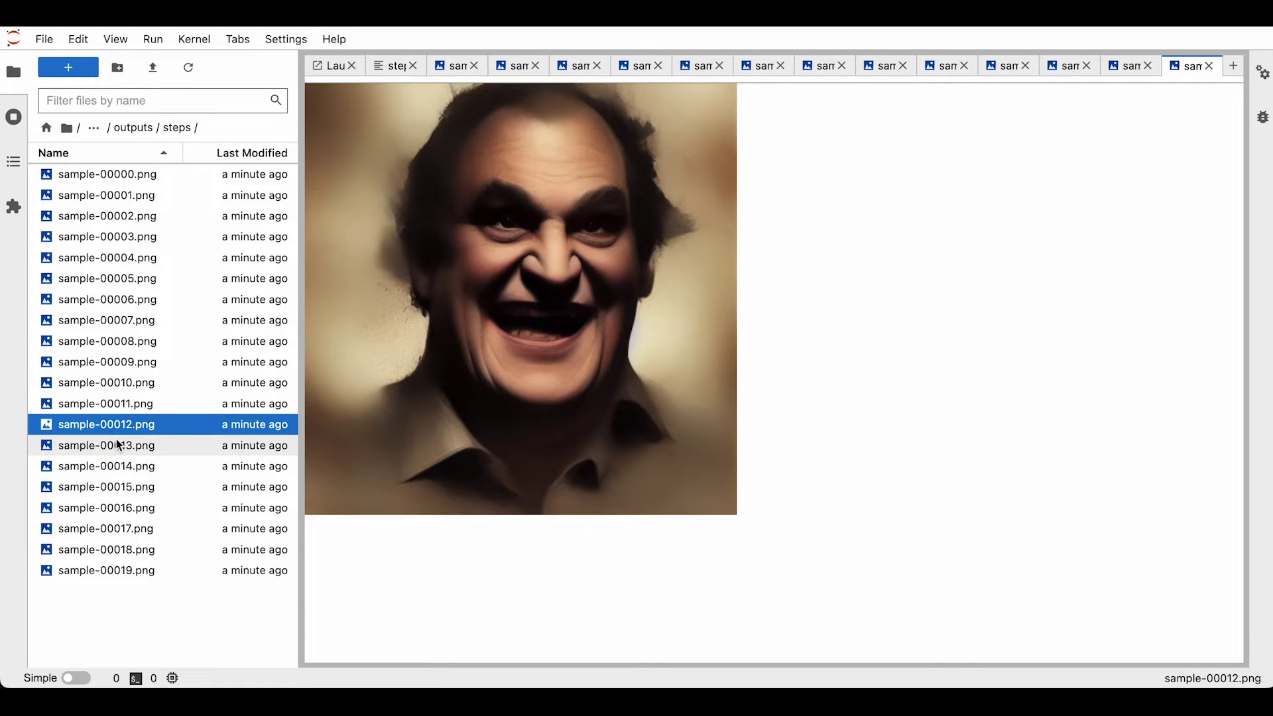
double_click(114, 446)
double_click(114, 466)
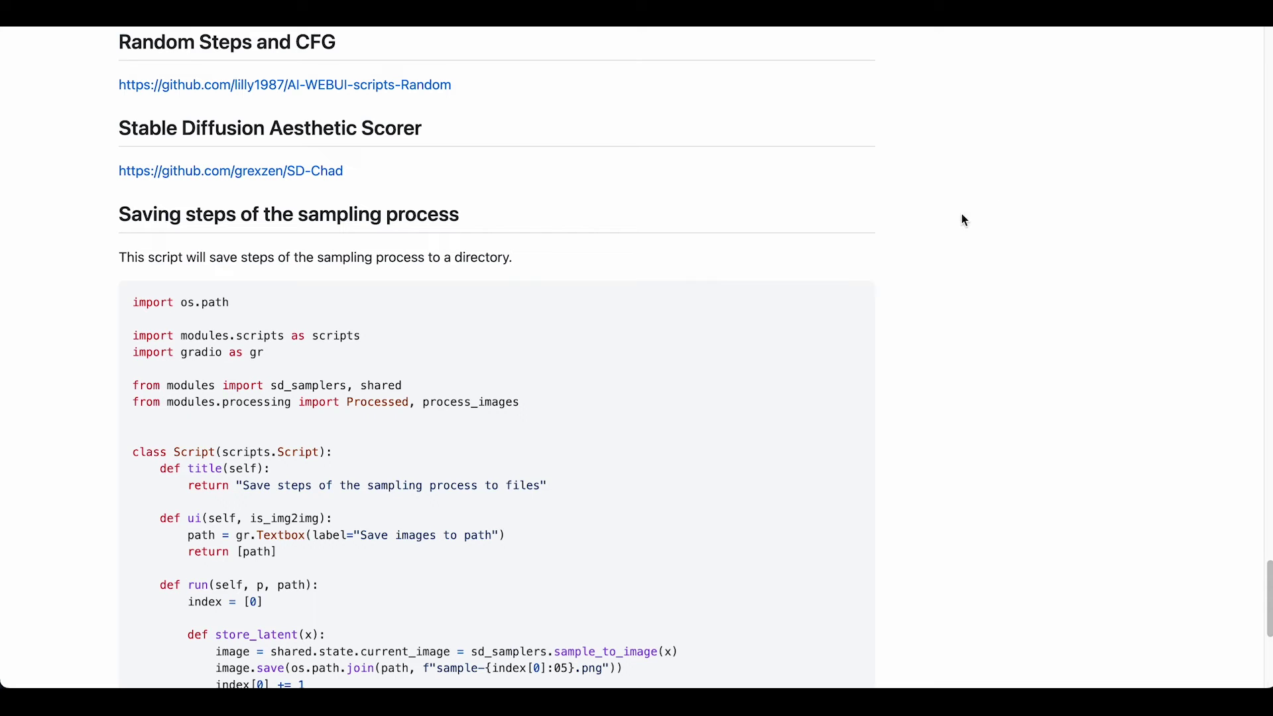
- Scroll up to the Style Pile entry on the custom scripts page and open its GitHub repository
scroll(89, 369, "up", 5)
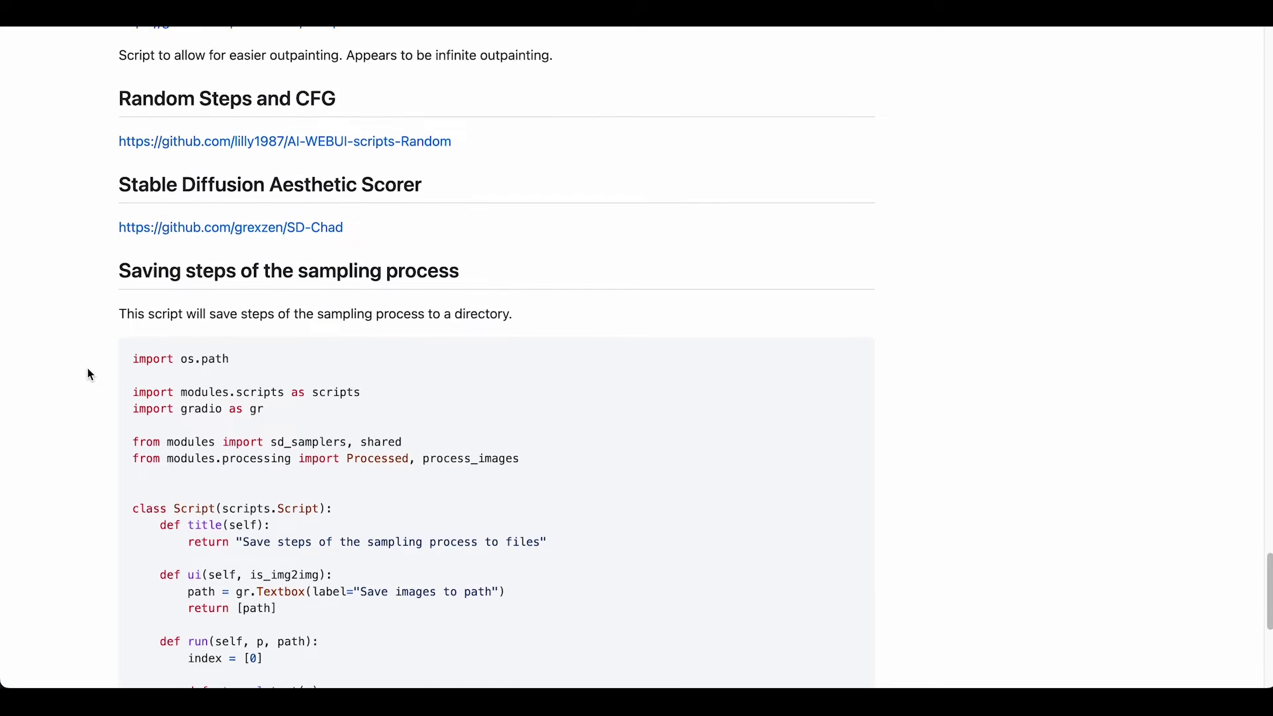
scroll(91, 372, "up", 8)
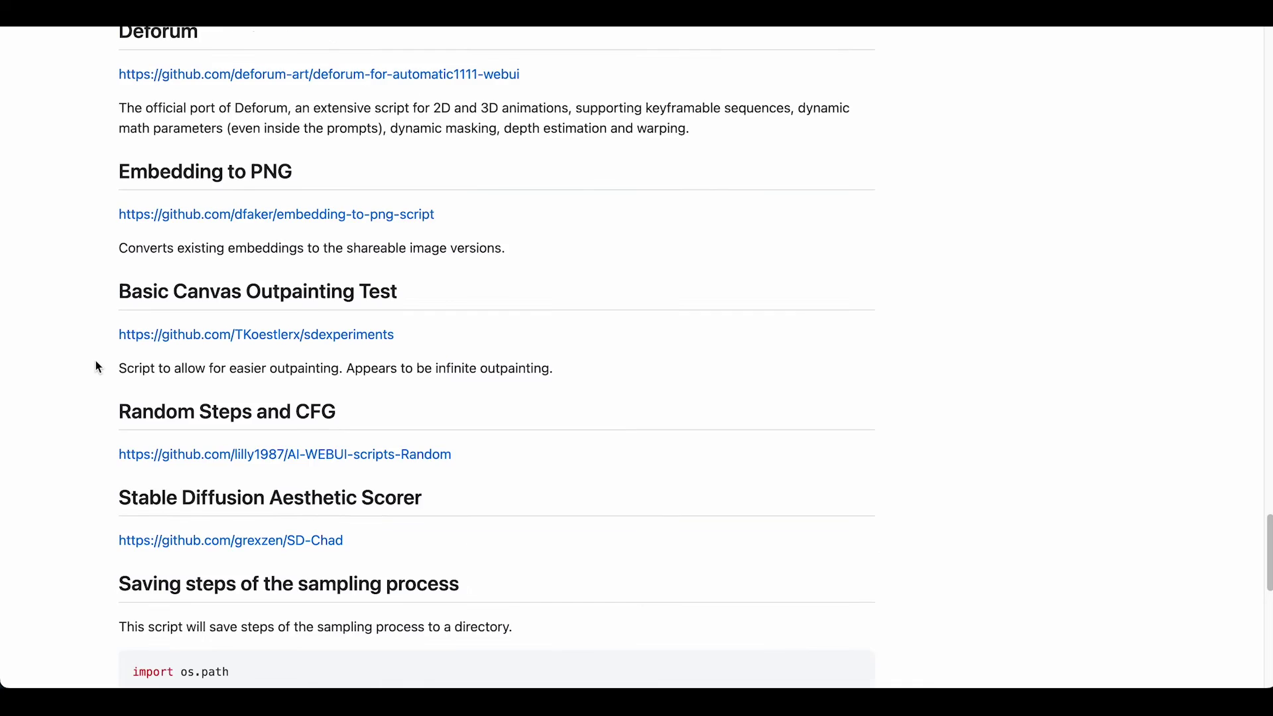
scroll(96, 366, "up", 2)
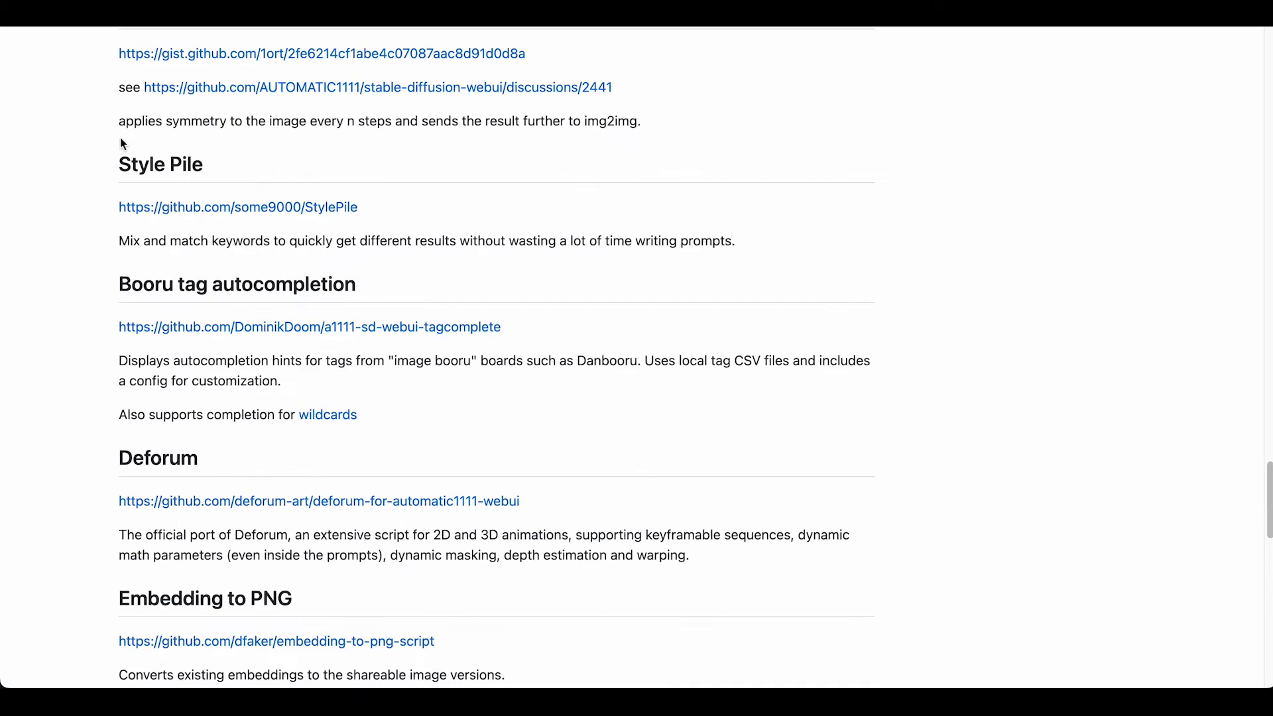
left_click(240, 213)
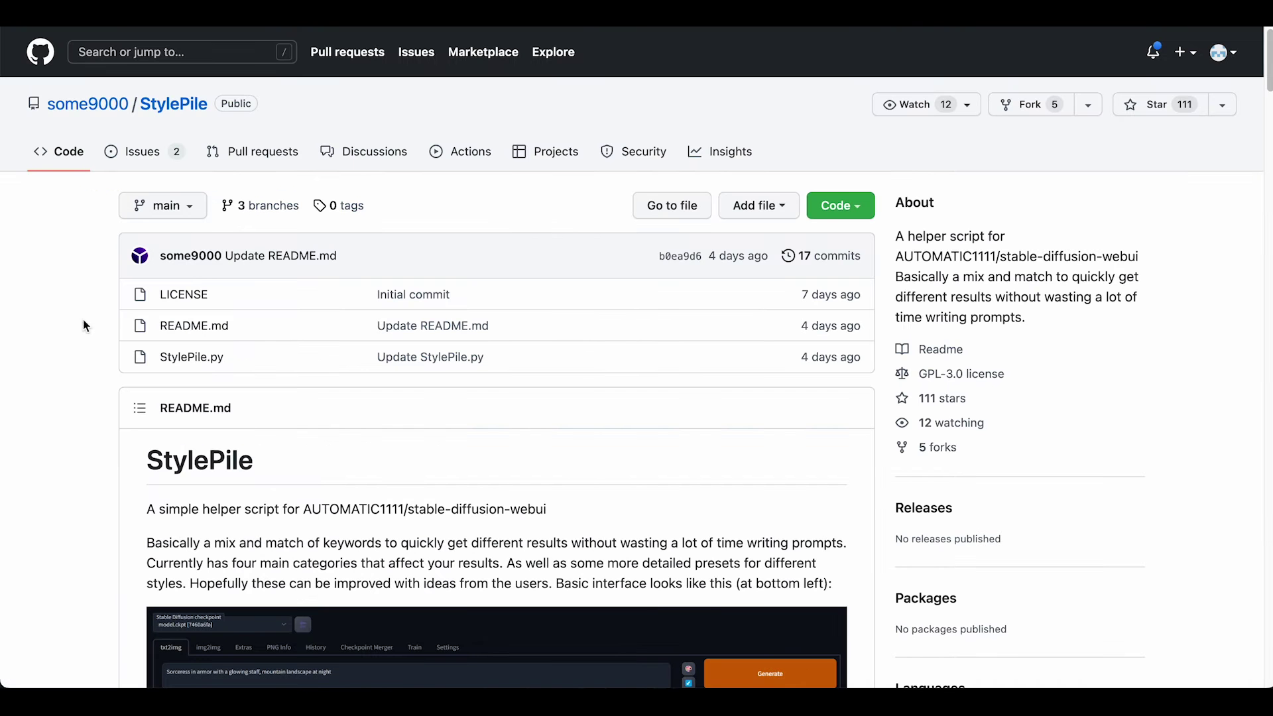
- Browse the StylePile README and view its interface screenshot full-screen, then close it
scroll(83, 319, "down", 7)
scroll(84, 319, "down", 4)
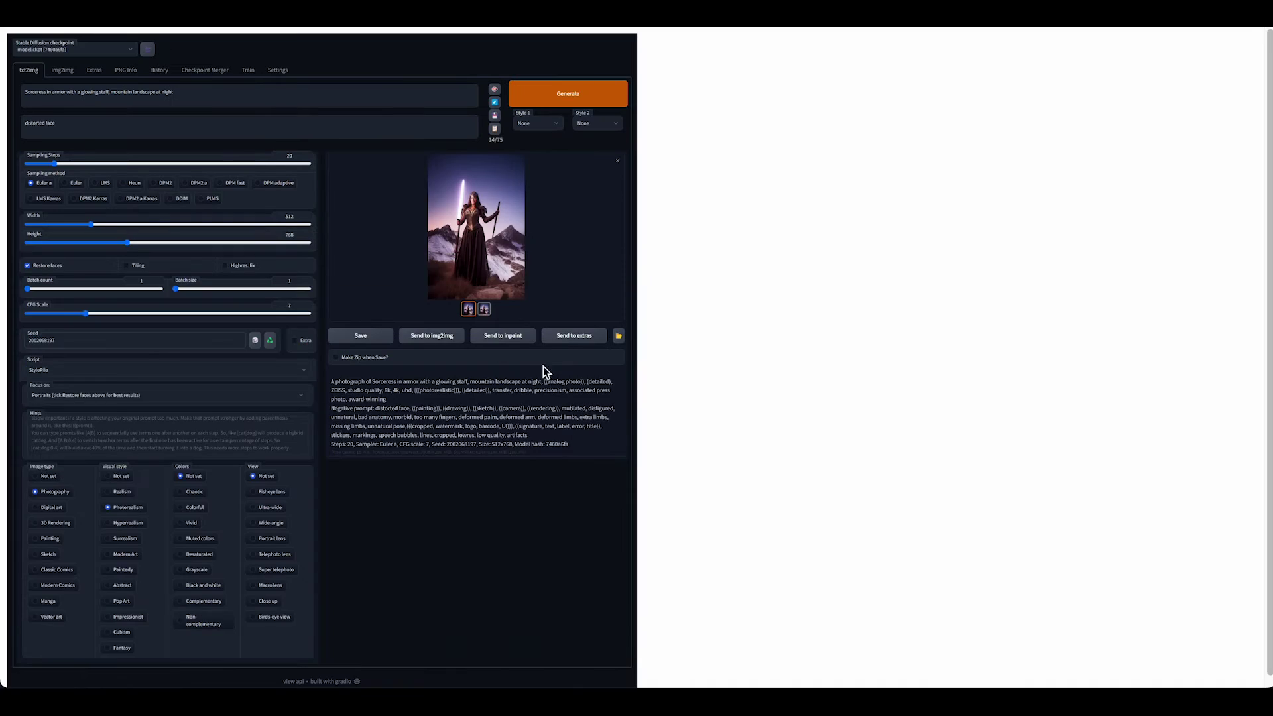
scroll(395, 444, "down", 5)
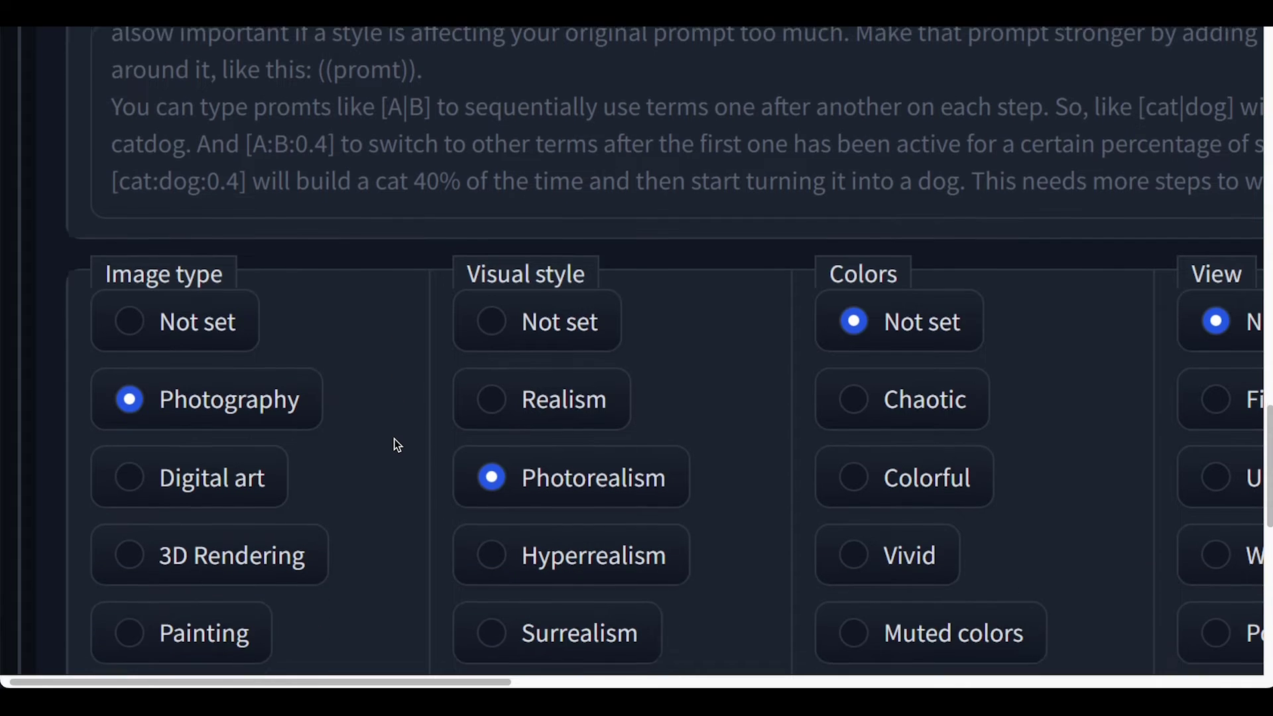
scroll(652, 414, "down", 2)
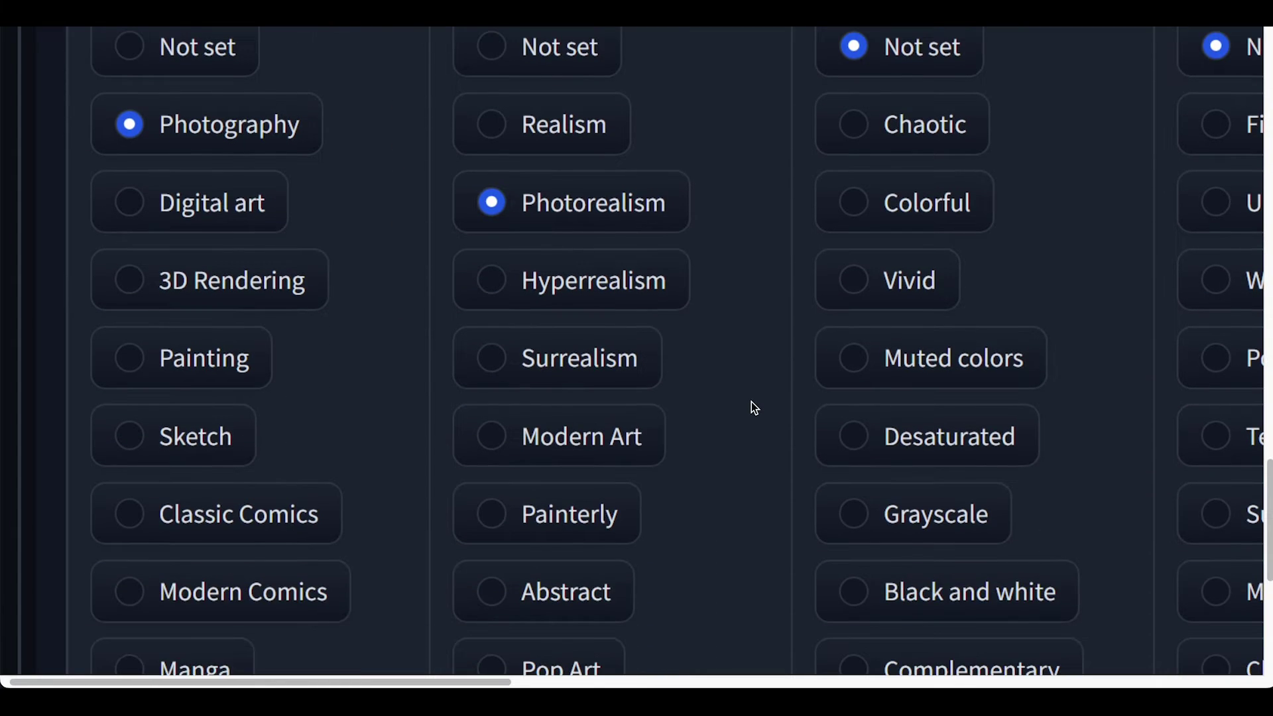
scroll(755, 404, "up", 5)
left_click(709, 359)
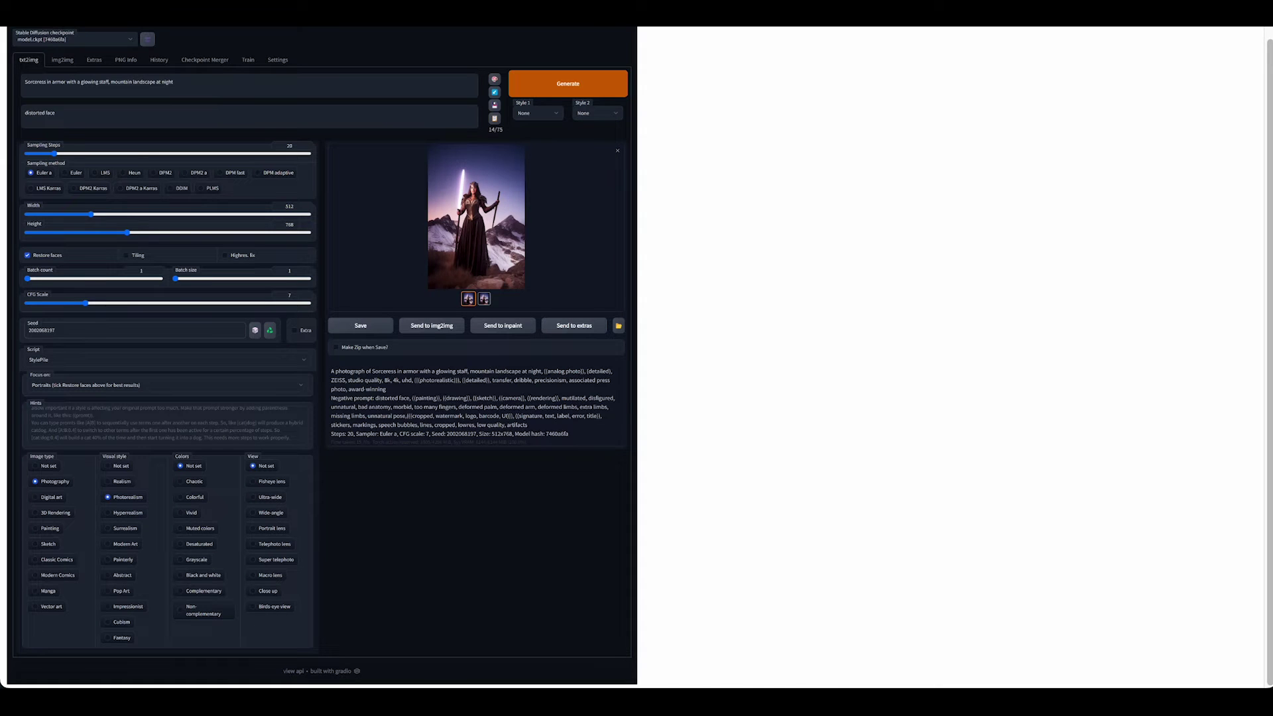
key("Escape")
- Download the StylePile repository as a ZIP from the Code menu
scroll(65, 217, "up", 15)
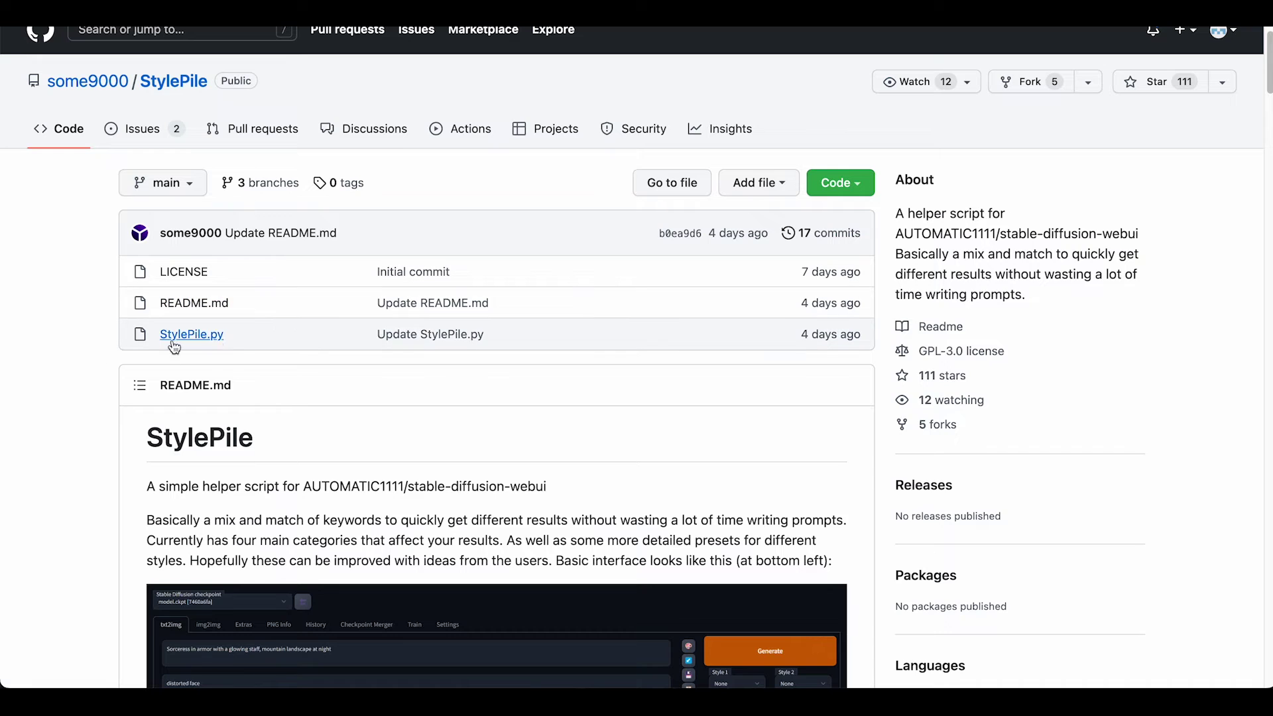
left_click(861, 185)
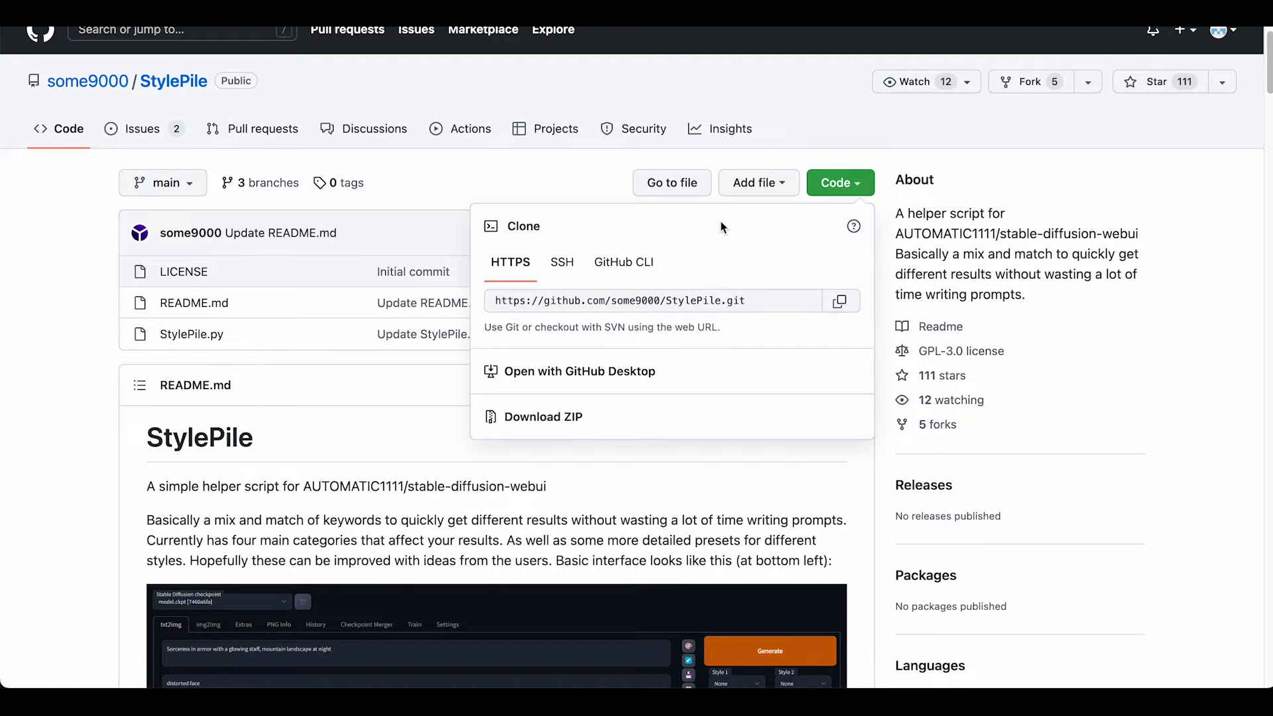
left_click(544, 419)
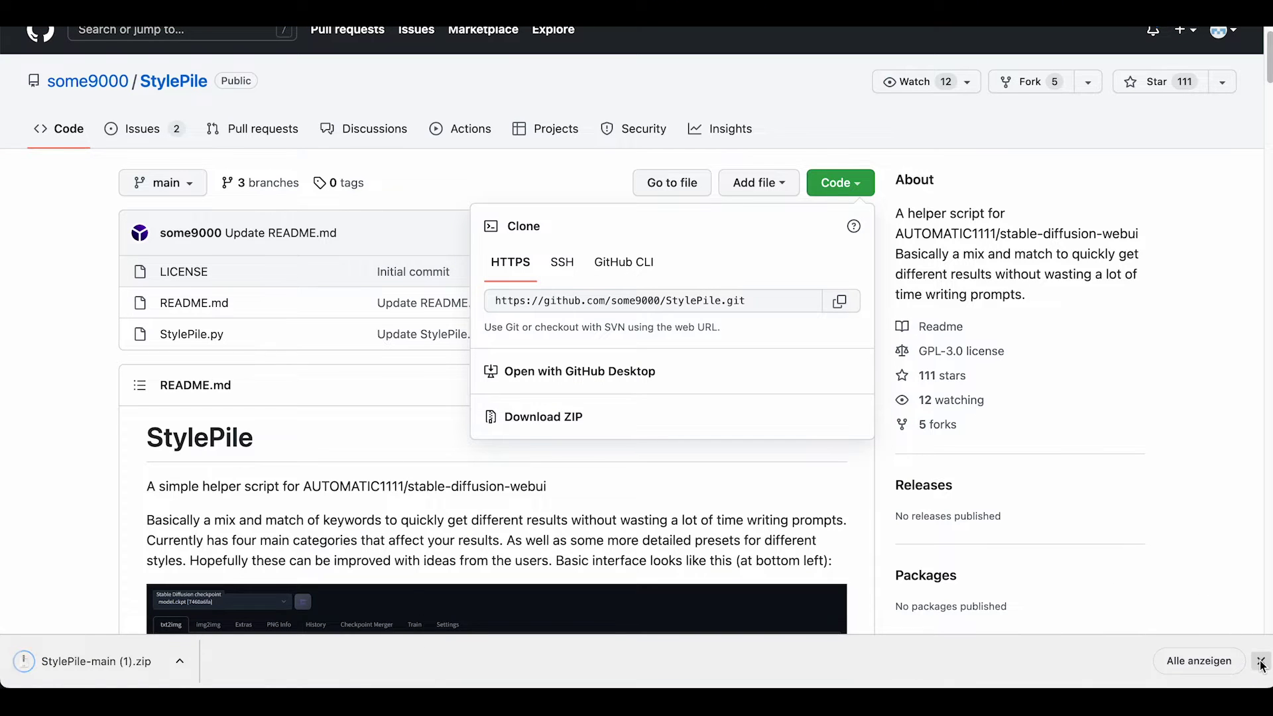
left_click(1220, 431)
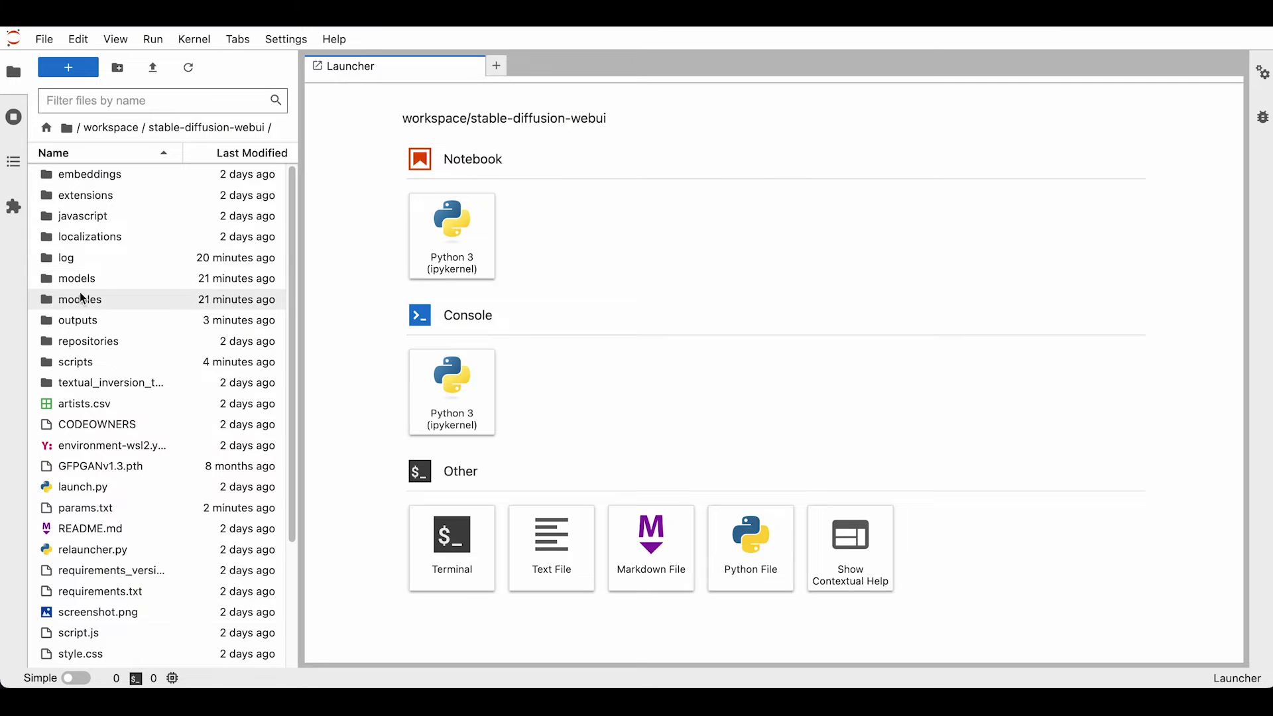
- Upload StylePile.py from the desktop into the stable-diffusion-webui scripts folder
double_click(79, 364)
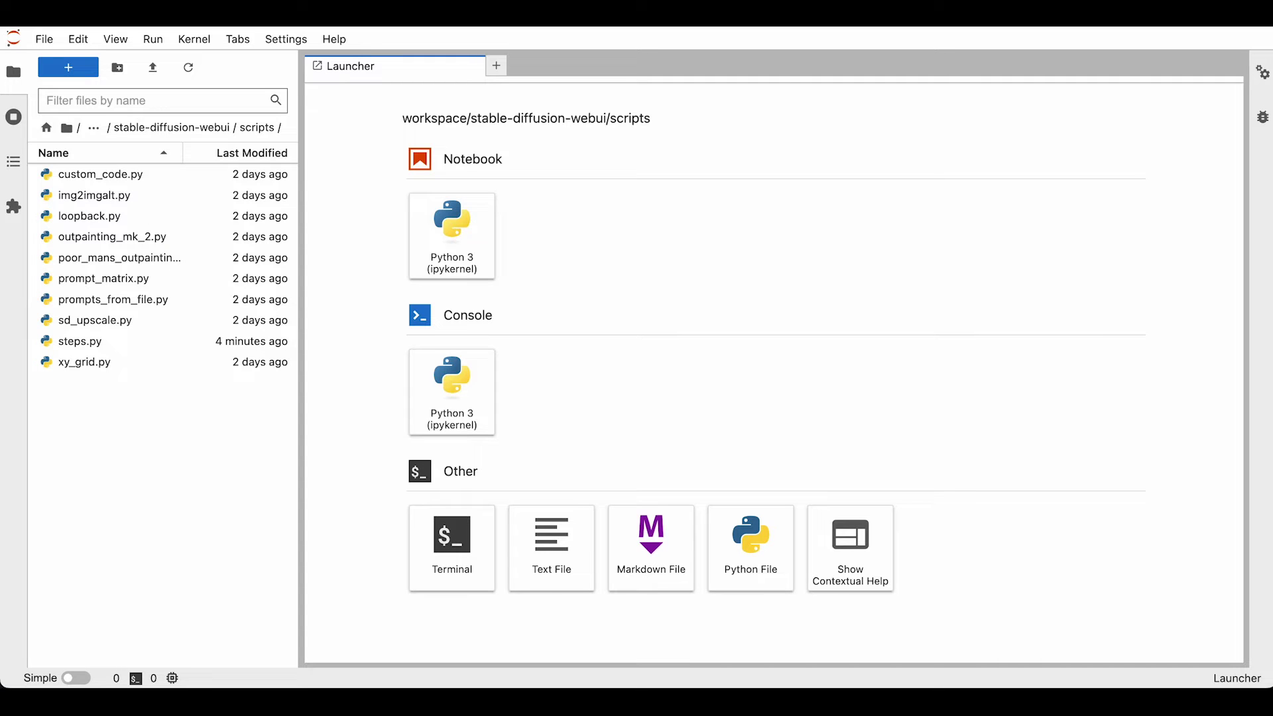
left_click_drag(723, 324, 151, 464)
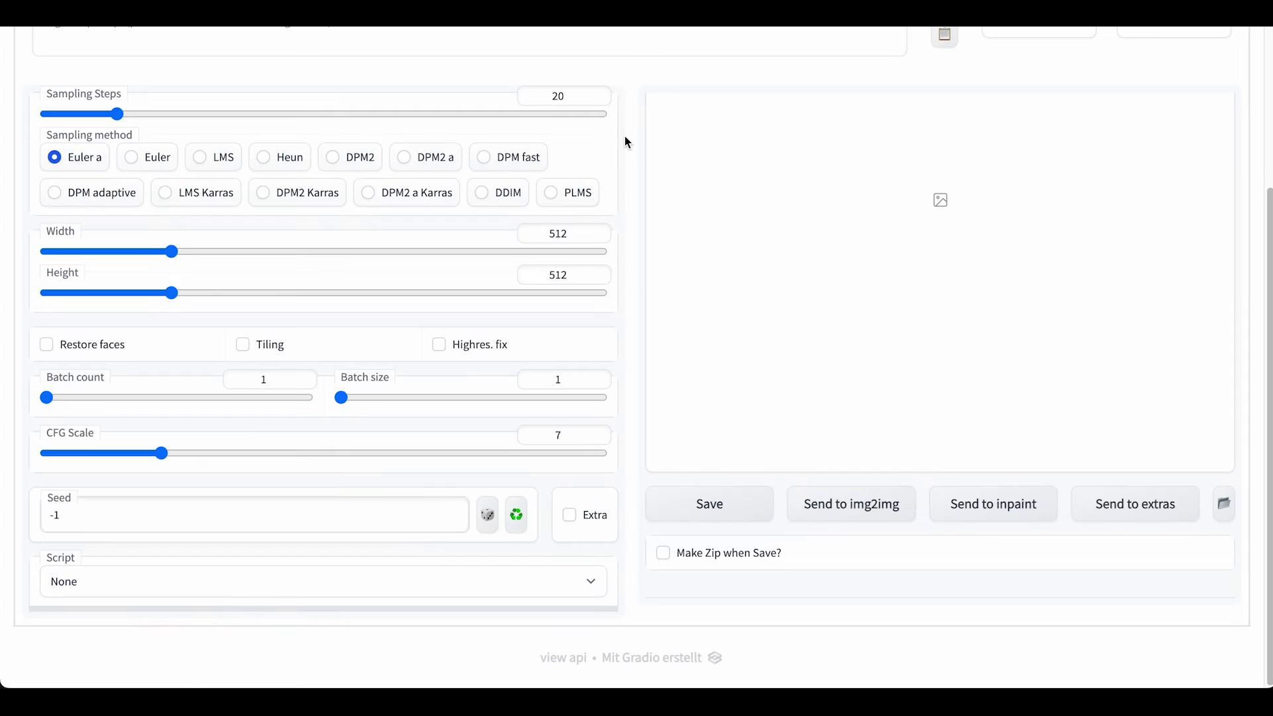
- Check the Script dropdown, then go to Settings and scroll down to restart Gradio
left_click(557, 584)
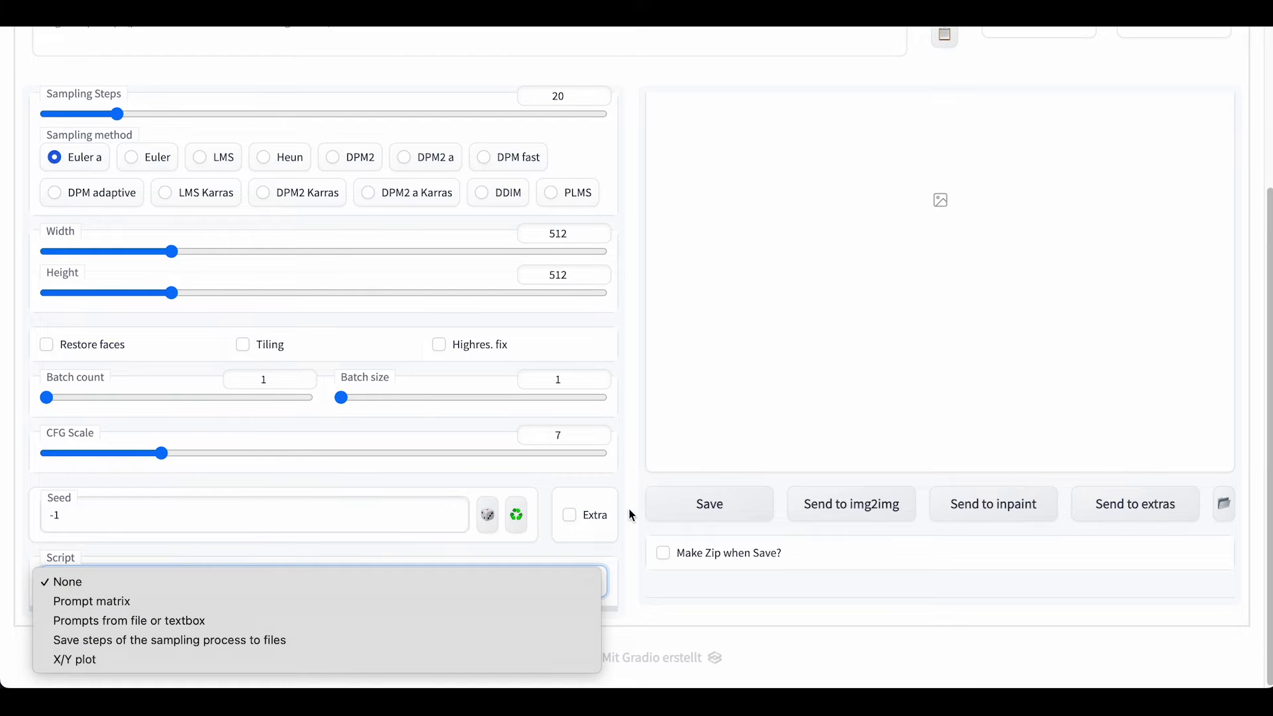
scroll(628, 508, "up", 3)
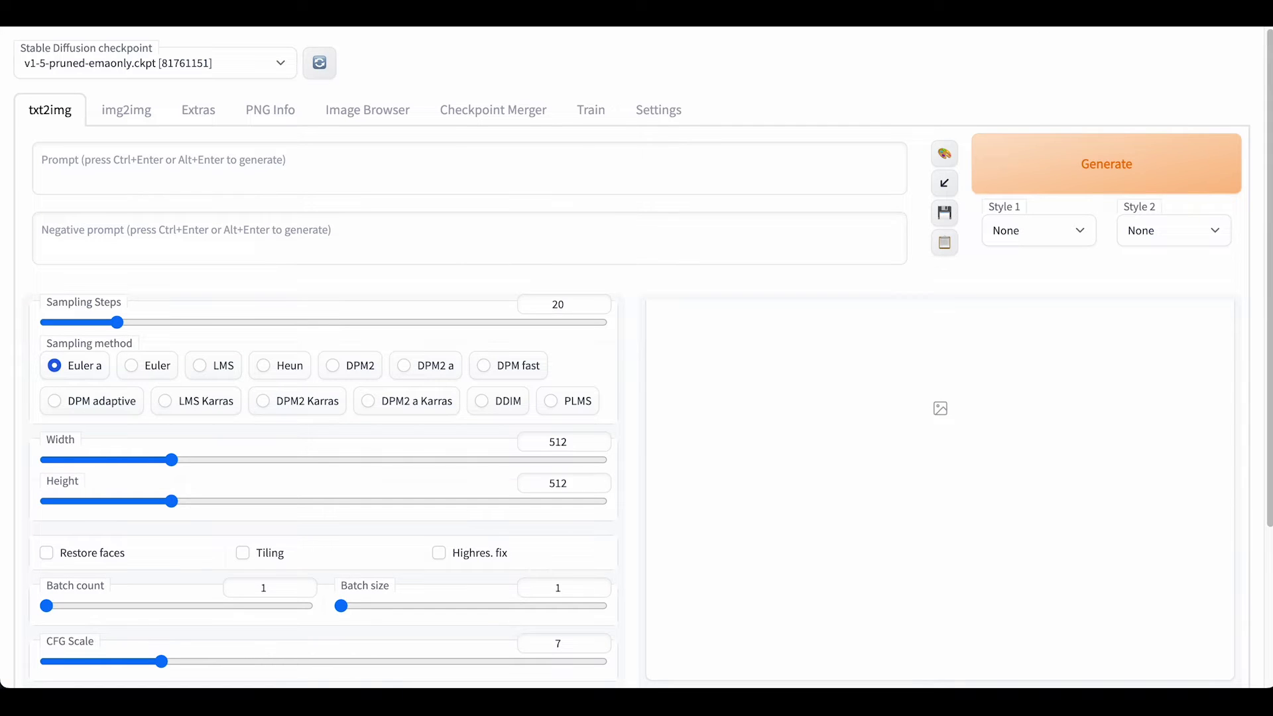
left_click(663, 112)
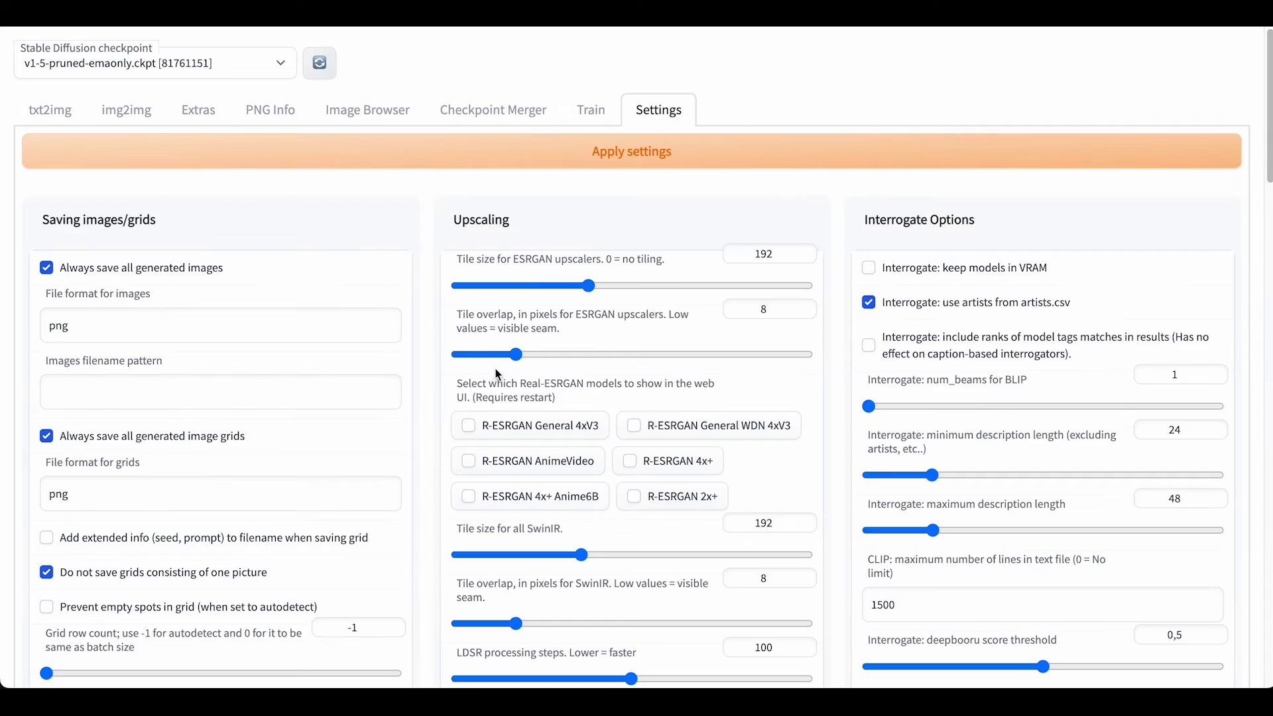
scroll(837, 353, "down", 20)
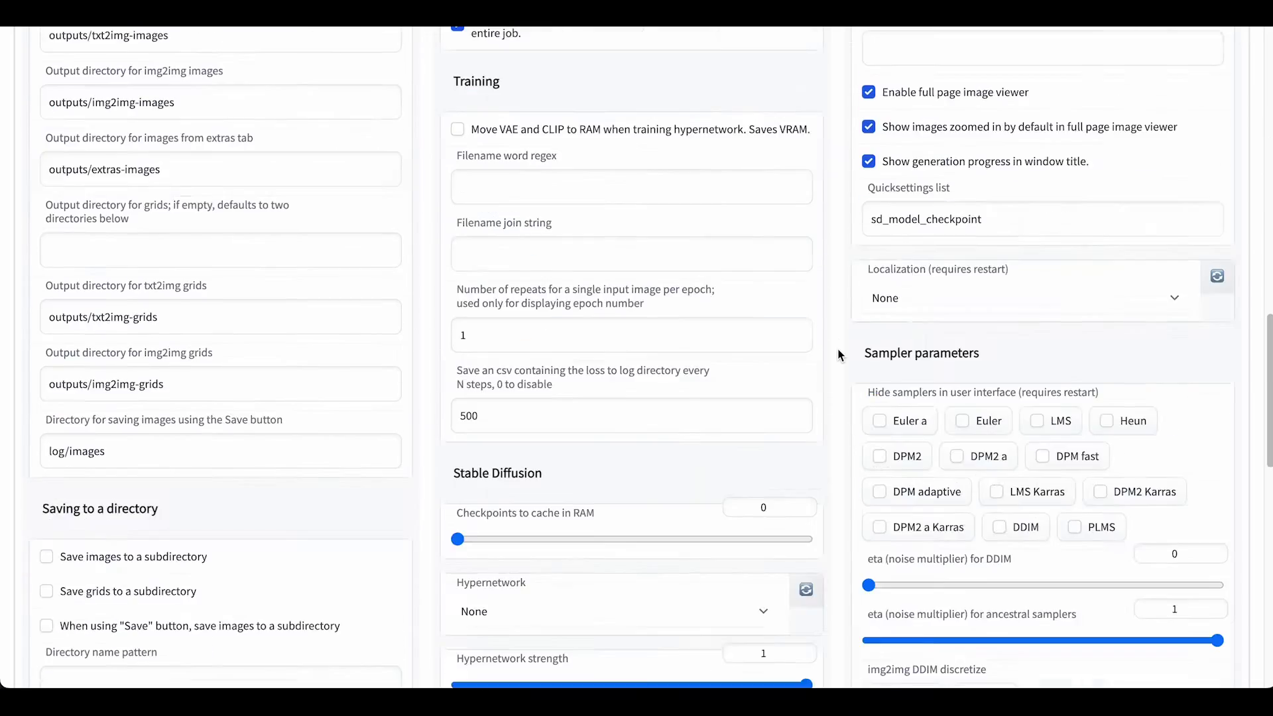
scroll(837, 355, "down", 15)
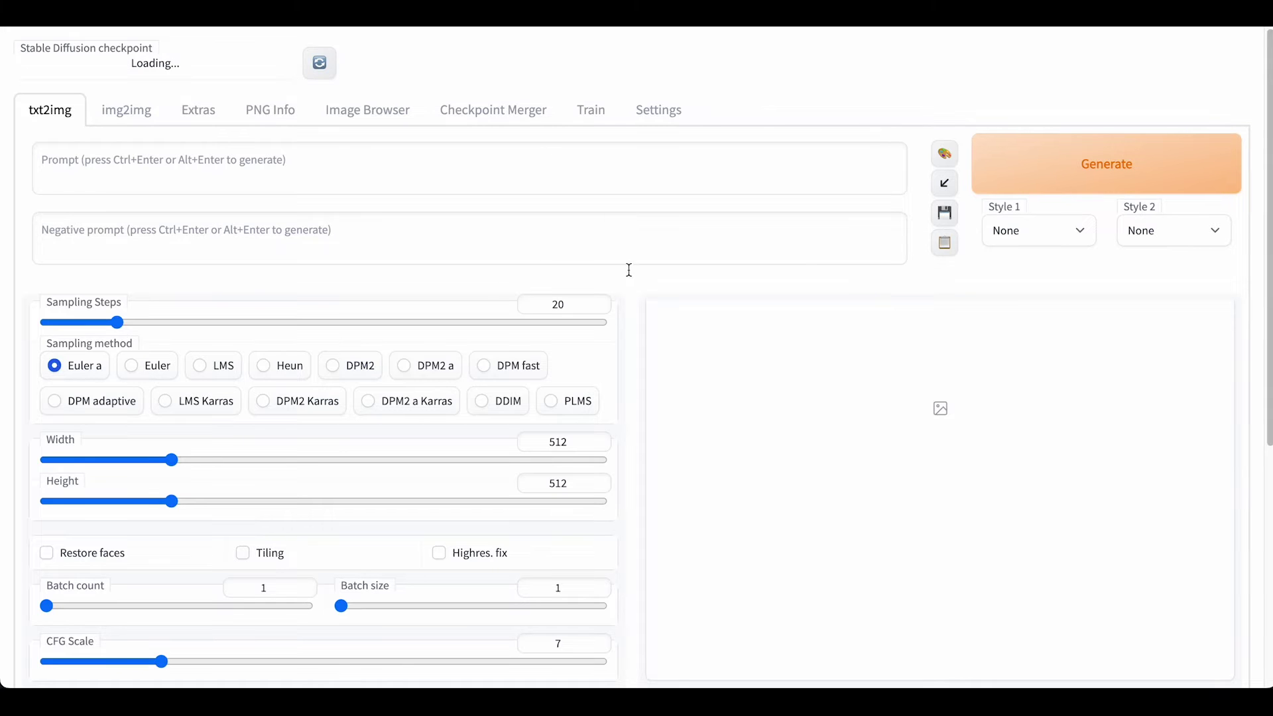
- Select the StylePile script from the txt2img Script dropdown
scroll(632, 296, "down", 5)
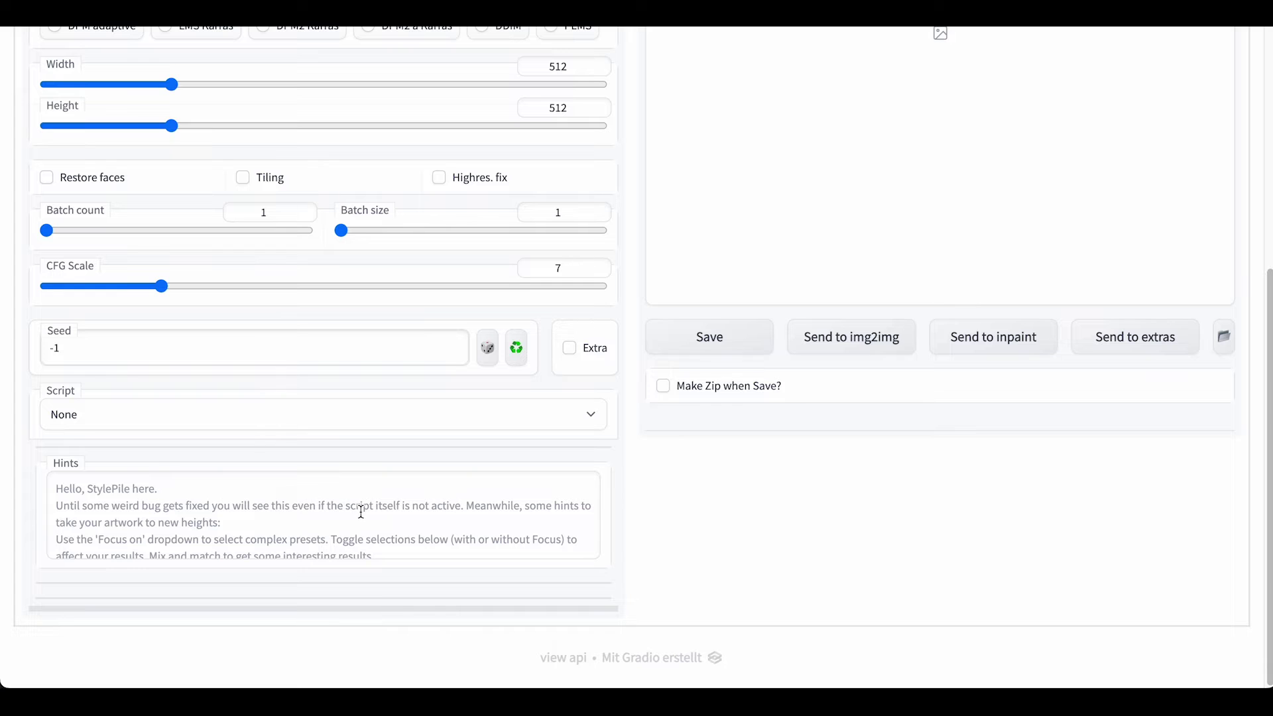
scroll(361, 512, "down", 3)
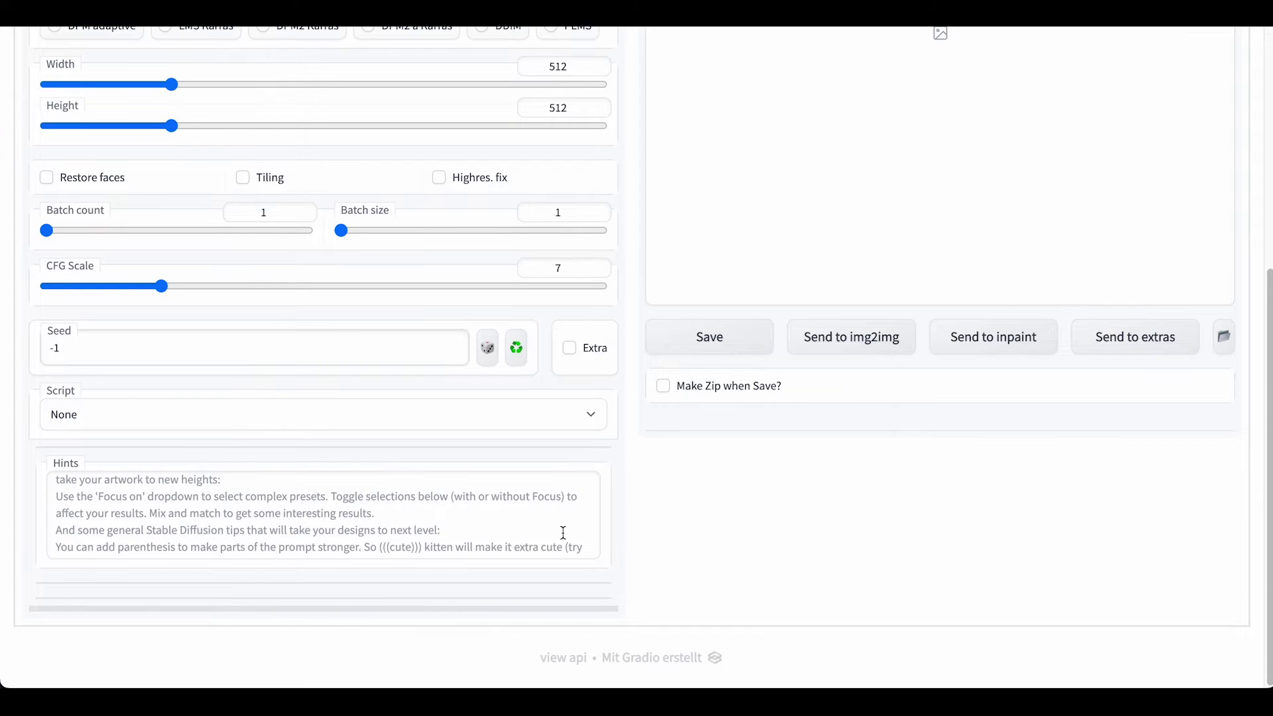
scroll(563, 533, "down", 4)
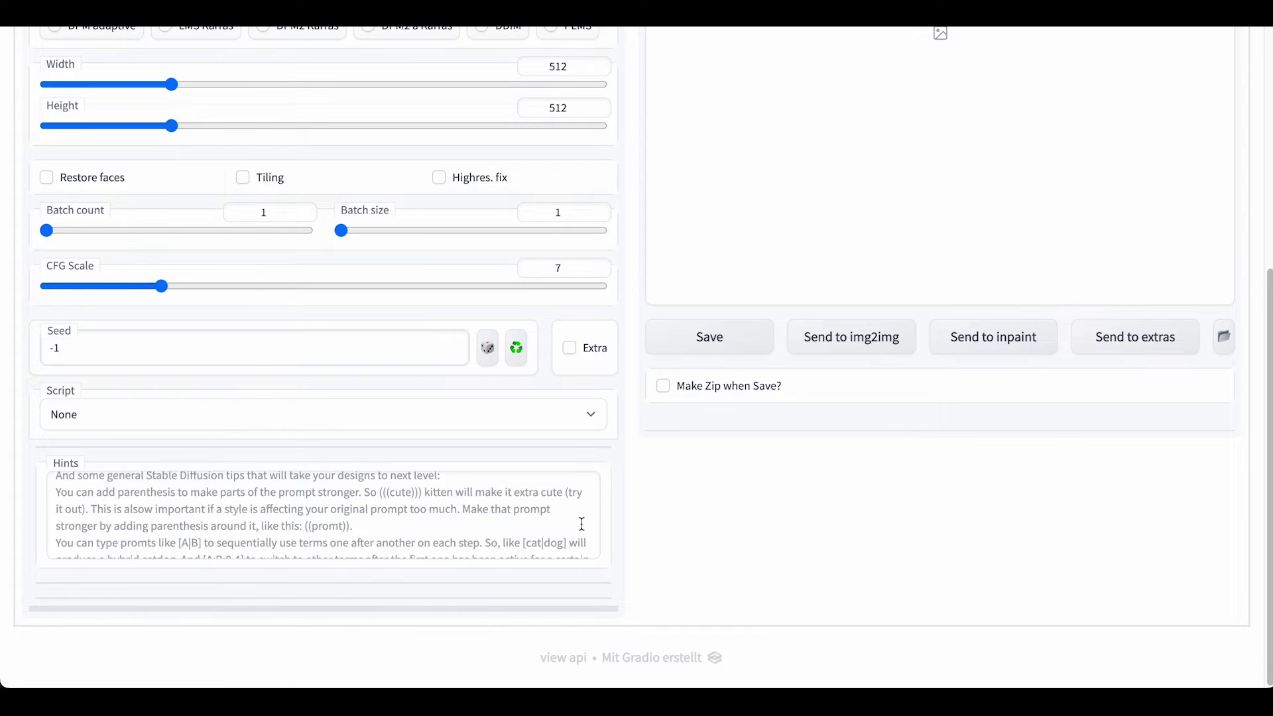
scroll(582, 524, "up", 3)
left_click(595, 409)
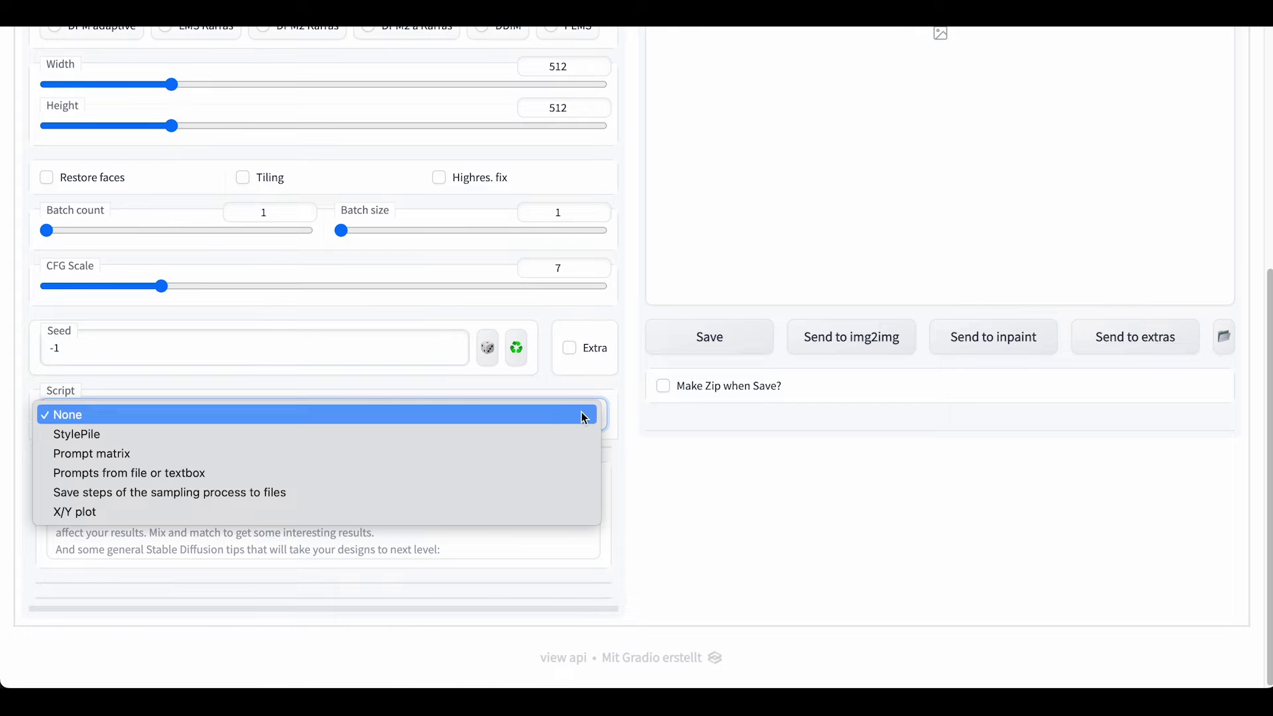
left_click(578, 434)
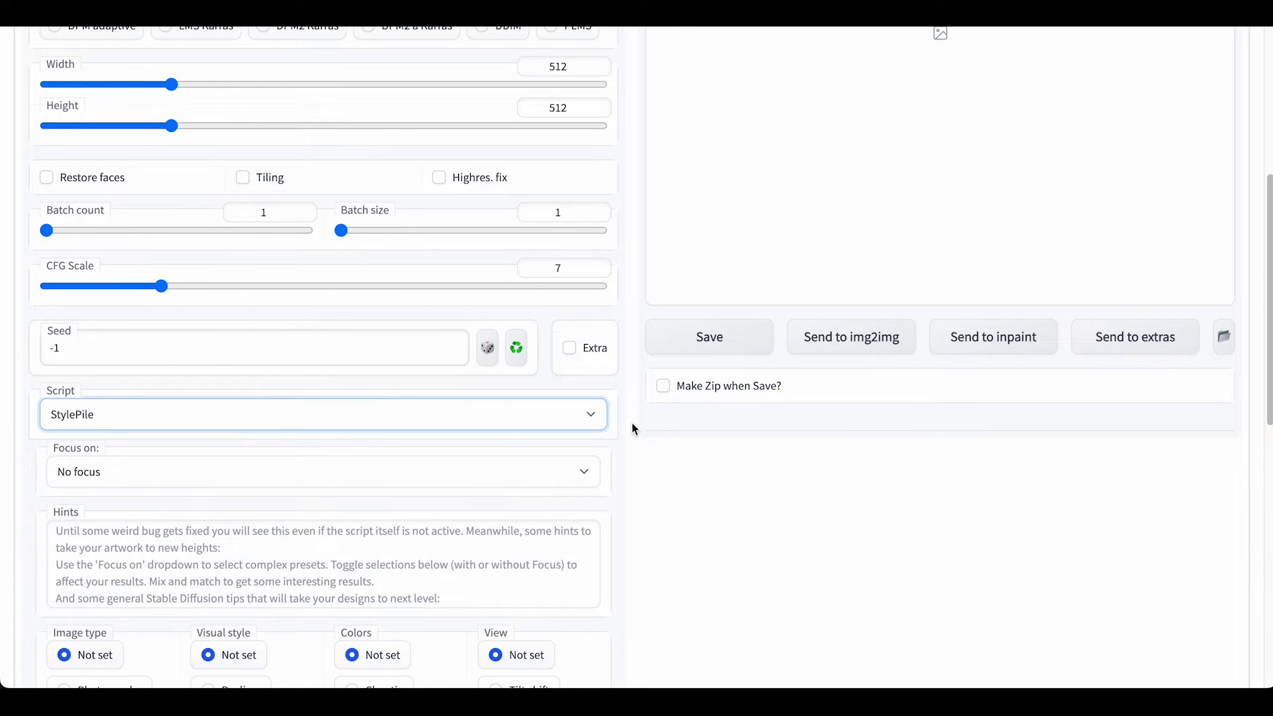
- Set StylePile to 3D Rendering image type, Futurism visual style and Vivid colours
scroll(634, 429, "down", 5)
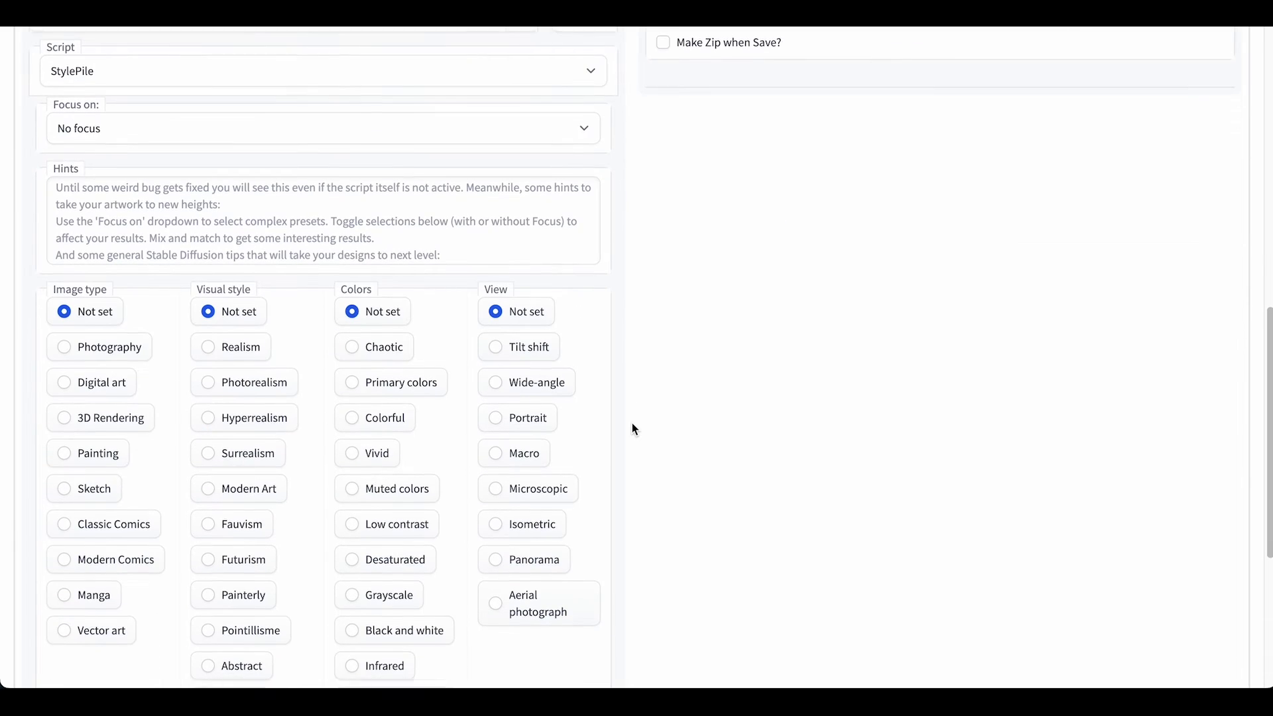
scroll(631, 423, "down", 1)
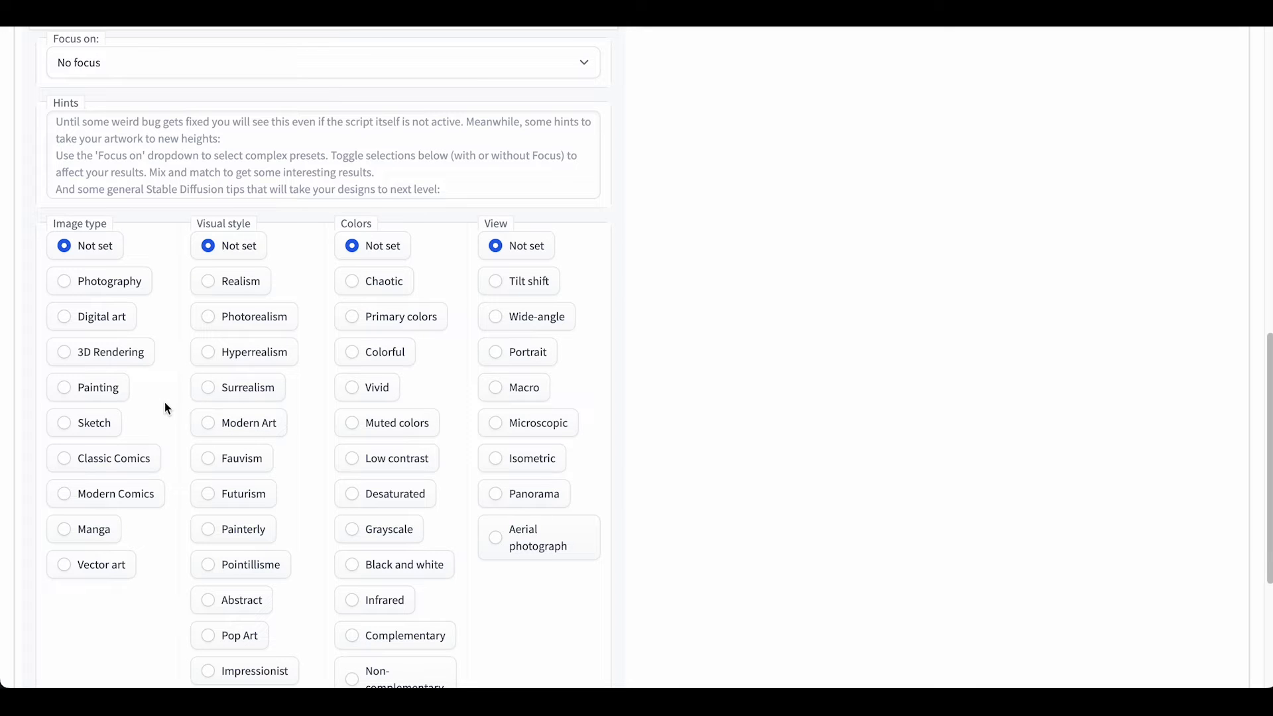
left_click(112, 352)
left_click(257, 494)
left_click(369, 390)
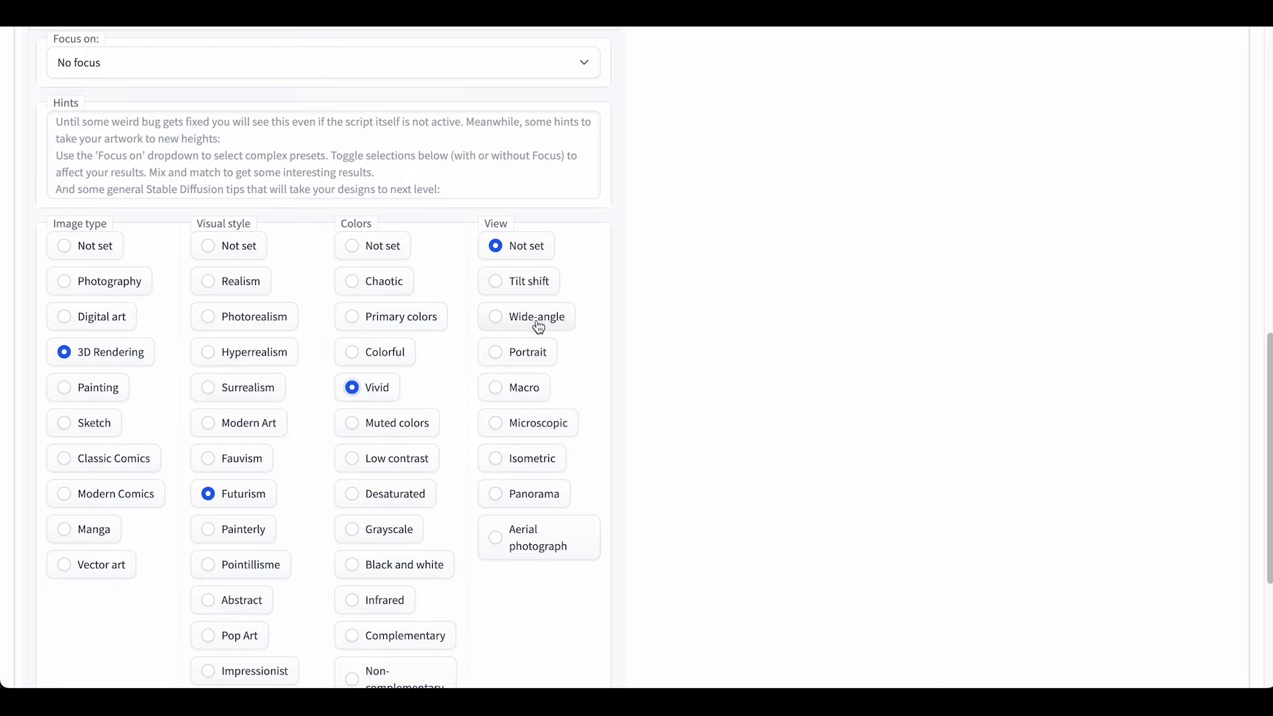
scroll(528, 355, "up", 10)
left_click(415, 167)
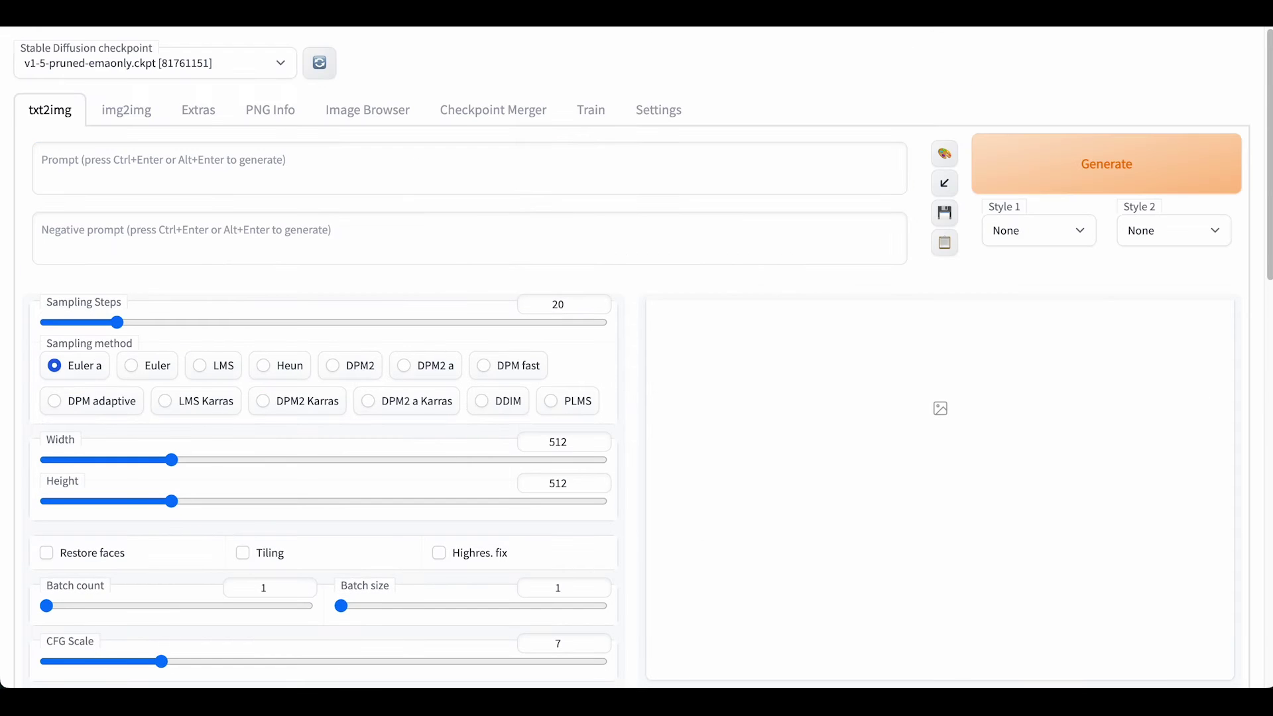
- Paste the character prompt, set Batch count to 4 and generate
left_click(344, 162)
type("Evil Danny De Vito by Greg Rutkowski")
scroll(636, 300, "down", 1)
scroll(635, 300, "down", 3)
left_click_drag(48, 488, 55, 489)
scroll(630, 364, "up", 4)
left_click(1087, 164)
- View the generated character grid full-screen, then close it
scroll(635, 299, "down", 3)
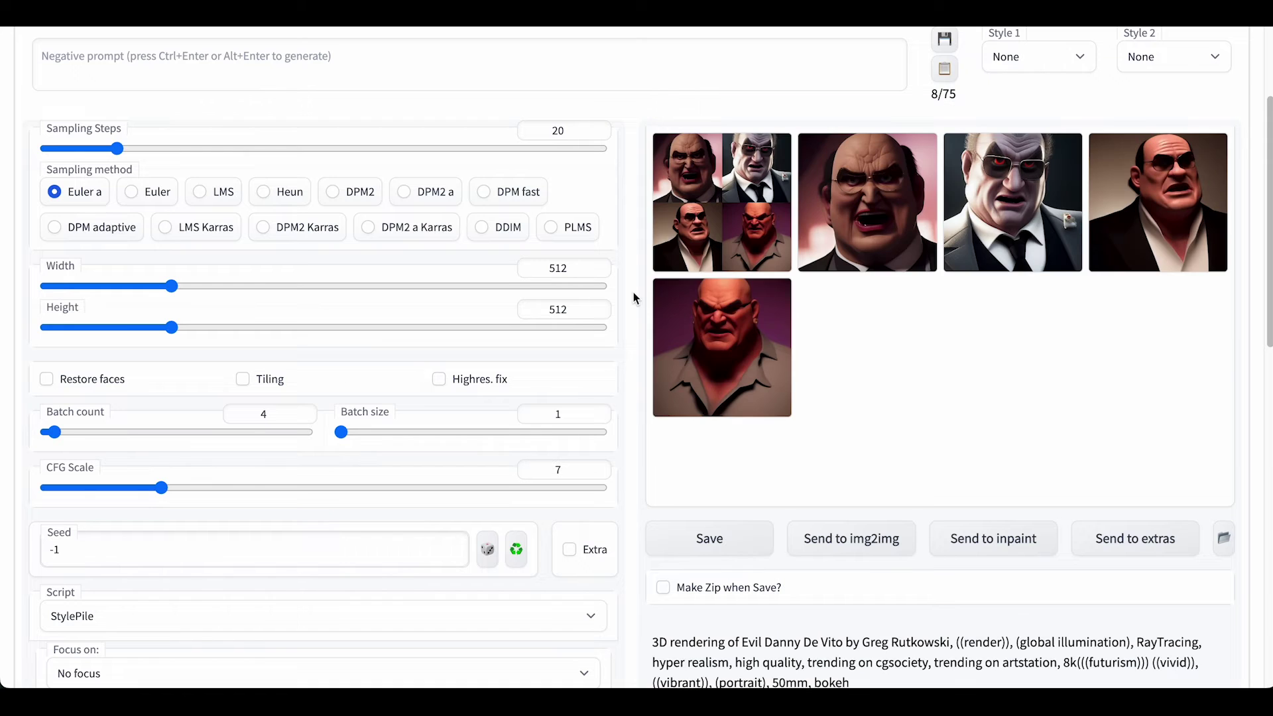
left_click(757, 230)
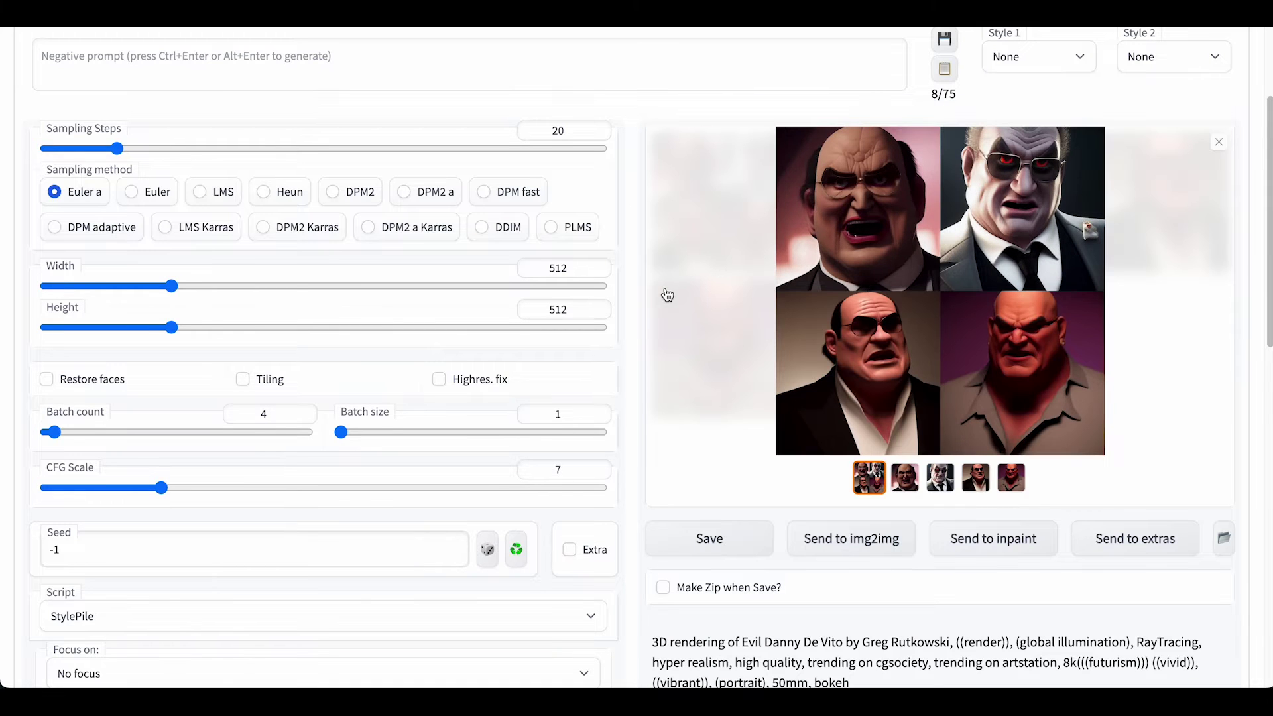
left_click(907, 268)
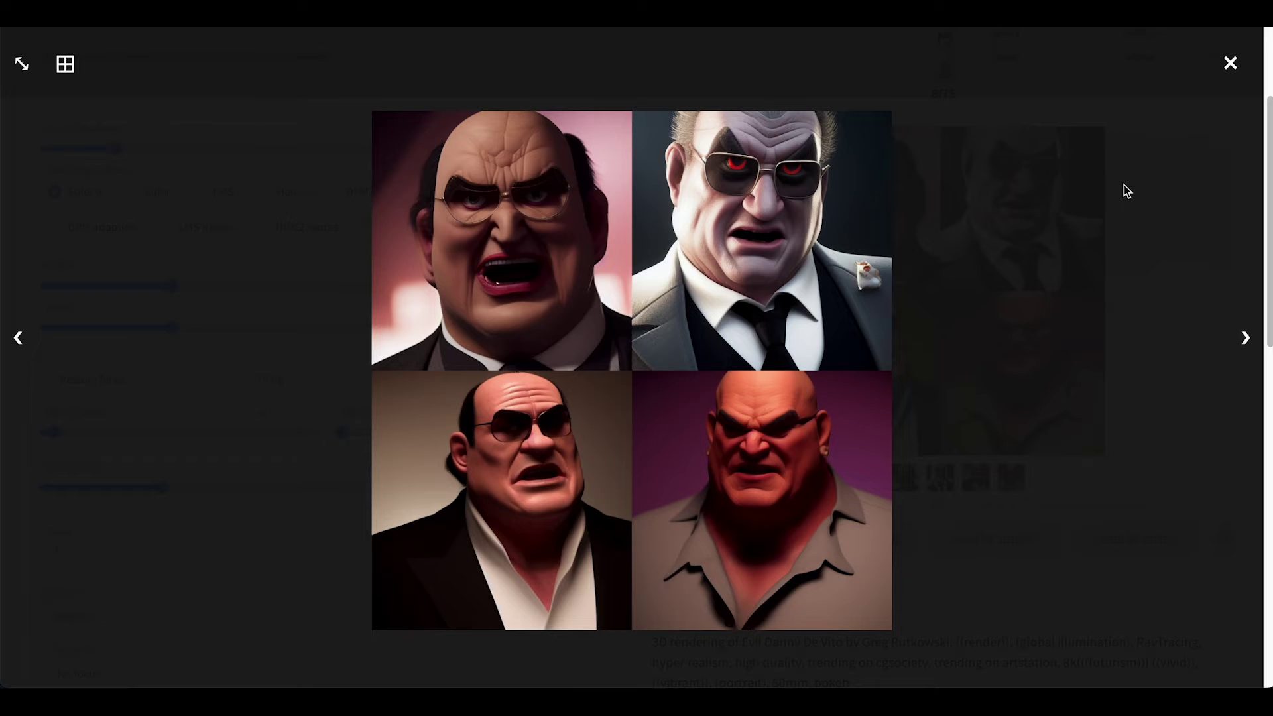
left_click(1229, 64)
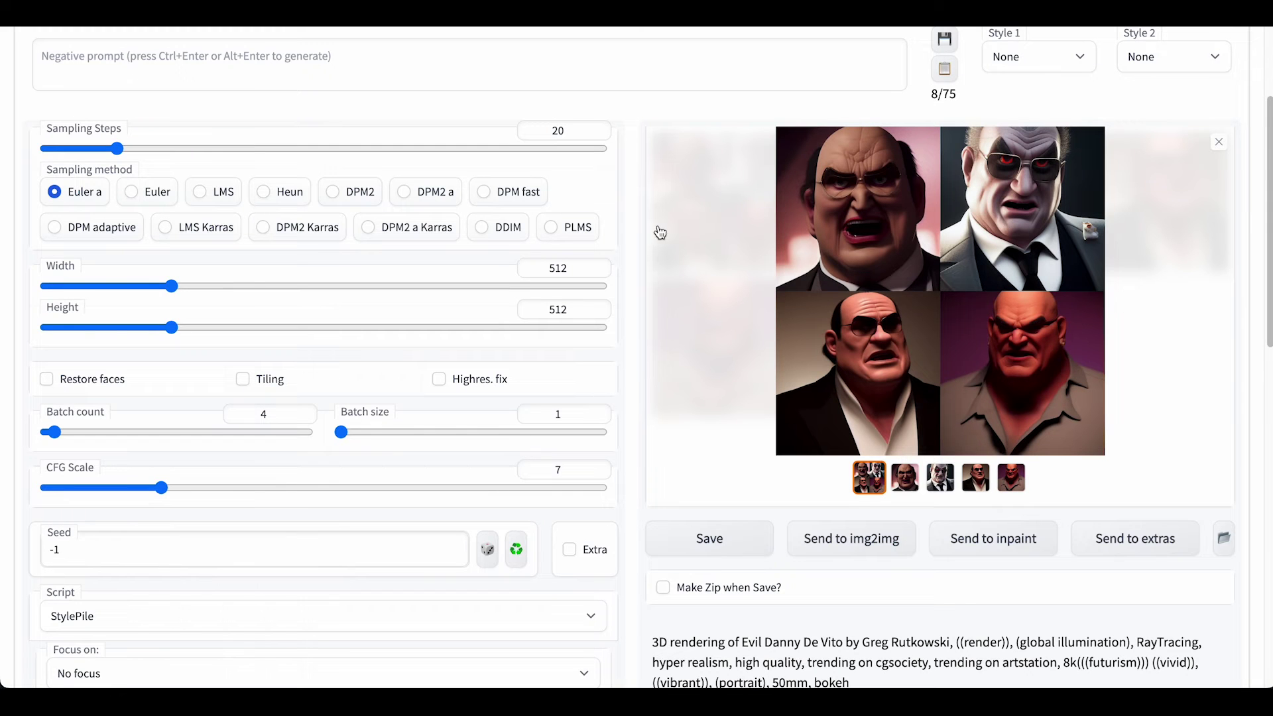
- Switch StylePile to Isometric view, Colorful colours, Hyperrealism style and Digital art type
scroll(635, 229, "down", 10)
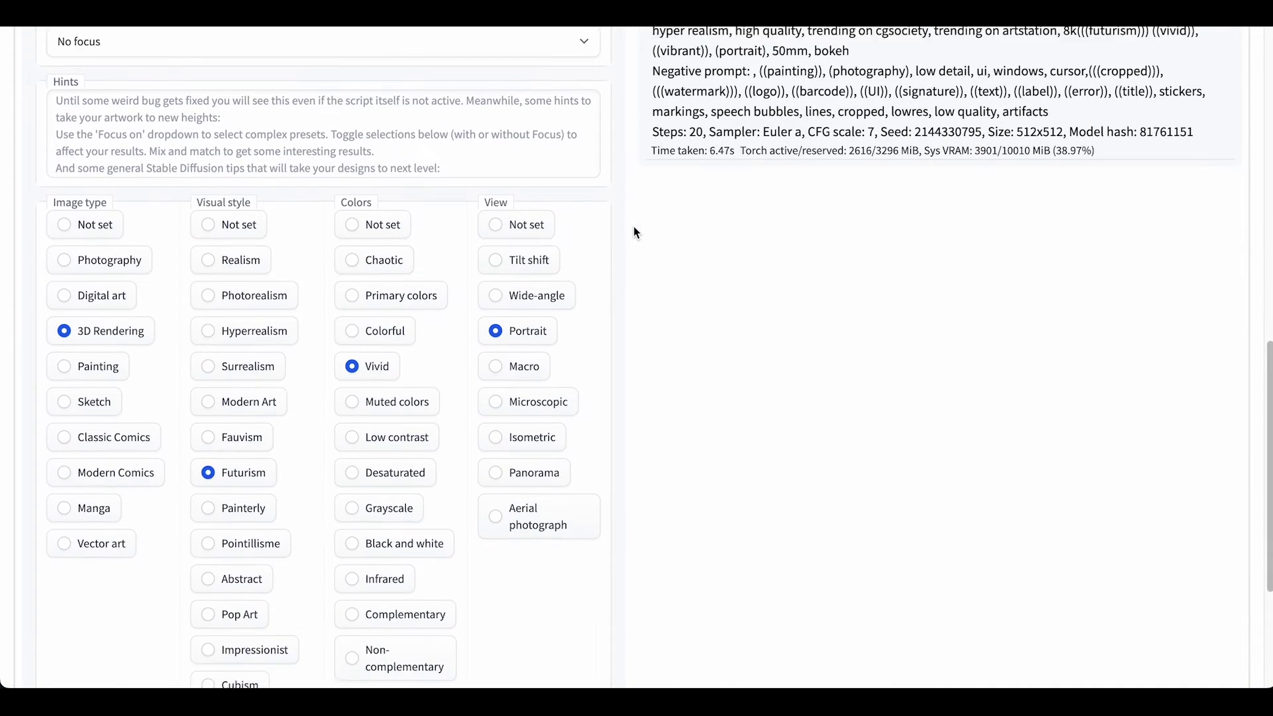
left_click(495, 362)
left_click(372, 254)
left_click(239, 255)
left_click(63, 219)
- Replace the prompt with 'Haunted House' and generate the new batch
scroll(634, 315, "up", 10)
left_click(1219, 315)
left_click_drag(223, 160, 41, 160)
type("Haunted House")
left_click(1038, 162)
scroll(634, 281, "down", 3)
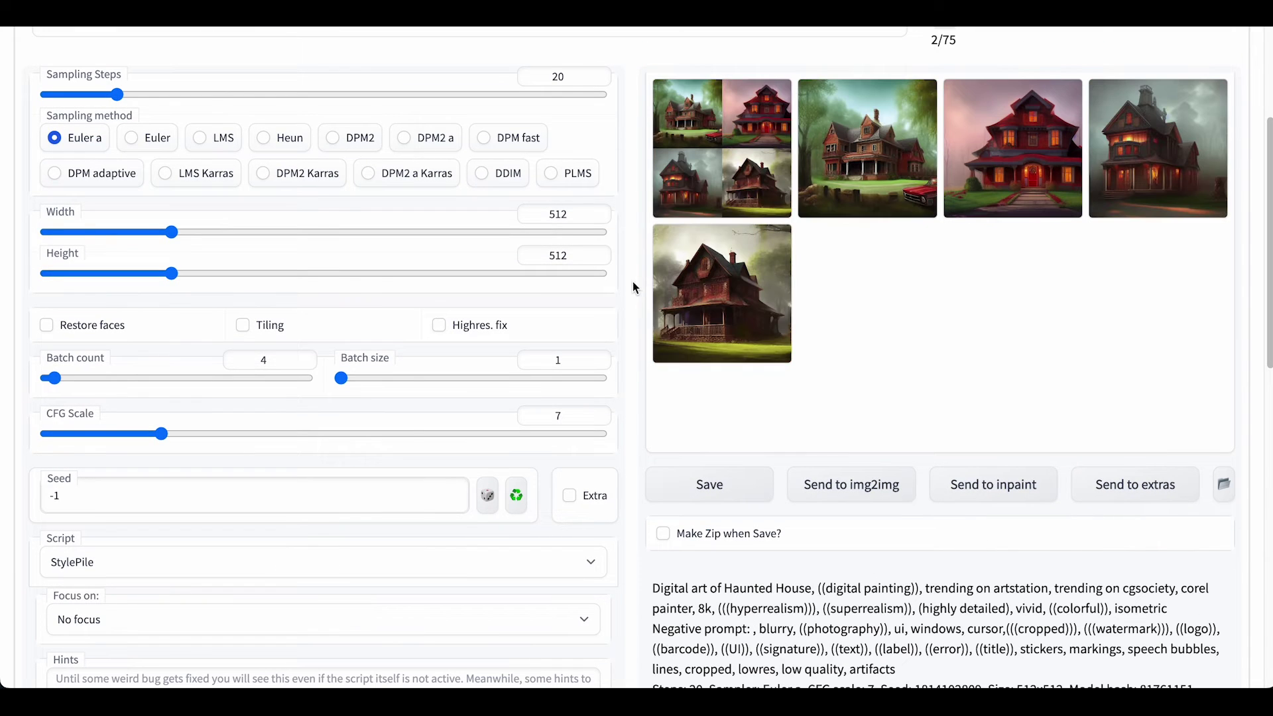
scroll(654, 424, "down", 2)
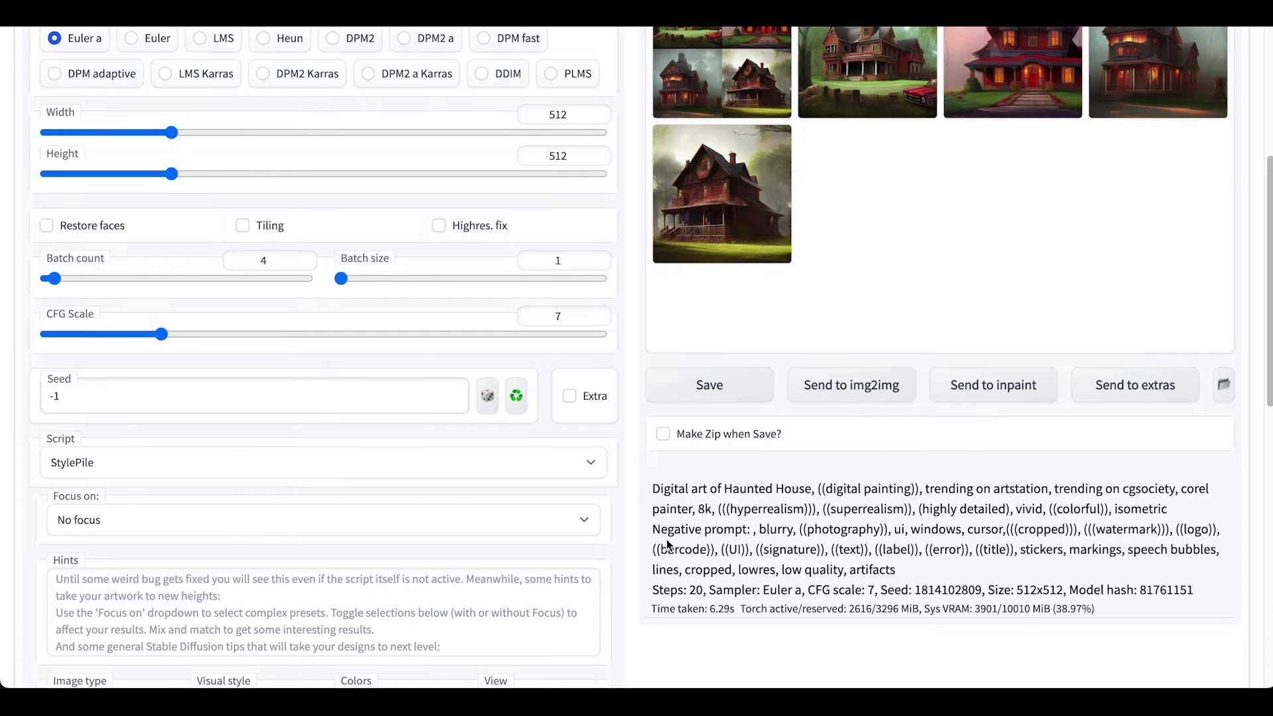
scroll(633, 532, "up", 5)
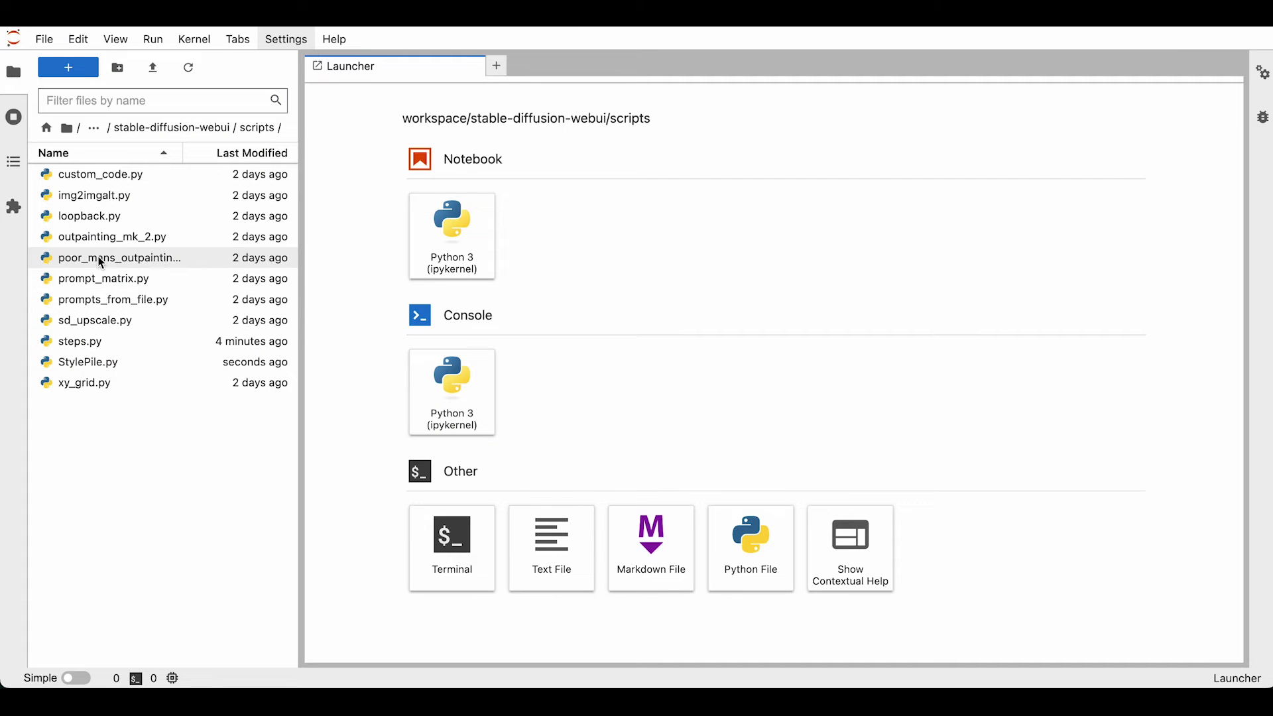
- Open StylePile.py and duplicate the Non-complementary colour entry below line 90
double_click(90, 362)
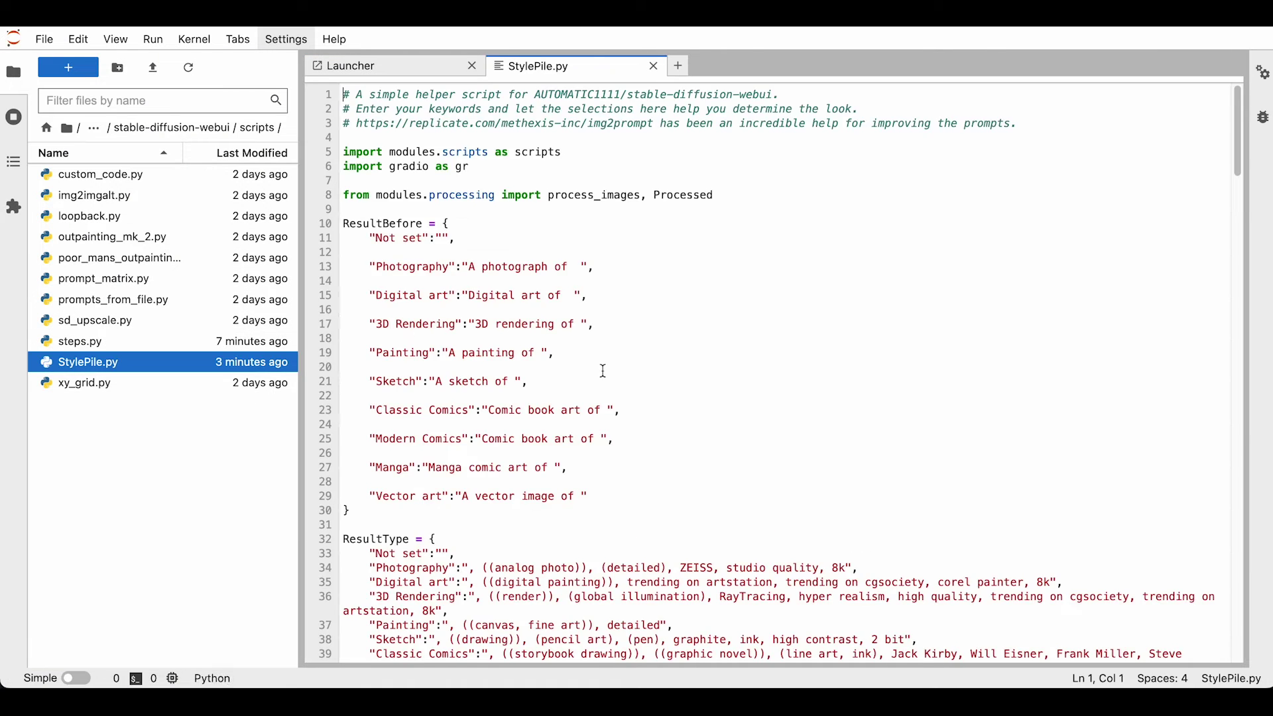
scroll(630, 391, "down", 3)
scroll(577, 393, "down", 5)
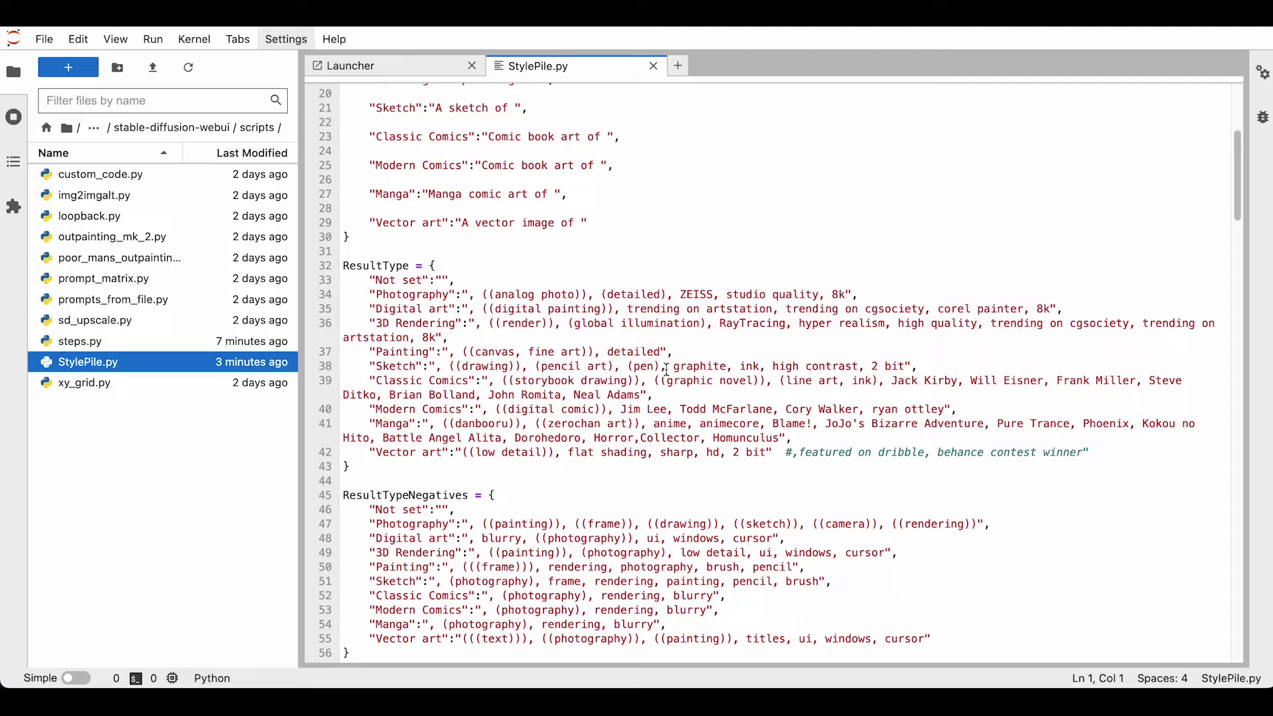
scroll(667, 370, "down", 15)
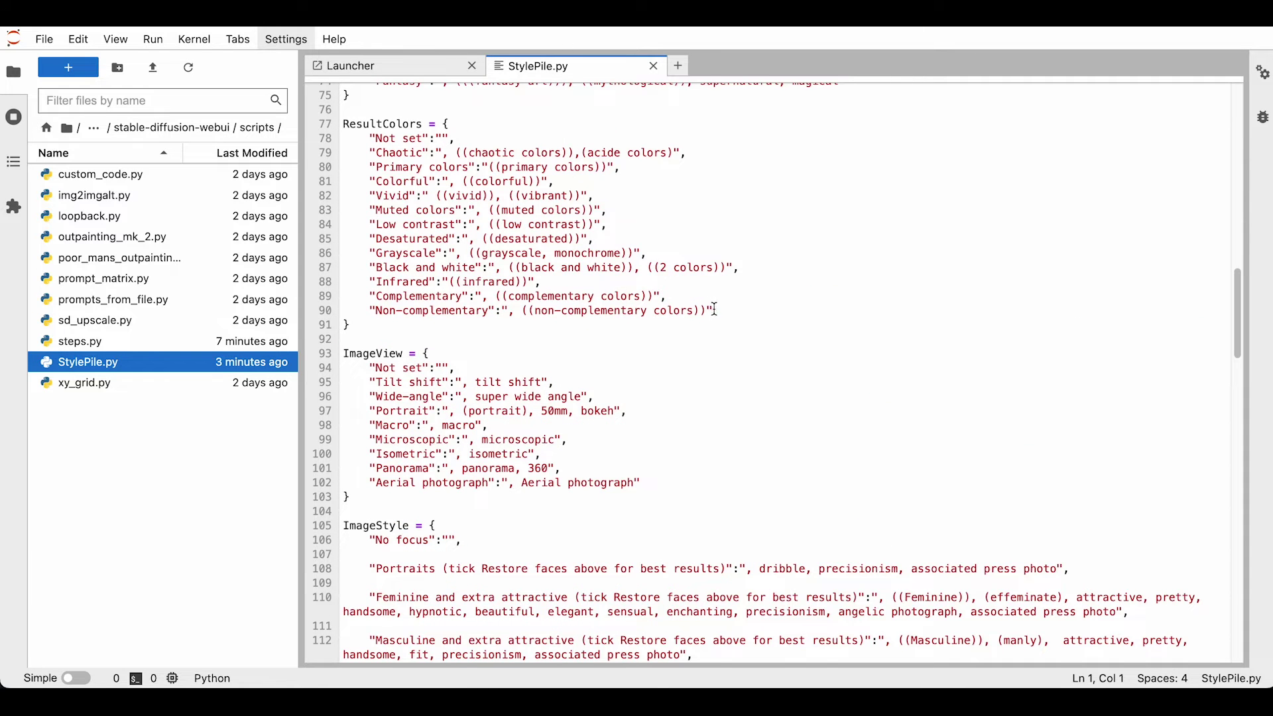
left_click_drag(715, 310, 372, 312)
key("ctrl+c")
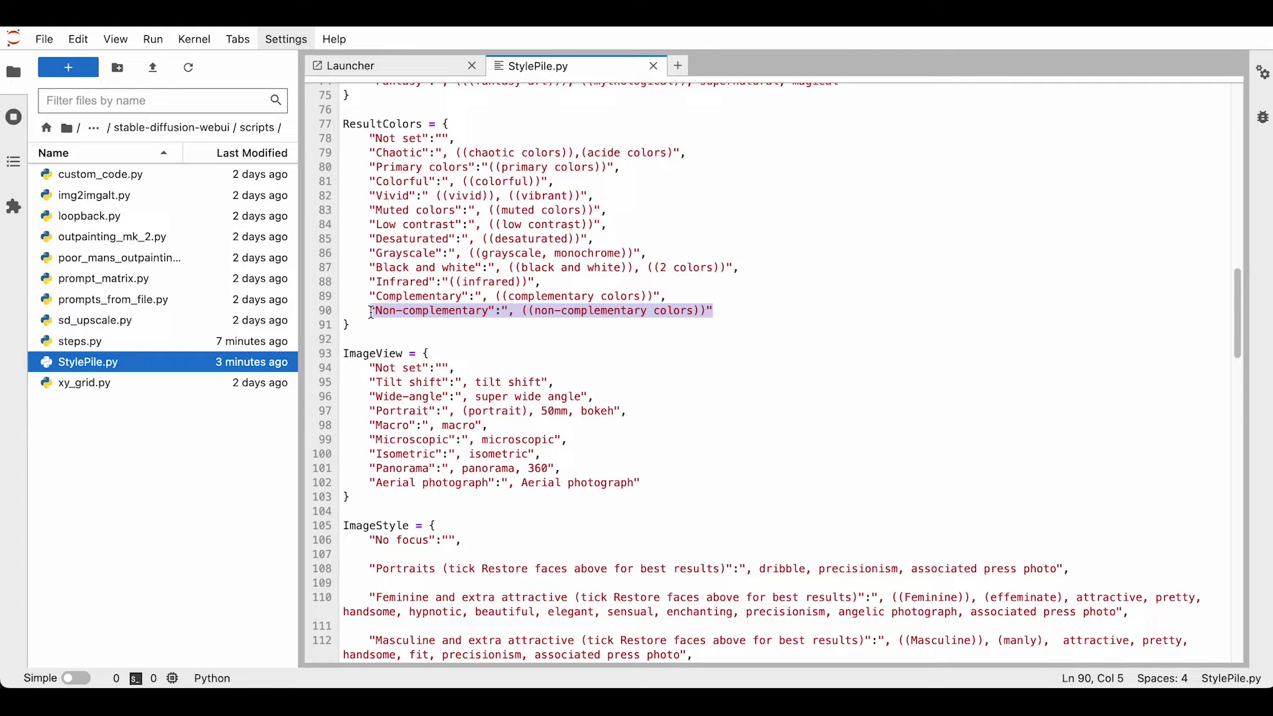
left_click(735, 309)
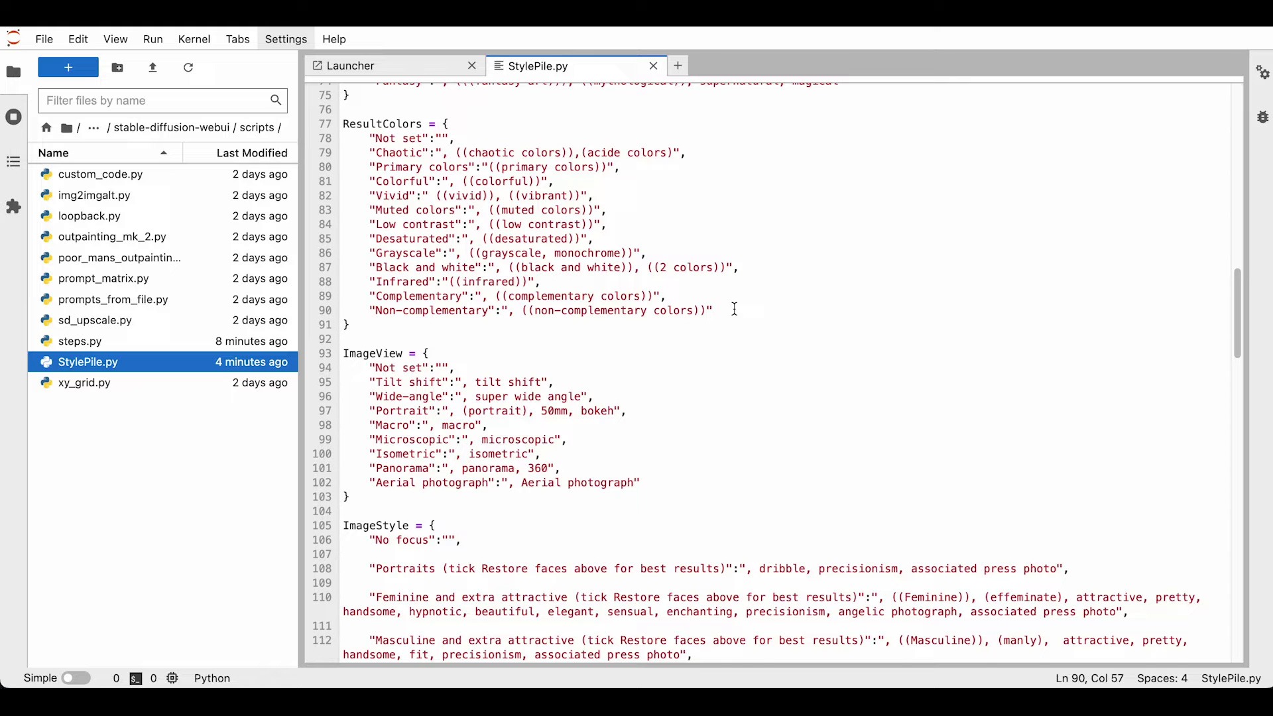
key("Return")
key("ctrl+v")
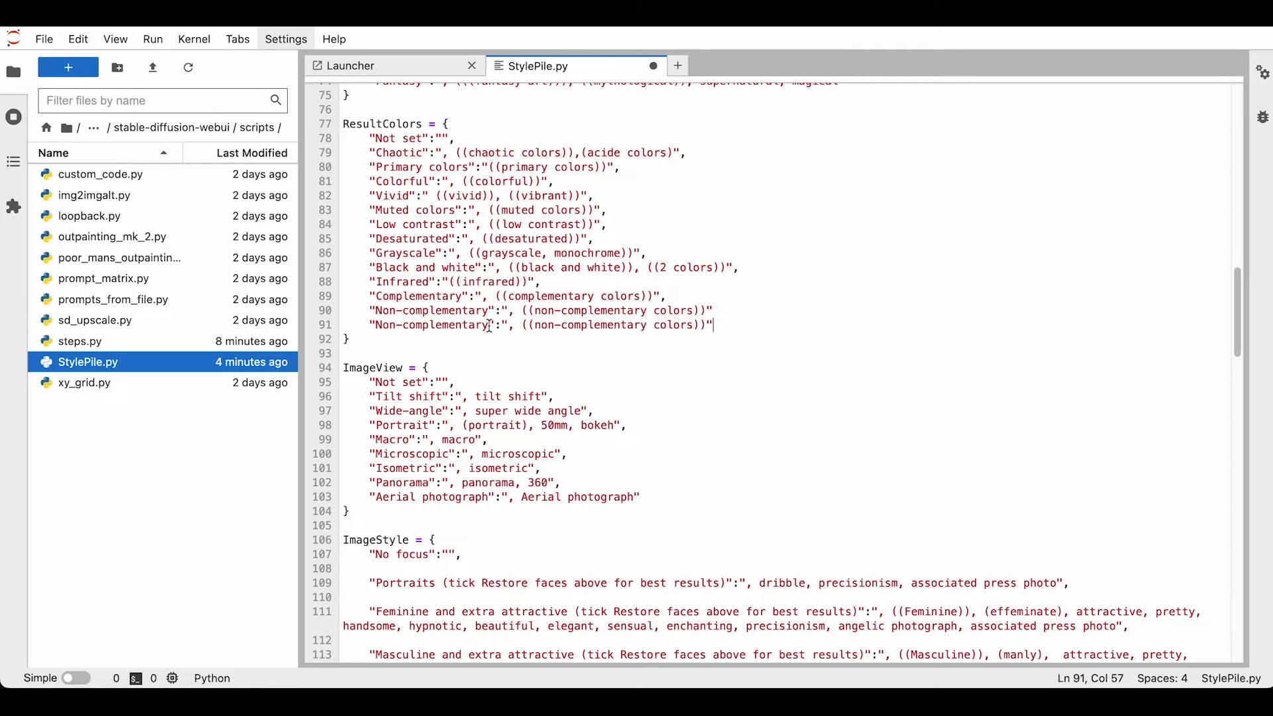
- Rename the duplicated entry to 'psychedelic' and save the file
left_click_drag(492, 325, 372, 325)
type("test")
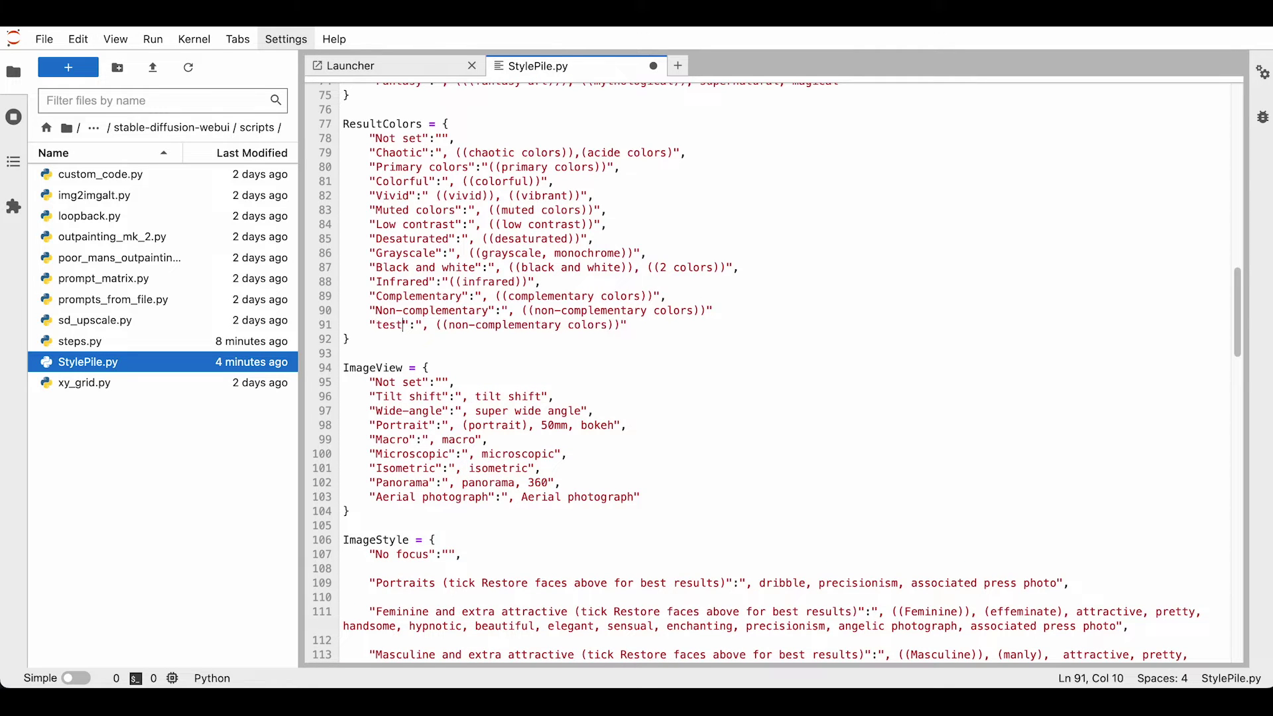
type("-weird")
key("shift+Left")
key("shift+Left")
key("shift+Left")
key("shift+Left")
key("shift+Left")
key("shift+Left")
key("shift+Left")
key("shift+Left")
key("shift+Left")
key("shift+Left")
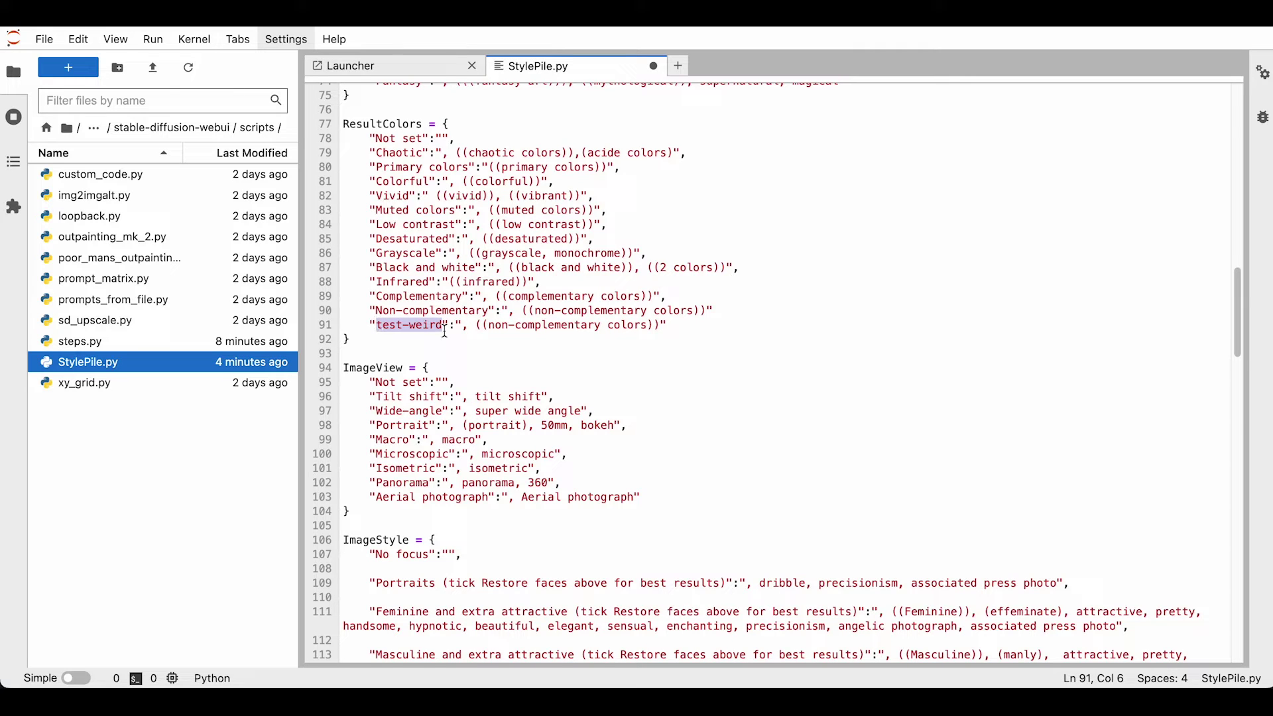
type("psychede")
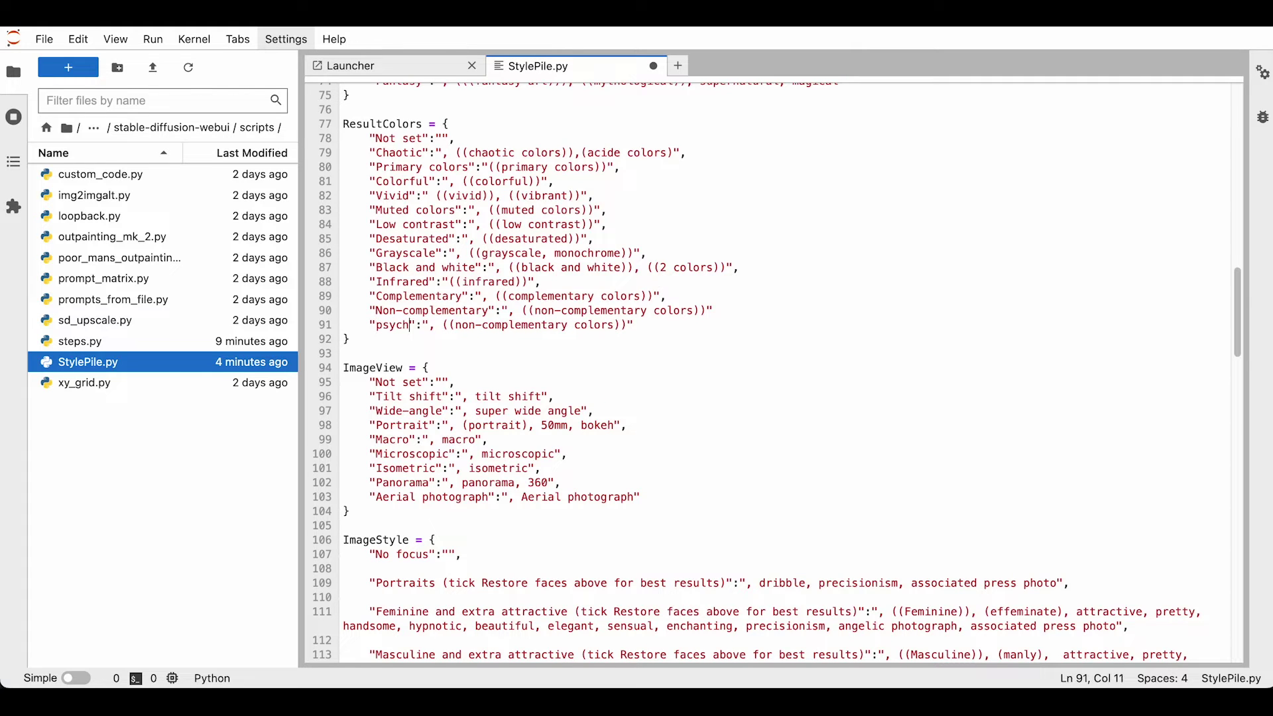
type("lic")
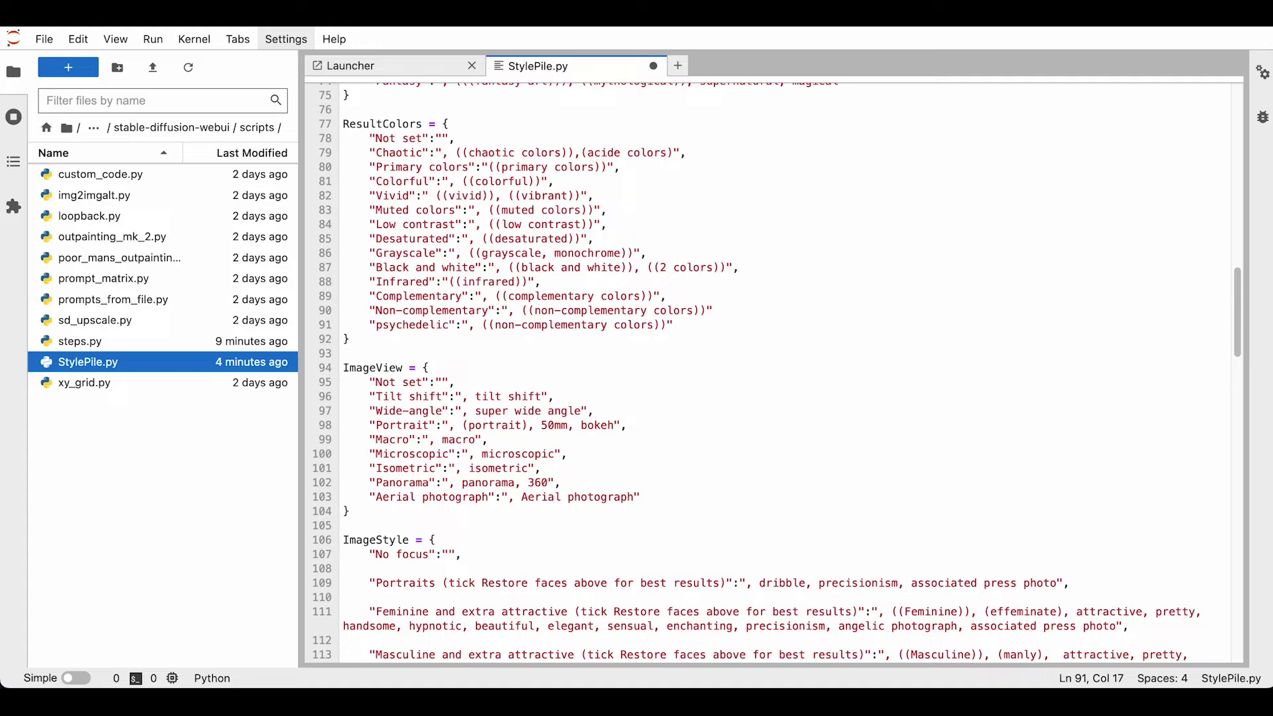
key("ctrl+s")
- Set the psychedelic entry's value to ((LSD, psychedelic, vivid)) and save
left_click_drag(496, 325, 655, 324)
type("LSD, psychedelic, vivid")
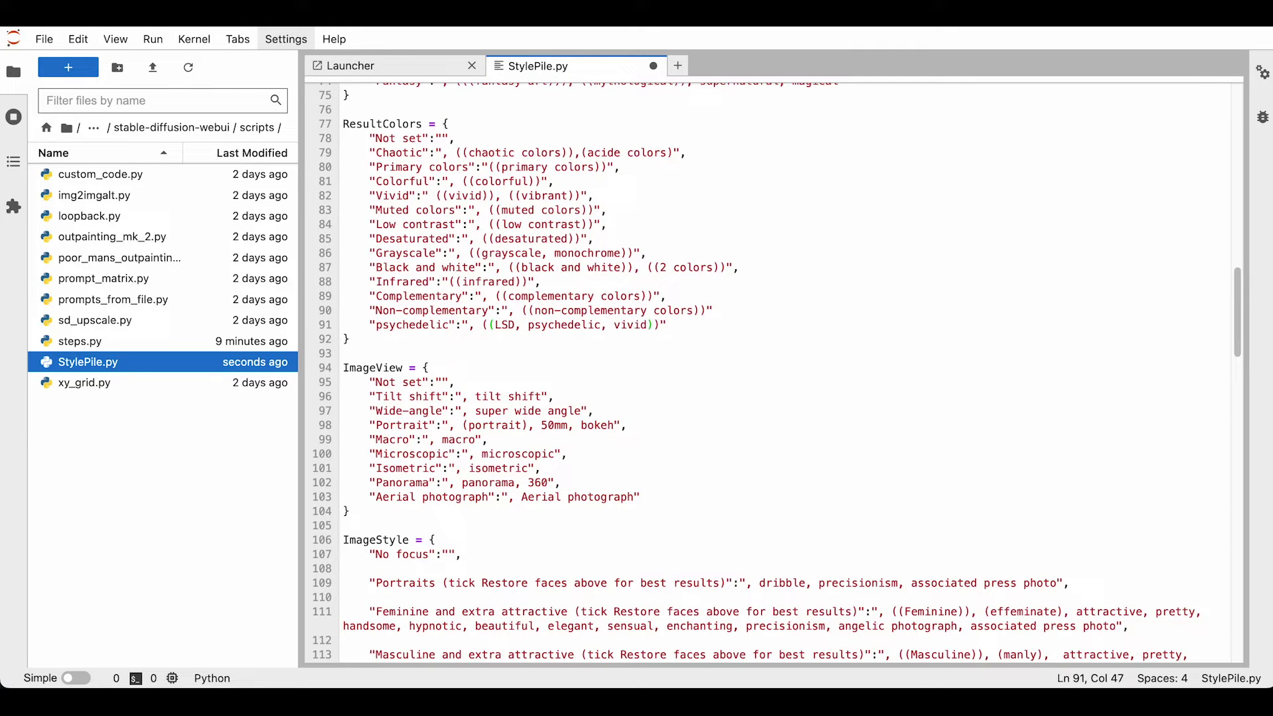
left_click(762, 358)
key("ctrl+s")
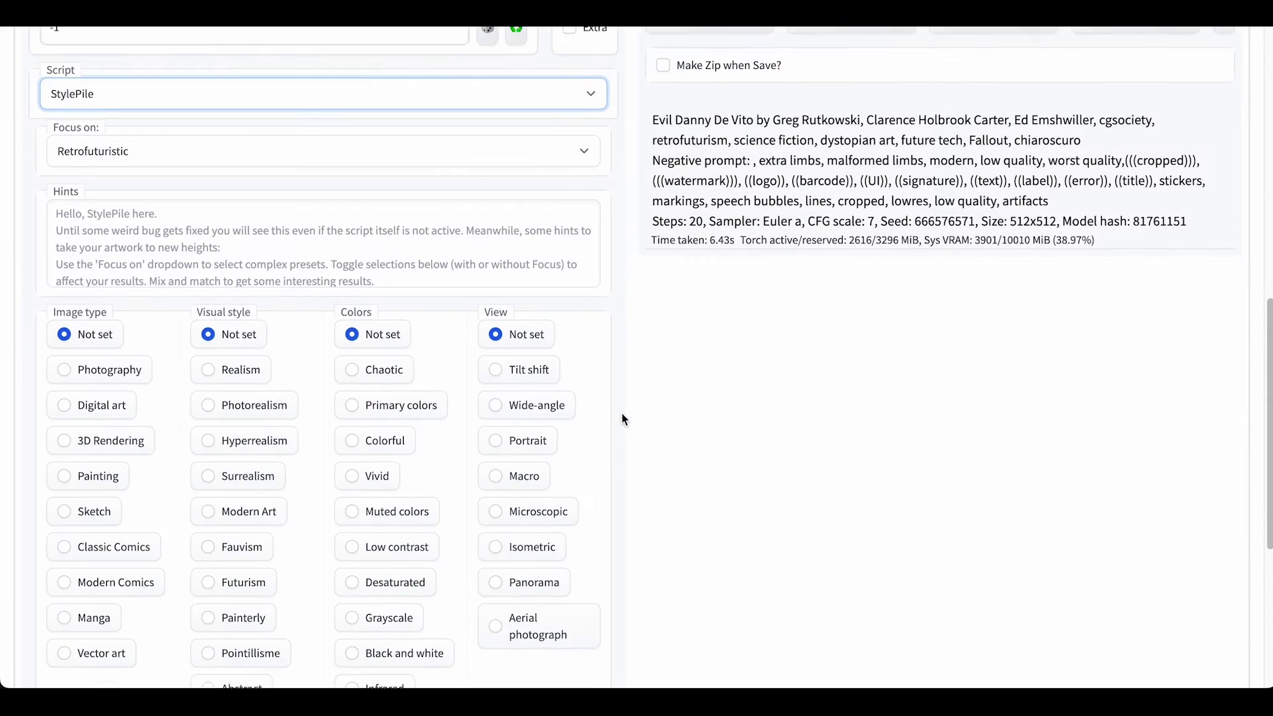
scroll(623, 419, "down", 2)
- After reloading via Settings, select the StylePile script and choose the psychedelic colour option
scroll(623, 419, "down", 1)
scroll(623, 419, "up", 15)
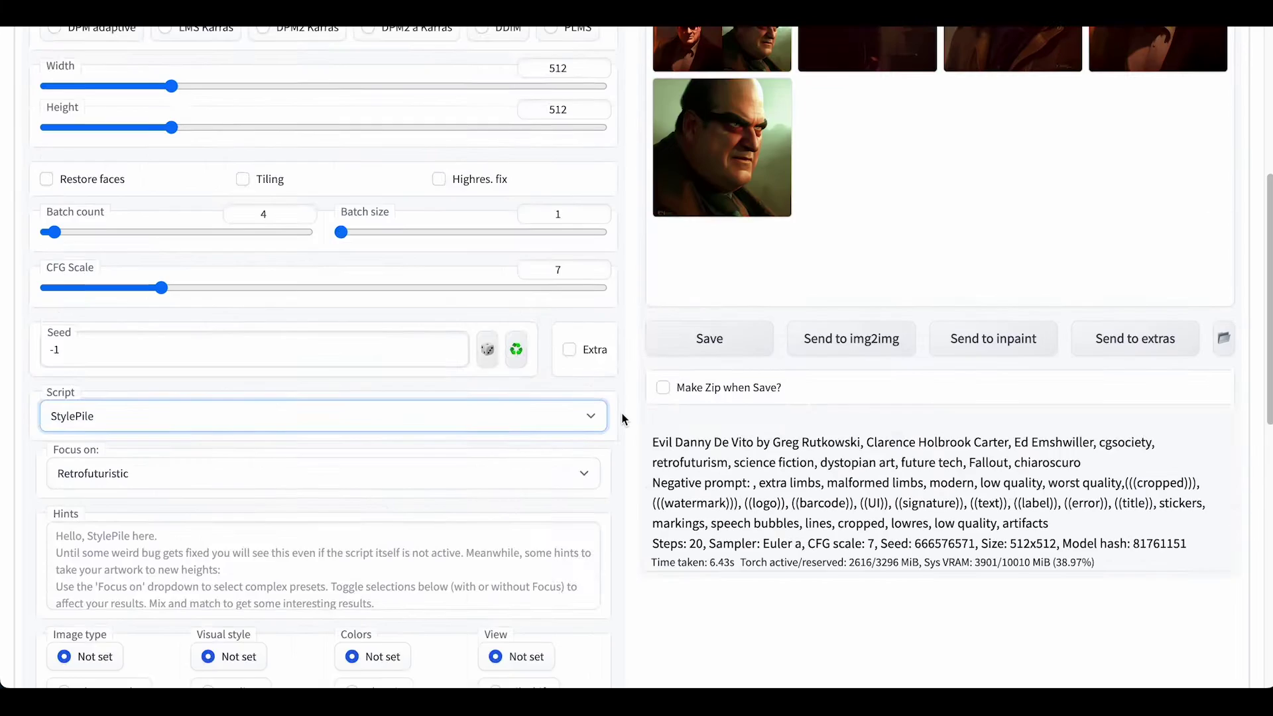
left_click(652, 81)
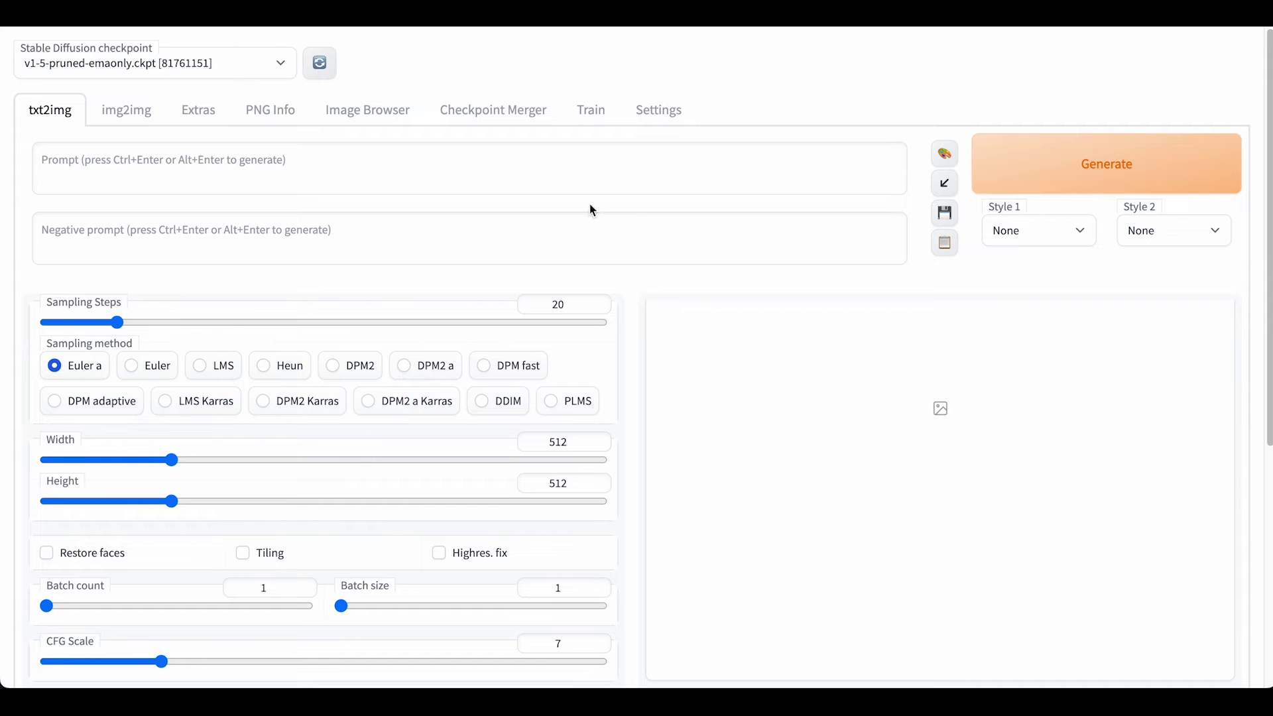
scroll(634, 262, "down", 5)
left_click(396, 426)
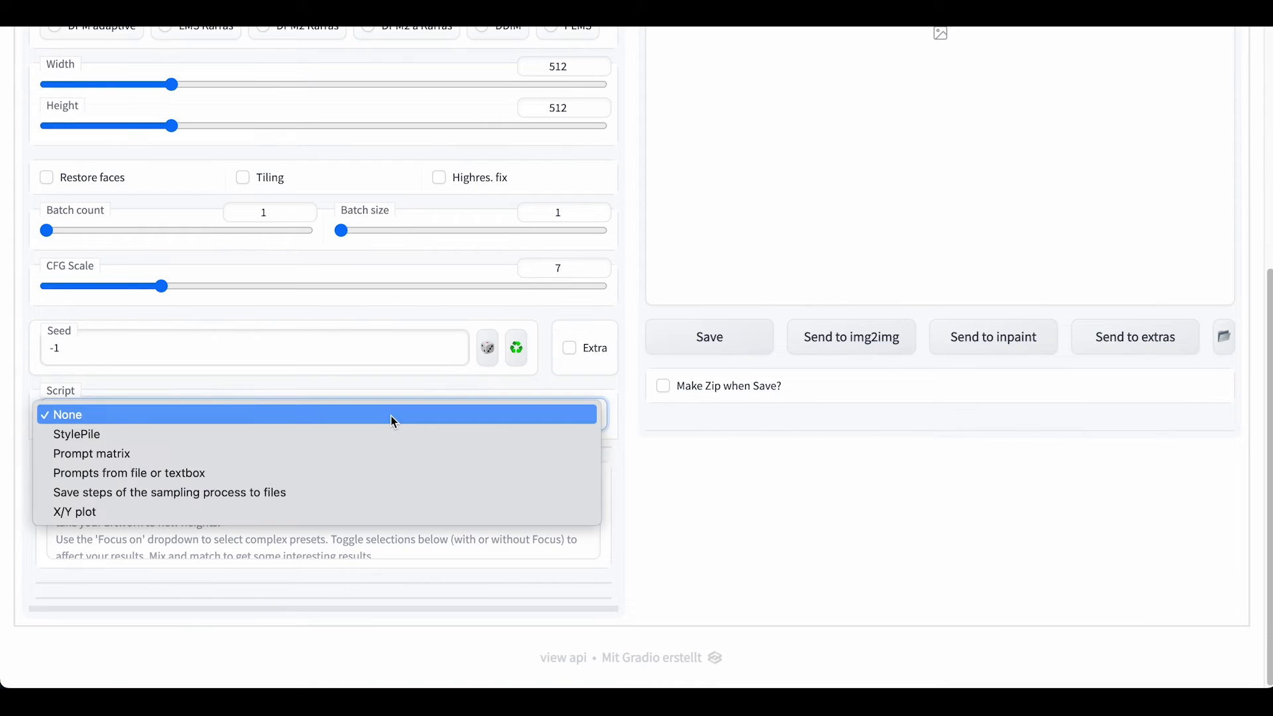
left_click(473, 427)
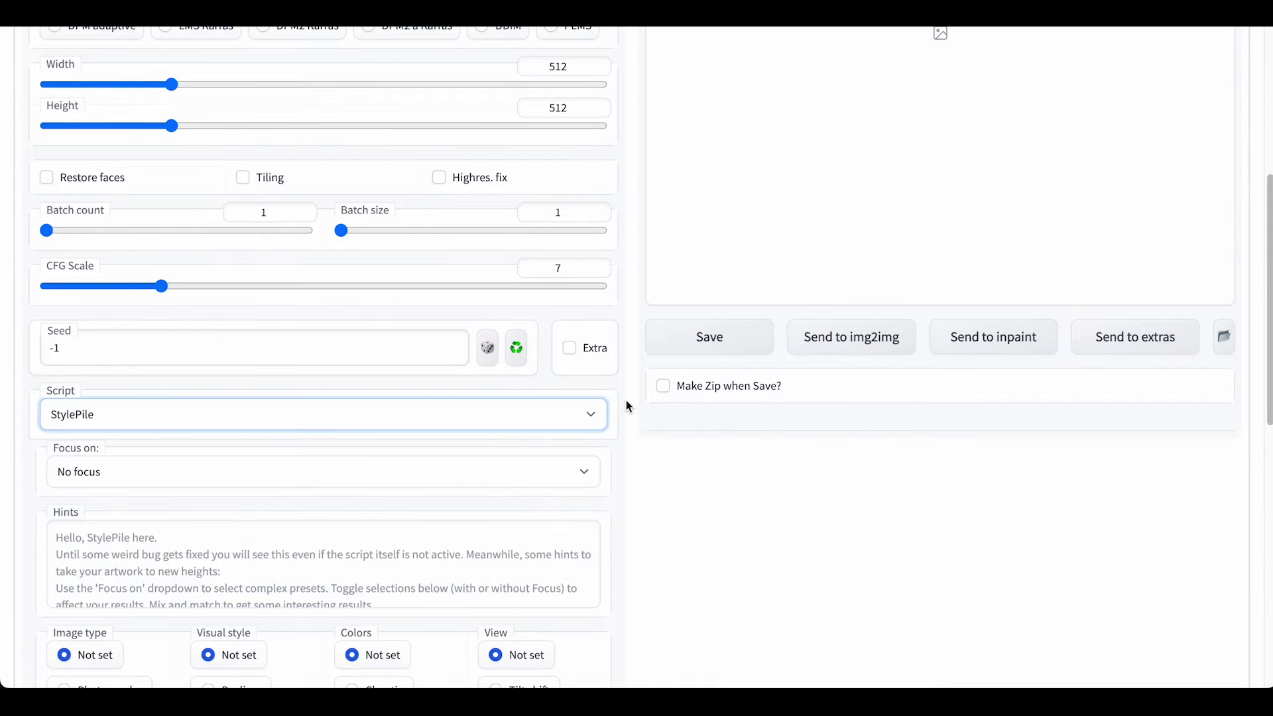
scroll(626, 400, "down", 8)
scroll(630, 406, "down", 2)
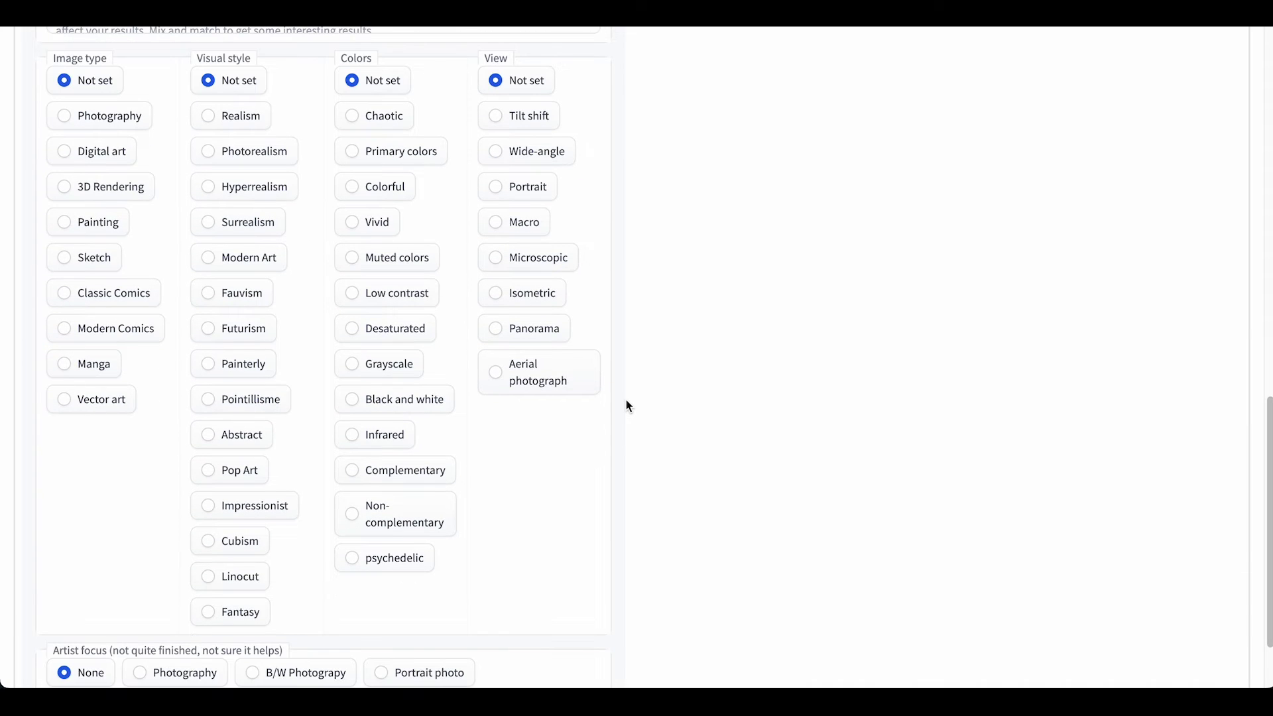
left_click(409, 558)
scroll(595, 510, "up", 12)
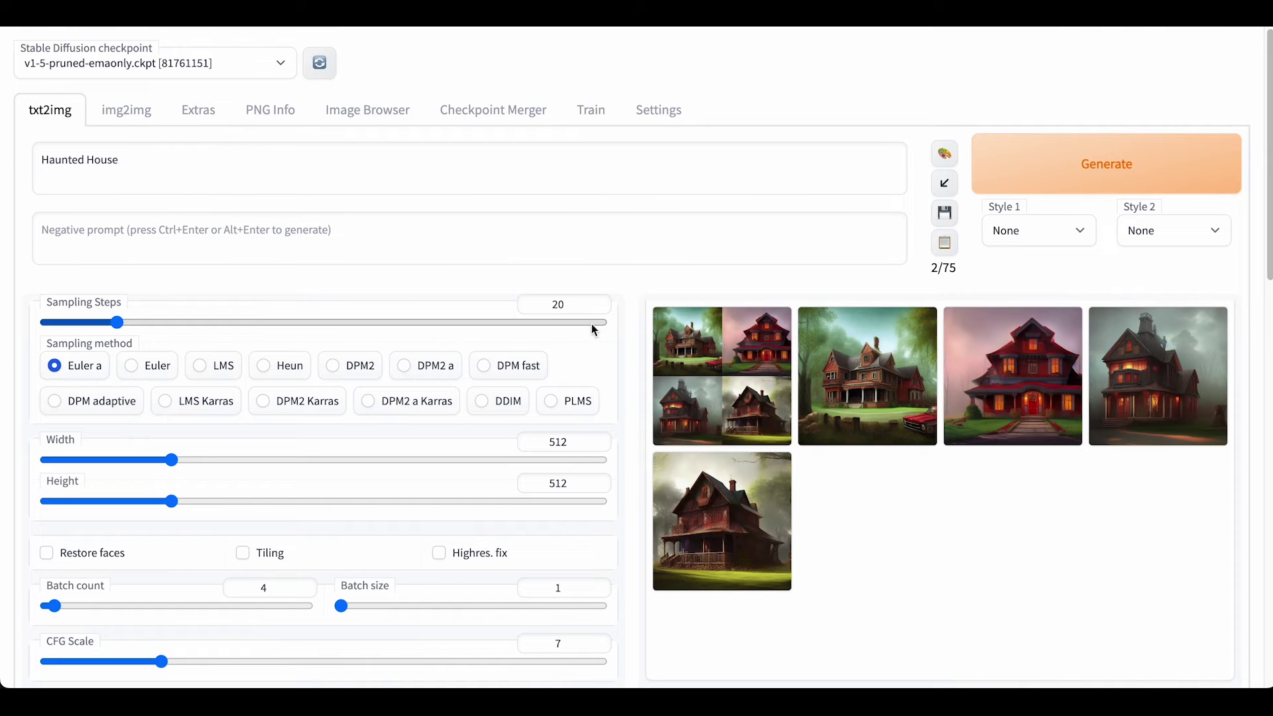
- Set Focus on to Retrofuturistic and reset image type, style, colours and view to Not set
scroll(637, 304, "down", 10)
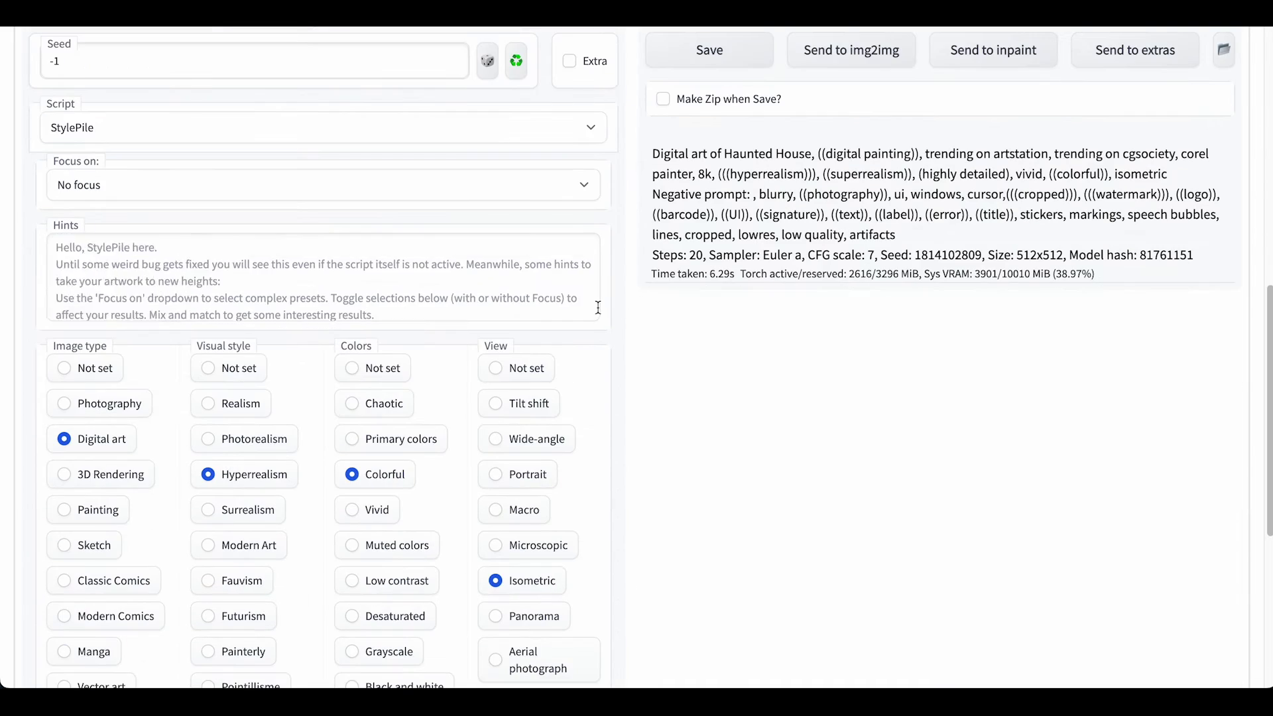
left_click(173, 188)
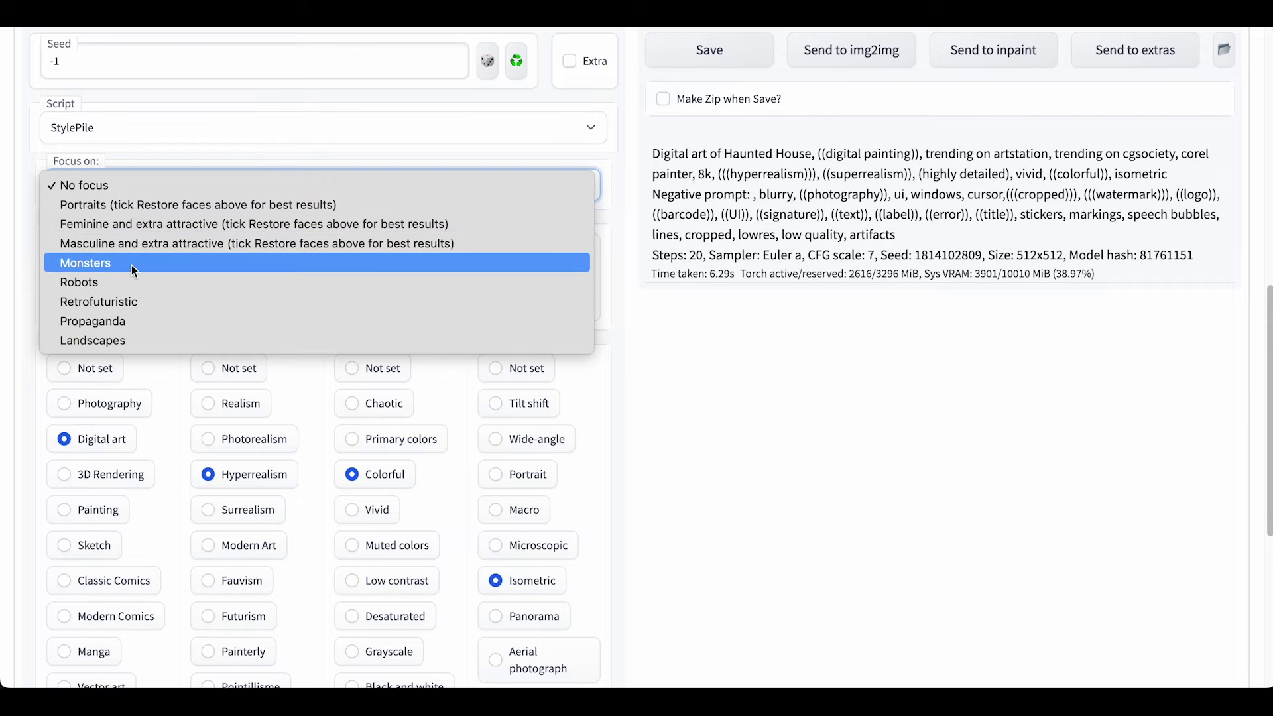
left_click(146, 303)
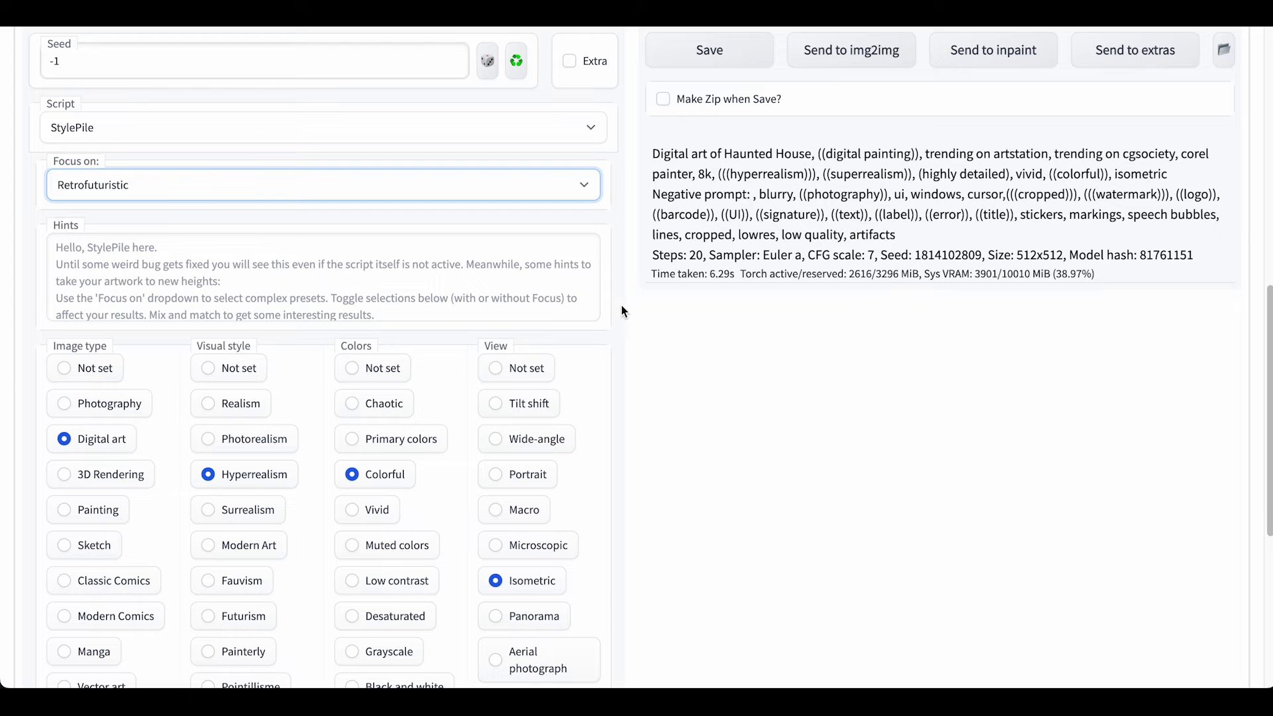
left_click(99, 370)
left_click(227, 375)
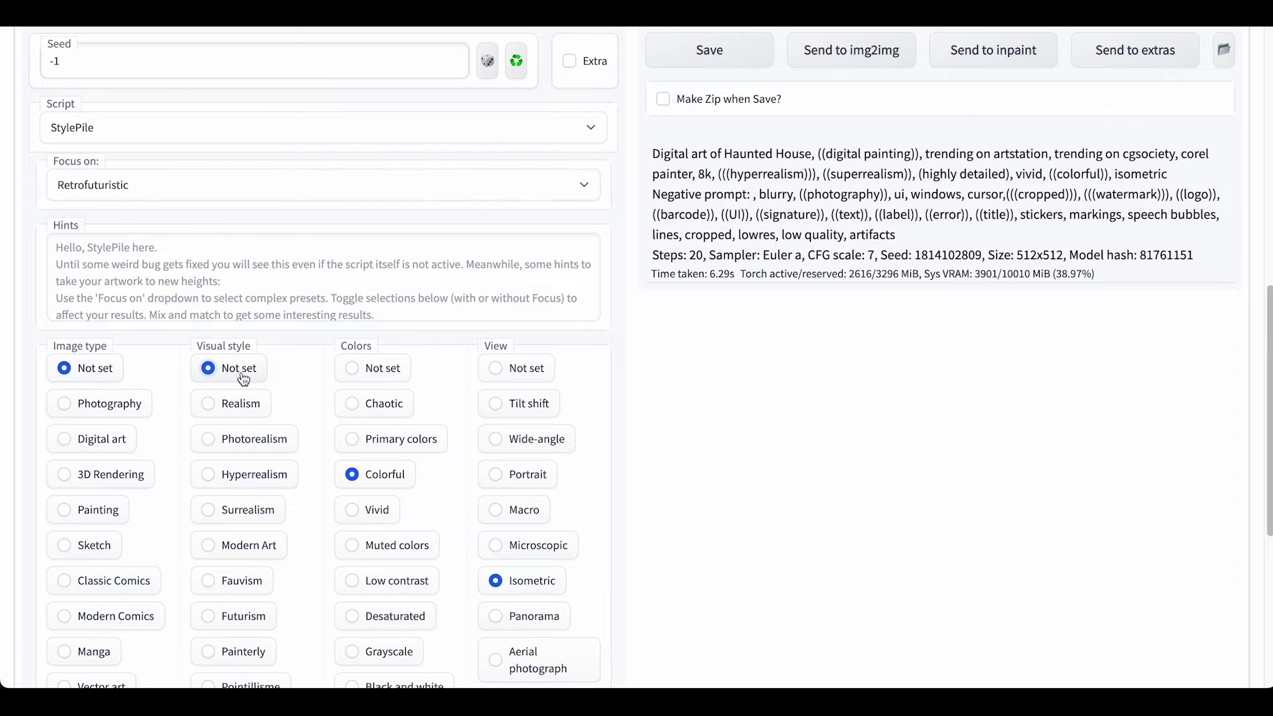
left_click(366, 372)
left_click(516, 380)
- Replace the Haunted House prompt with the villain prompt and generate
scroll(642, 333, "up", 6)
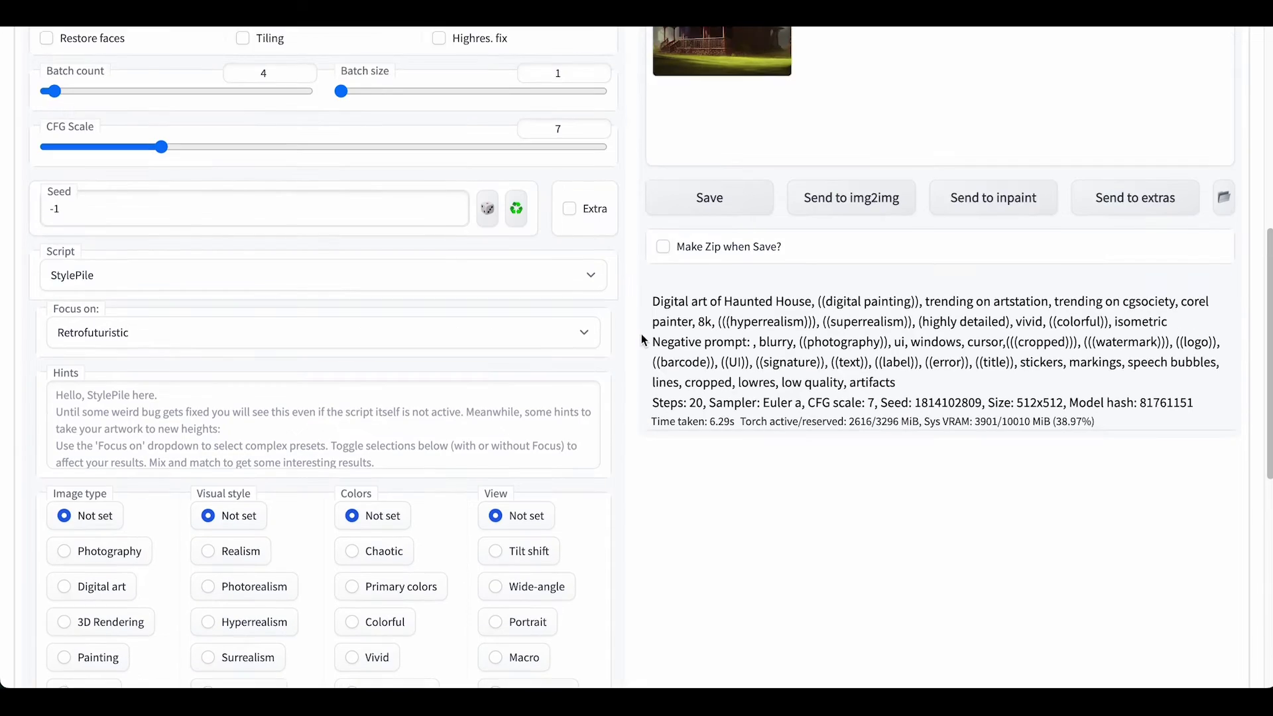
scroll(642, 340, "up", 4)
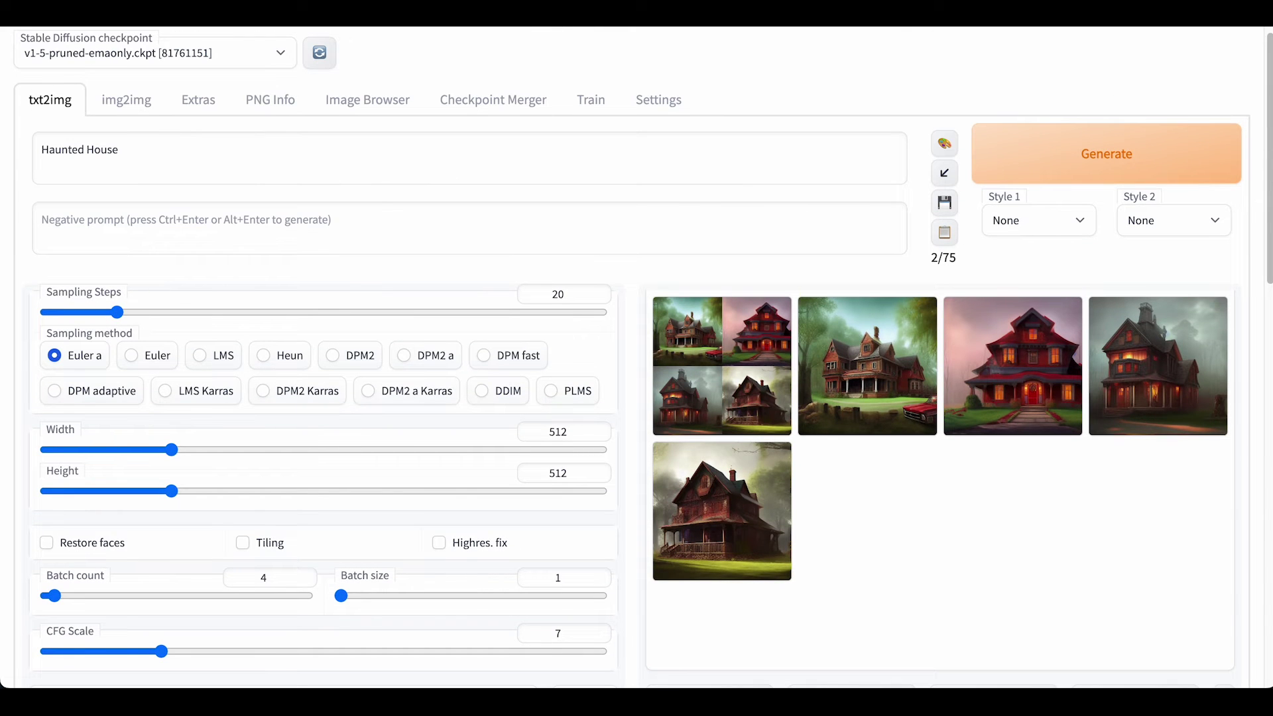
triple_click(241, 159)
type("Evil Danny De Vito by Greg Rutkowski")
scroll(634, 296, "down", 1)
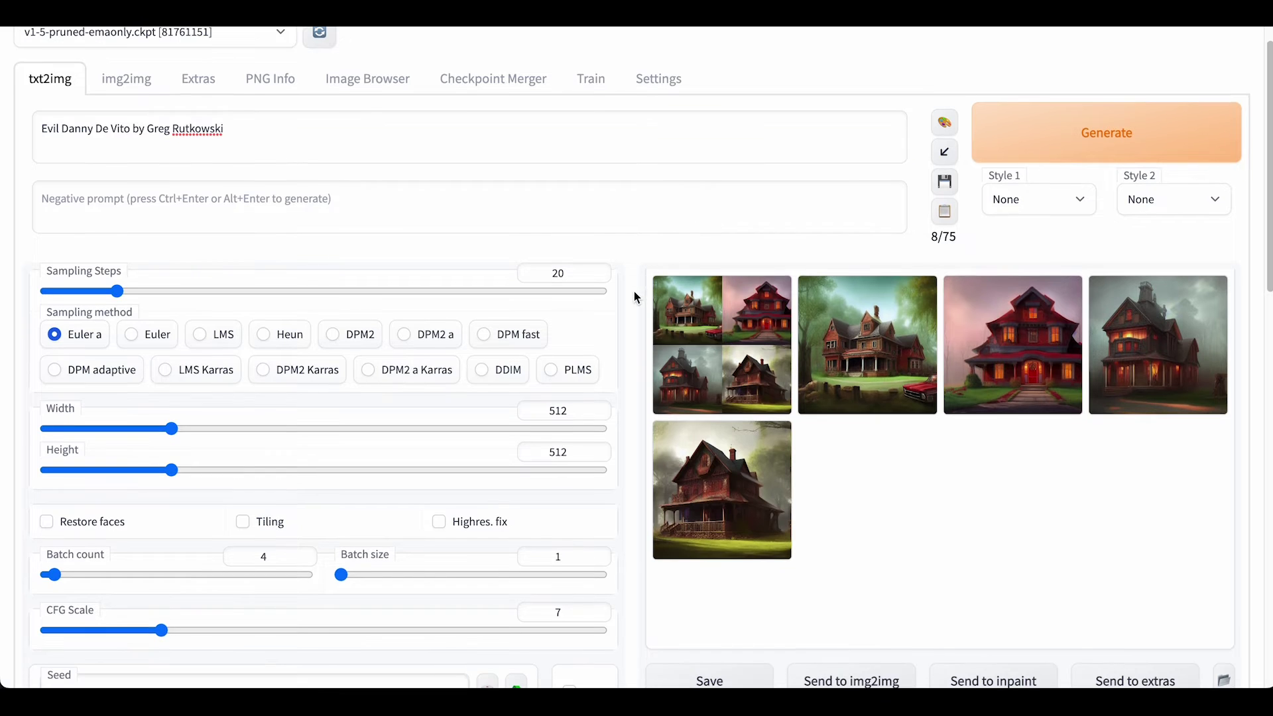
left_click(1060, 136)
- Scroll to the results and open the four-portrait grid larger
scroll(635, 296, "down", 2)
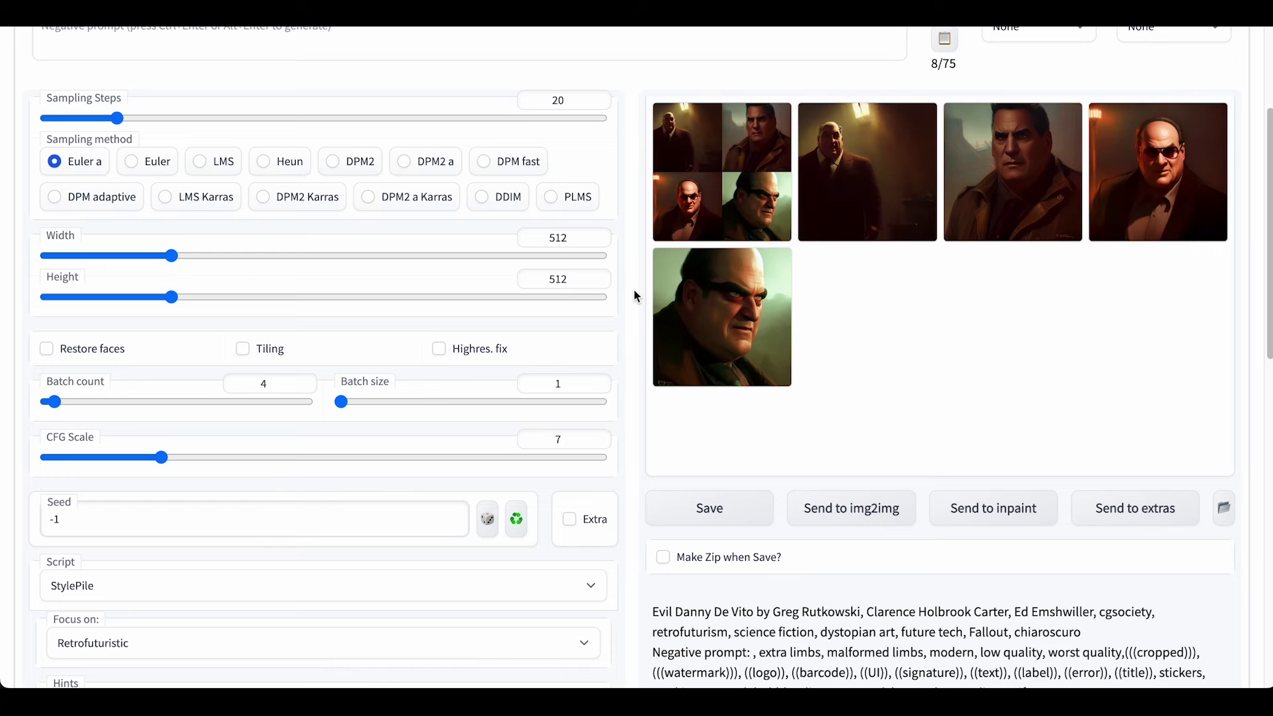
scroll(634, 290, "down", 2)
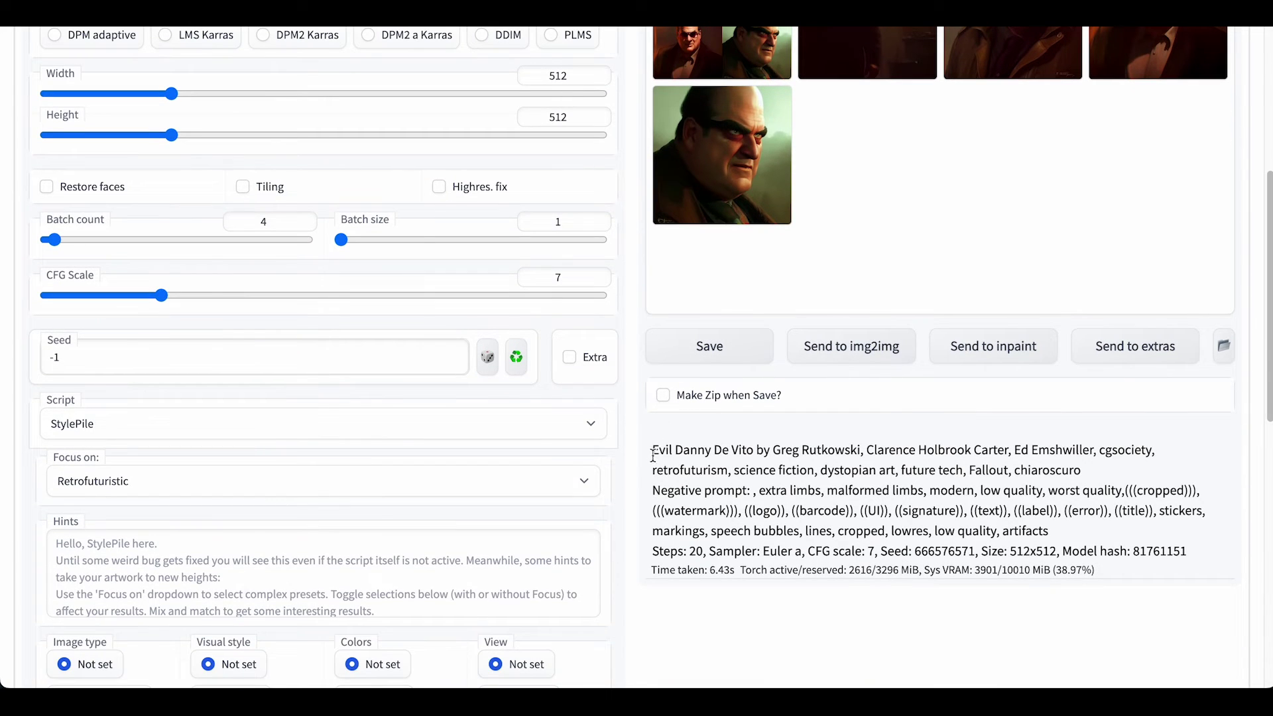
scroll(636, 459, "up", 2)
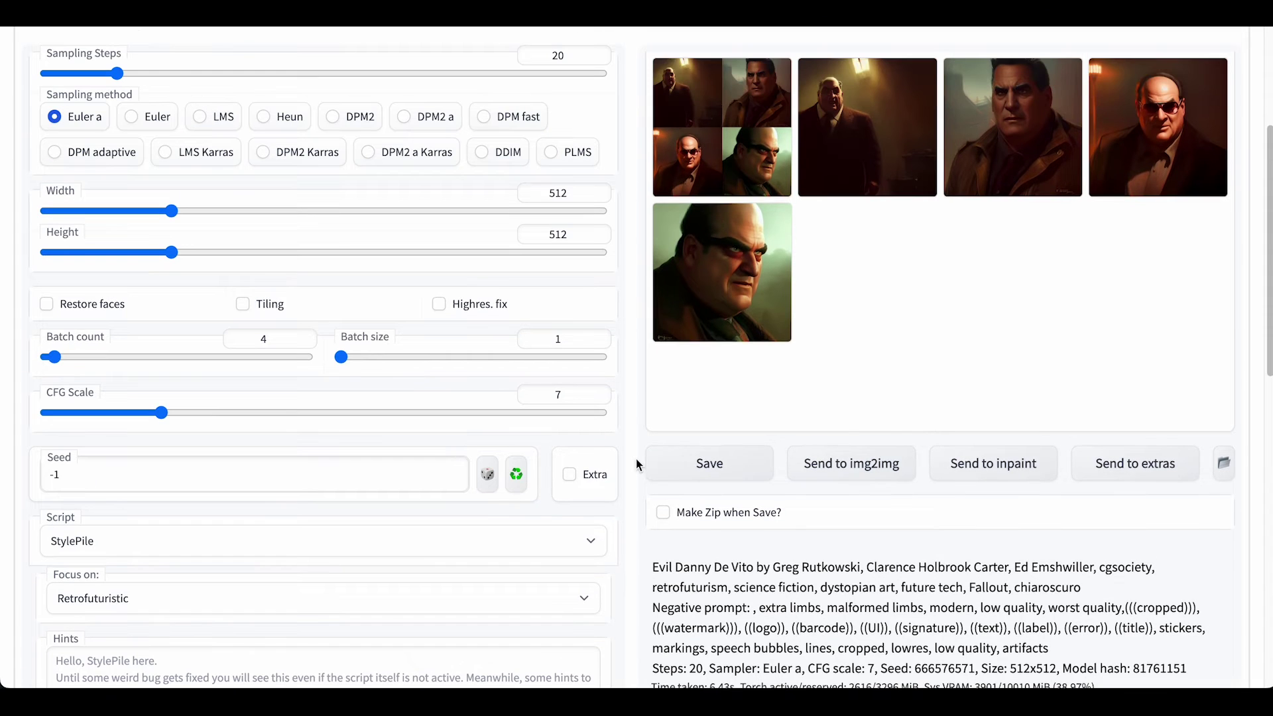
left_click(726, 140)
- View the villain grid full-screen, then open the sd-dynamic-prompting repository and read its README
left_click(869, 235)
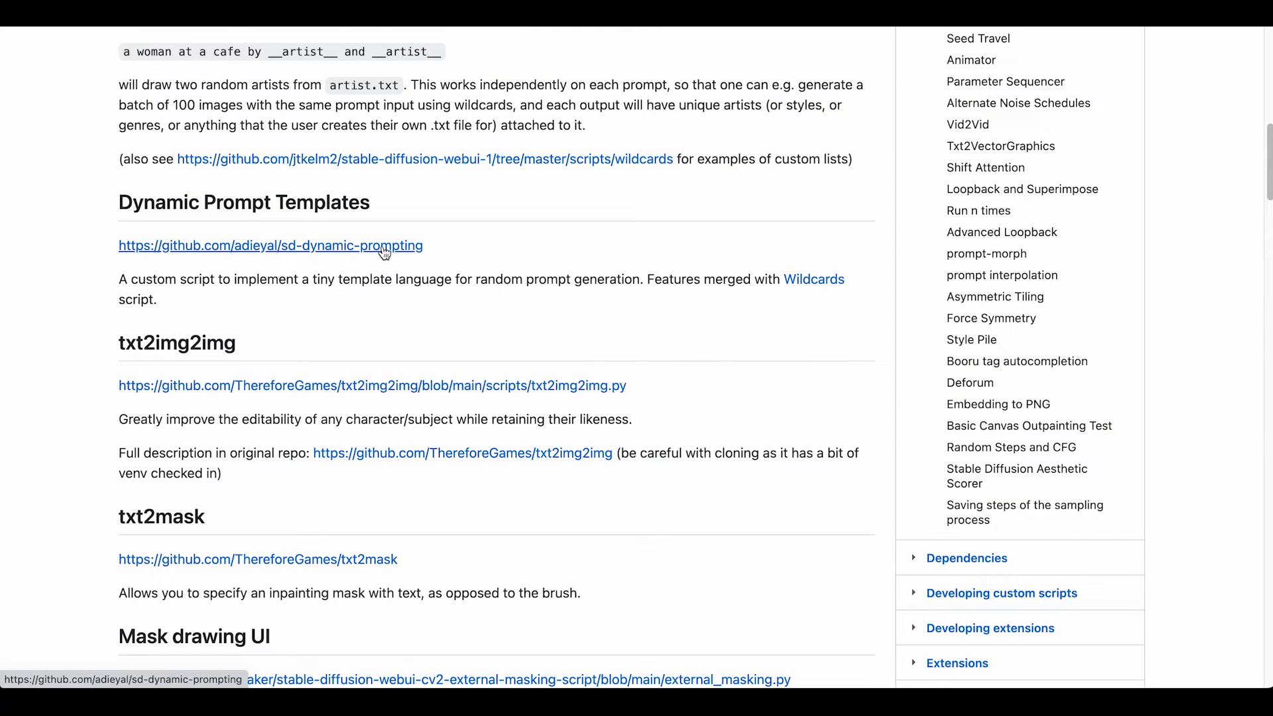
left_click(385, 253)
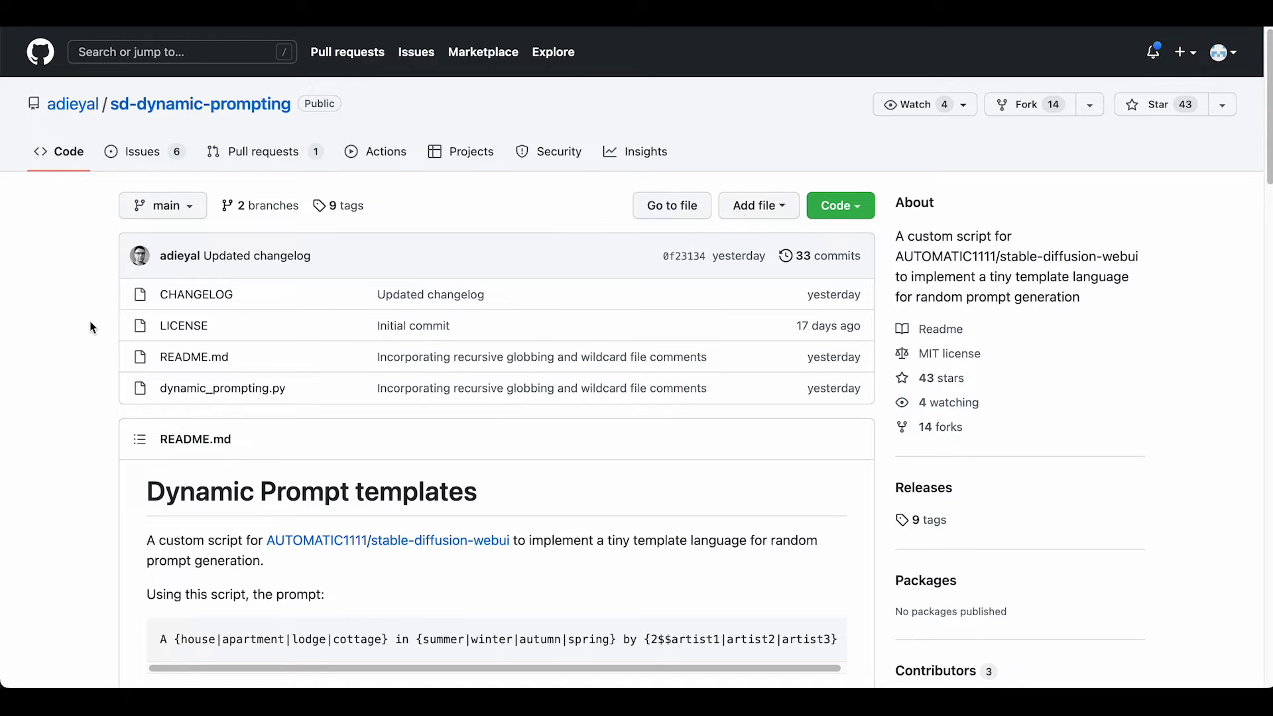
scroll(91, 327, "down", 4)
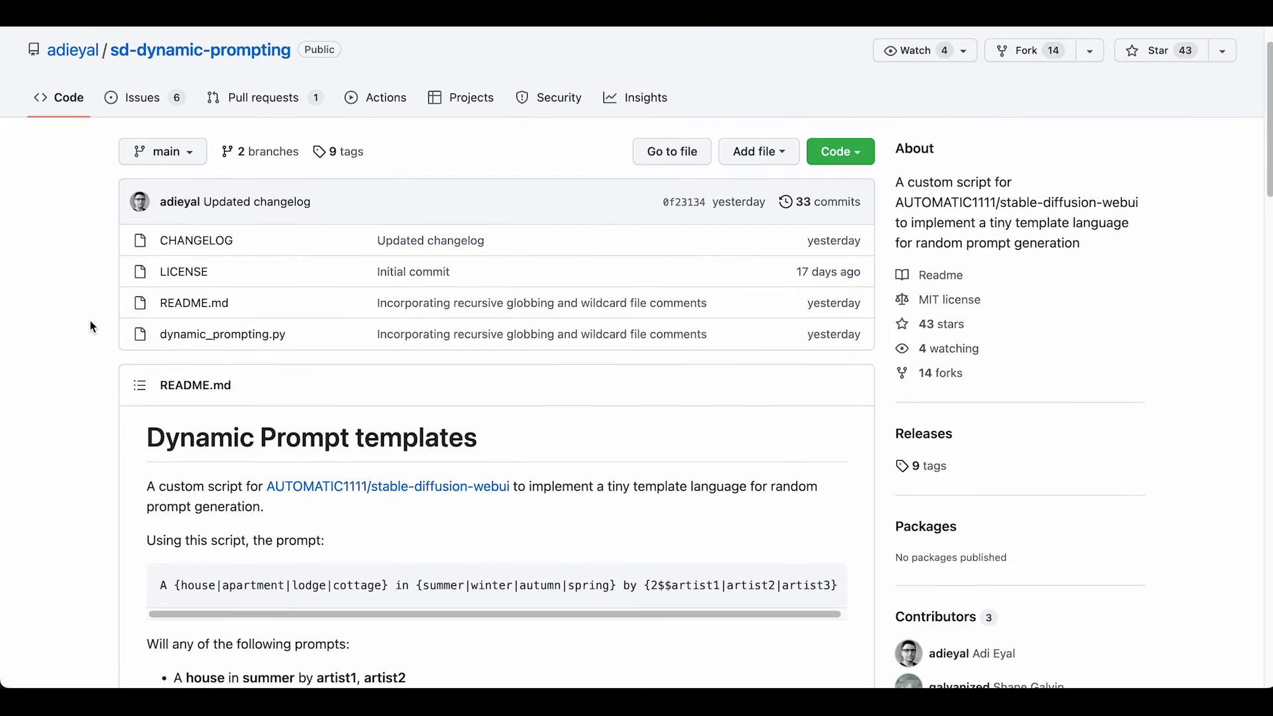
scroll(91, 327, "down", 1)
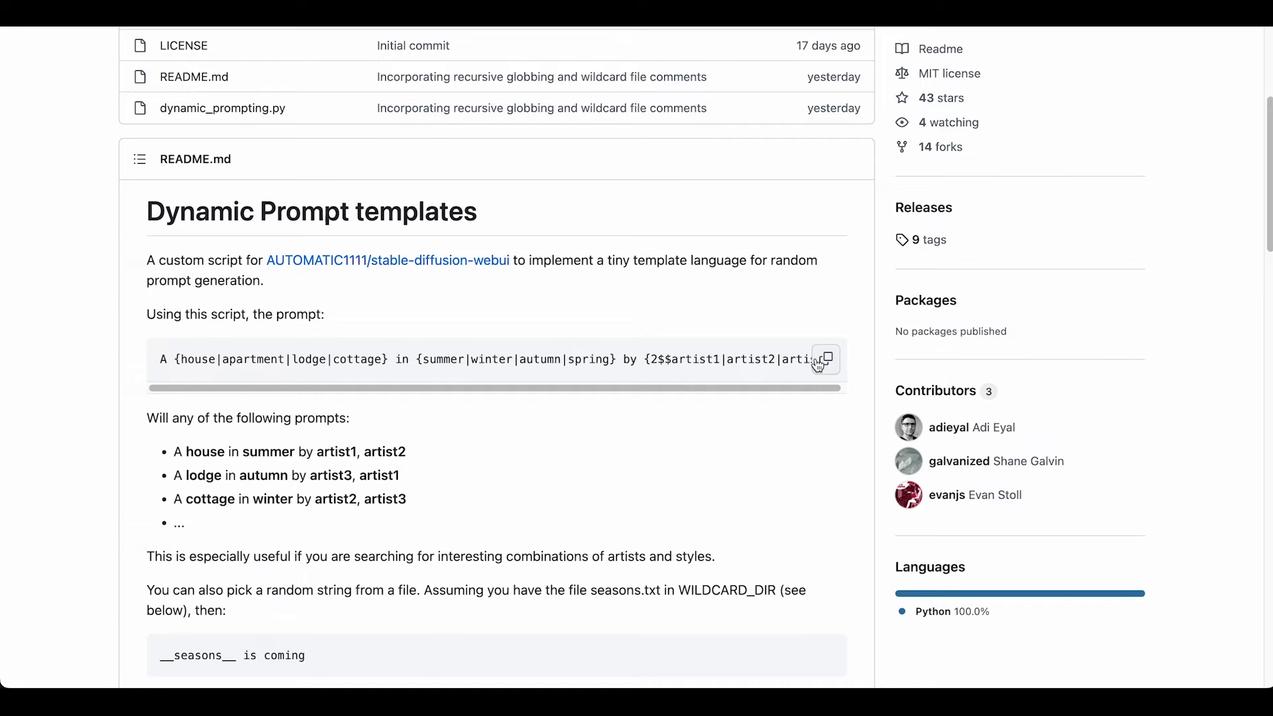
scroll(543, 484, "down", 1)
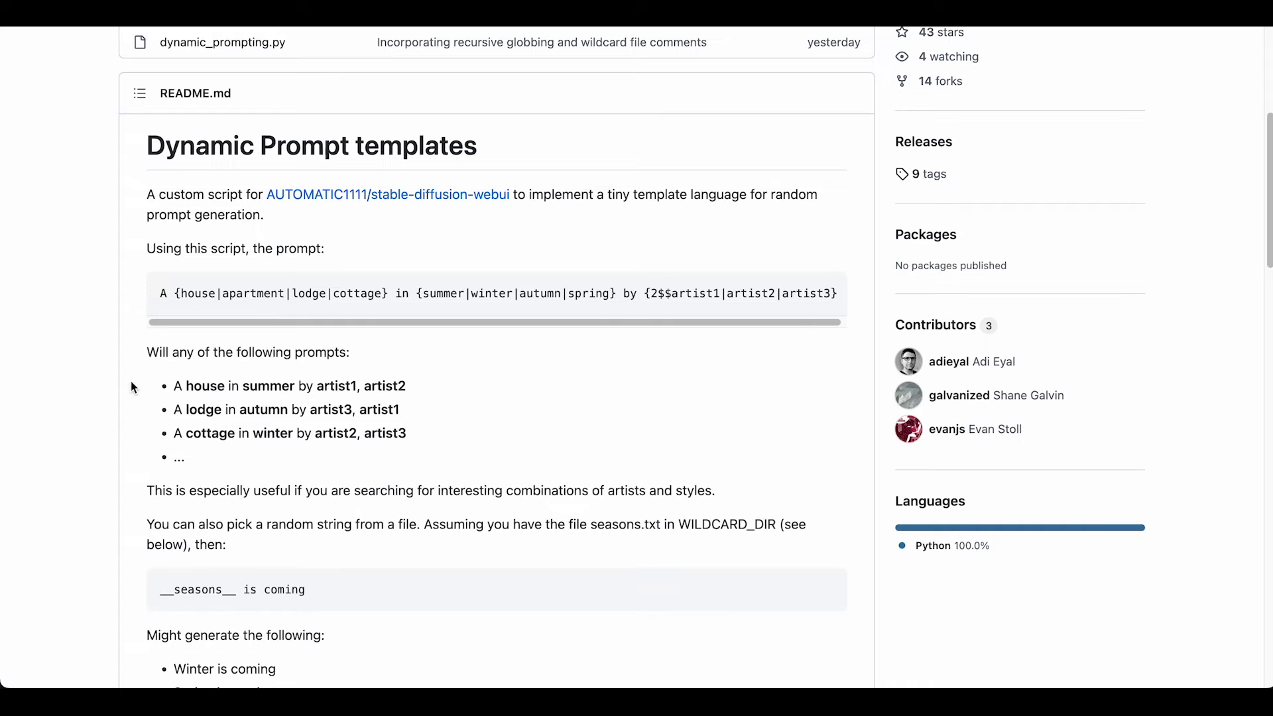
scroll(138, 453, "down", 1)
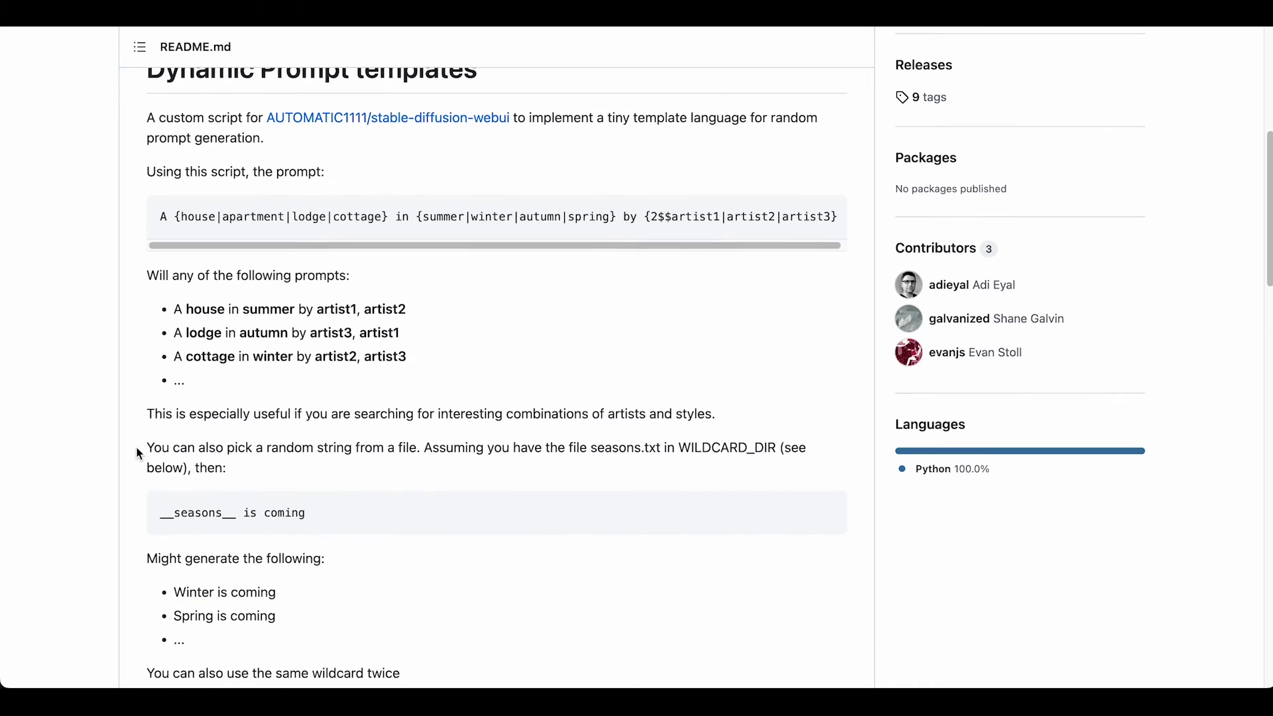
scroll(138, 453, "down", 2)
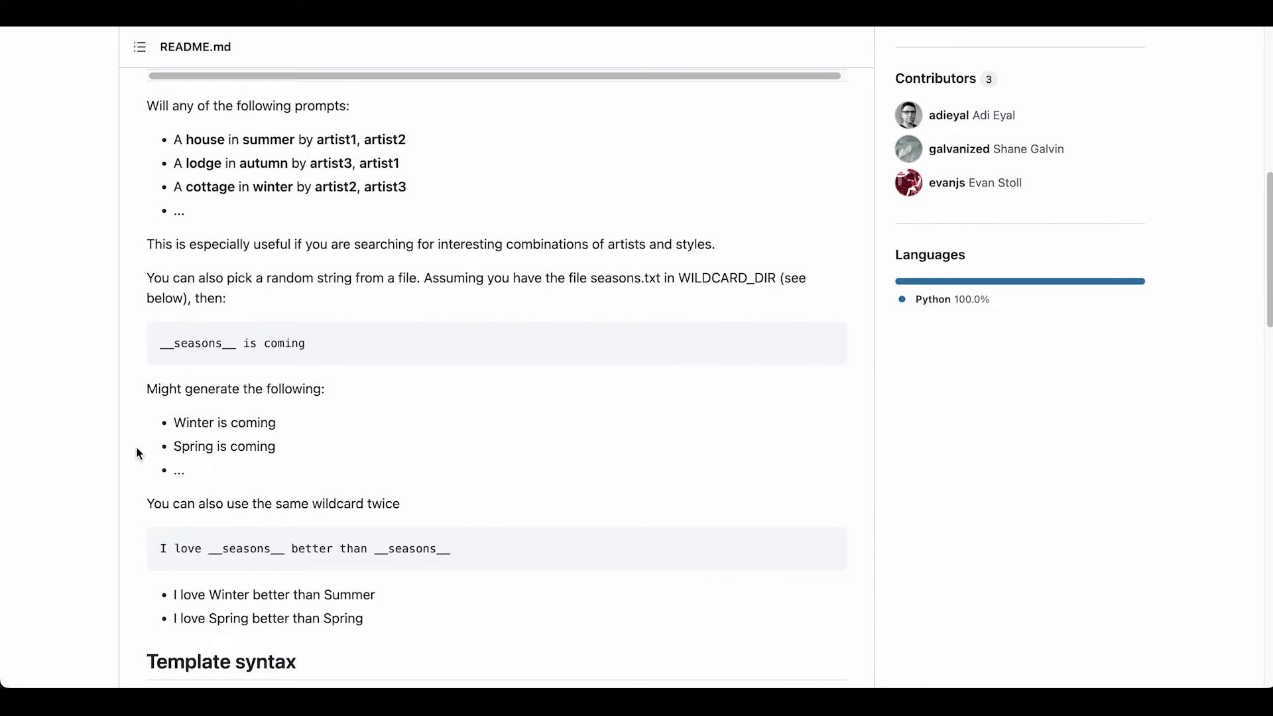
scroll(137, 454, "up", 6)
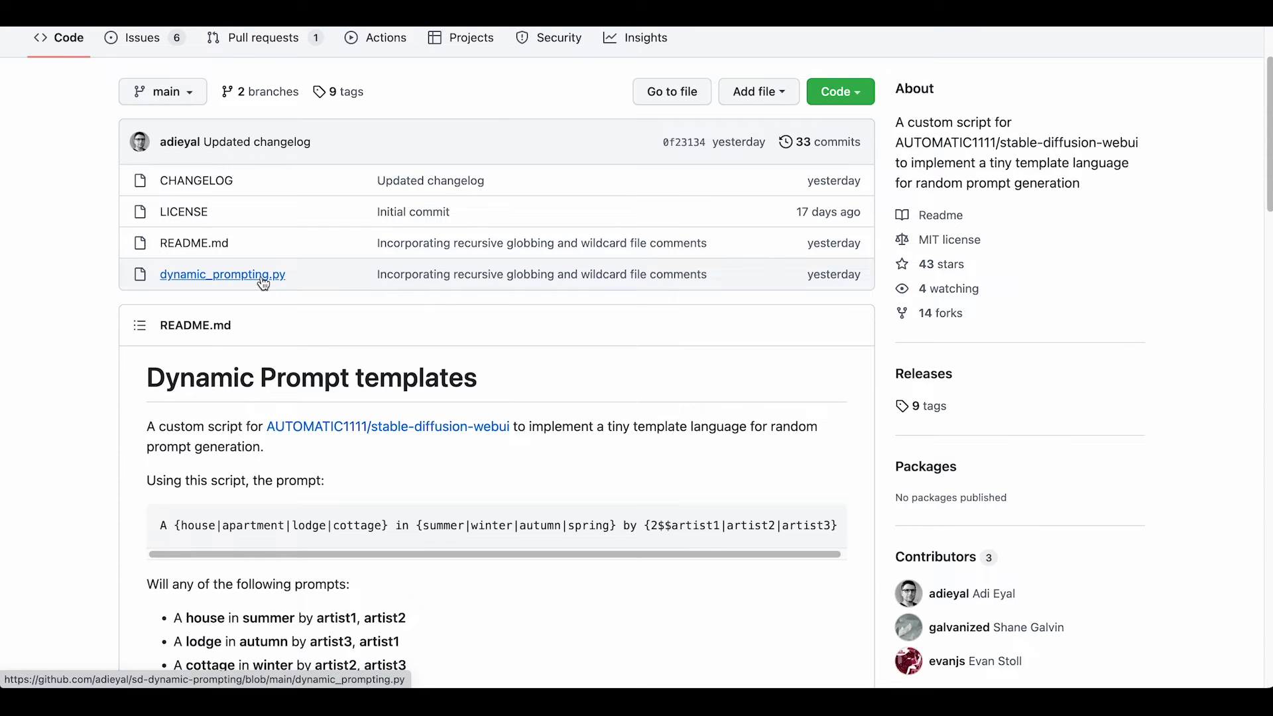
- Check the clone options and add dynamic_prompting.py to the web UI scripts folder
left_click(862, 92)
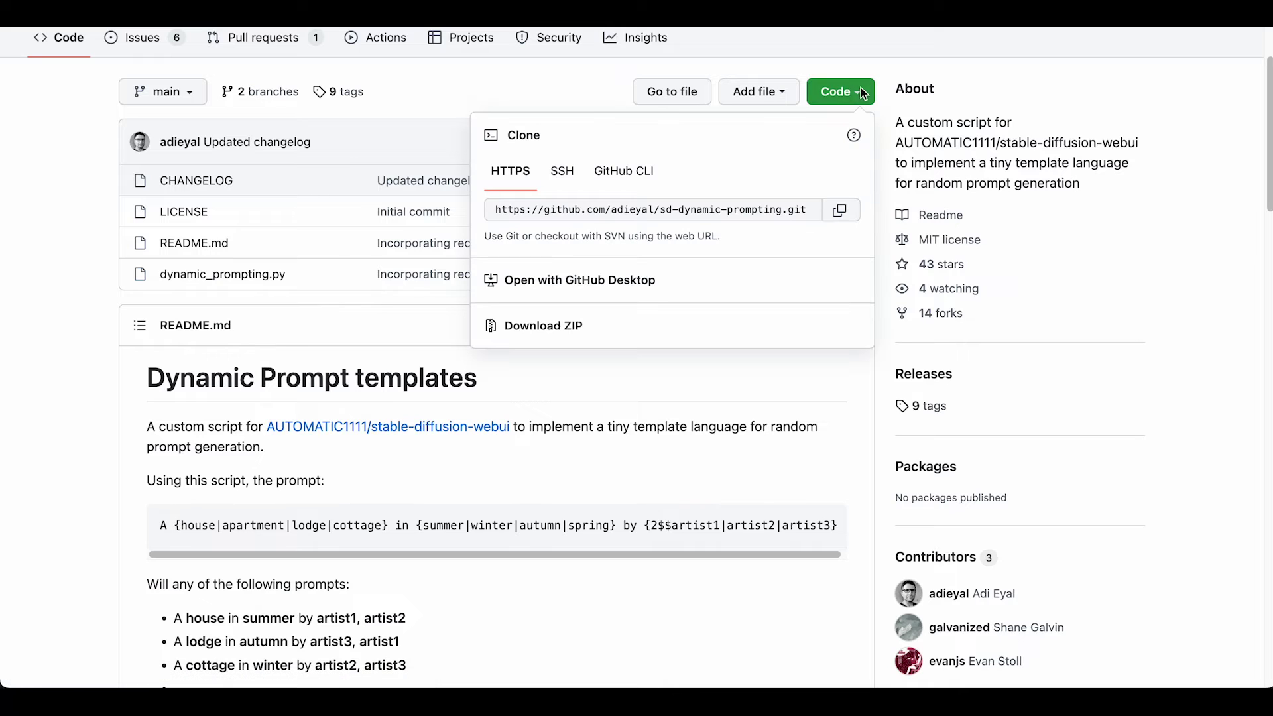
left_click(885, 62)
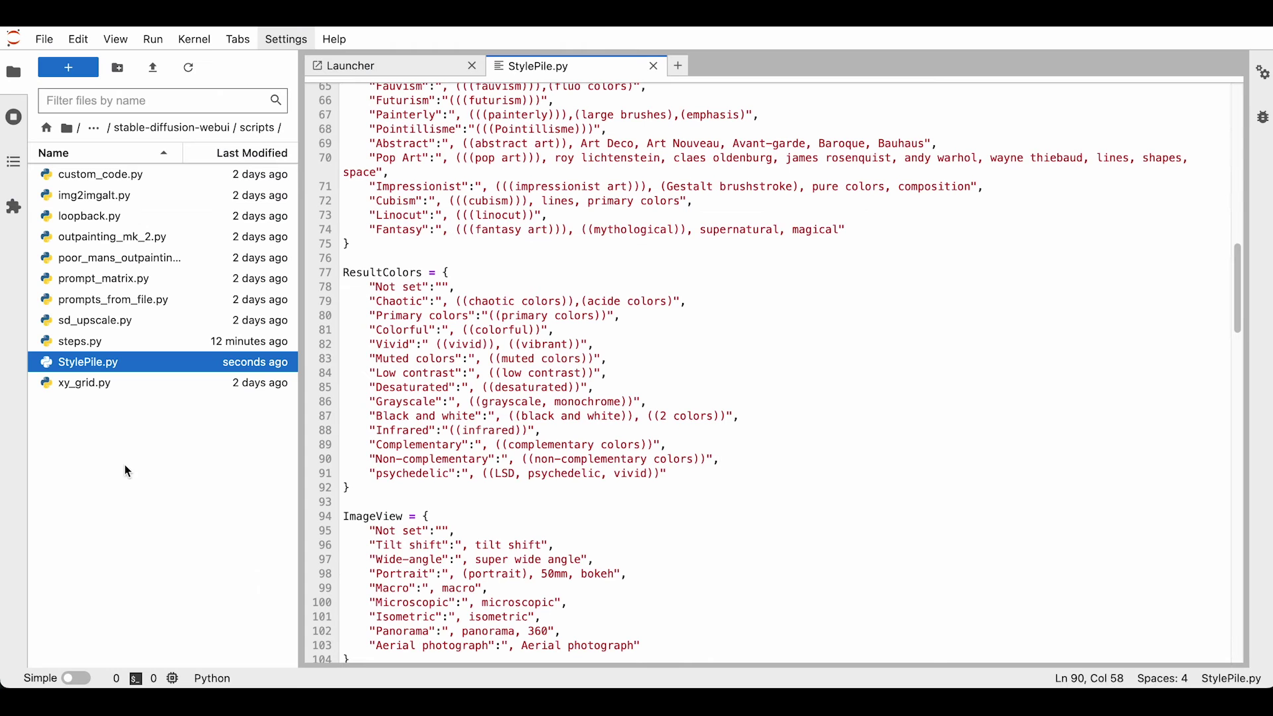
left_click_drag(535, 579, 123, 519)
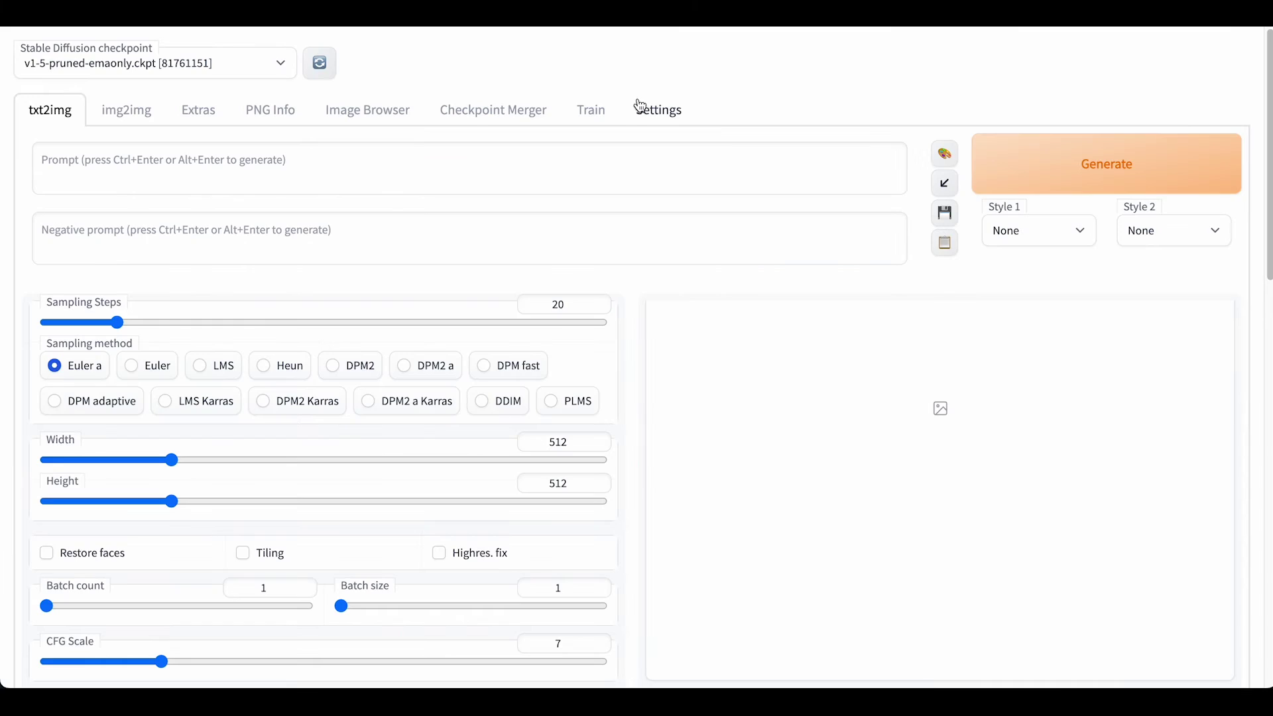
left_click(647, 108)
scroll(852, 308, "down", 20)
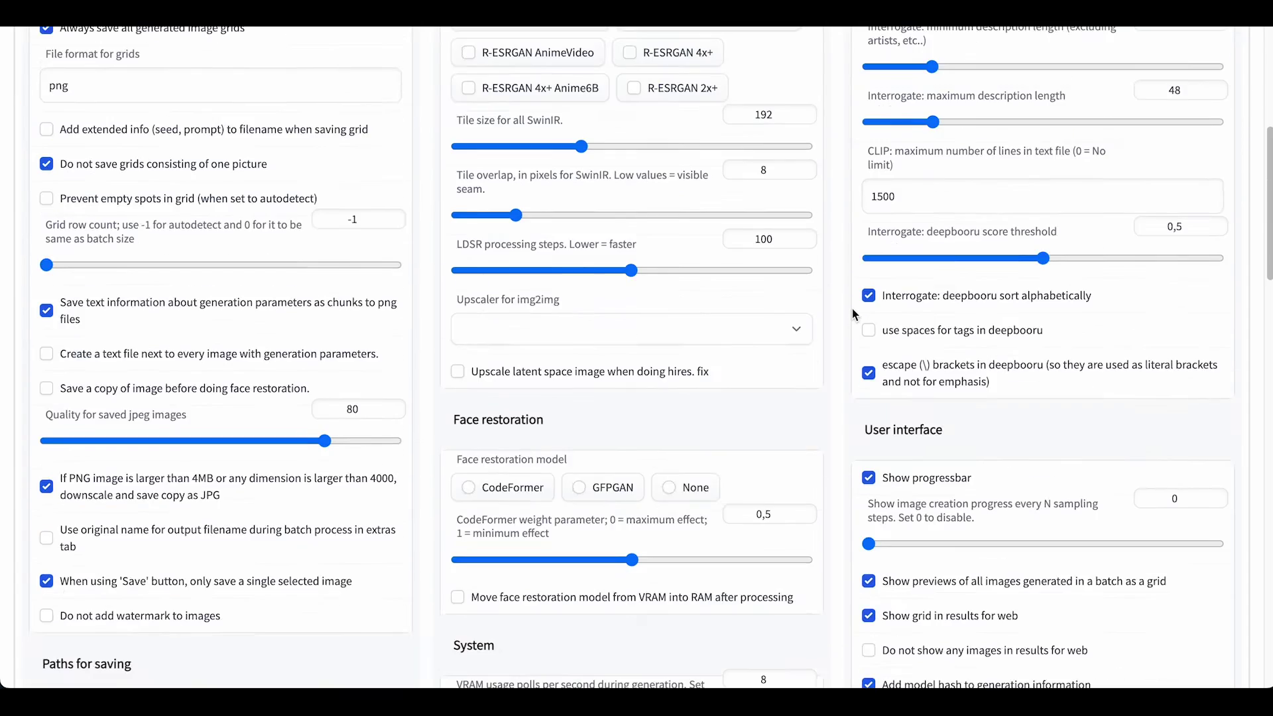
scroll(852, 308, "down", 2)
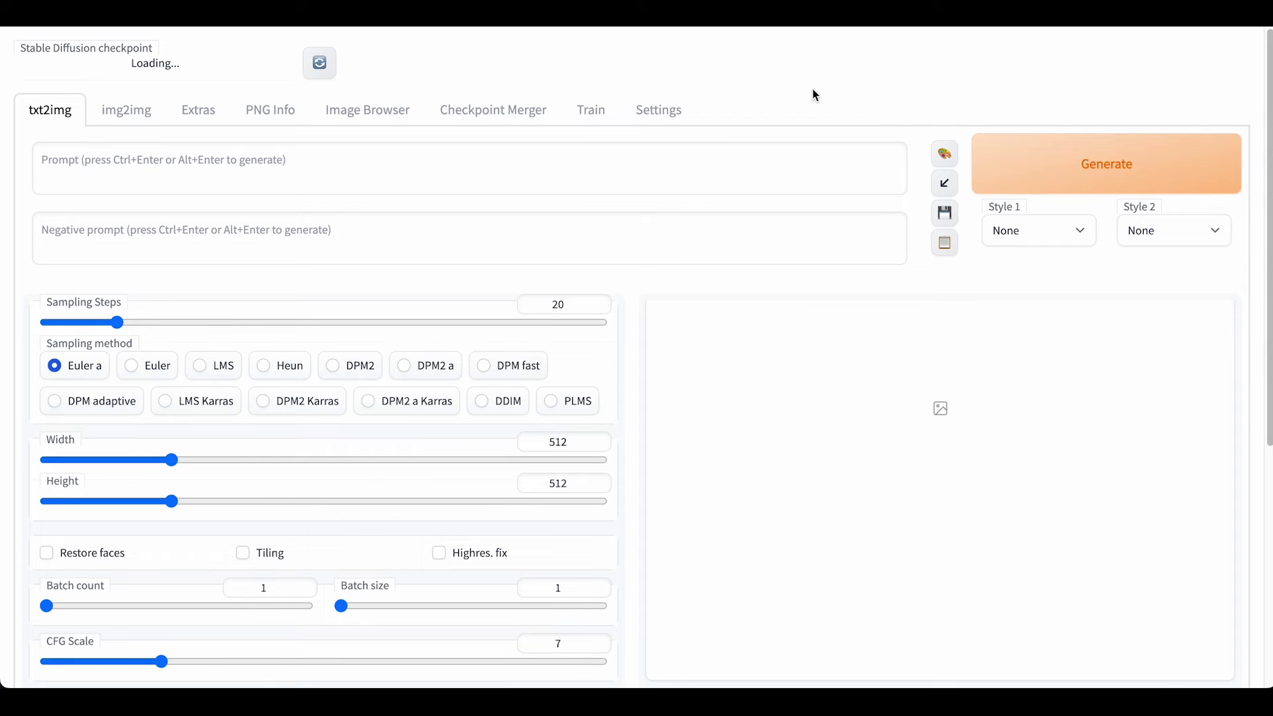
scroll(610, 367, "down", 6)
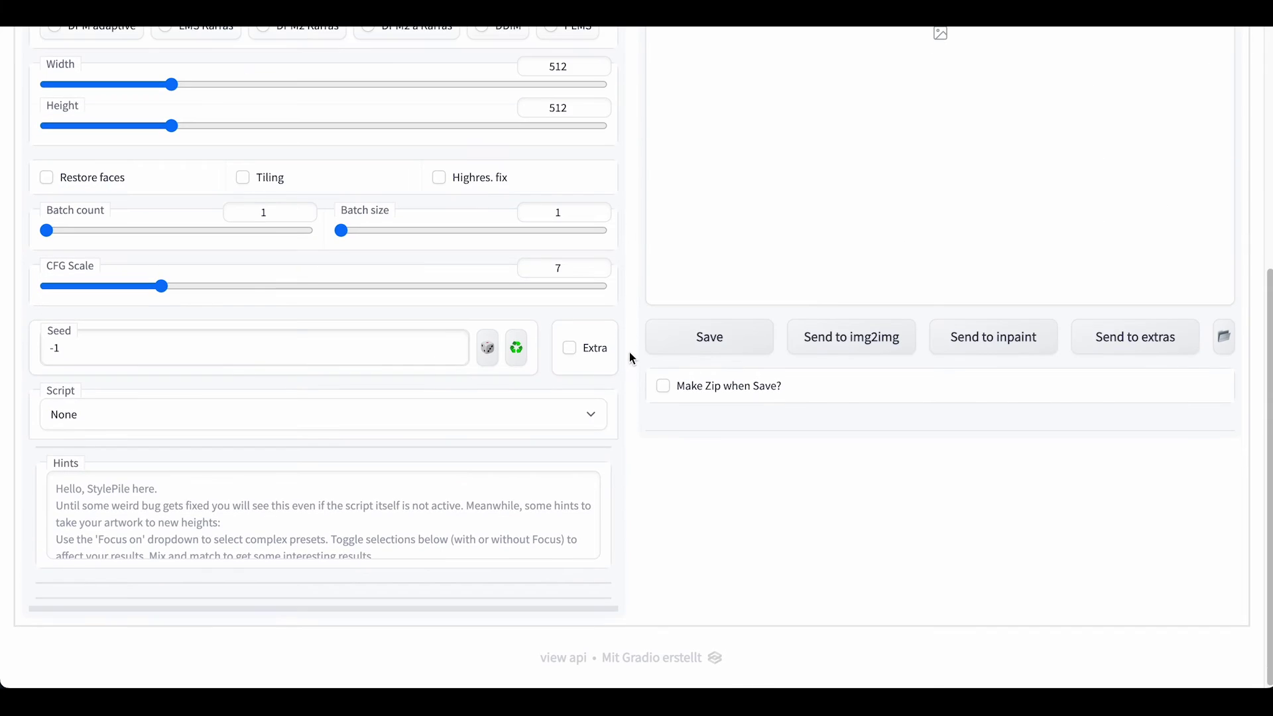
left_click(358, 416)
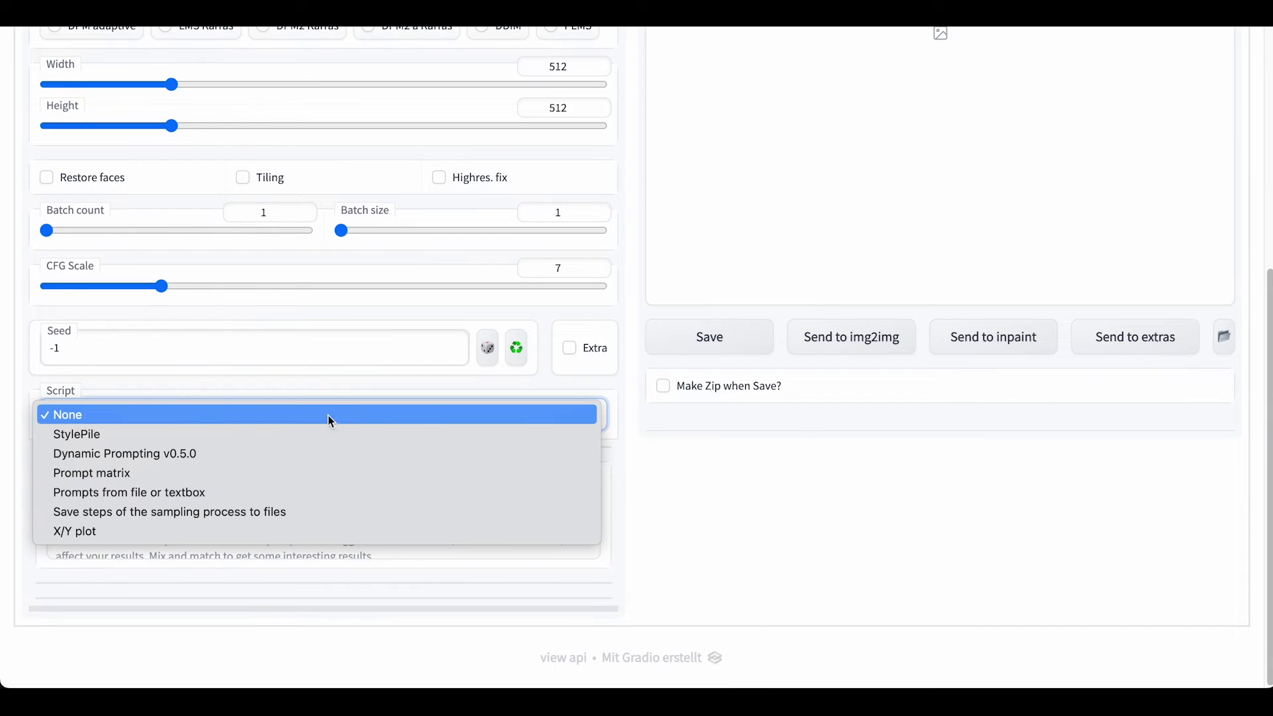
left_click(219, 454)
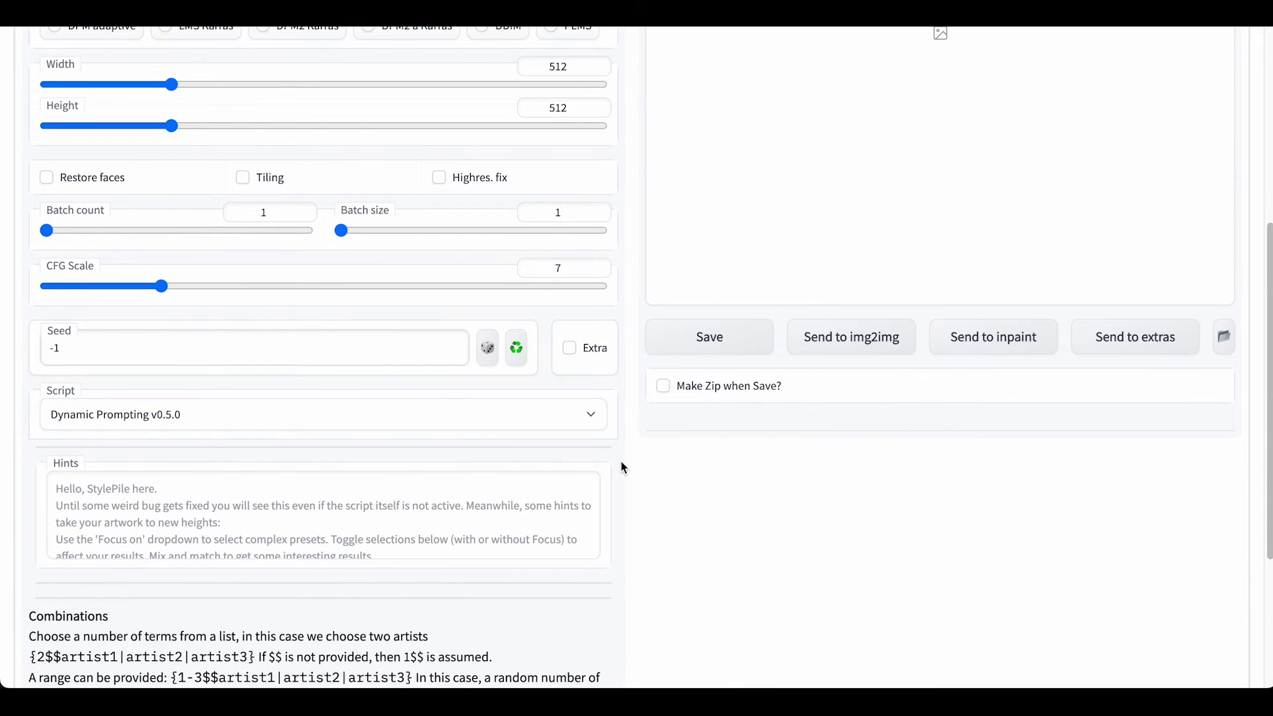
scroll(623, 467, "down", 4)
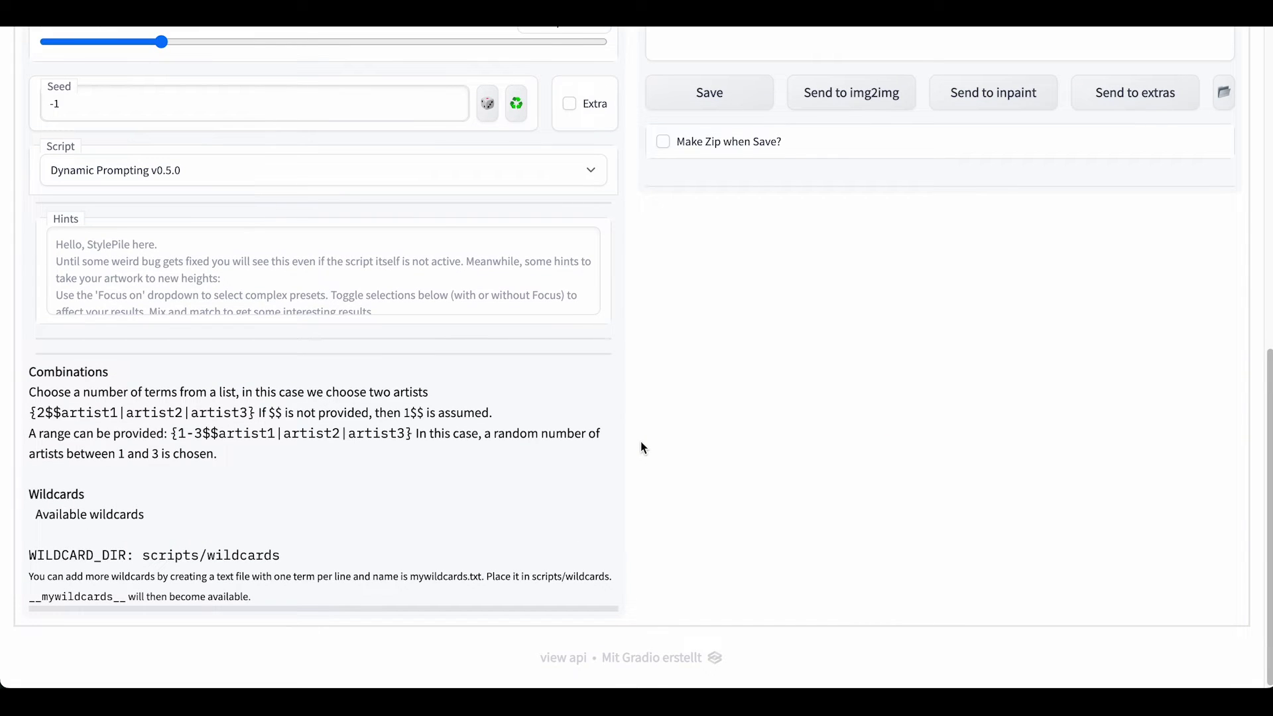
scroll(642, 448, "up", 1)
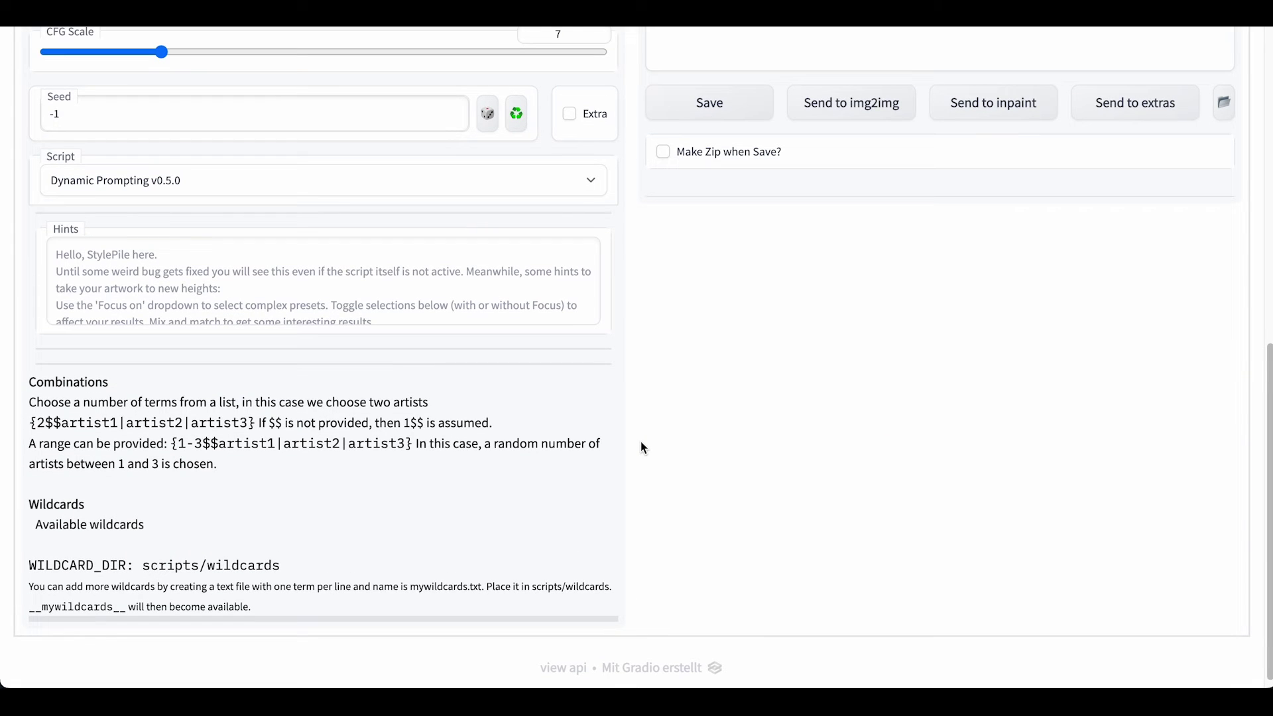
scroll(642, 448, "up", 10)
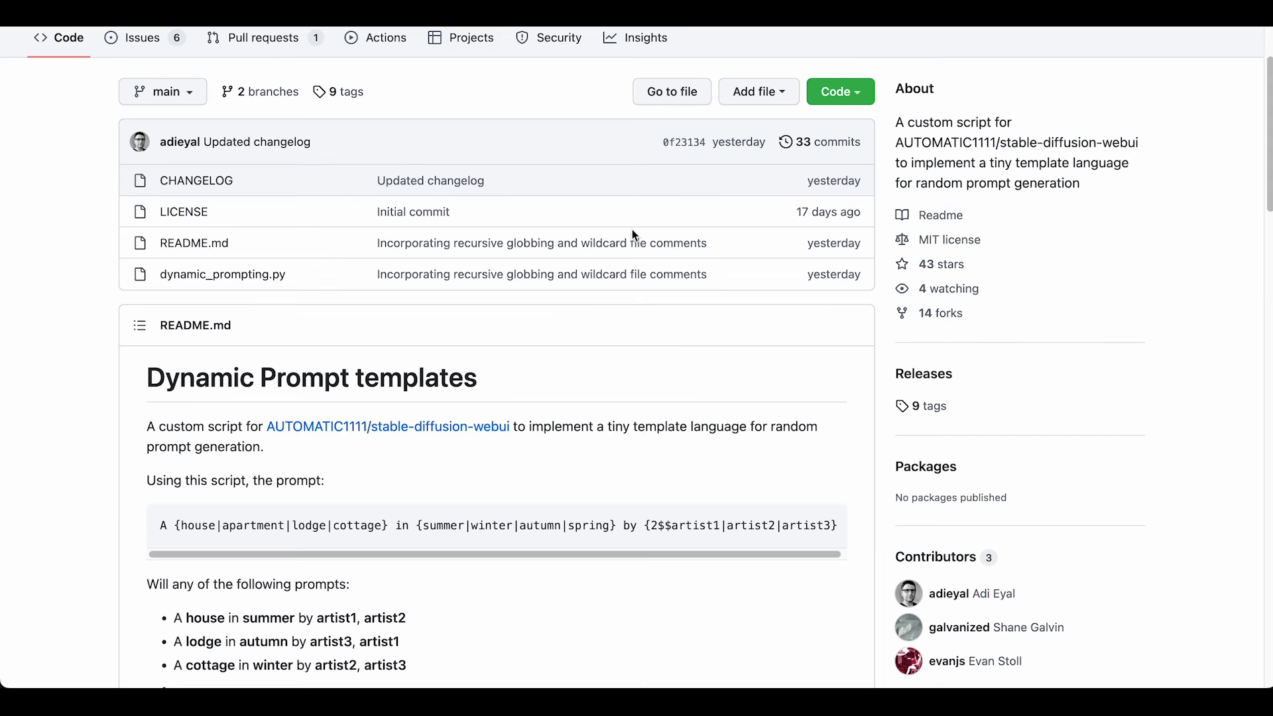
- Scroll the README to the house-and-season example template and select its prompt text
scroll(99, 374, "down", 3)
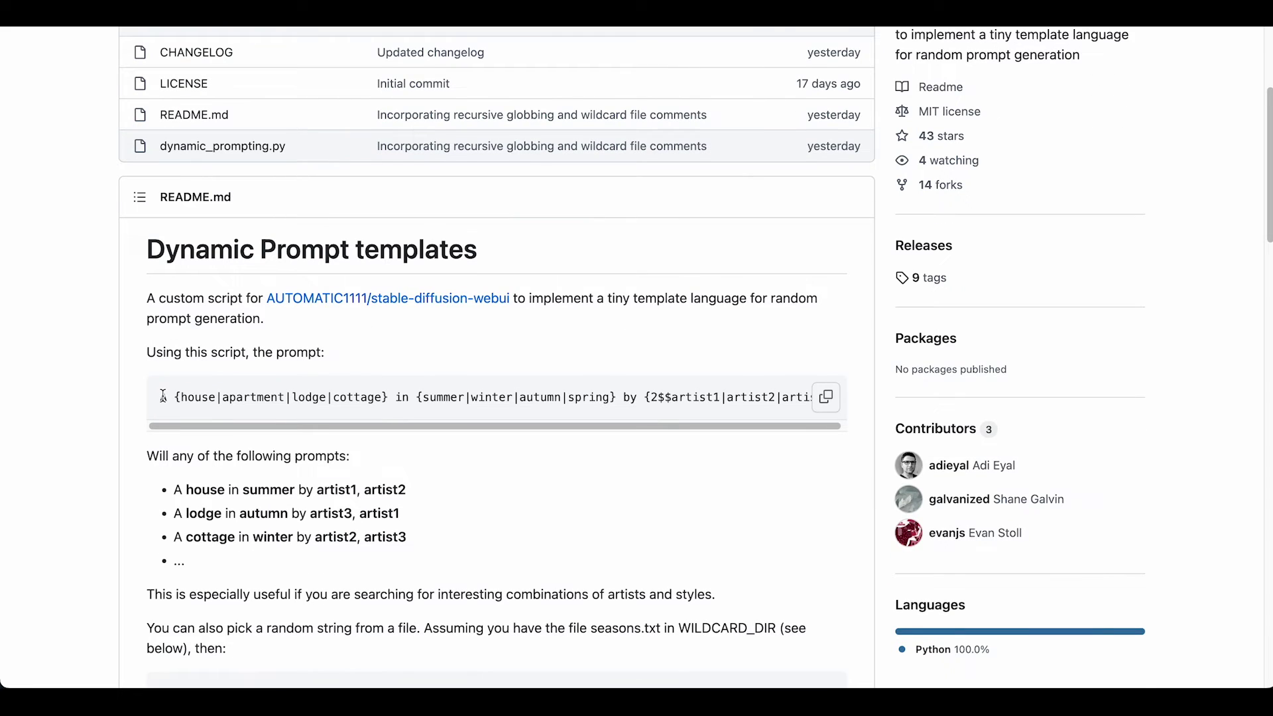
scroll(161, 395, "down", 1)
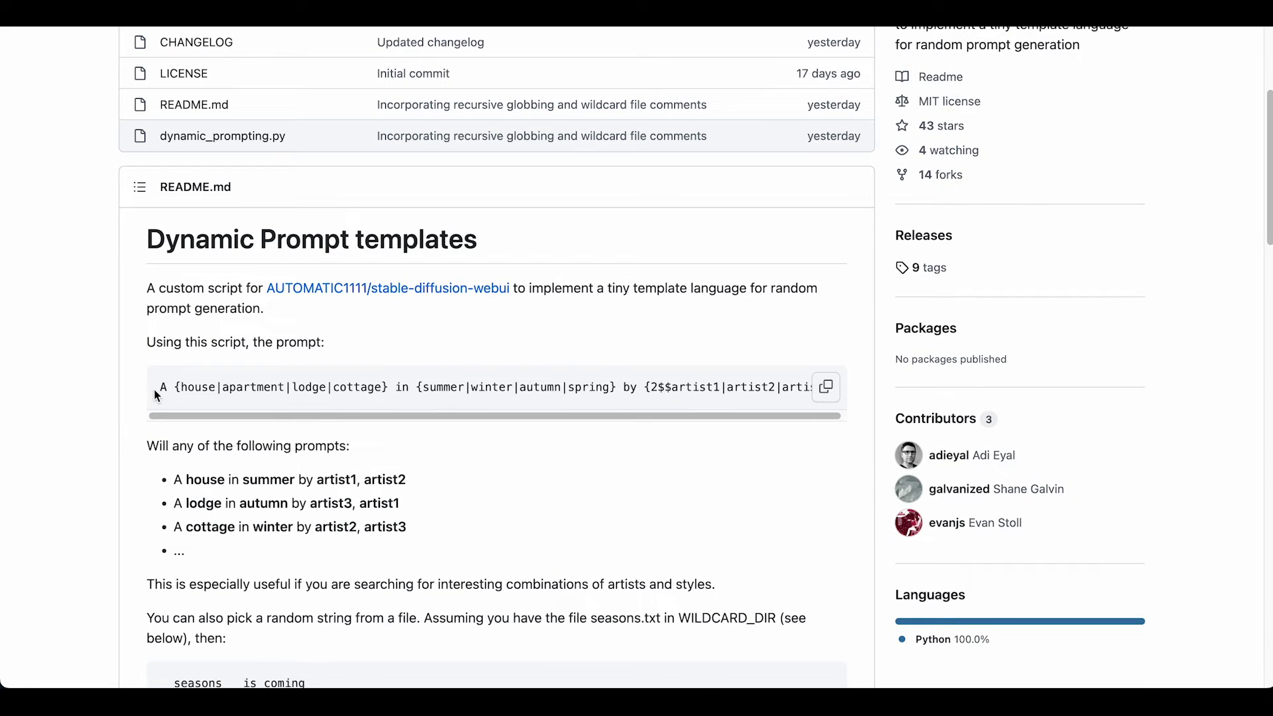
left_click_drag(157, 390, 616, 386)
key("ctrl+c")
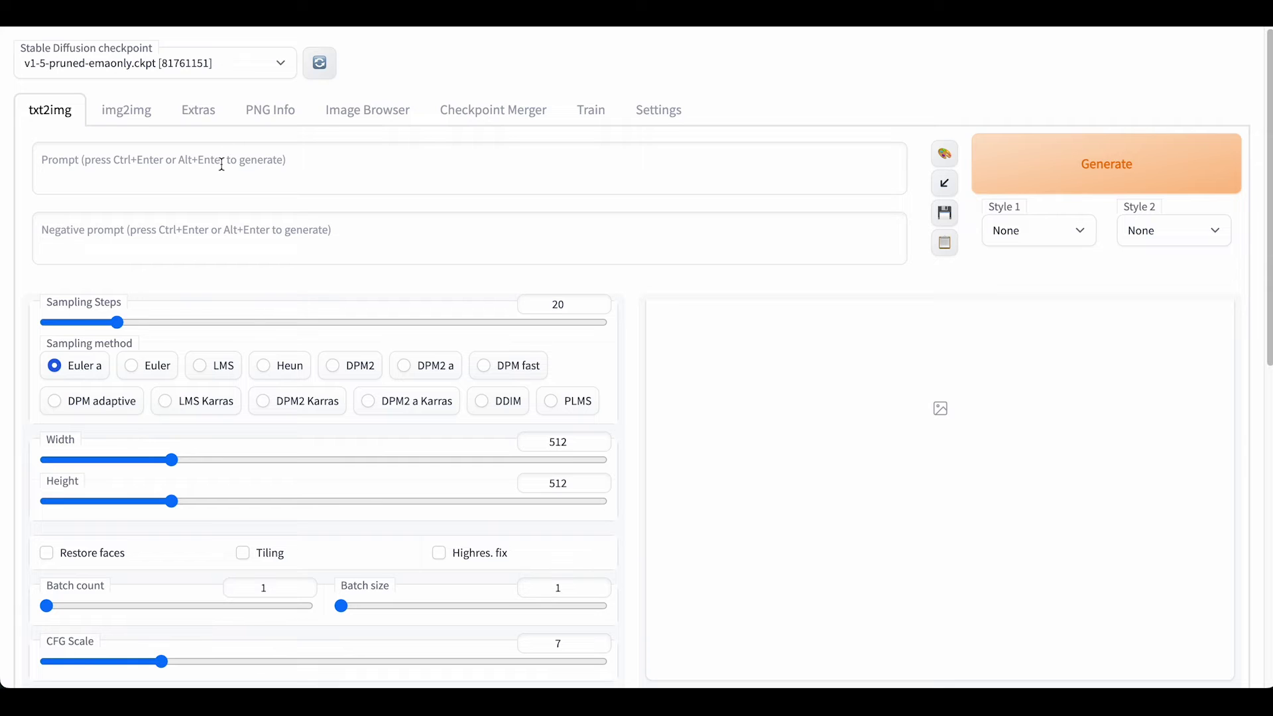
- Paste the house/season template into the prompt and set batch count to 10
left_click(222, 165)
key("ctrl+v")
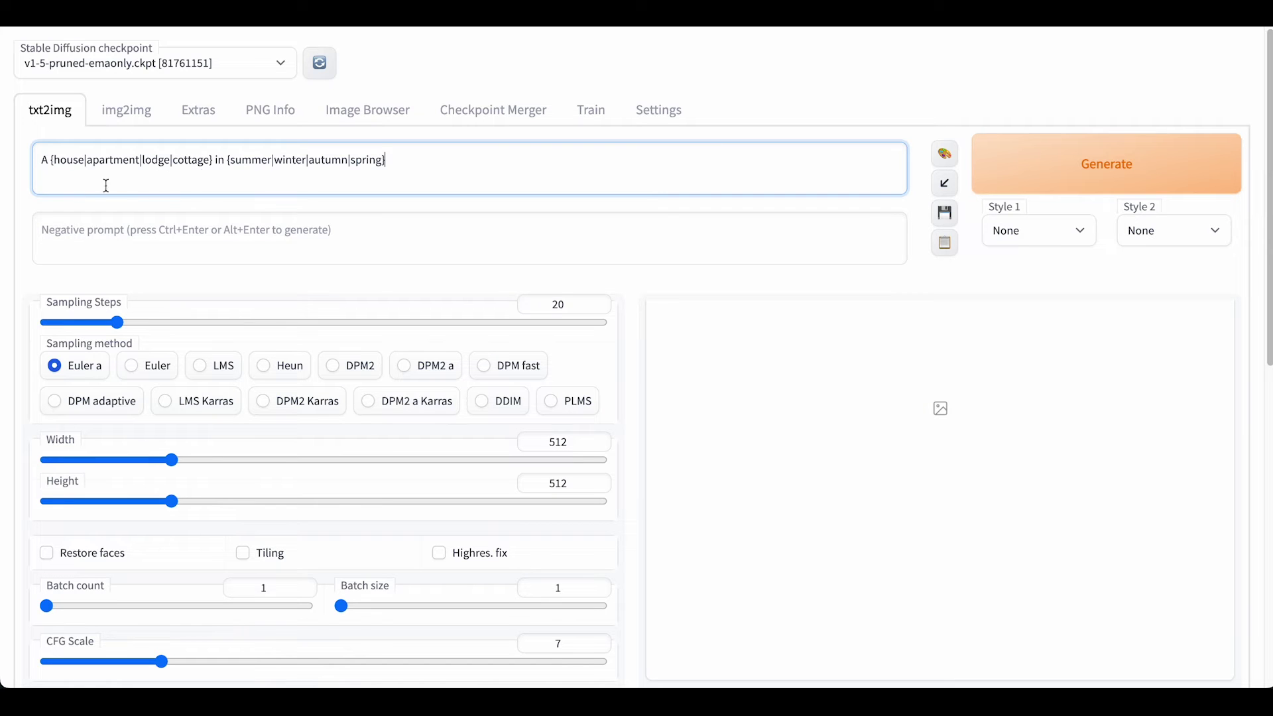
scroll(30, 236, "down", 3)
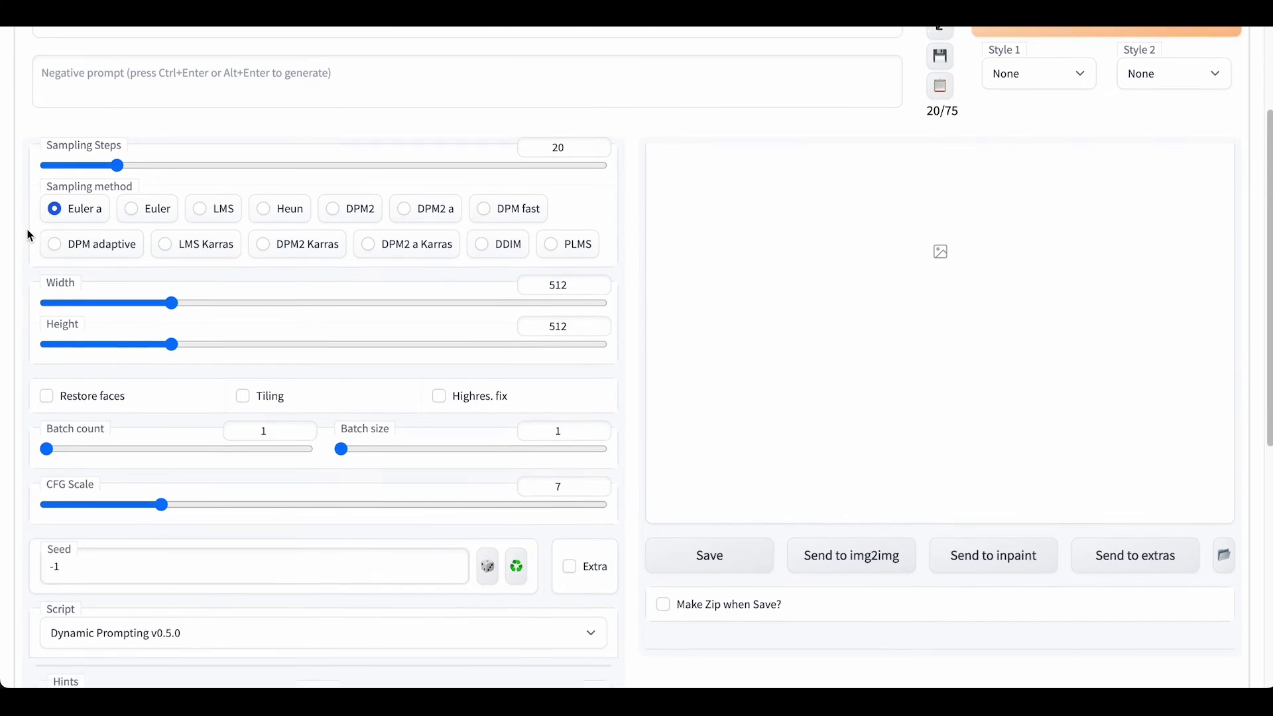
scroll(28, 304, "down", 2)
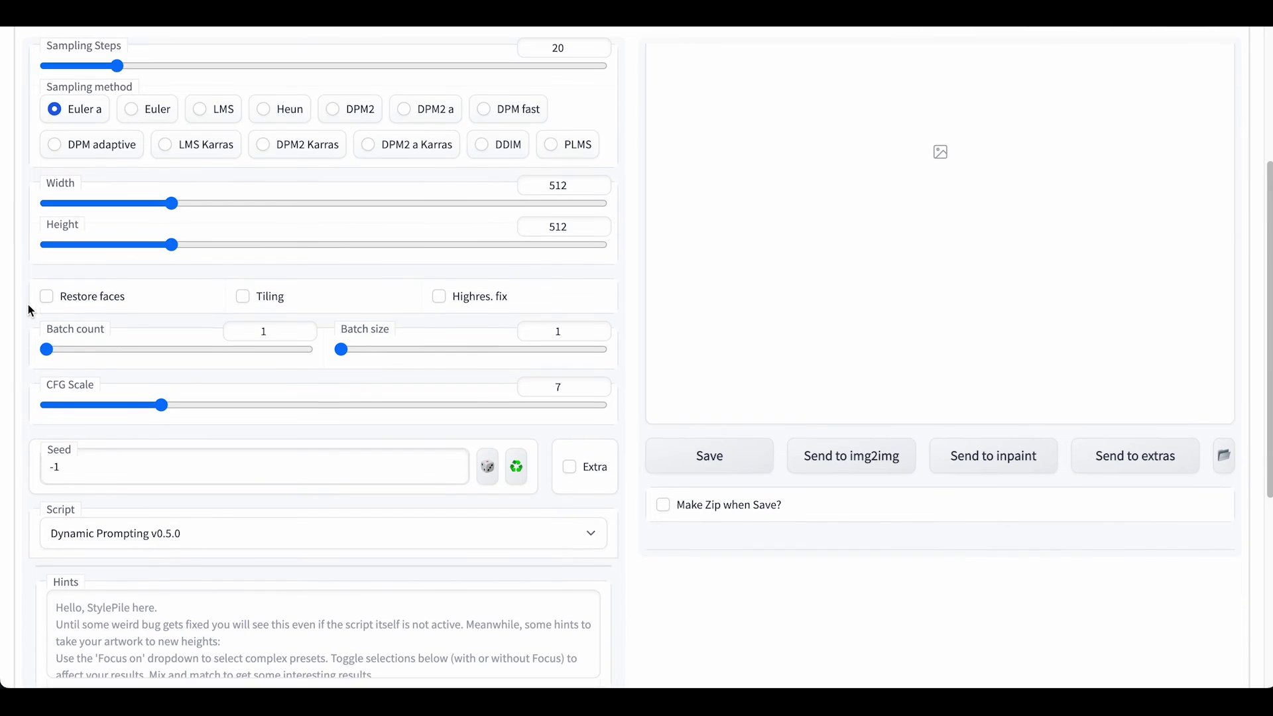
left_click_drag(94, 350, 71, 346)
- Generate the ten images, then view the combined grid full-screen and close it
scroll(638, 348, "up", 5)
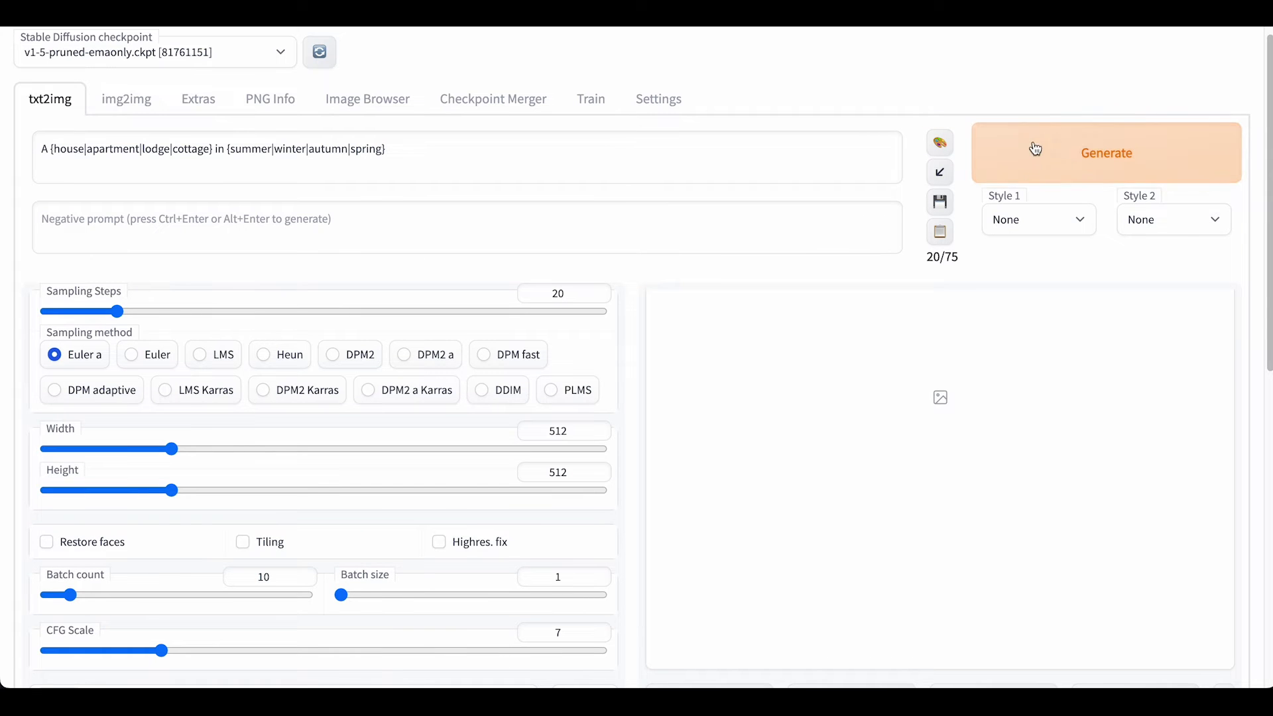
left_click(1037, 153)
scroll(631, 286, "down", 2)
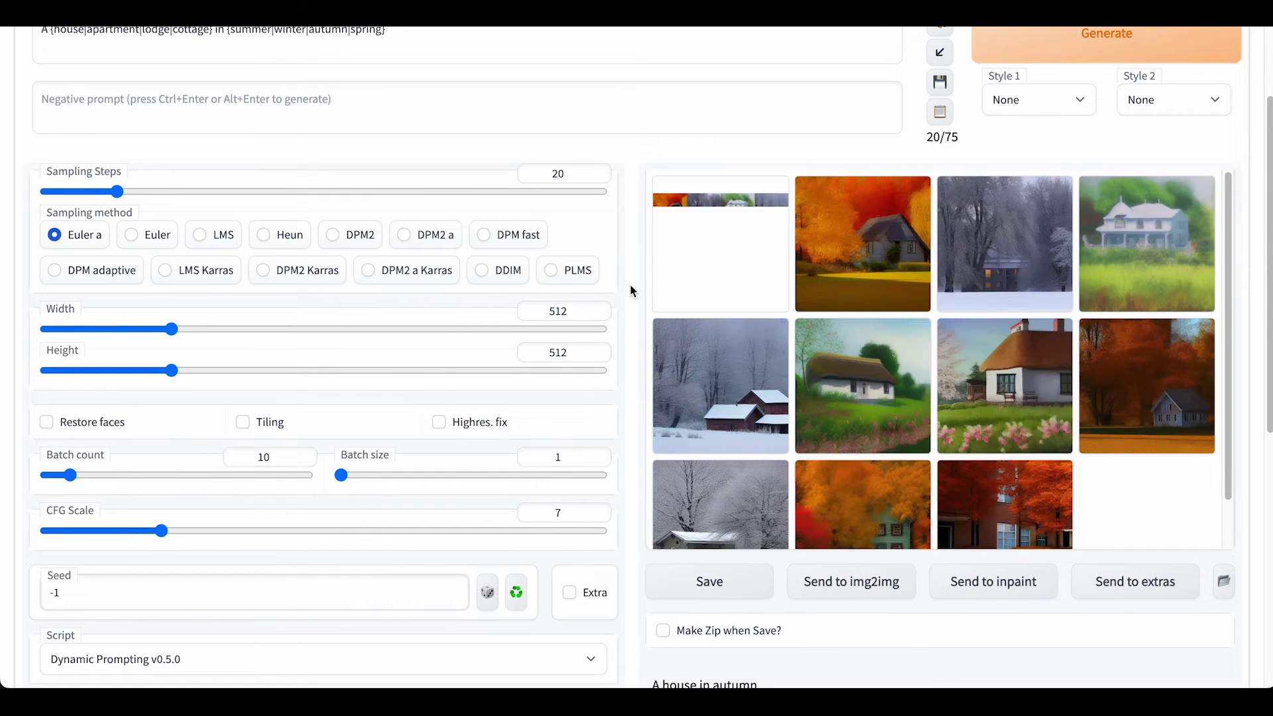
left_click(655, 279)
left_click(872, 341)
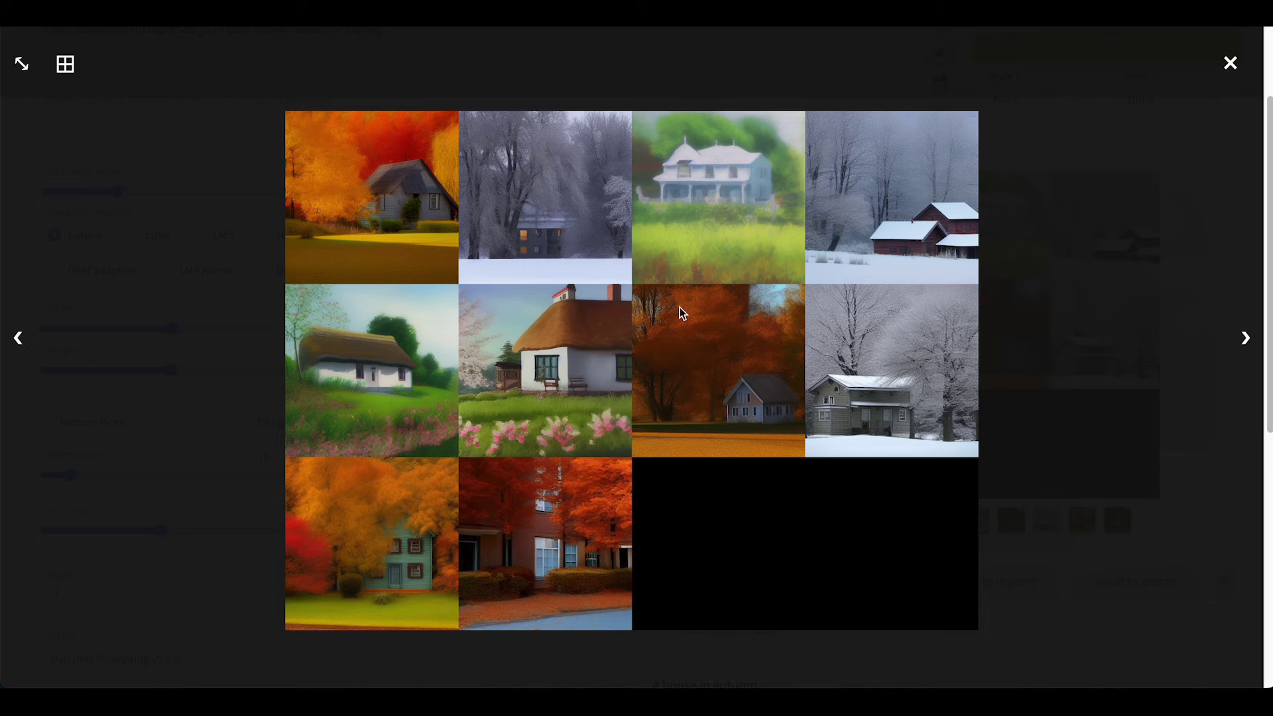
left_click(1076, 329)
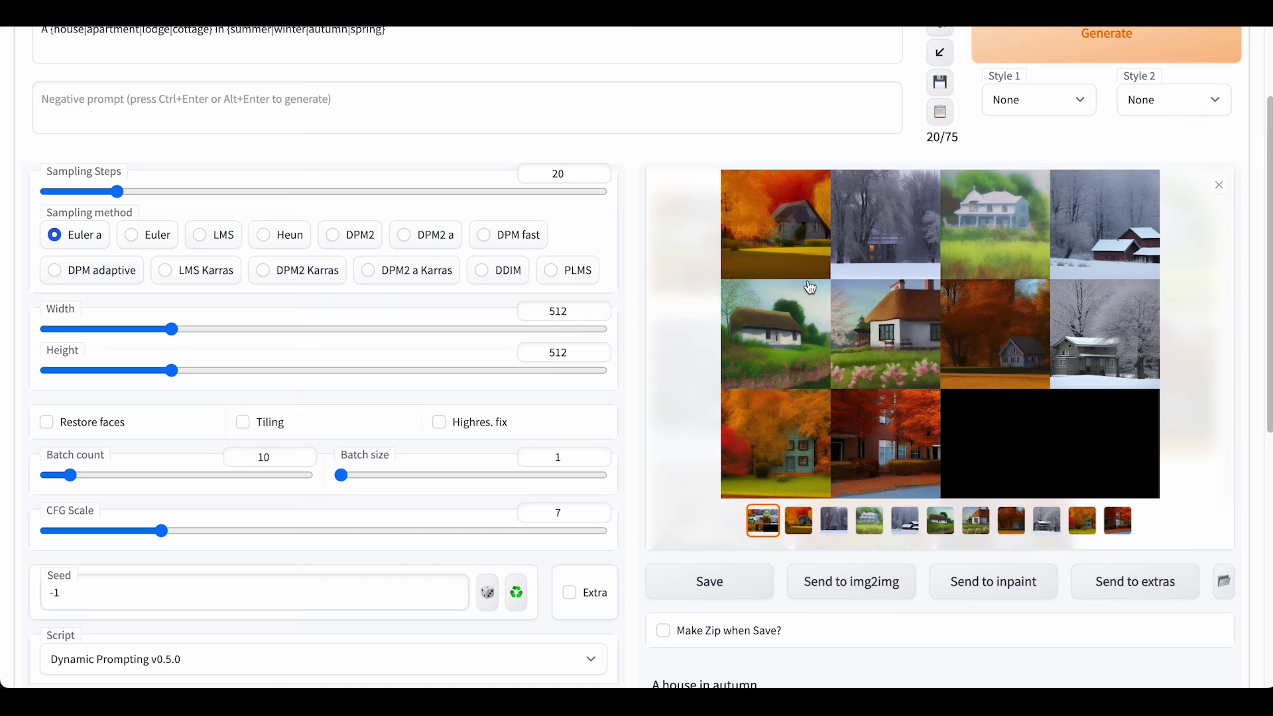
scroll(632, 322, "up", 2)
- In Image Browser, inspect generation info for the autumn apartment, thatched cottage and summer house images
left_click(379, 113)
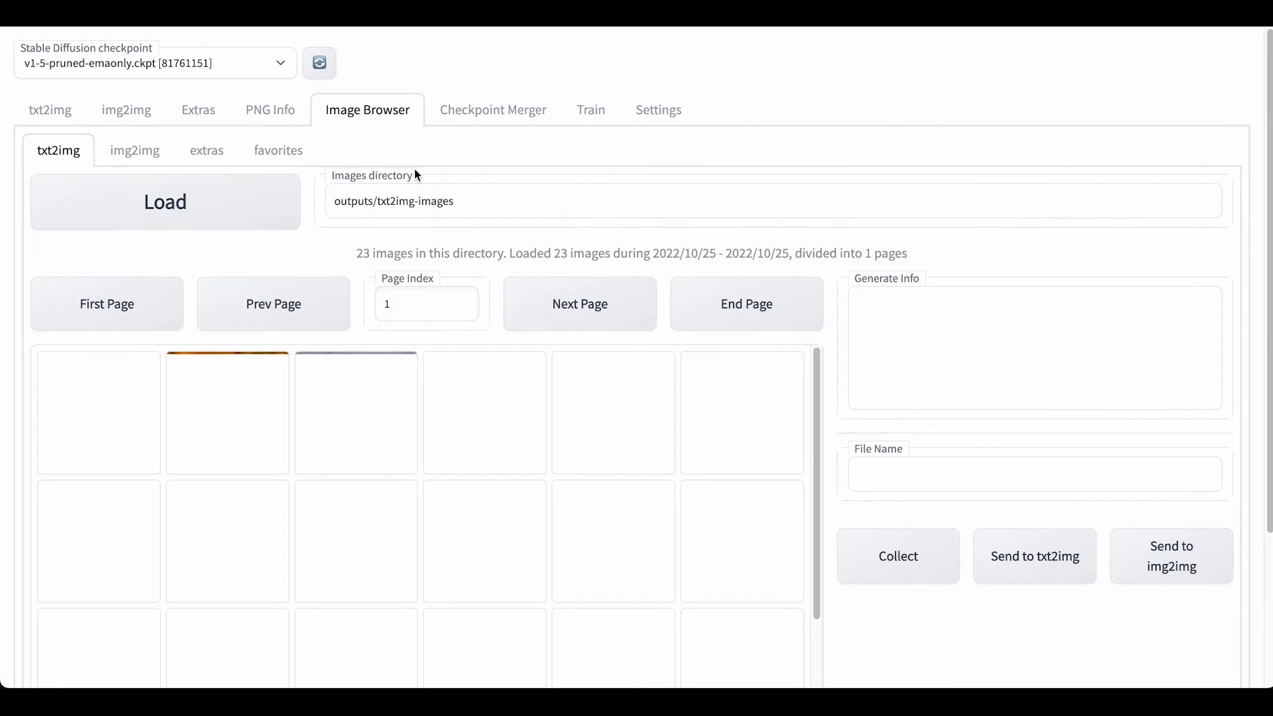
scroll(835, 324, "down", 1)
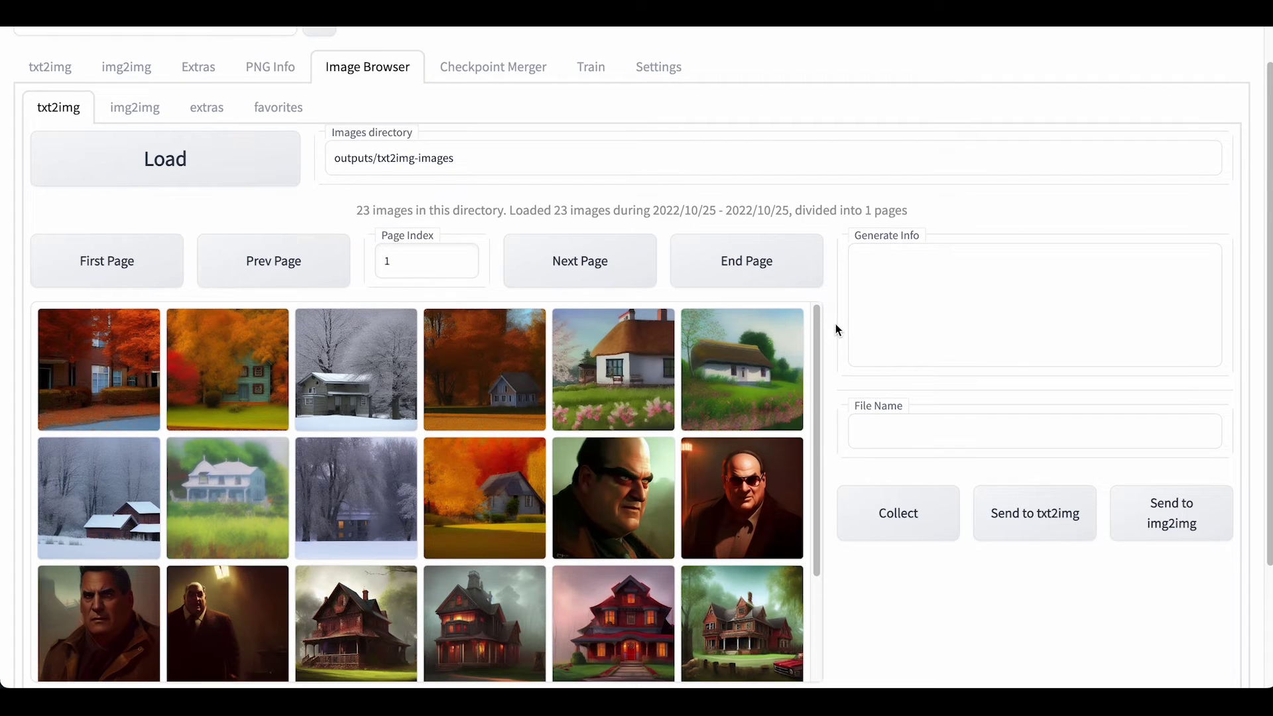
left_click(100, 395)
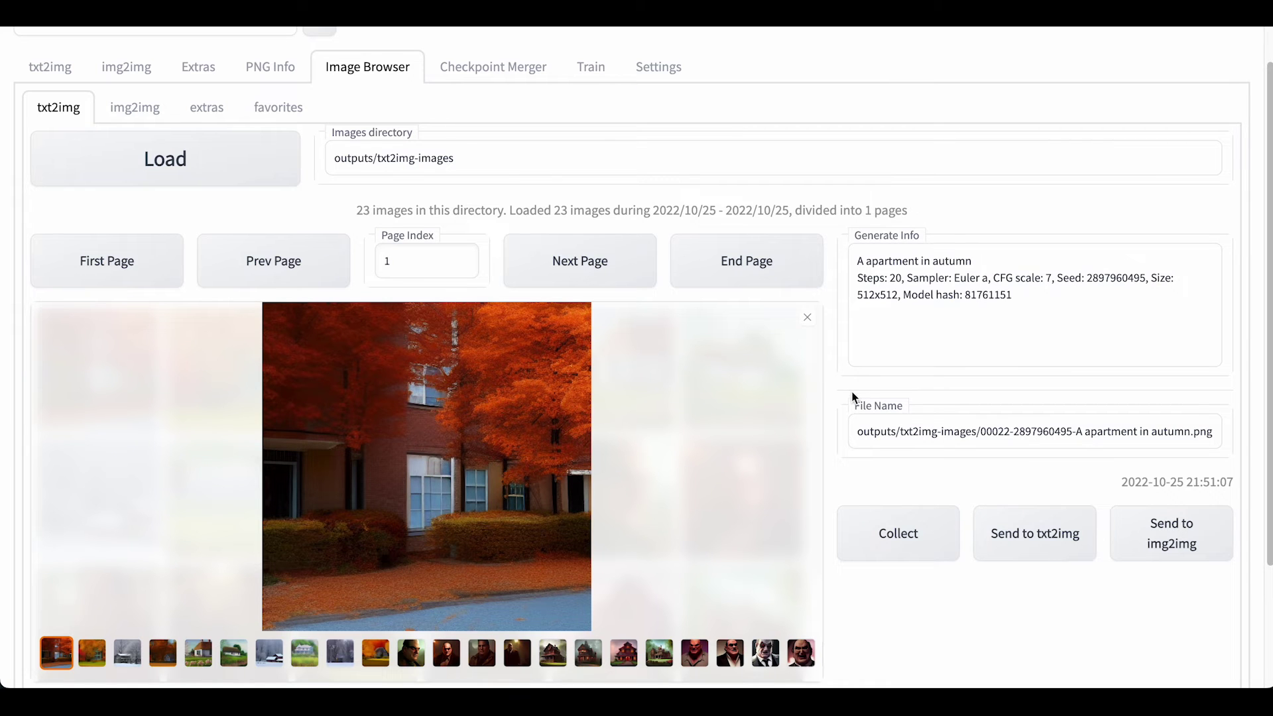
scroll(854, 397, "down", 1)
left_click(199, 621)
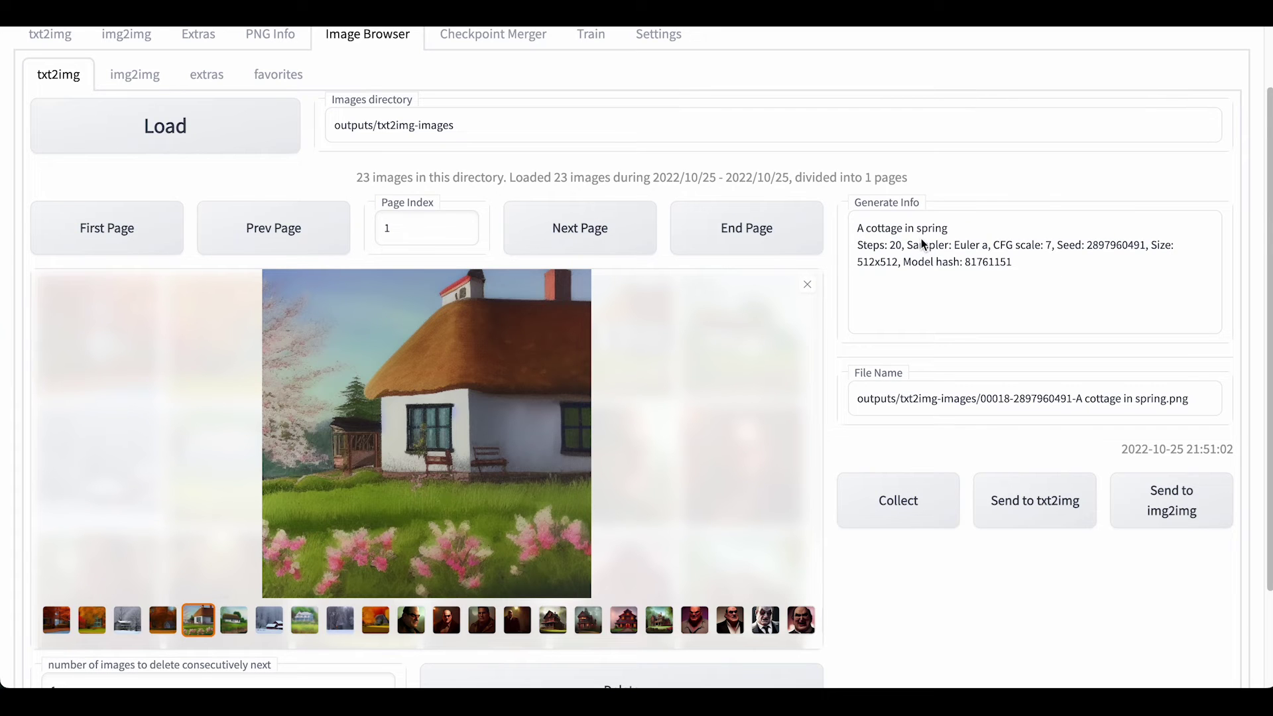
left_click(304, 621)
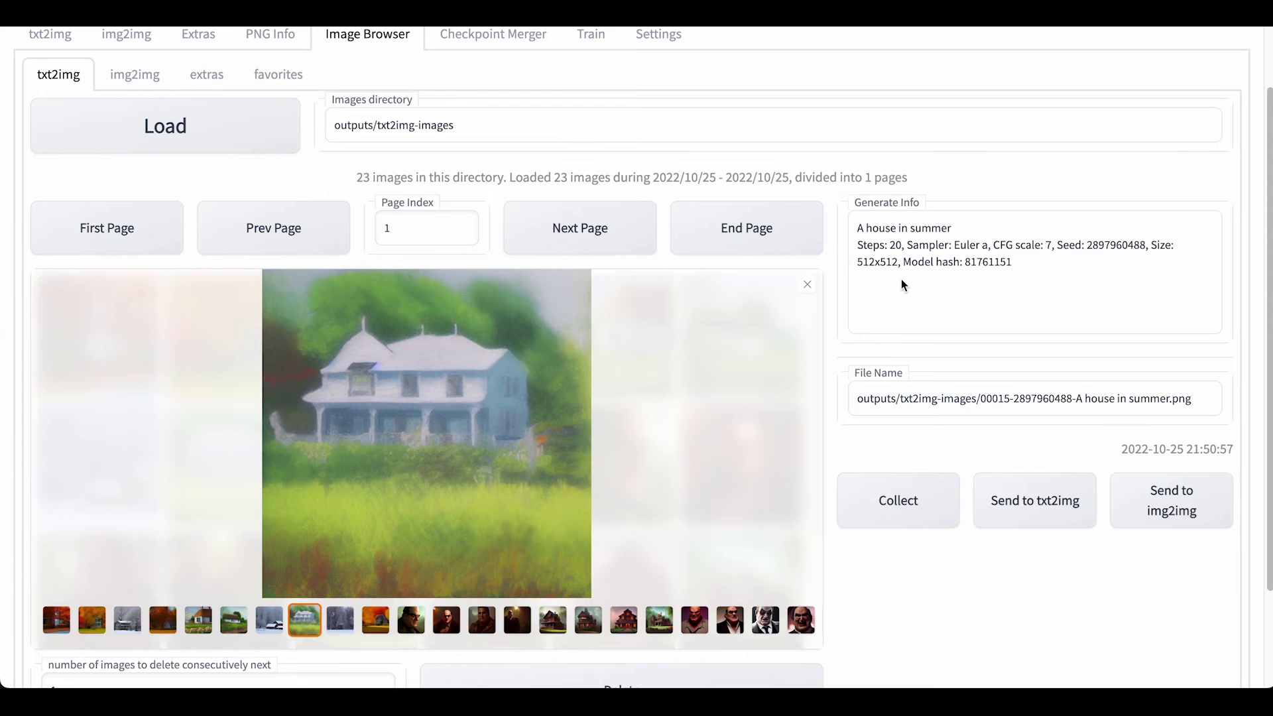
left_click(810, 285)
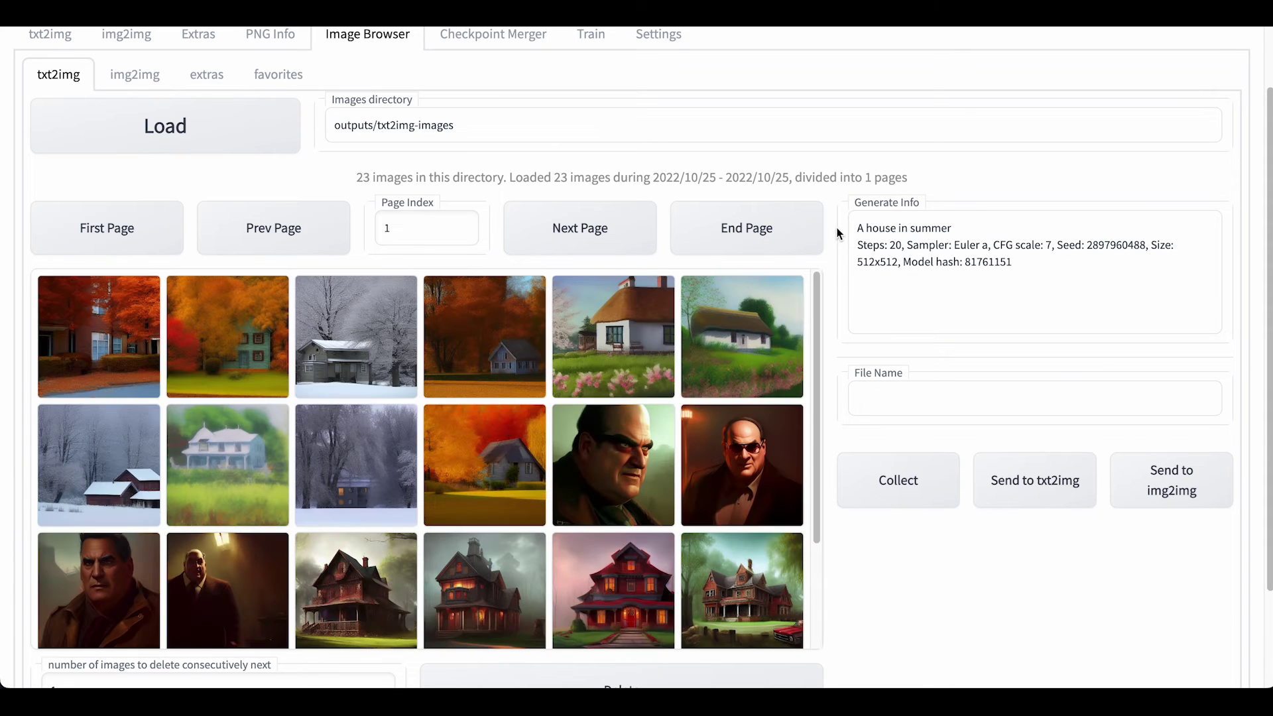
scroll(837, 225, "up", 2)
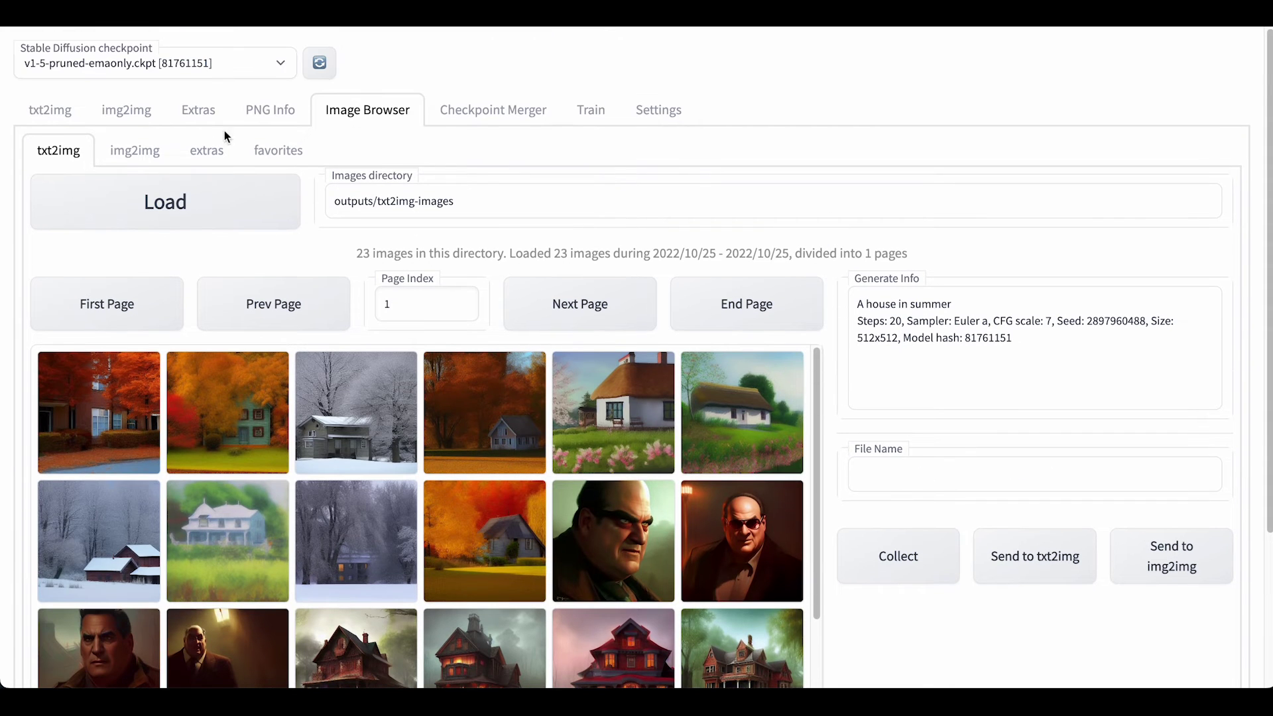
- Return to txt2img and close the enlarged grid preview to show the house thumbnails
left_click(60, 116)
scroll(637, 319, "down", 9)
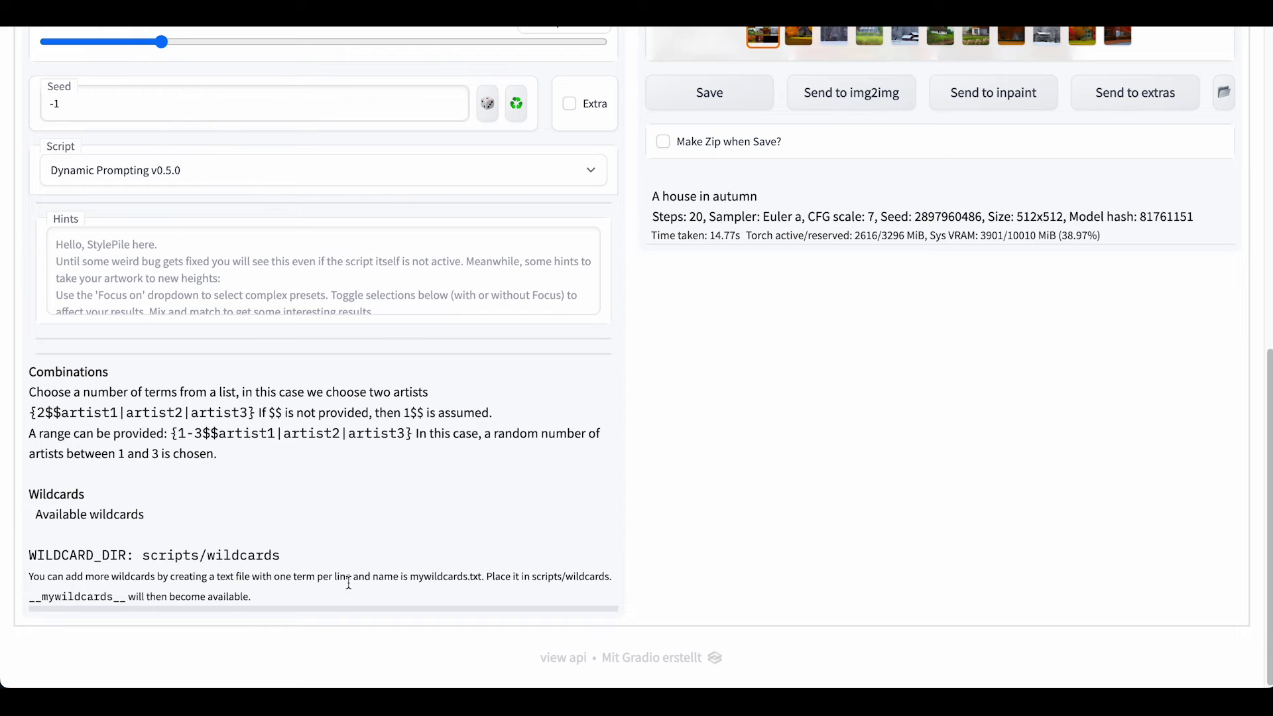
scroll(643, 479, "up", 4)
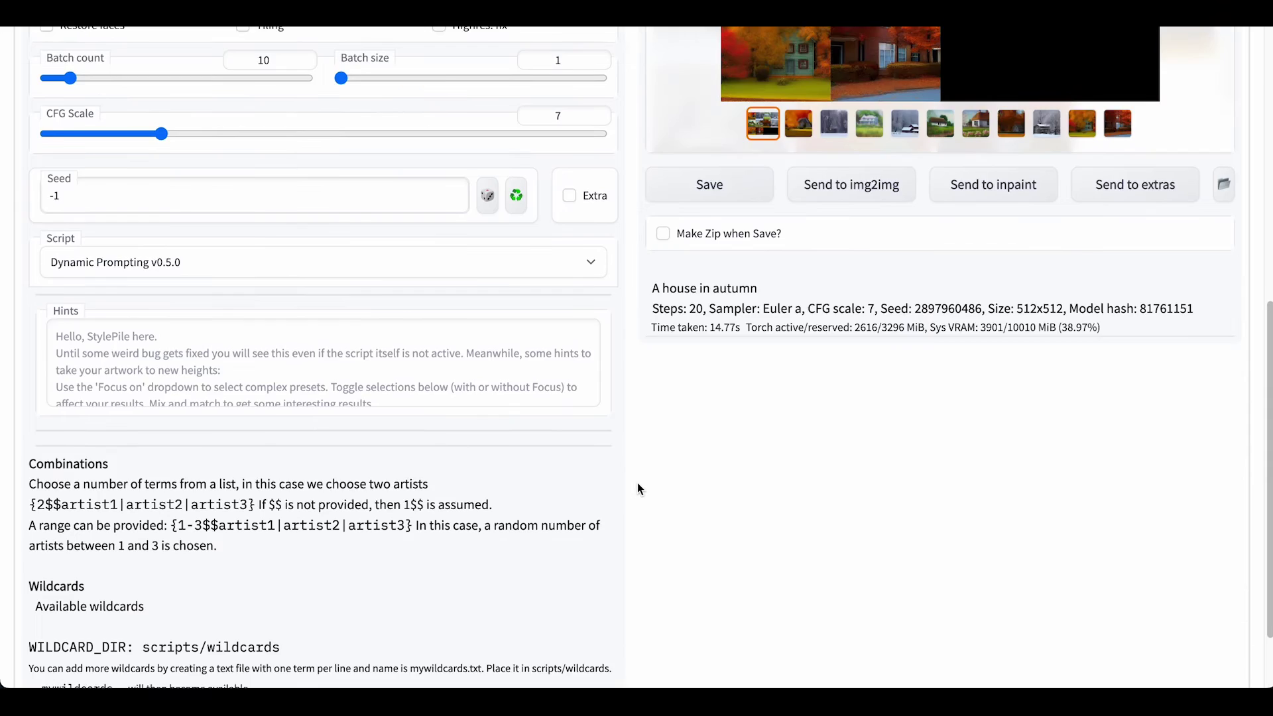
scroll(639, 490, "up", 4)
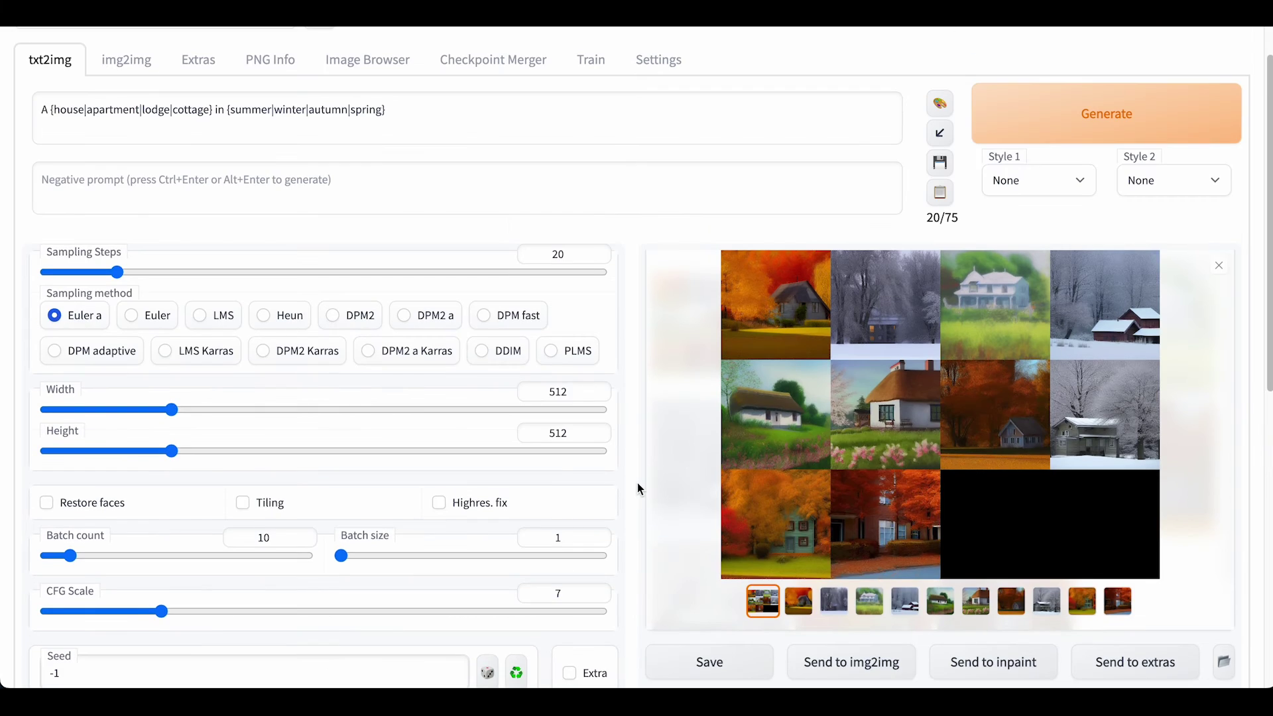
scroll(638, 489, "up", 1)
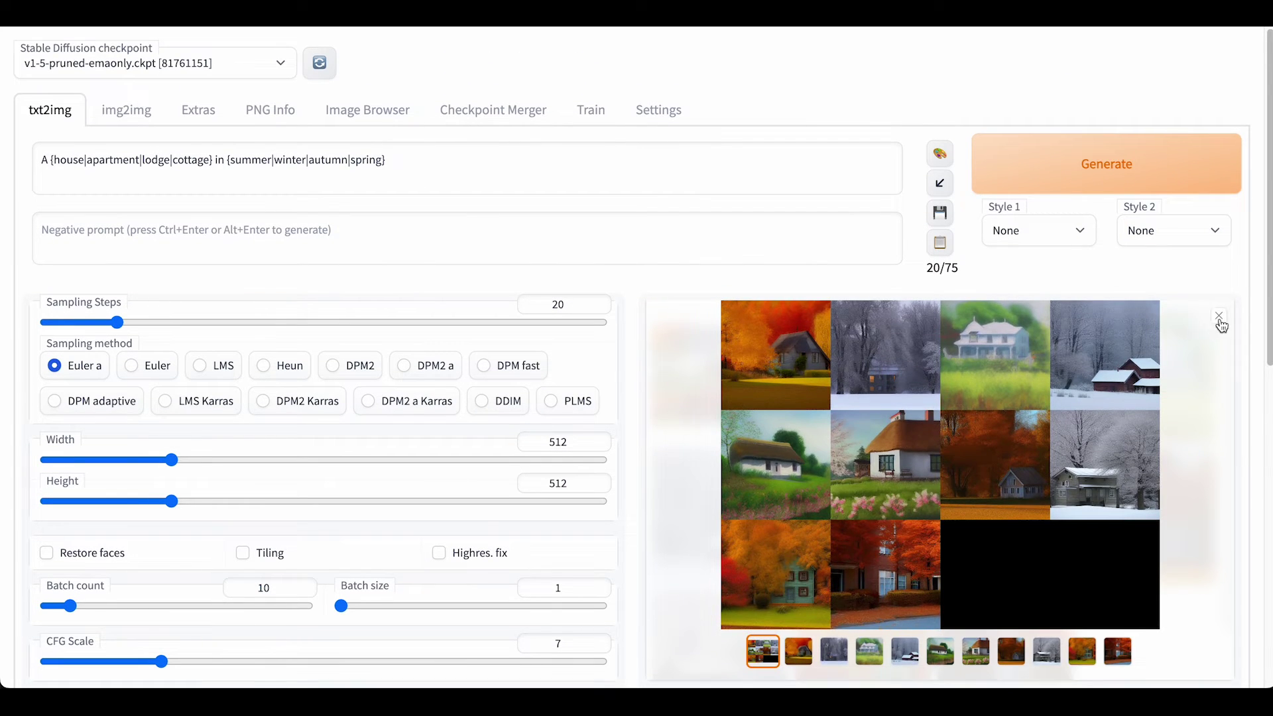
left_click(1220, 317)
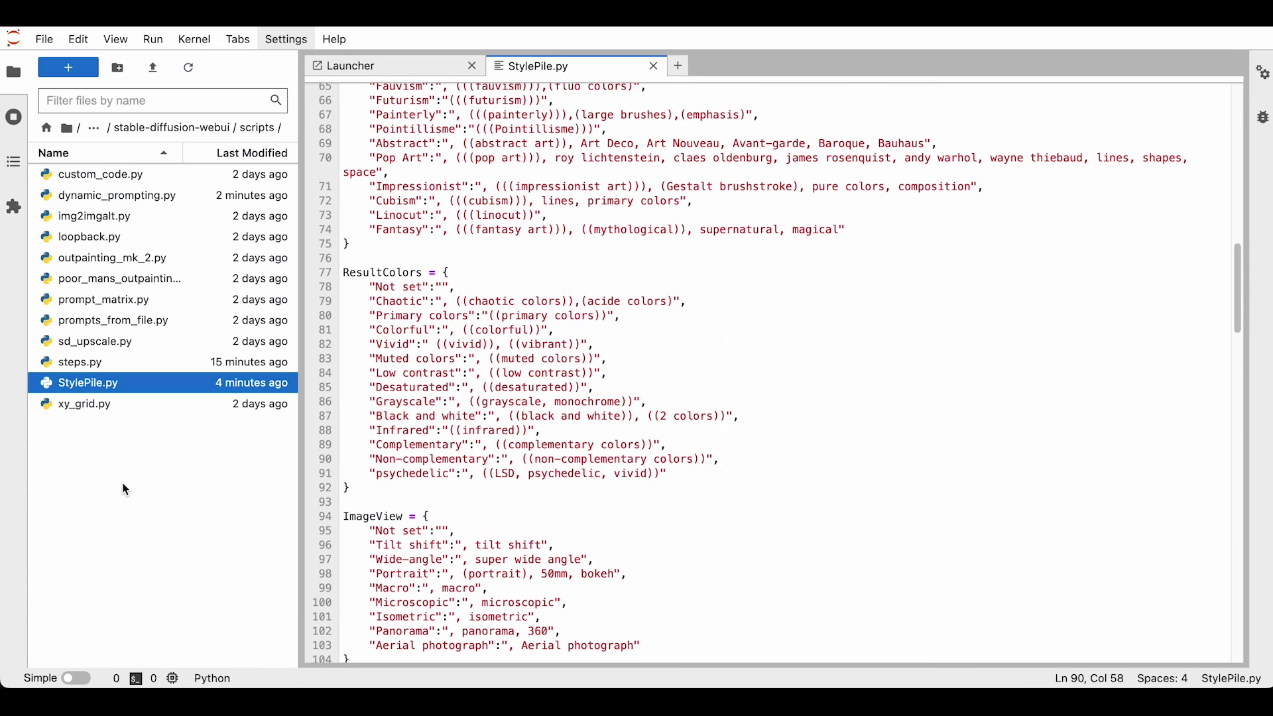
- Create a 'wildcards' folder in scripts and upload the wildcard text files into it
right_click(125, 489)
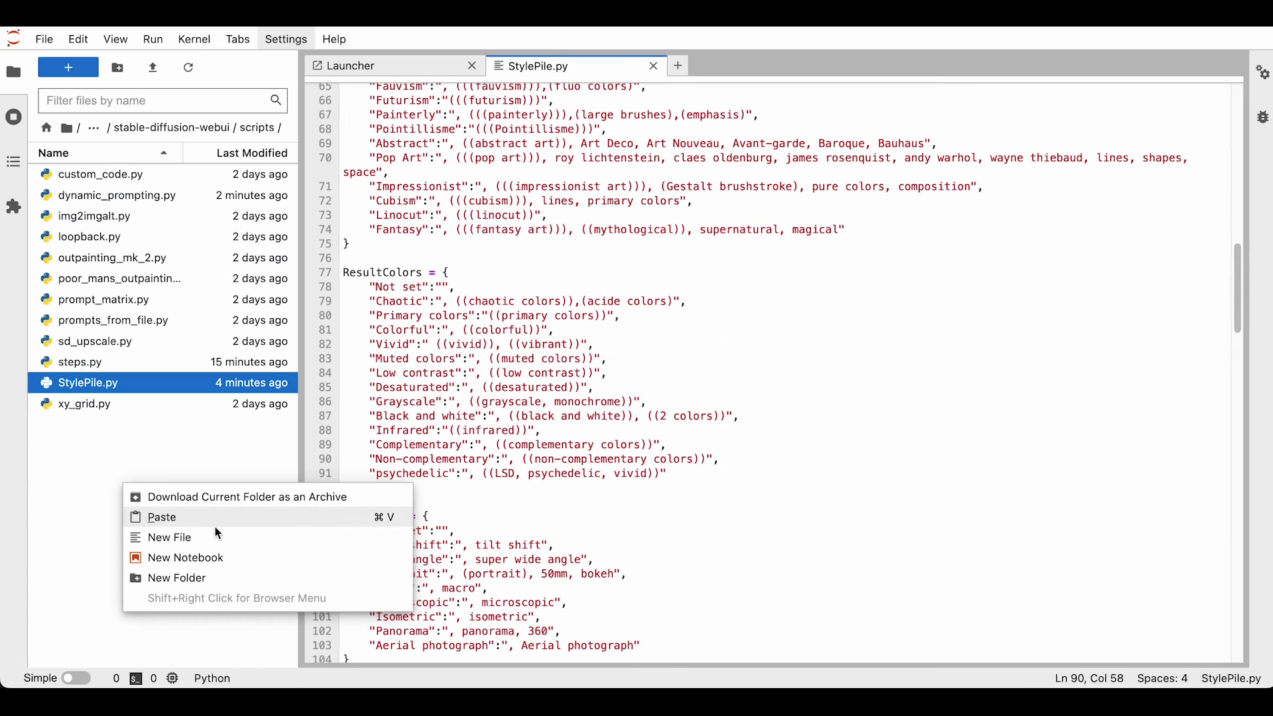
left_click(188, 576)
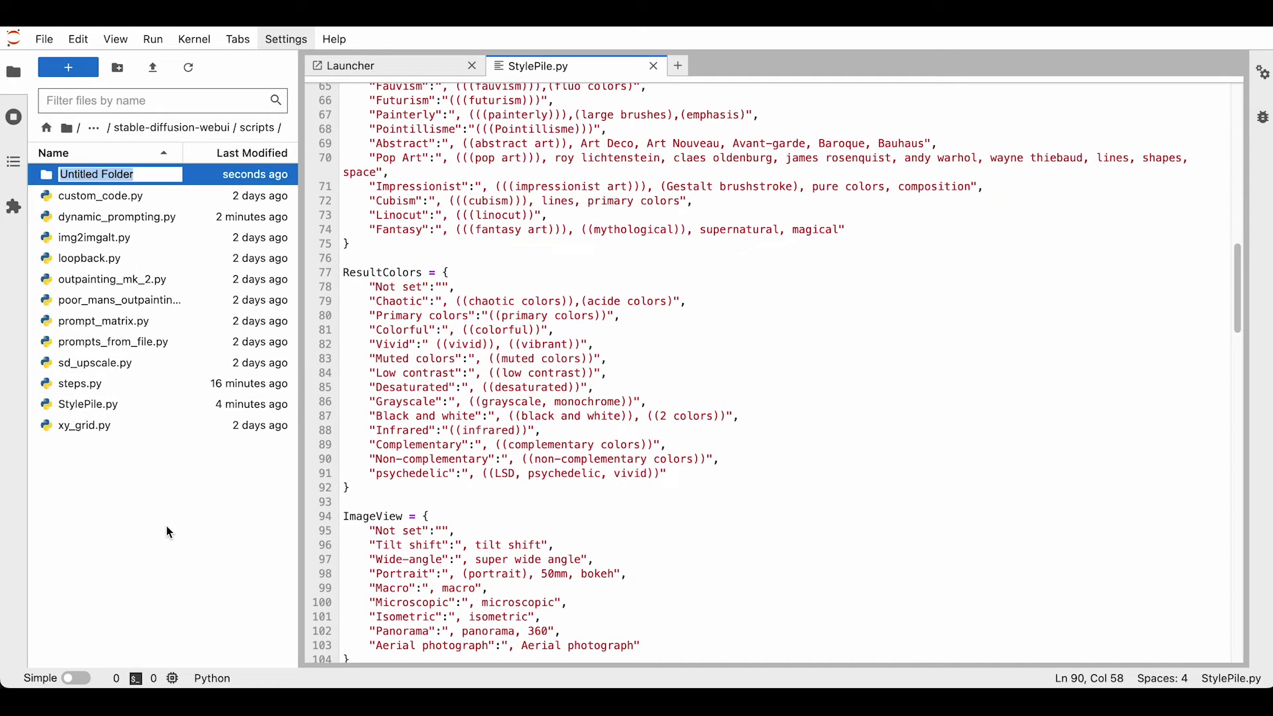
type("wildcards")
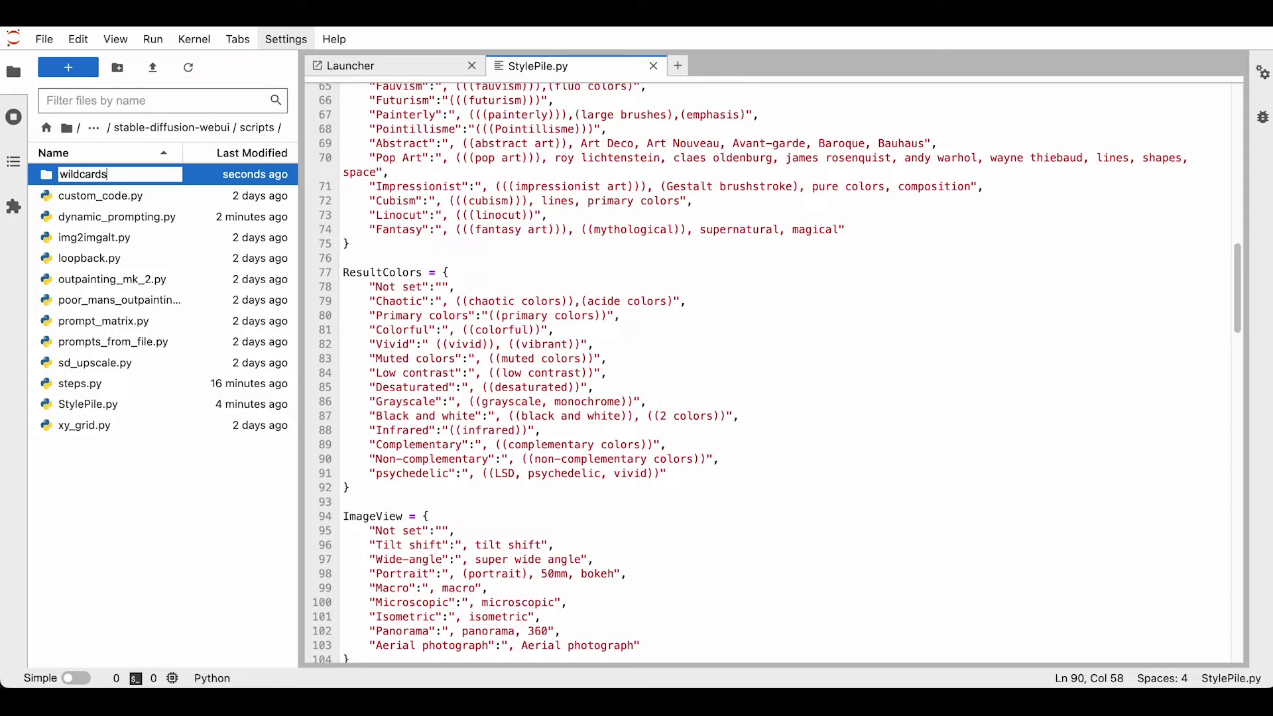
key("Return")
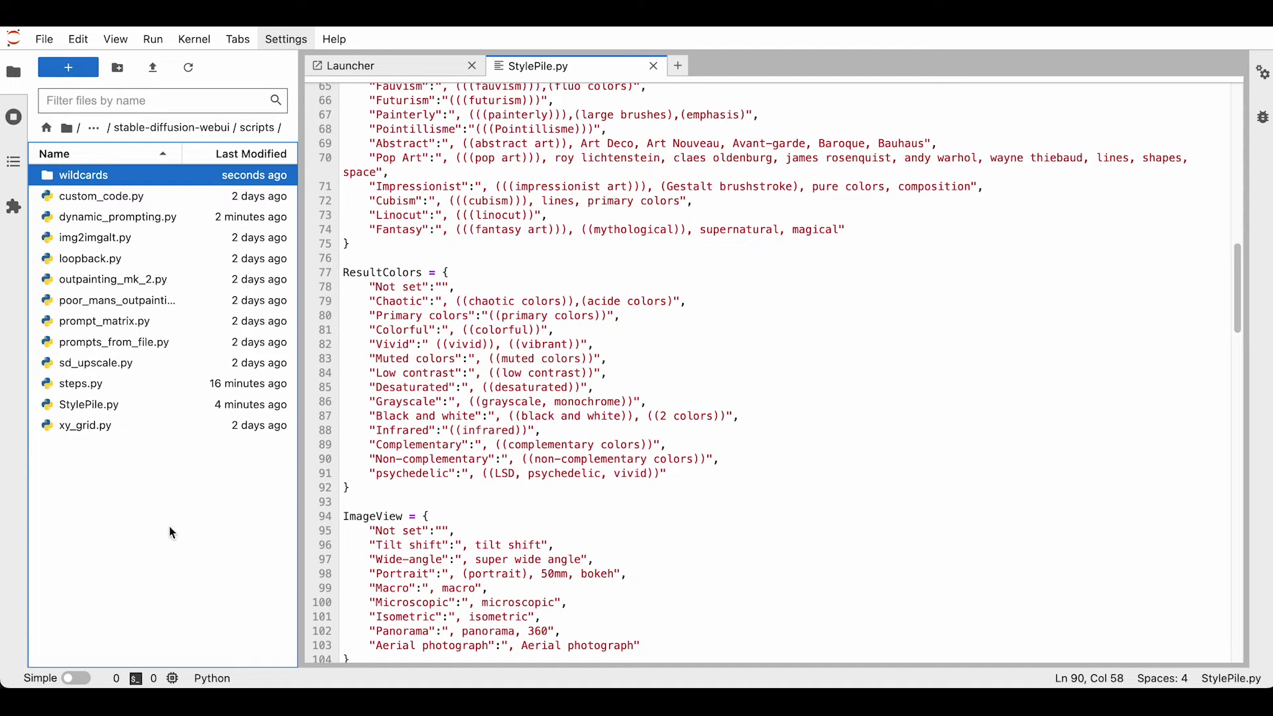
double_click(109, 176)
left_click_drag(40, 494, 129, 492)
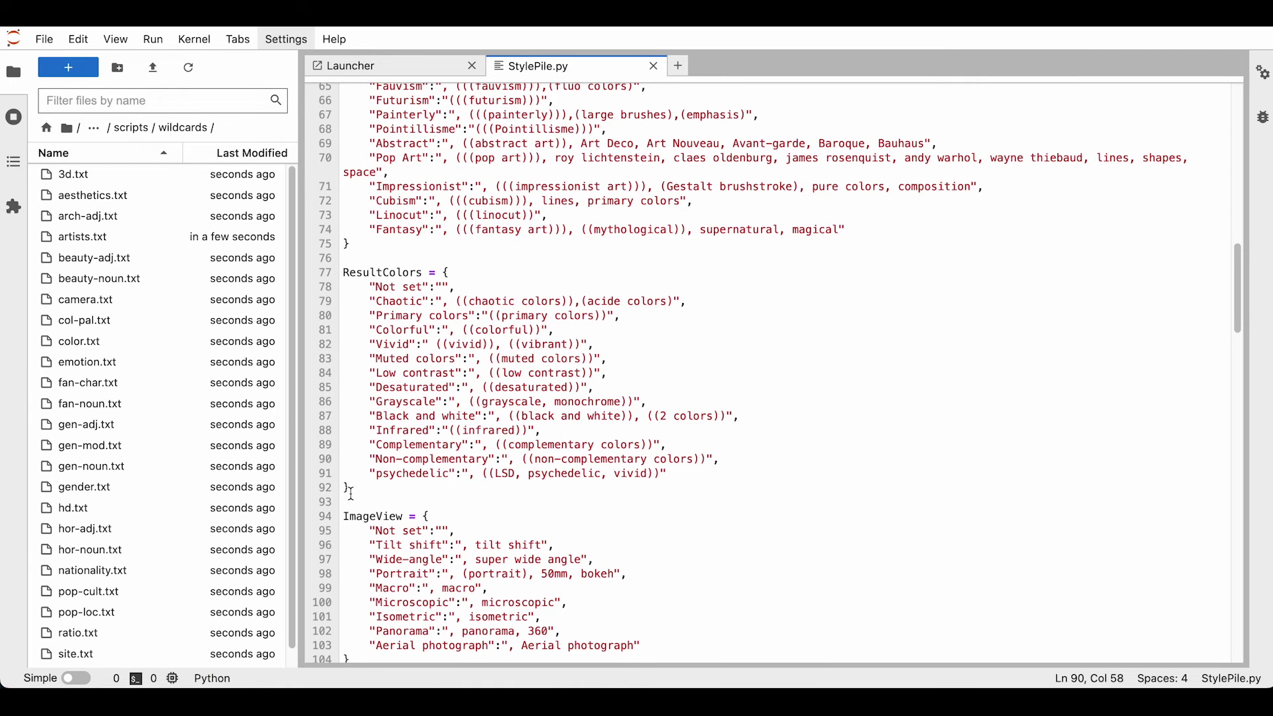
- Preview the camera, color, emotion, fan-char, fan-noun and gen-adj word lists, then return to JupyterLab
key("super+Tab")
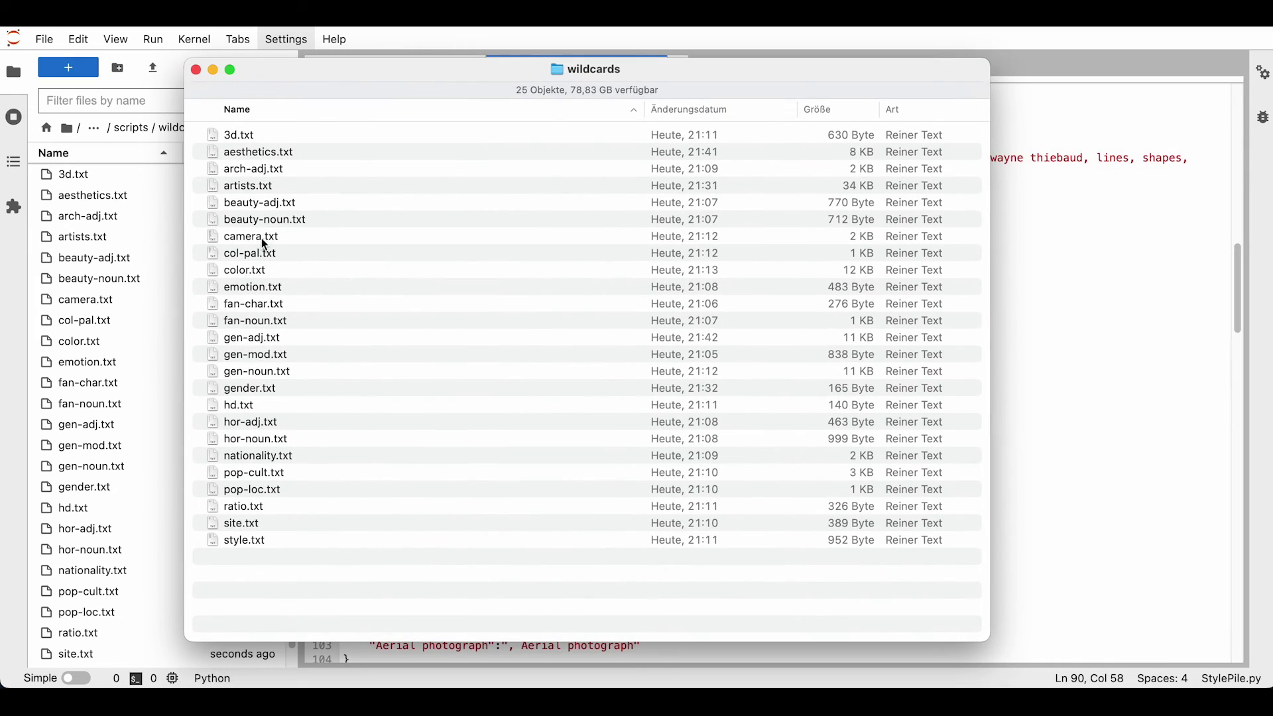
left_click(265, 238)
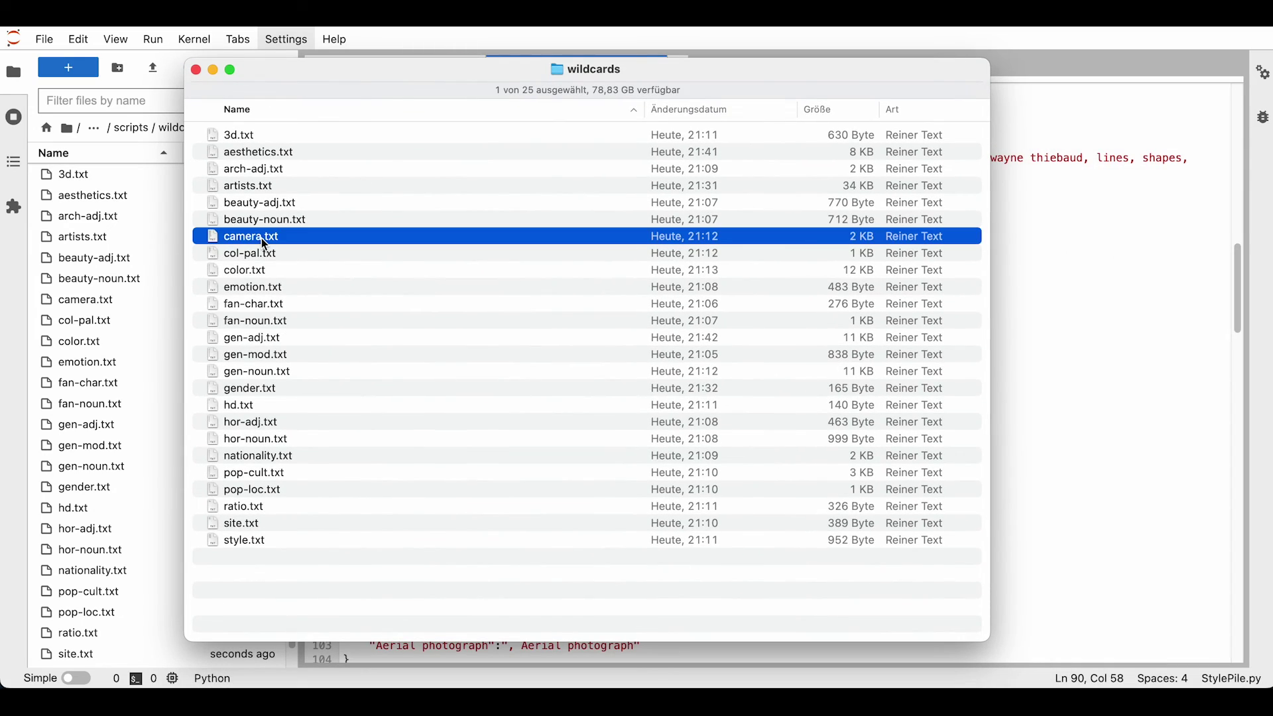
key("space")
key("Down")
key("Down")
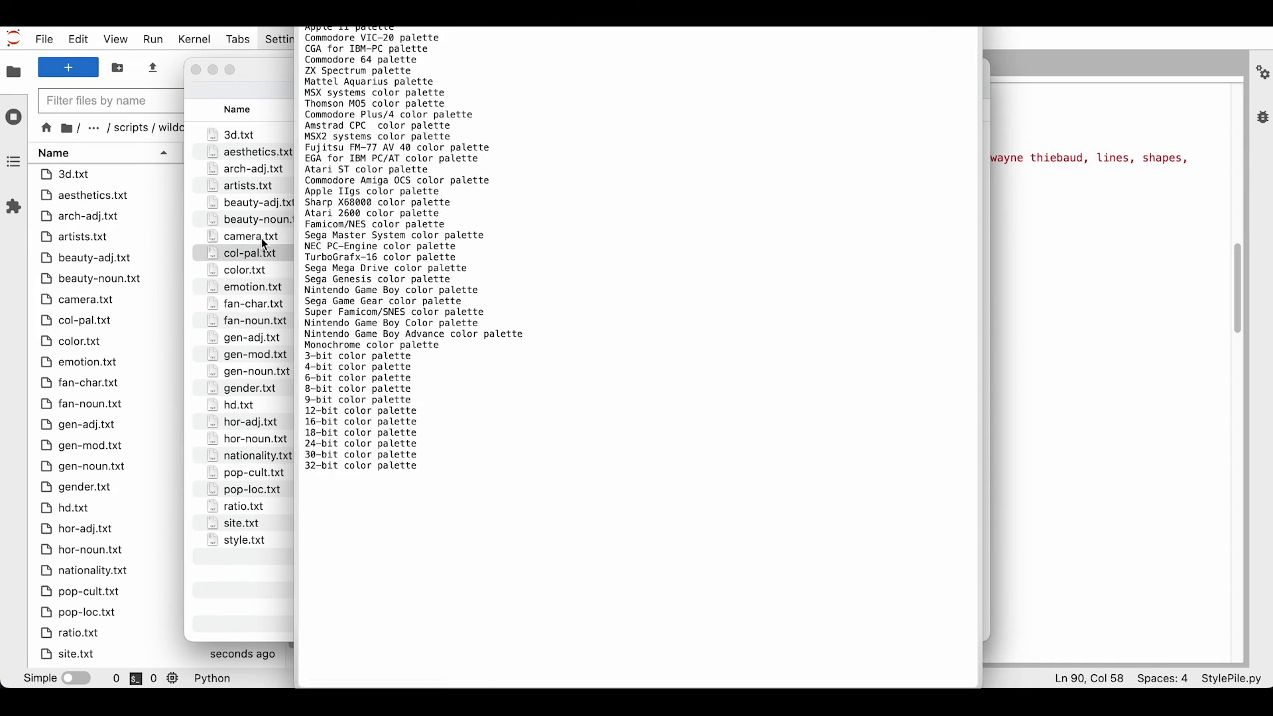
key("Down")
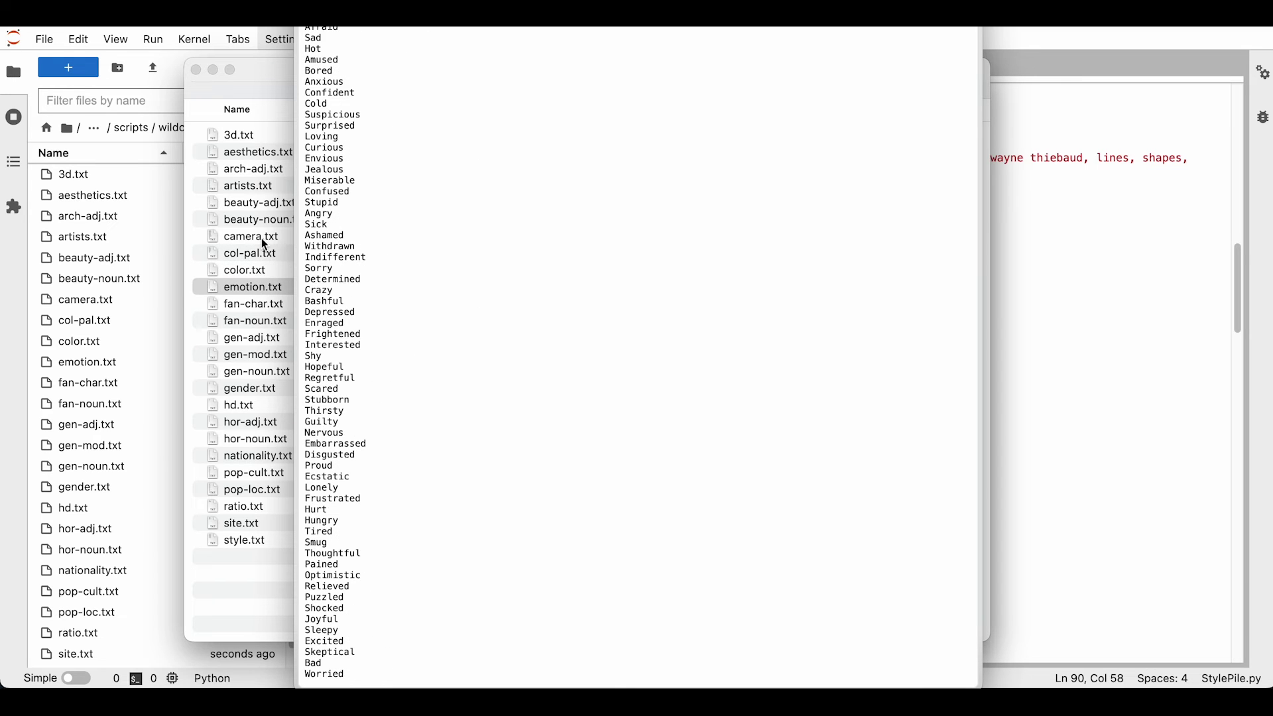
key("Down")
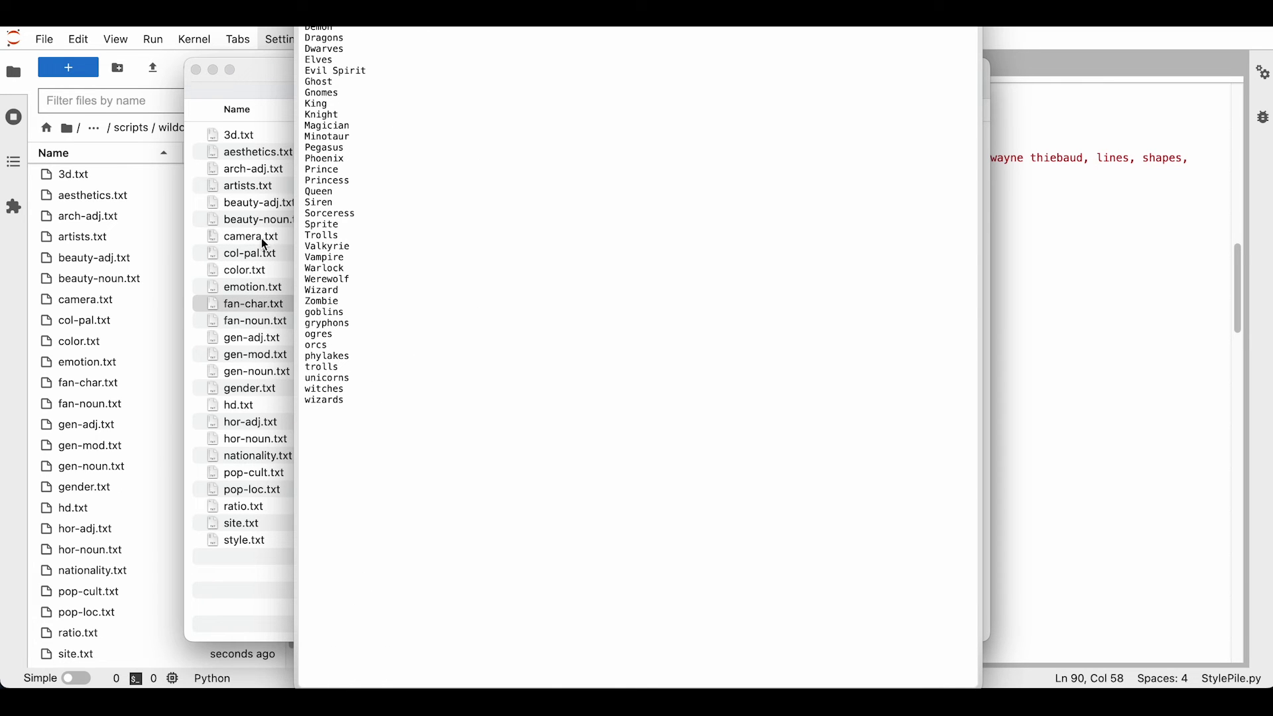
key("Down")
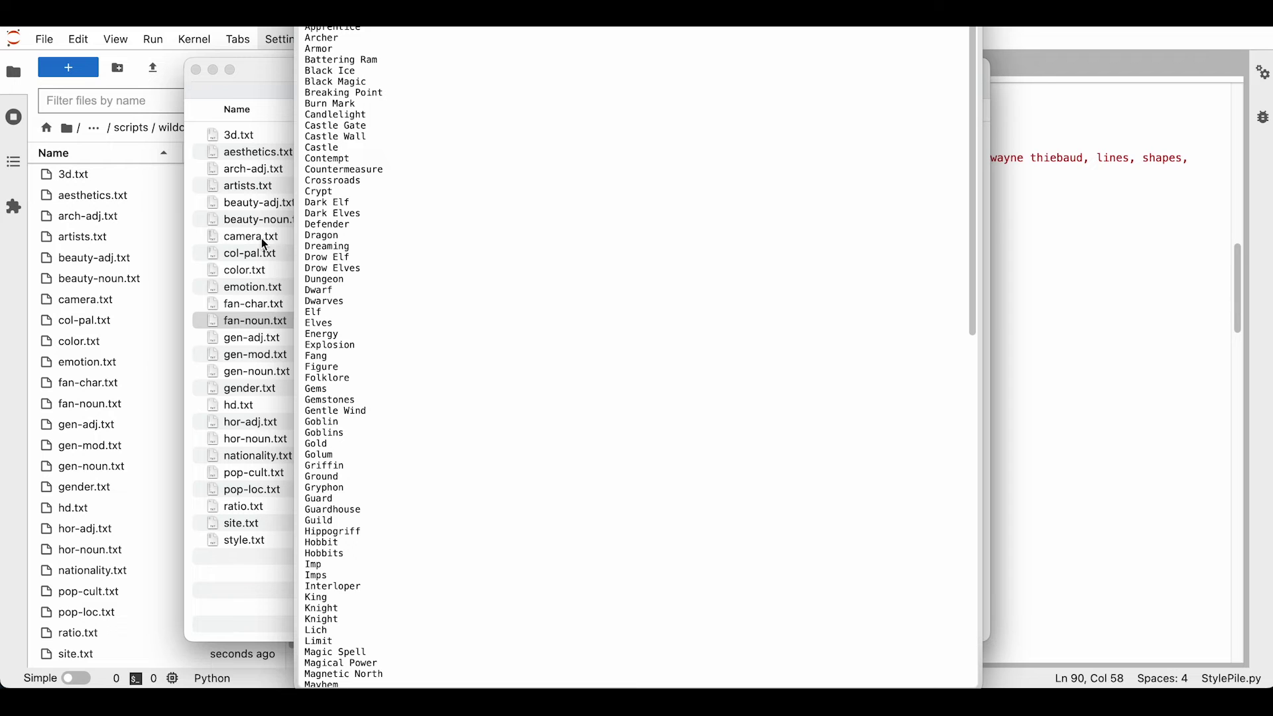
key("Down")
key("Down")
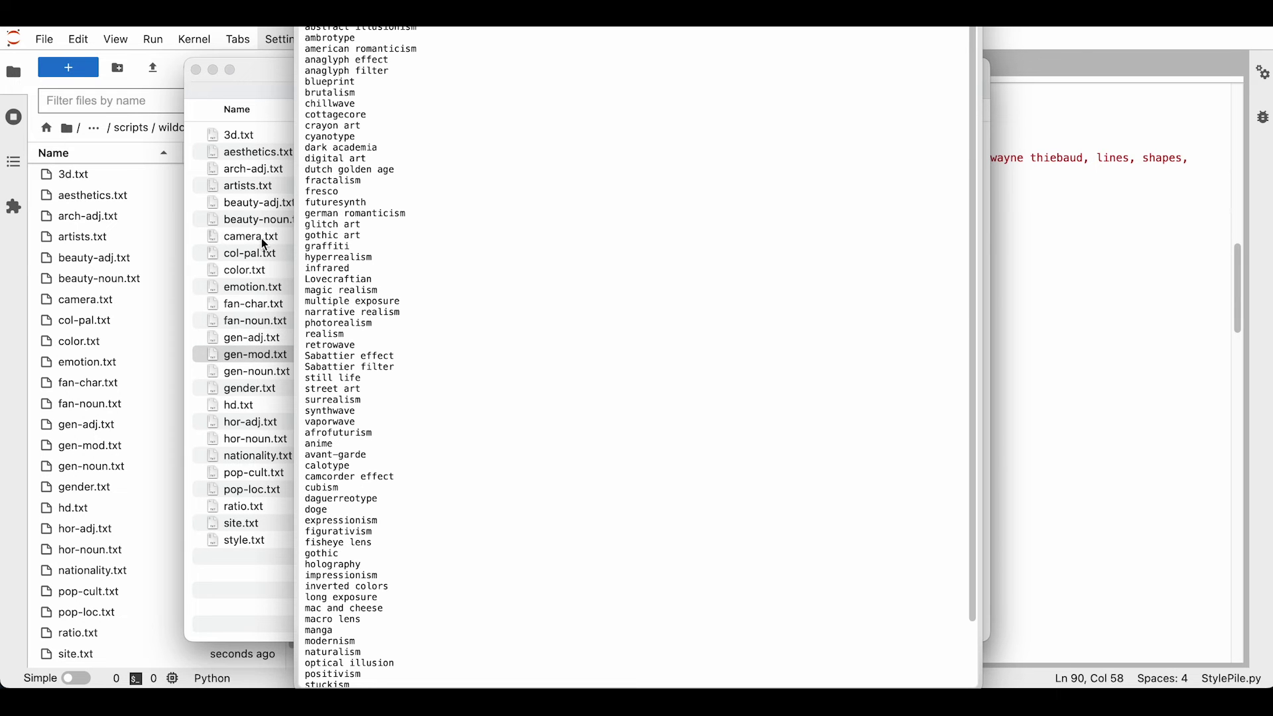
key("space")
key("super+tab")
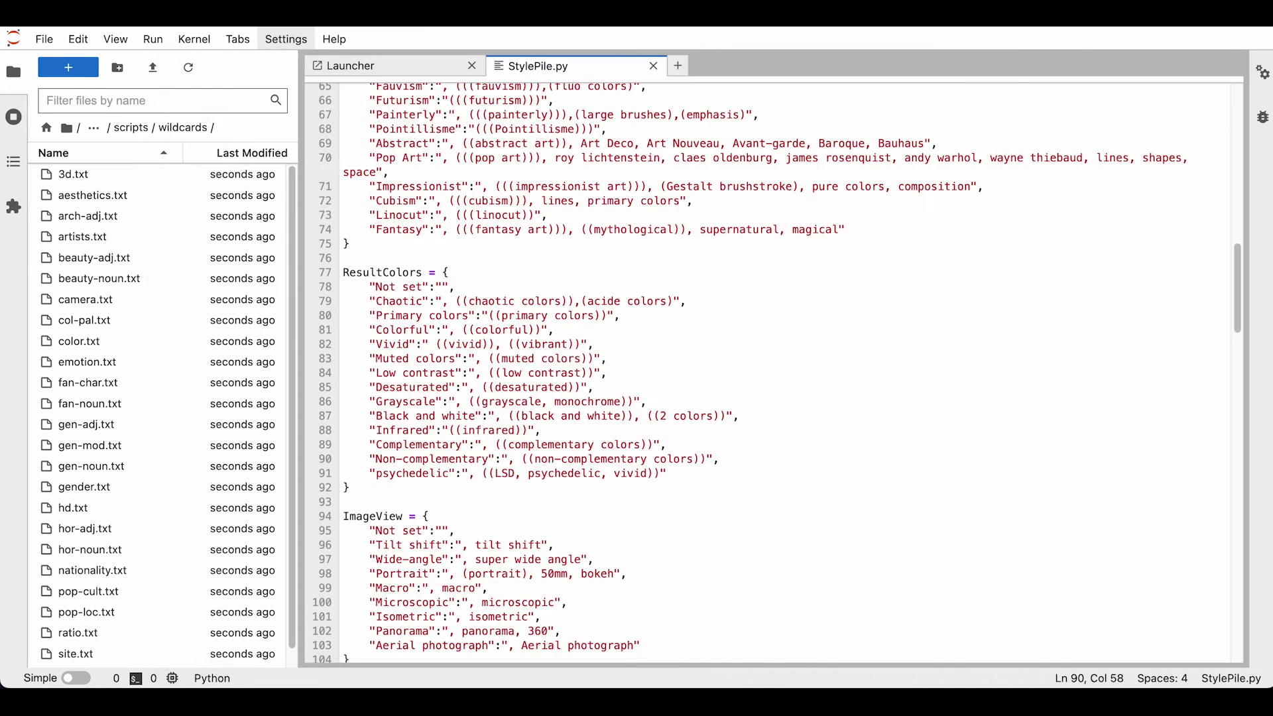
- Replace the house alternatives in the prompt with the __hor-noun__ wildcard
key("super+tab")
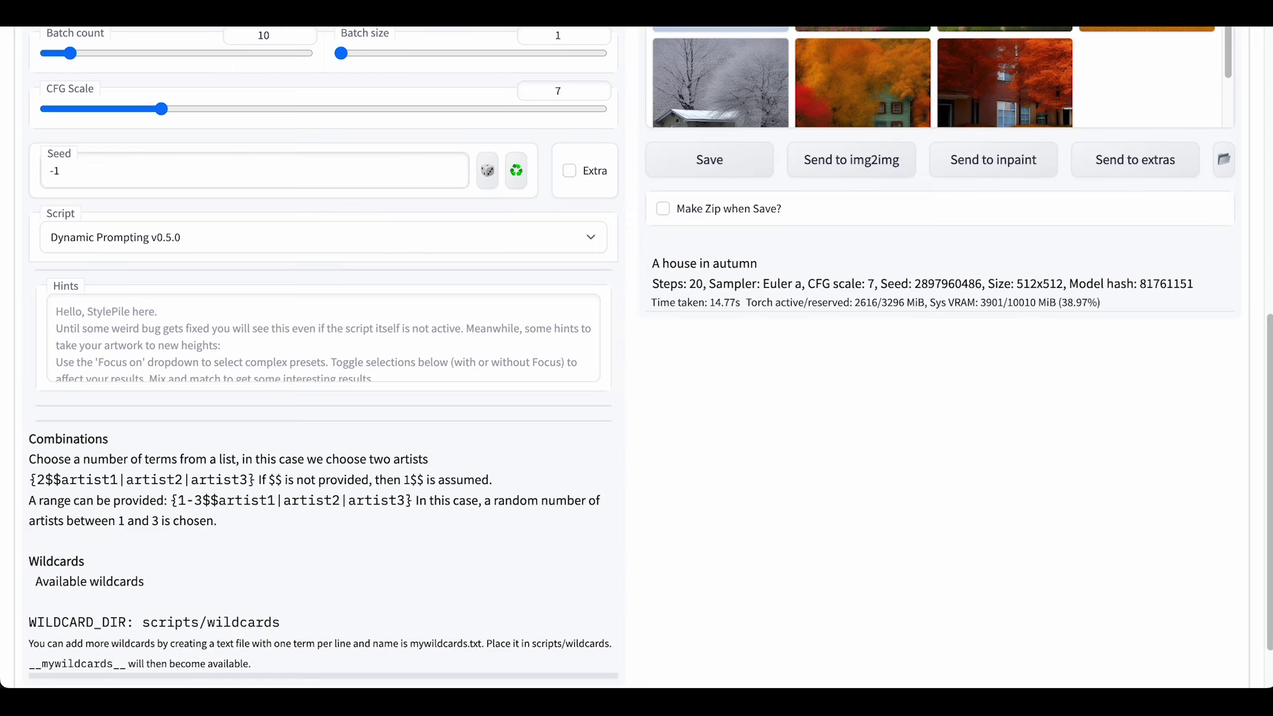
scroll(641, 201, "up", 6)
scroll(638, 203, "up", 3)
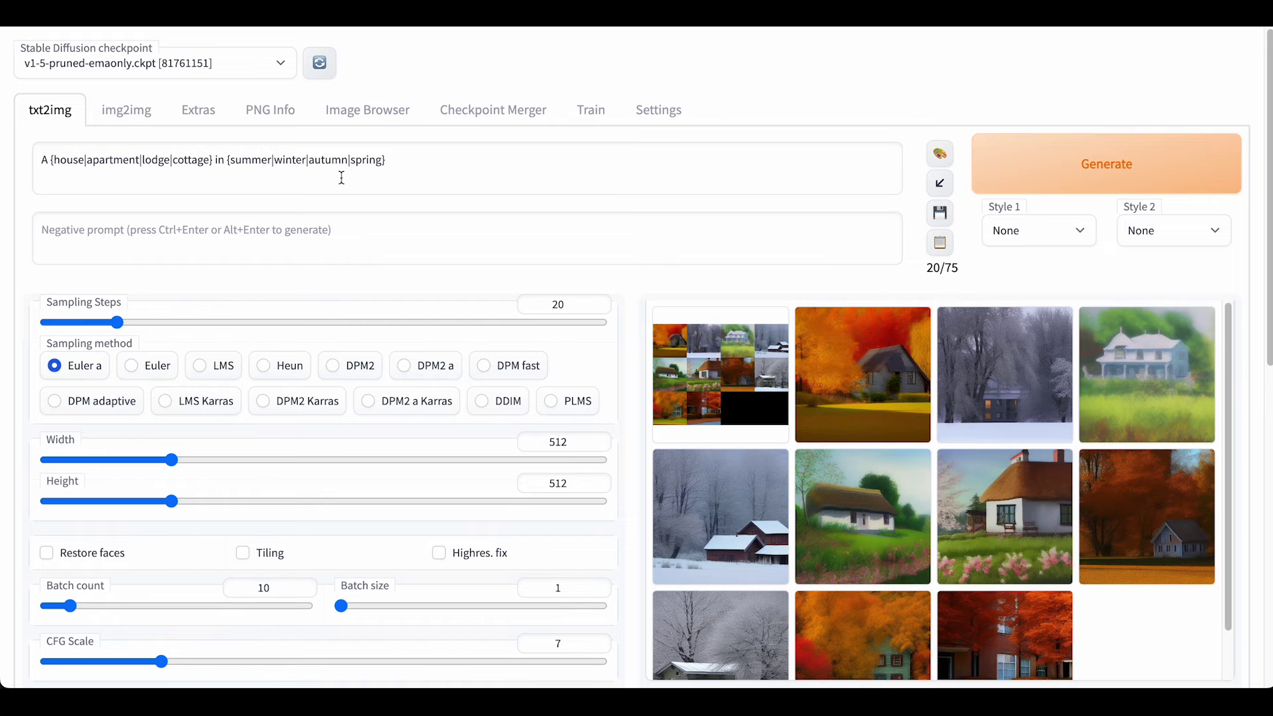
left_click(121, 164)
left_click_drag(51, 161, 213, 163)
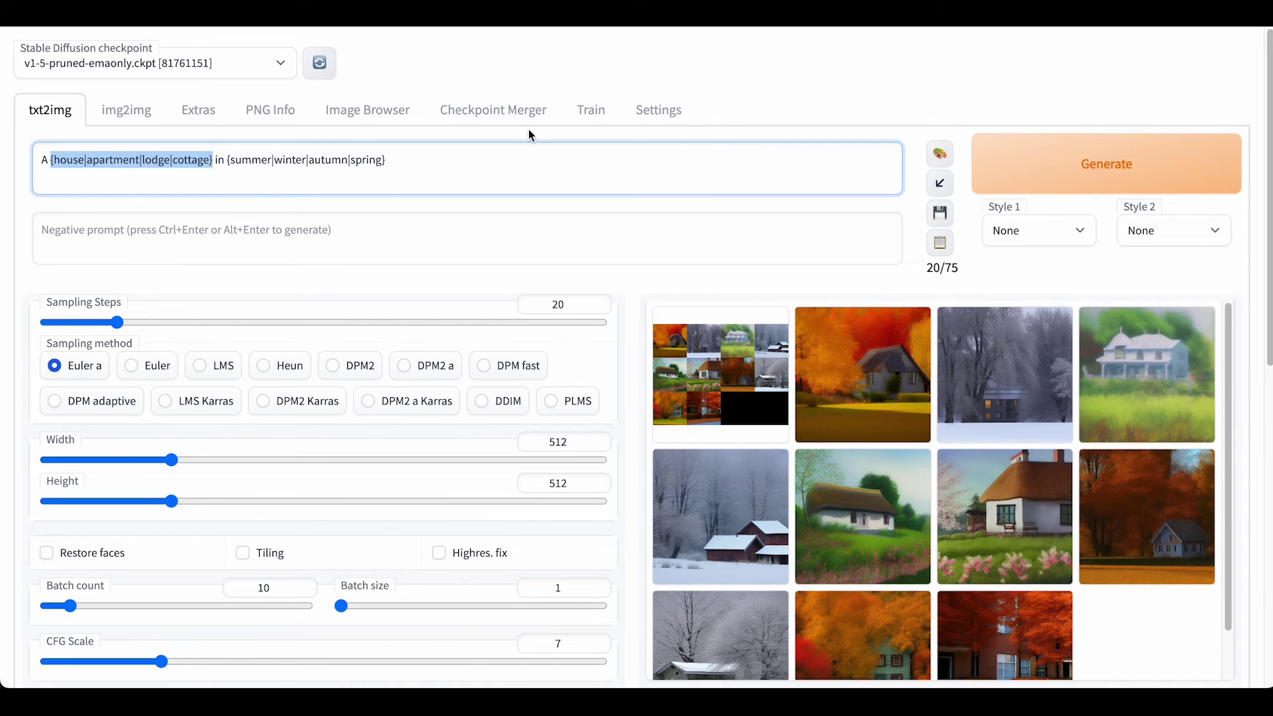
key("BackSpace")
type("__hor-noun__")
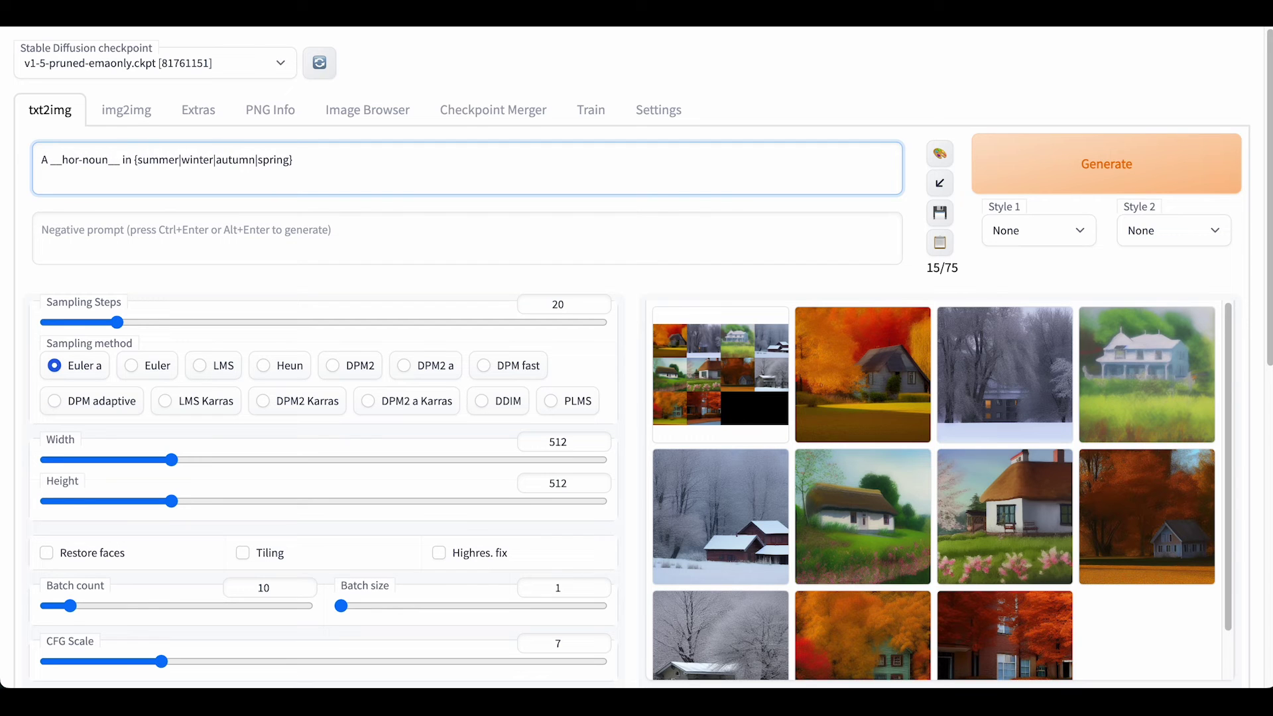
- Replace the season alternatives with __style__, __gen-noun__ and three __artists__ wildcards
key("shift+End")
key("BackSpace")
type(", __style__, __gen-noun__")
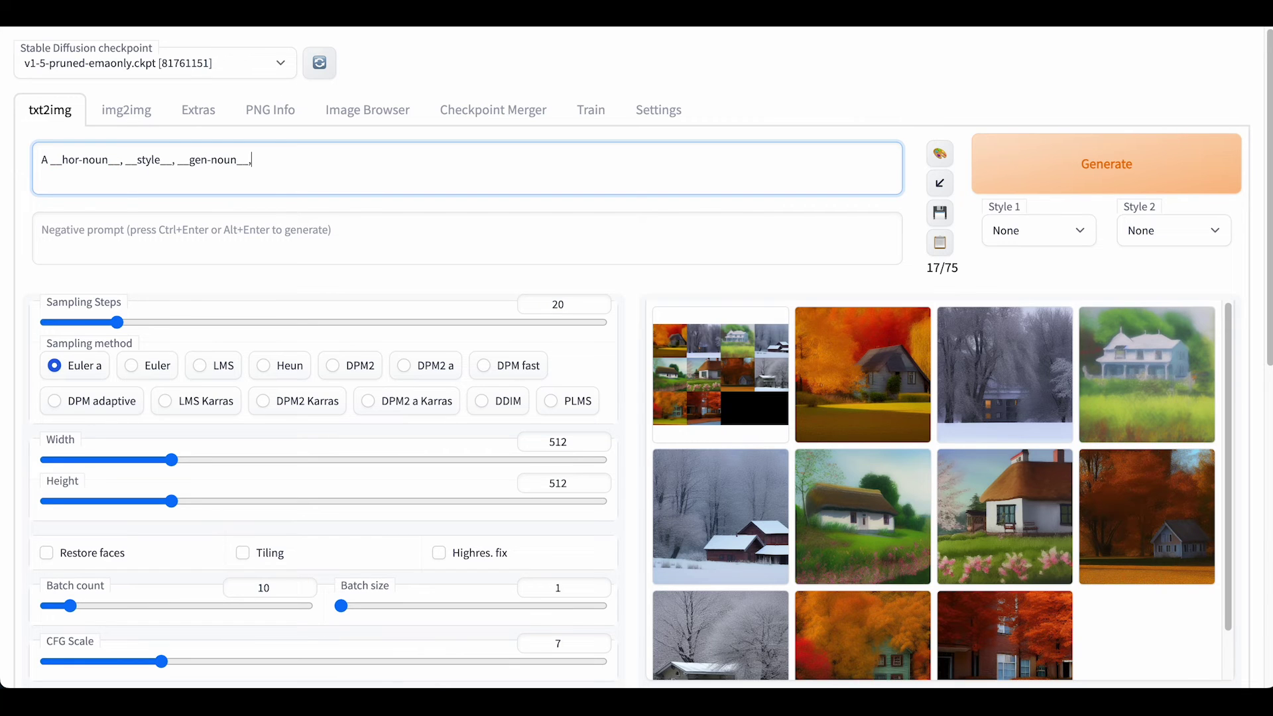
type(", __artists__")
key("shift+Left")
key("shift+Left")
key("shift+Left")
key("shift+Left")
key("shift+Left")
key("shift+Left")
key("shift+Left")
key("shift+Left")
key("shift+Left")
key("shift+Left")
key("shift+Left")
key("shift+Left")
key("shift+Left")
key("ctrl+c")
key("End")
key("ctrl+v")
key("ctrl+v")
- Generate a new image batch from the wildcard prompt
key("ctrl+Return")
scroll(630, 296, "down", 1)
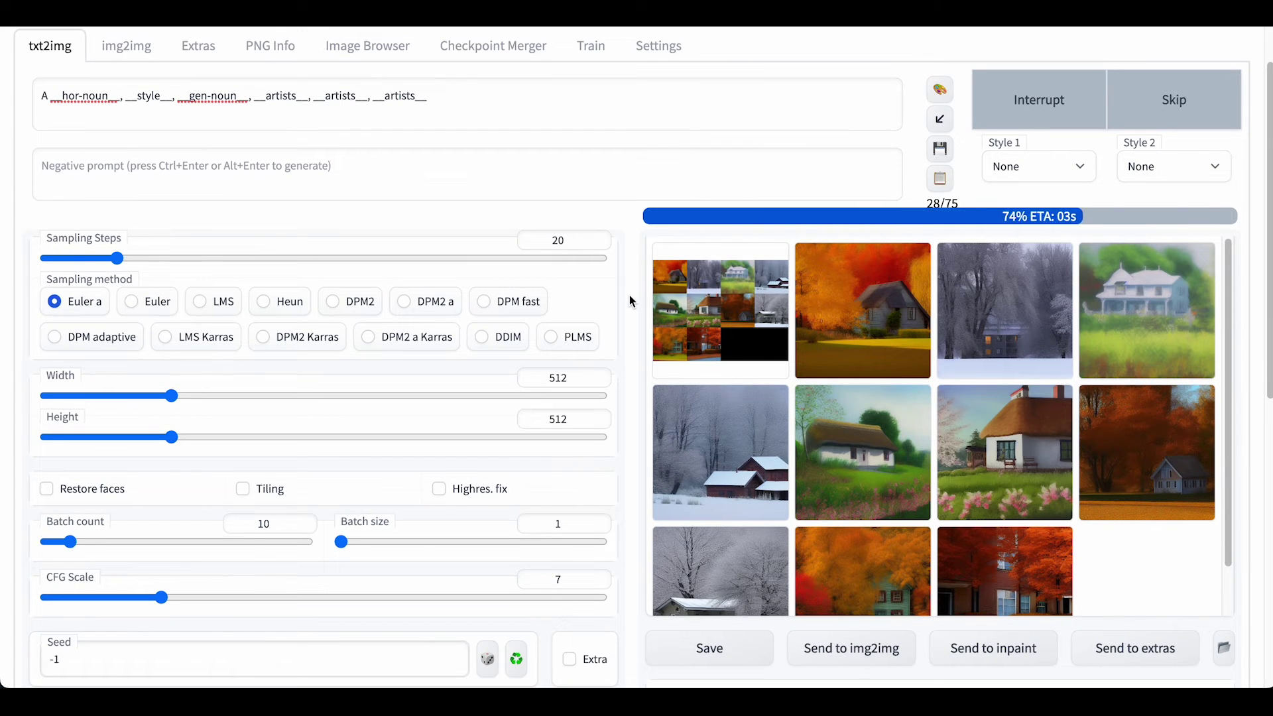
scroll(630, 296, "up", 1)
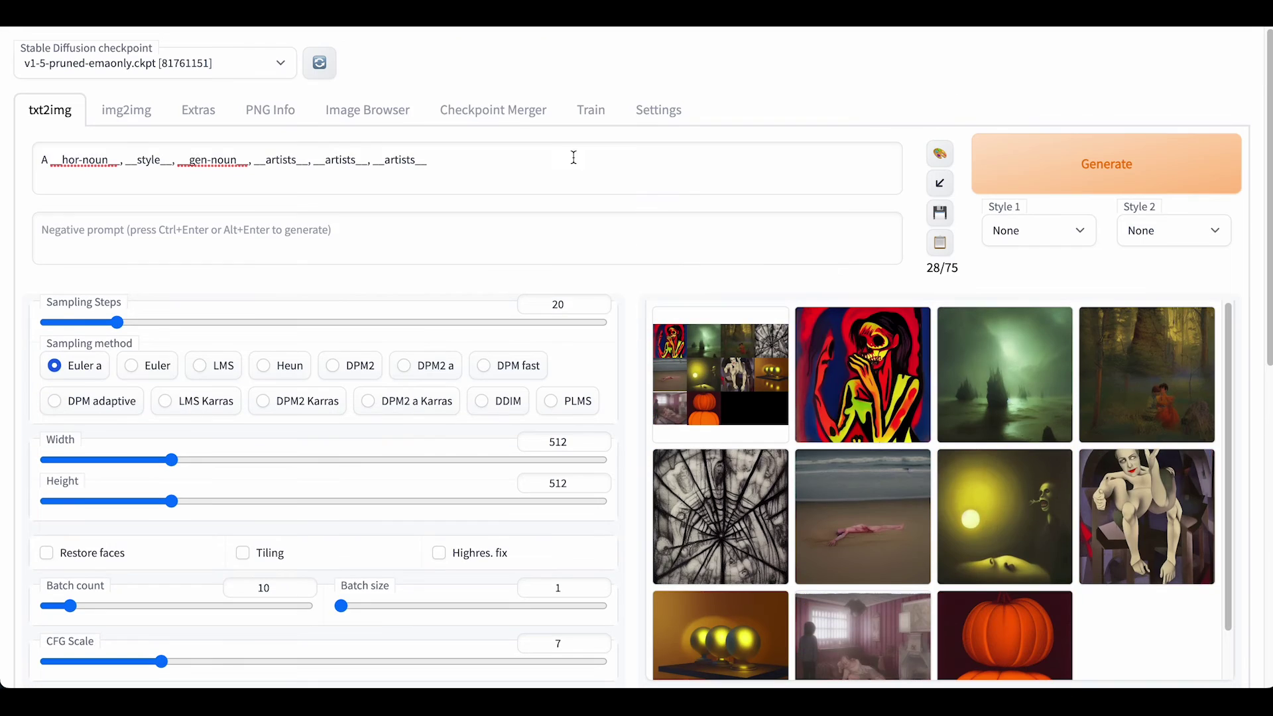
- Load the 33 images in Image Browser and enlarge the room, orbs, seated figure, vampire, beach and spiderweb results
left_click(382, 110)
left_click(196, 225)
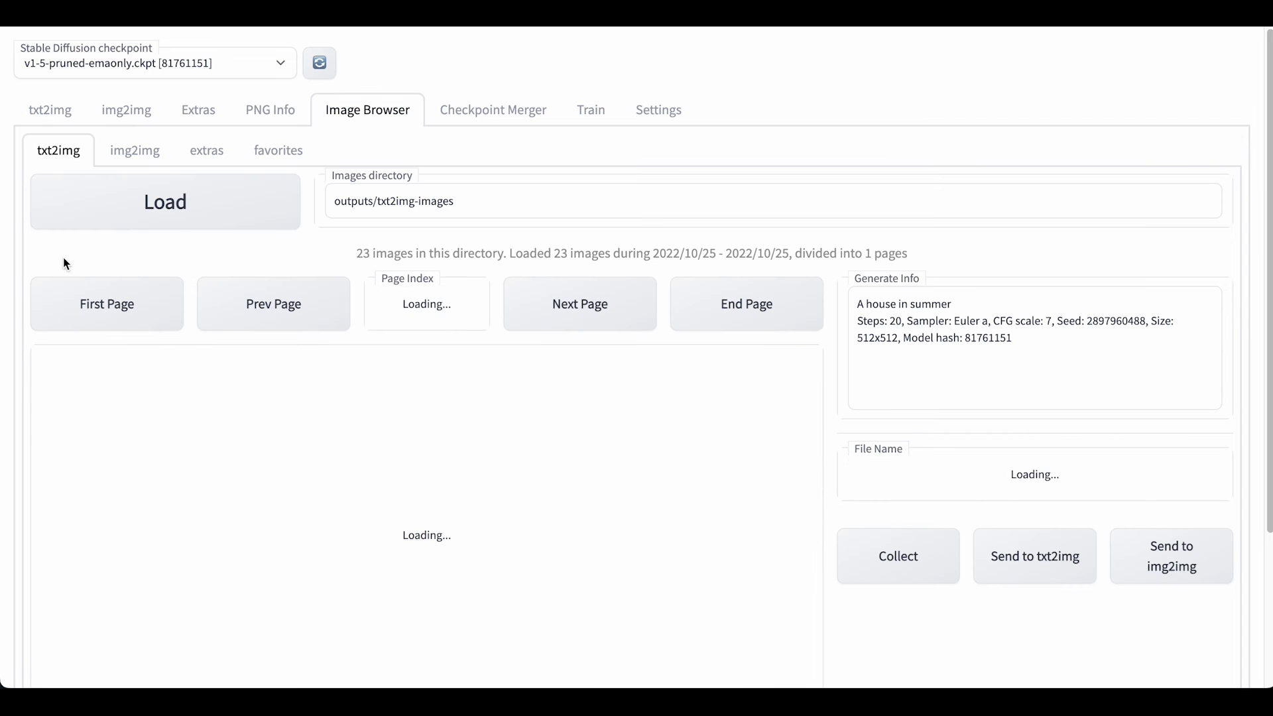
scroll(28, 266, "down", 1)
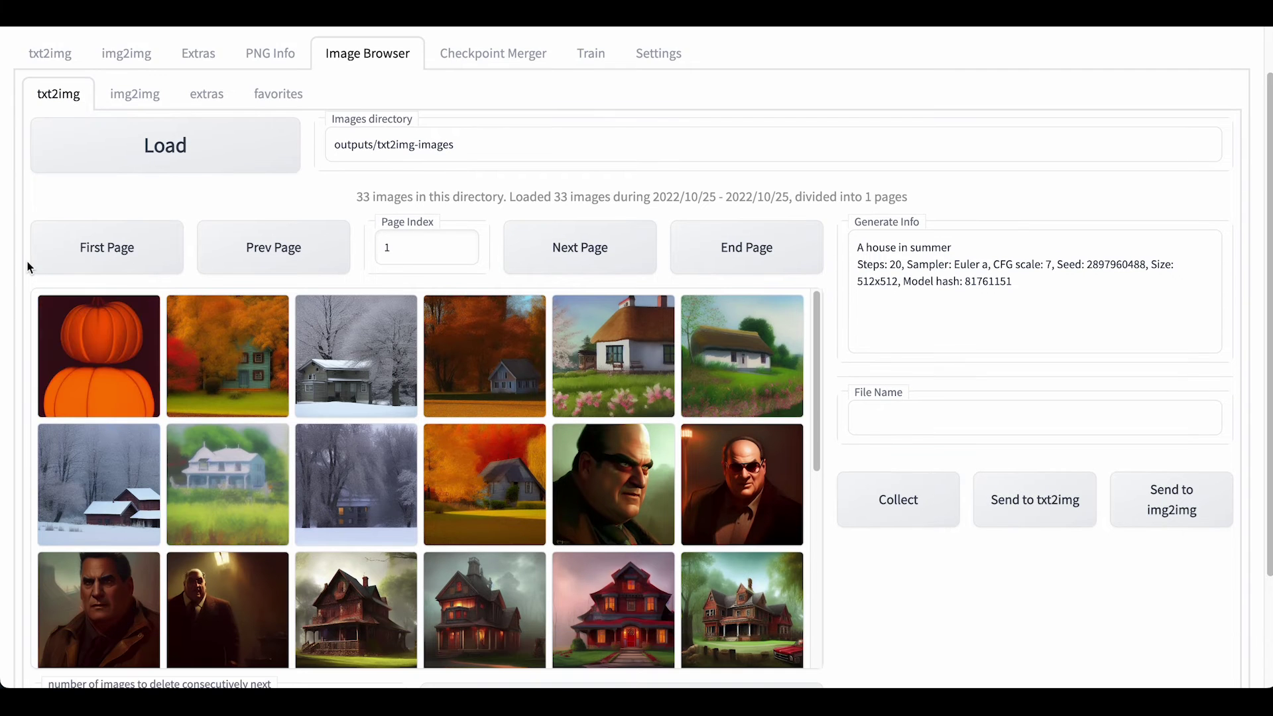
left_click(203, 348)
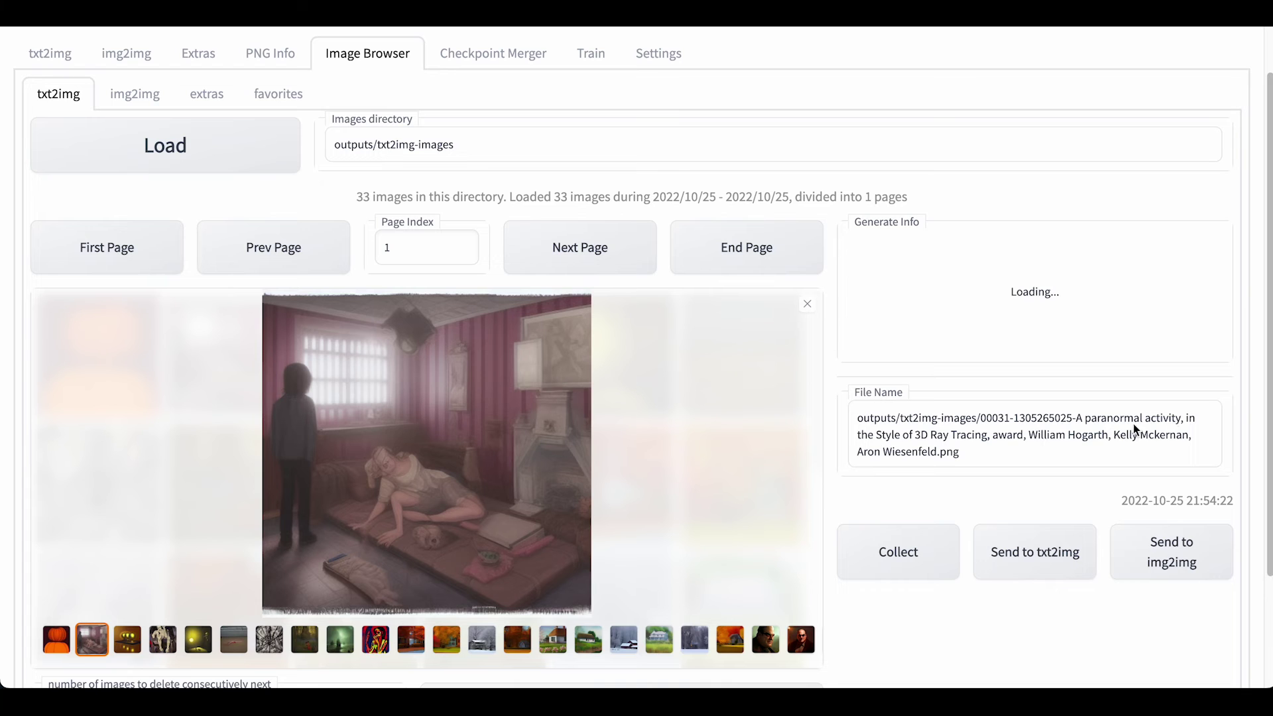
left_click(139, 647)
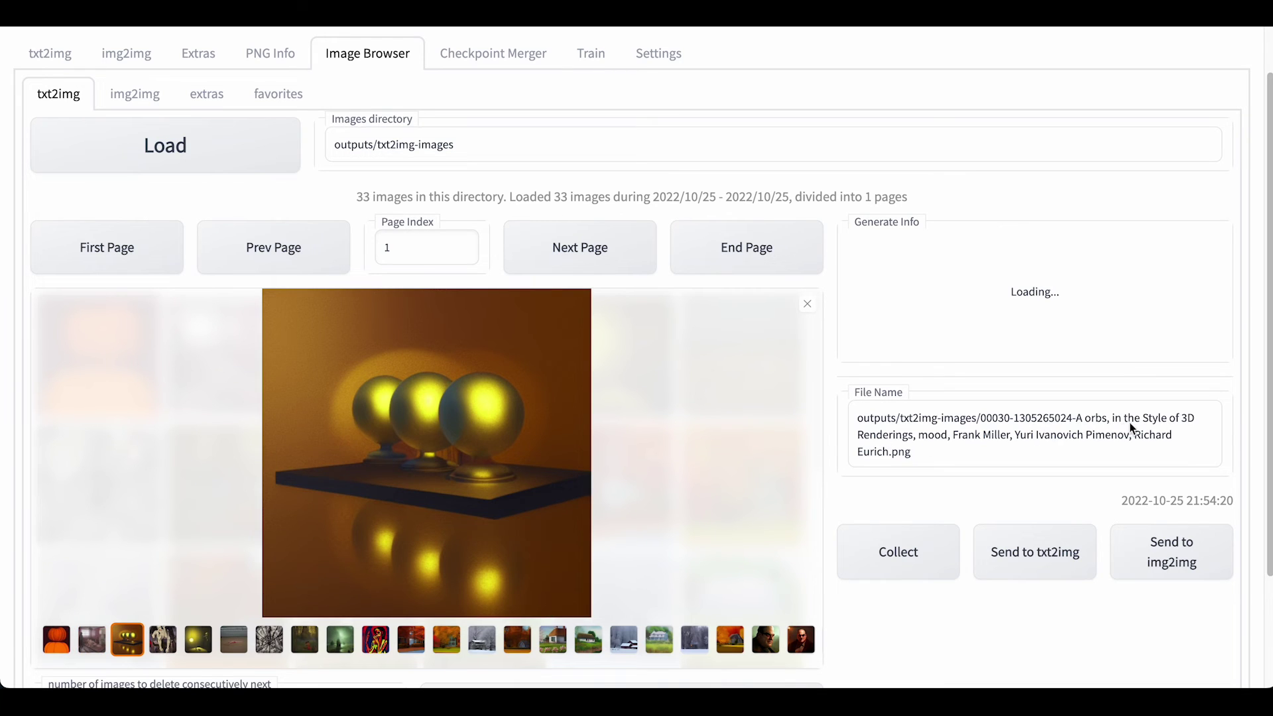
left_click(788, 537)
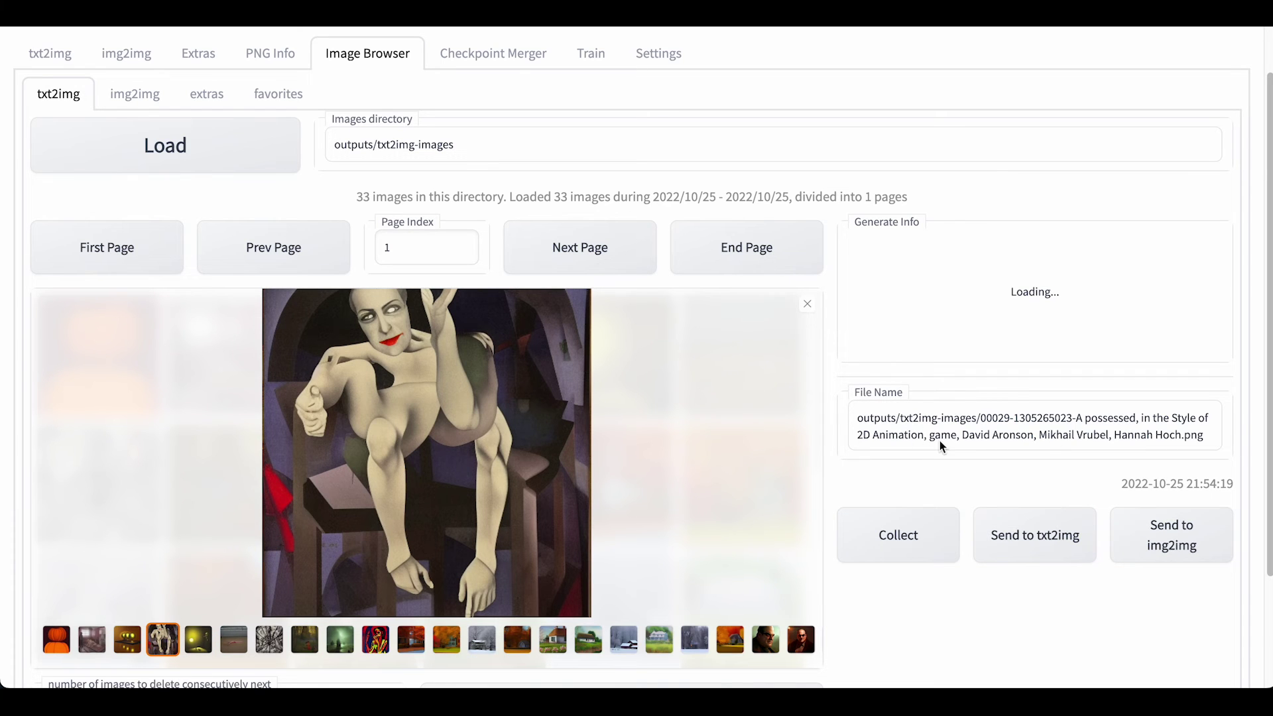
left_click(201, 643)
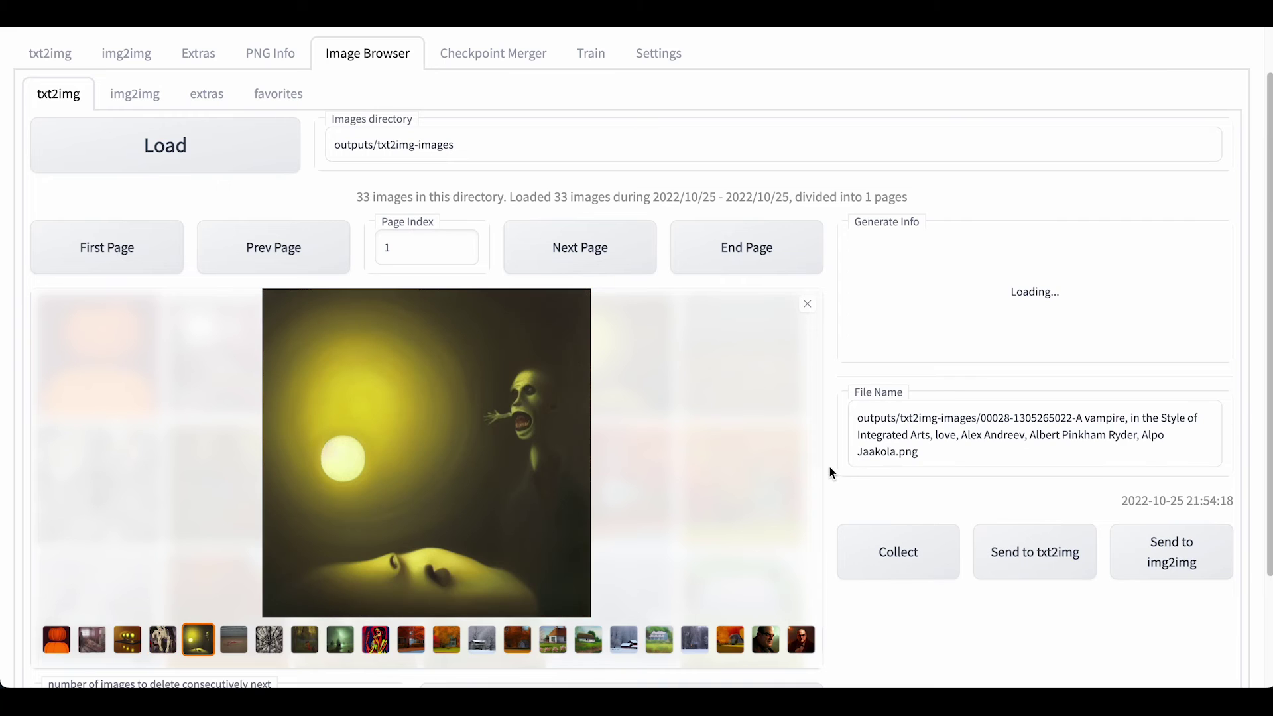
left_click(235, 641)
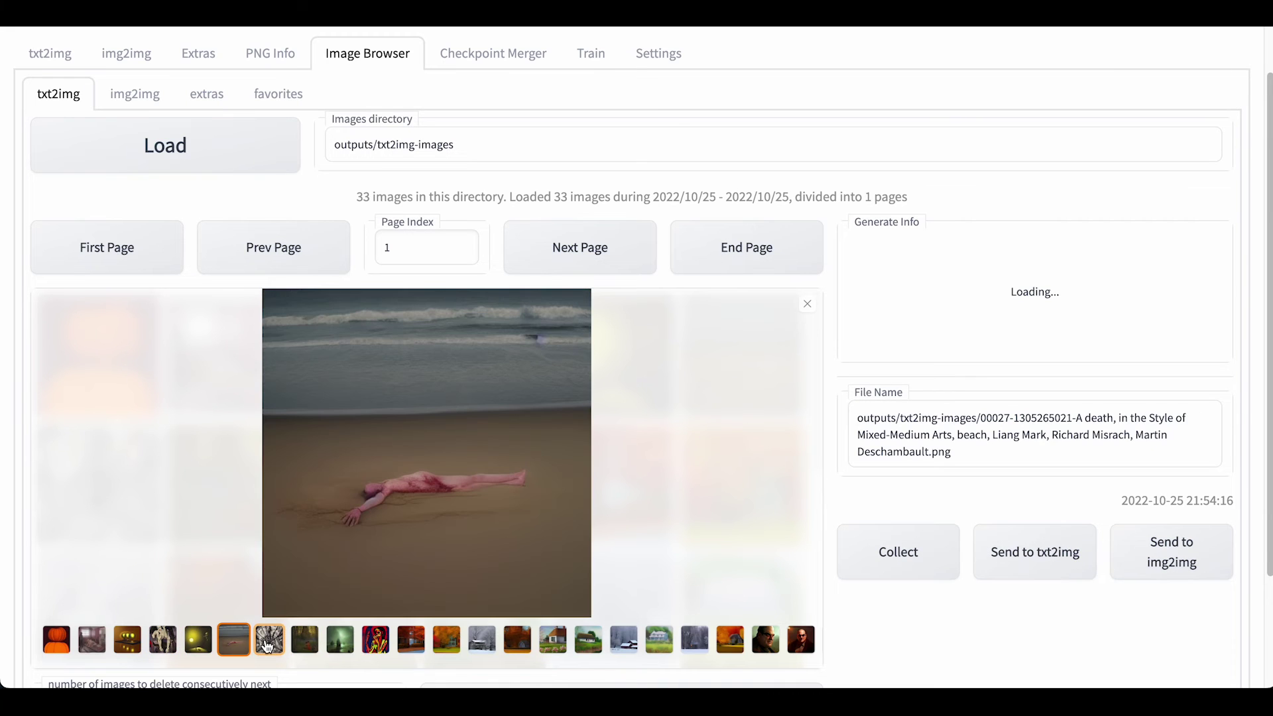
left_click(269, 643)
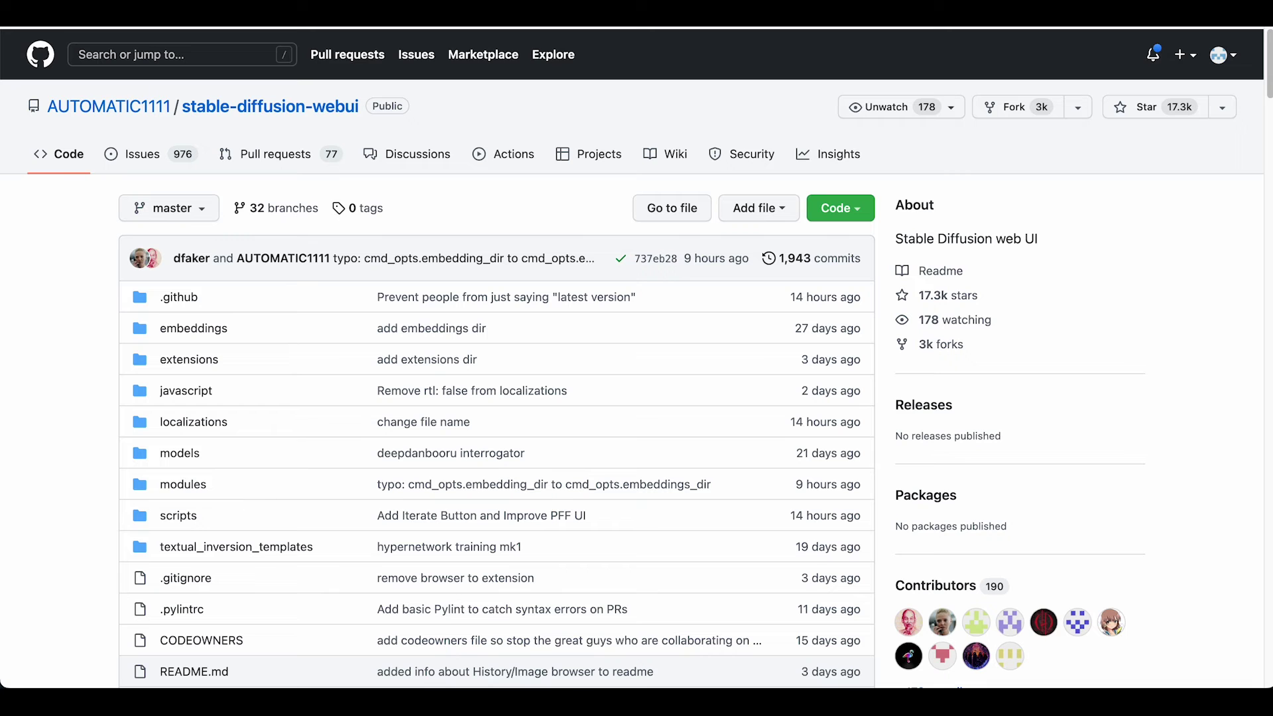
- Go to the wiki's Features page and then its Extensions page
scroll(80, 321, "down", 13)
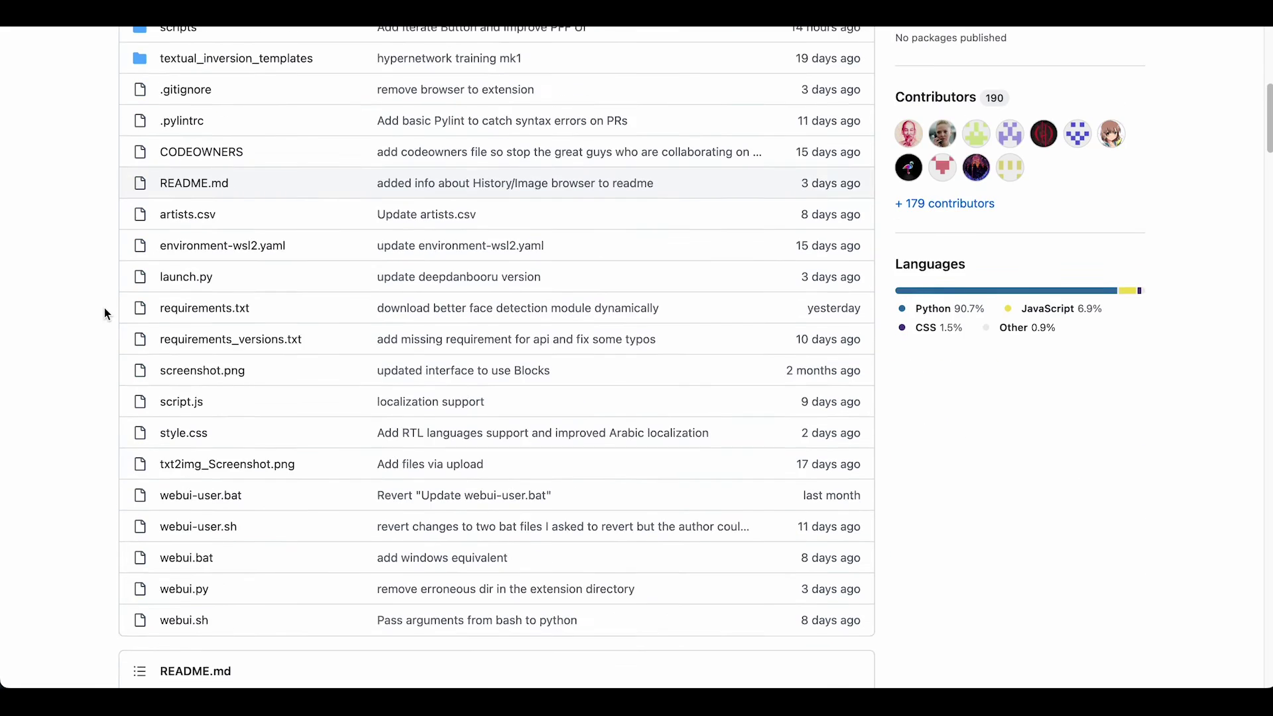
scroll(105, 307, "down", 10)
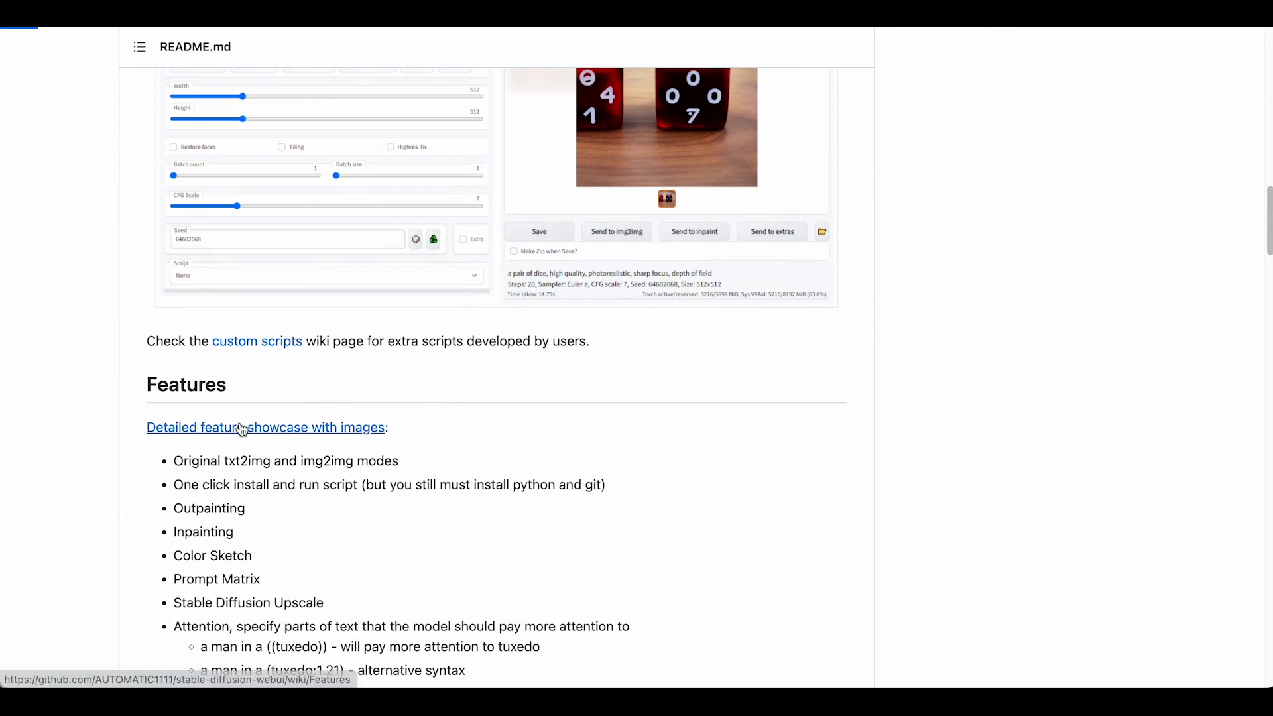
left_click(332, 428)
scroll(848, 432, "down", 6)
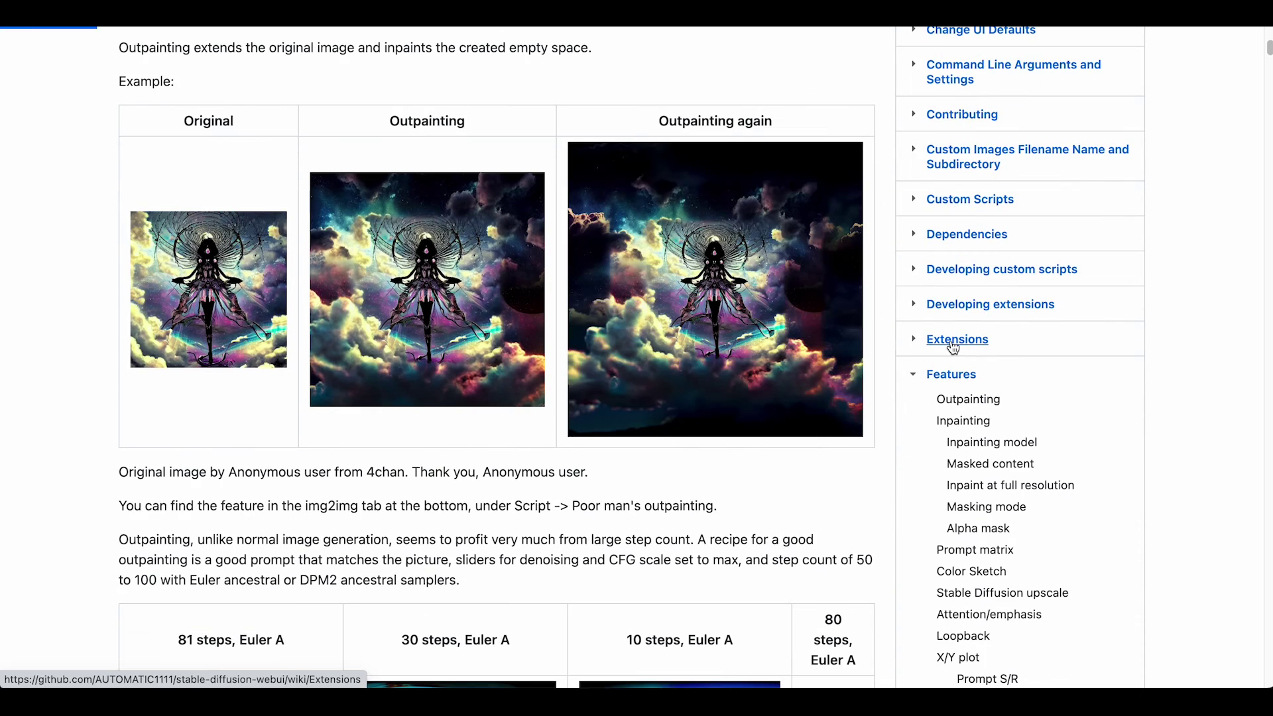
left_click(953, 341)
- Find Image browser on the Extensions page and copy its repository link
scroll(101, 422, "down", 3)
scroll(101, 423, "down", 1)
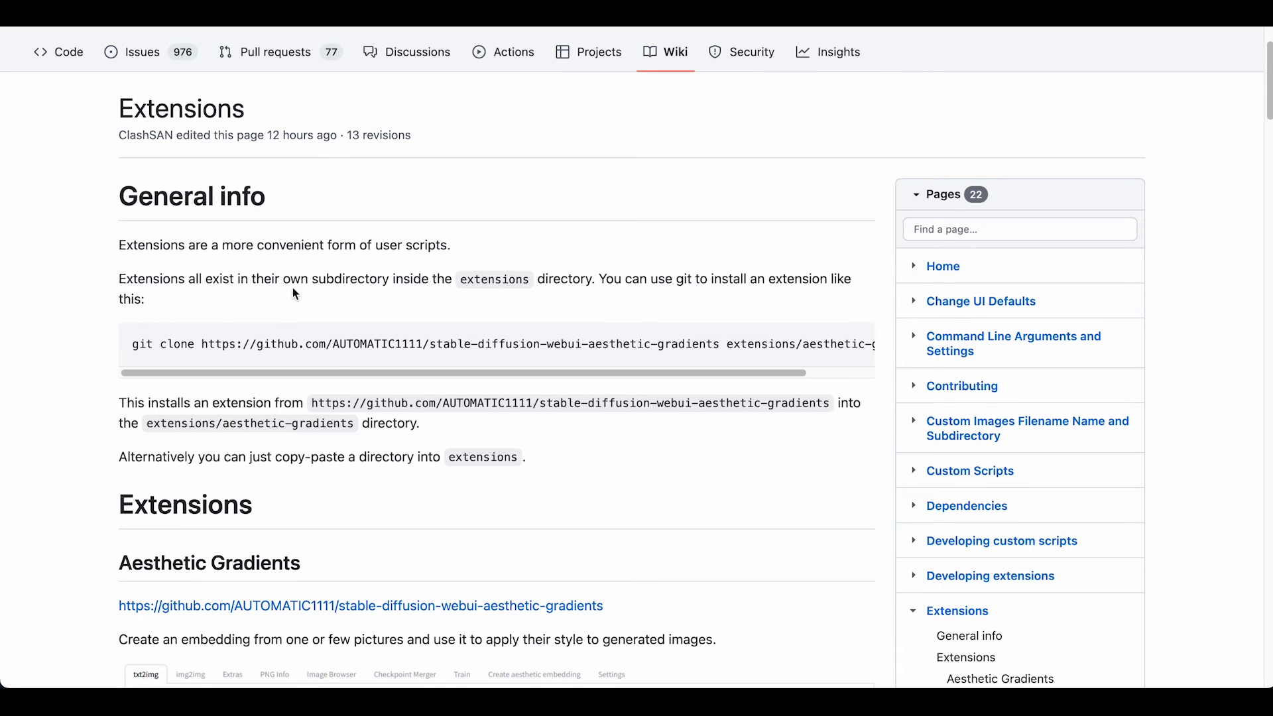
scroll(85, 443, "down", 5)
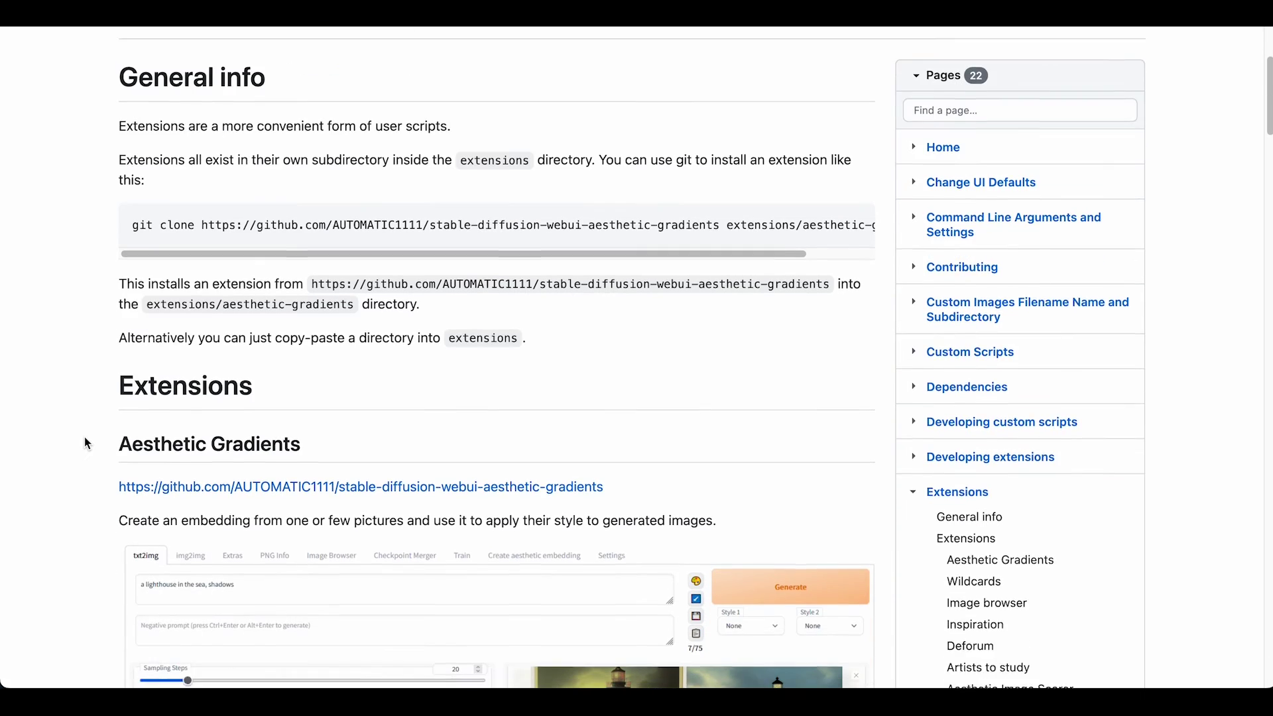
scroll(85, 438, "down", 10)
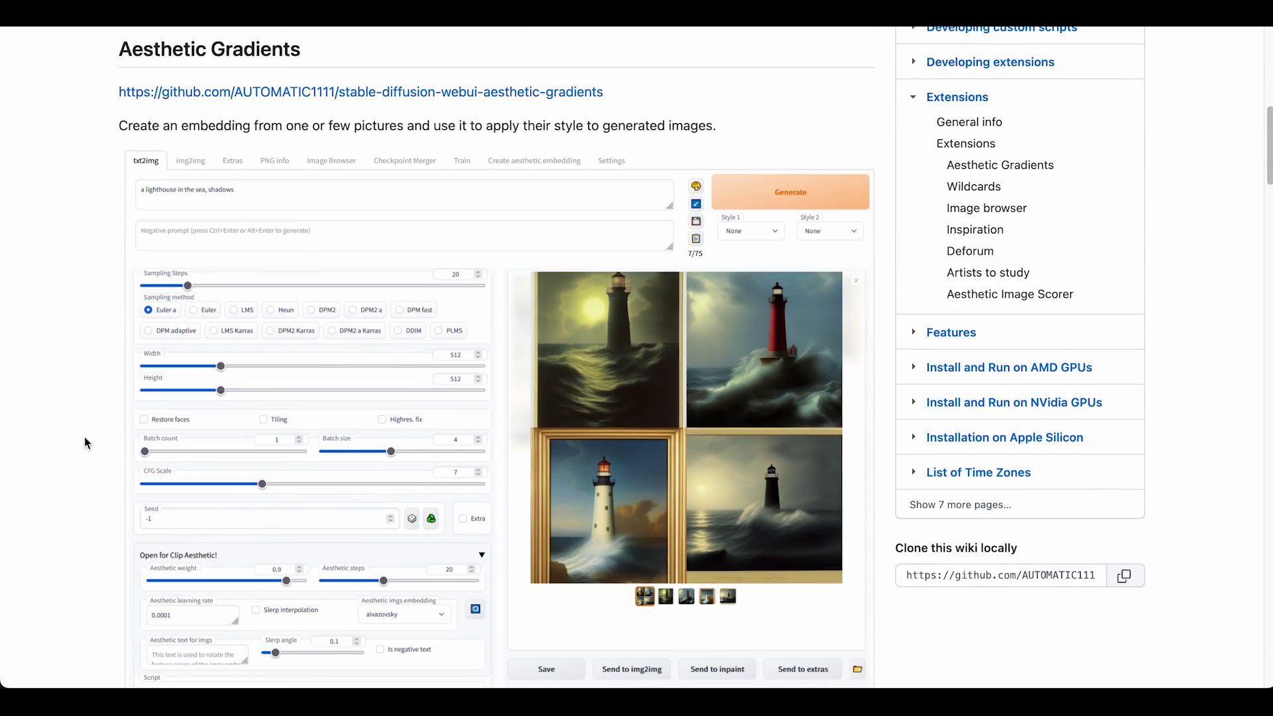
scroll(85, 443, "down", 3)
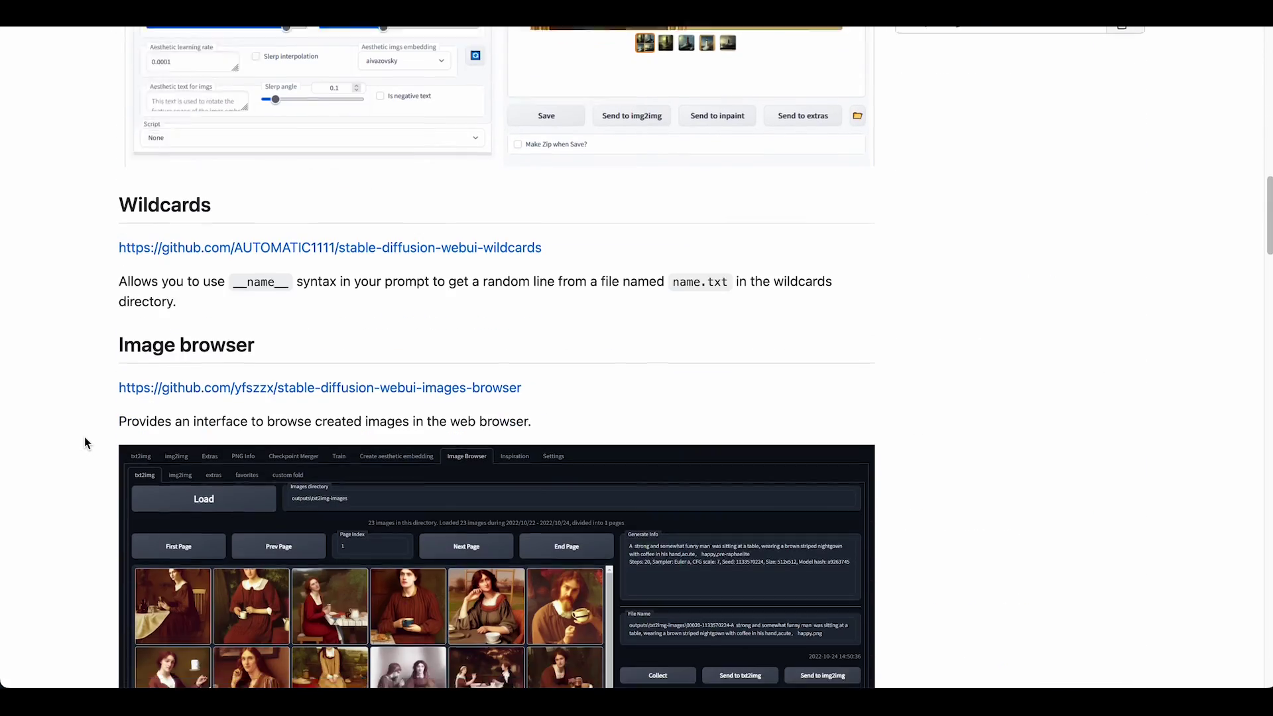
scroll(85, 439, "down", 3)
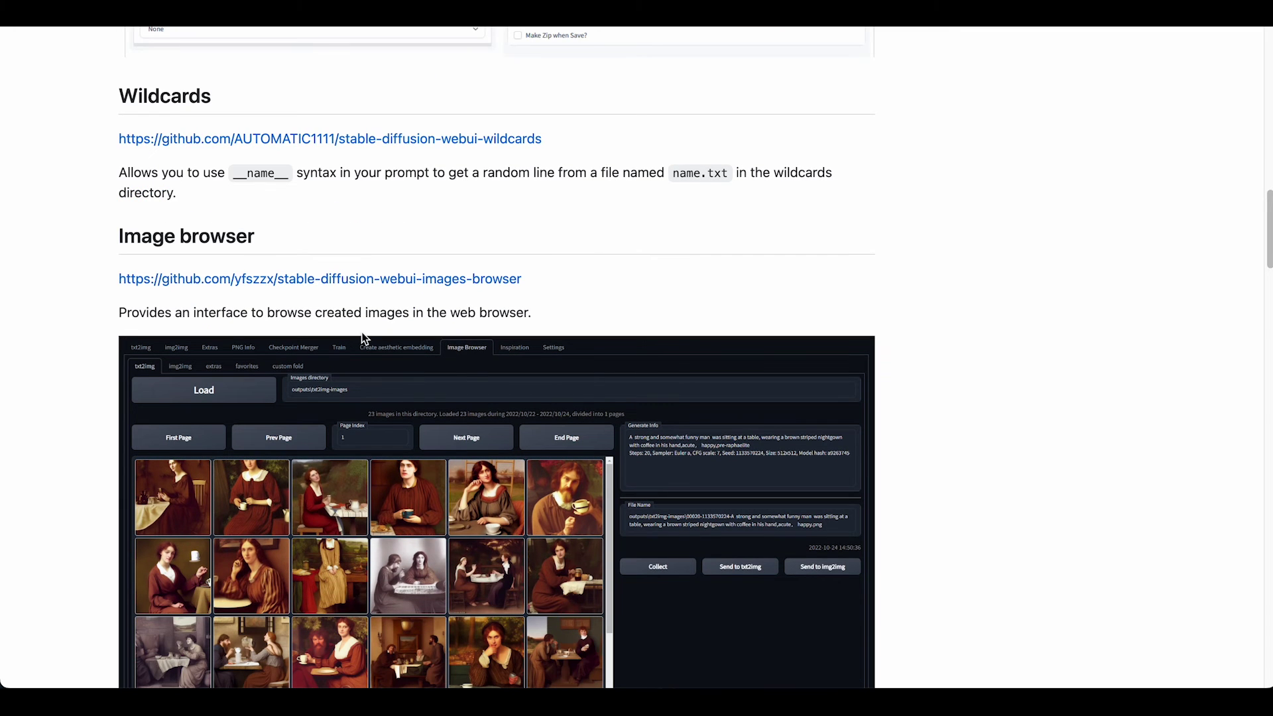
scroll(100, 355, "down", 2)
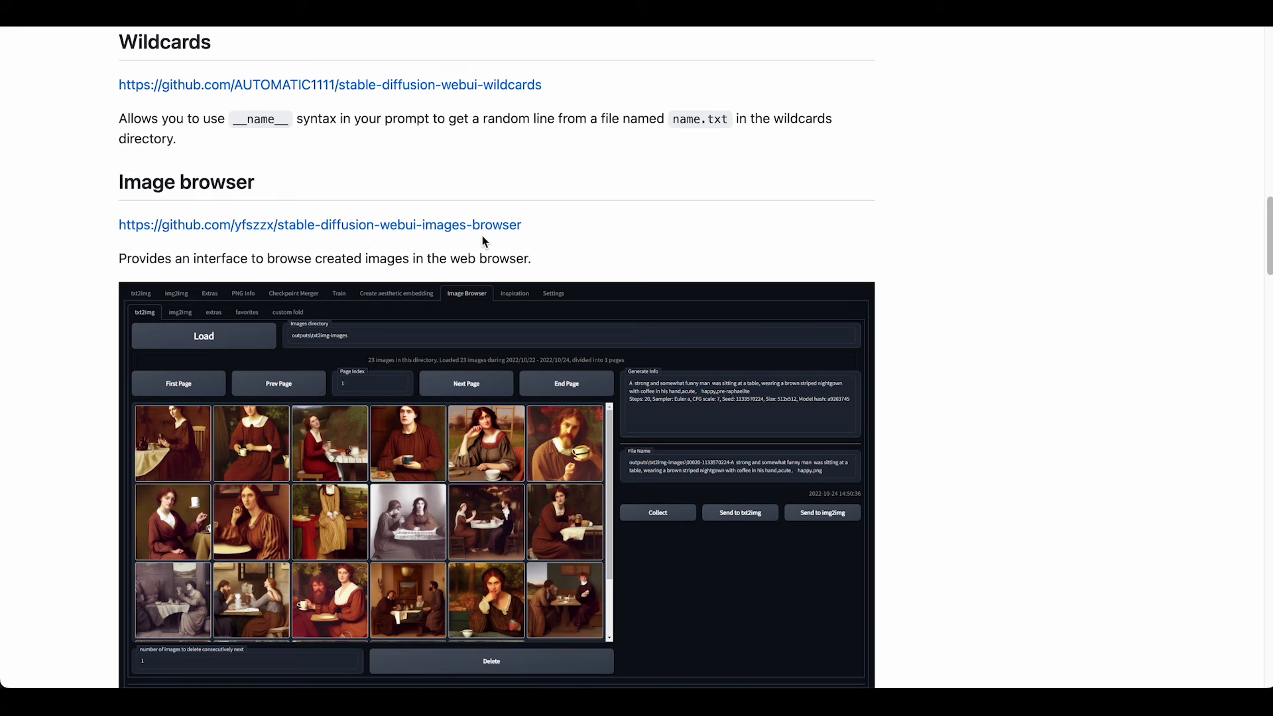
right_click(435, 226)
key("ctrl+c")
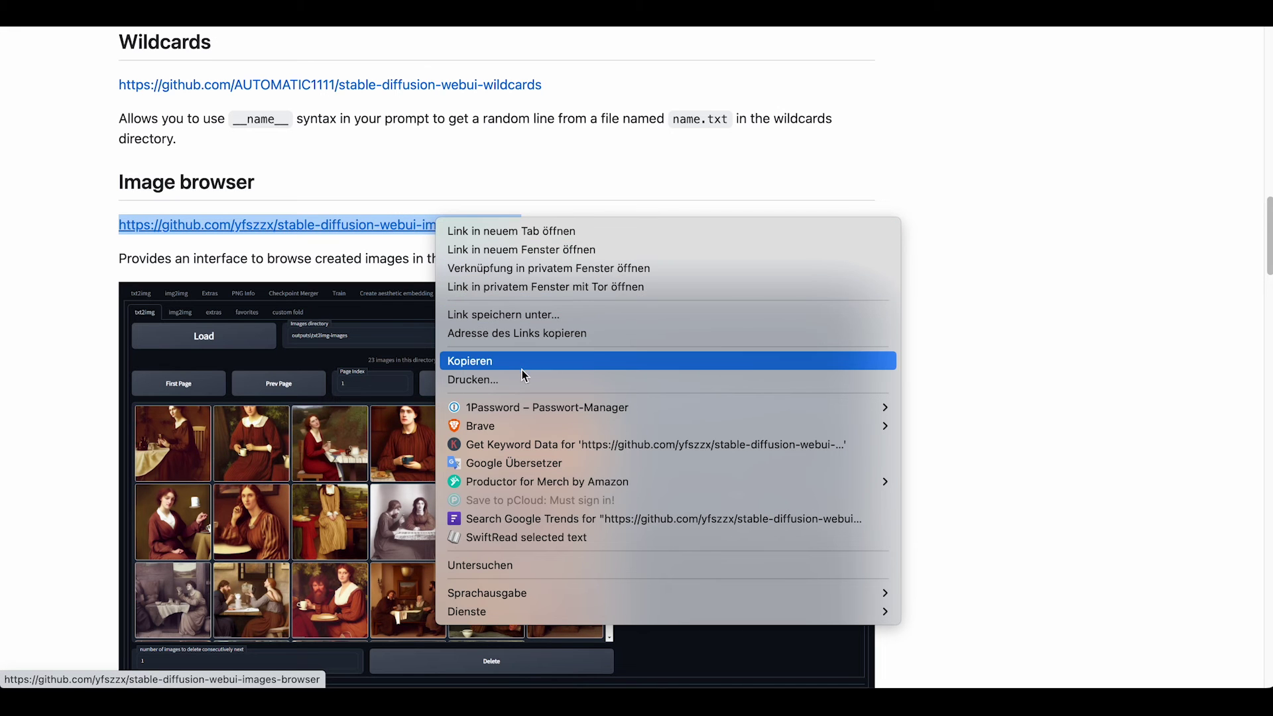
left_click(581, 365)
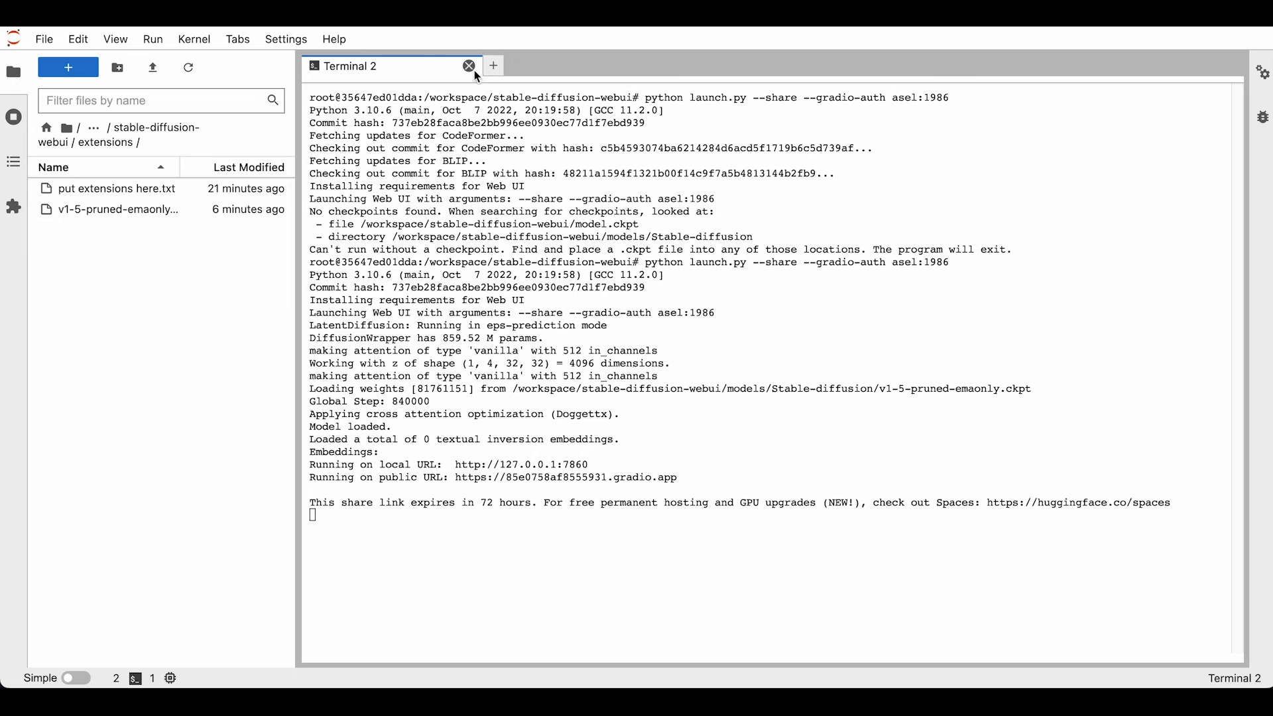
- Clone the images-browser repository into the extensions folder from a new terminal
left_click(493, 65)
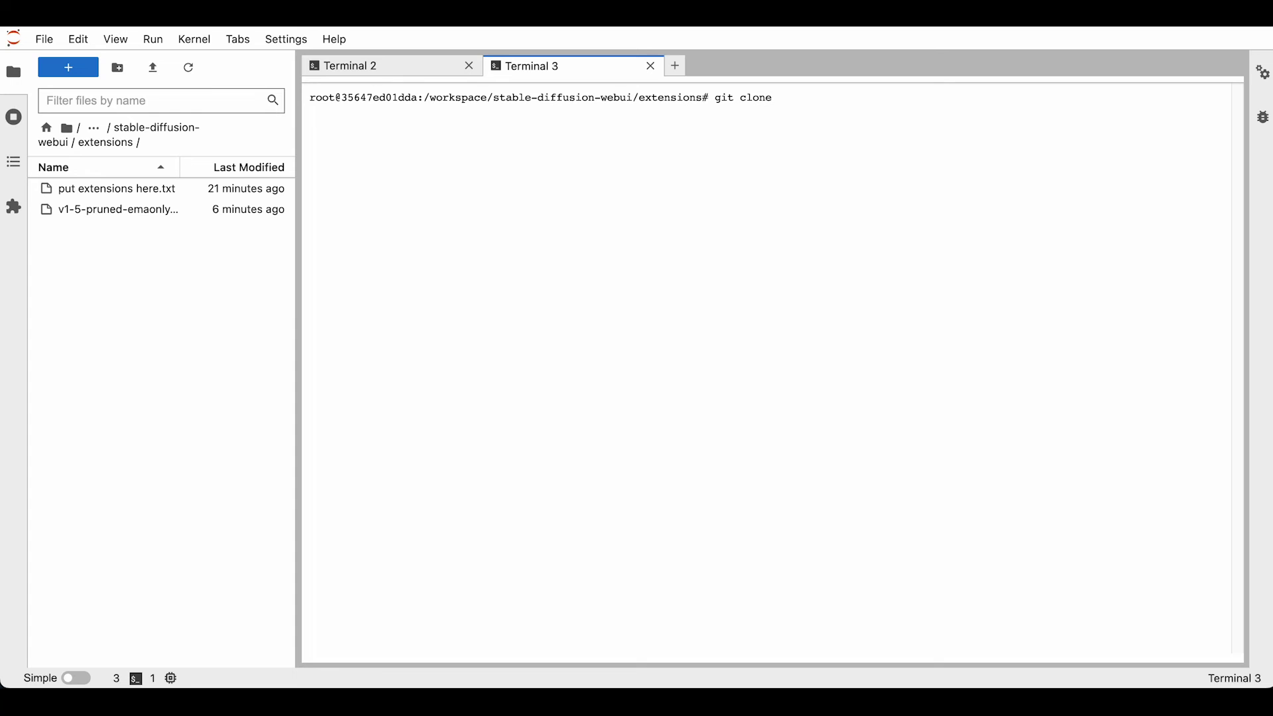
key("ctrl+v")
key("Return")
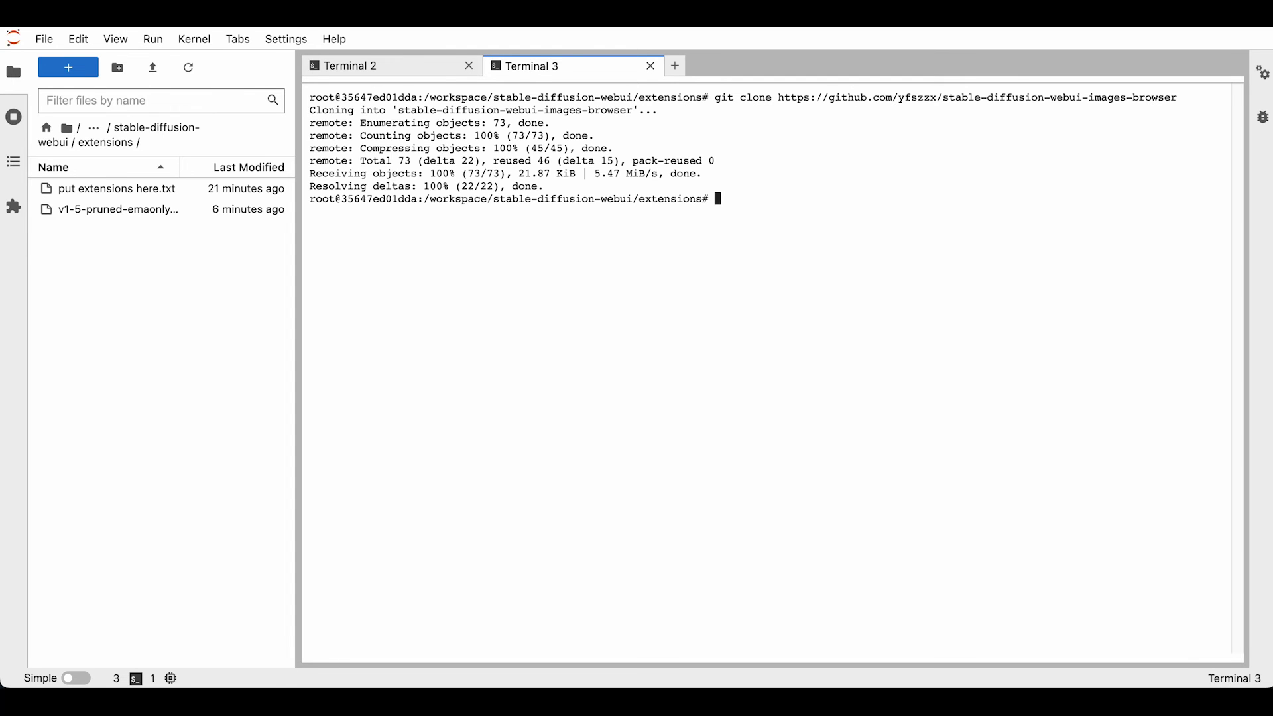
left_click(178, 336)
- Refresh and sort the file list, then rename the cloned folder to 'image browser'
left_click(192, 69)
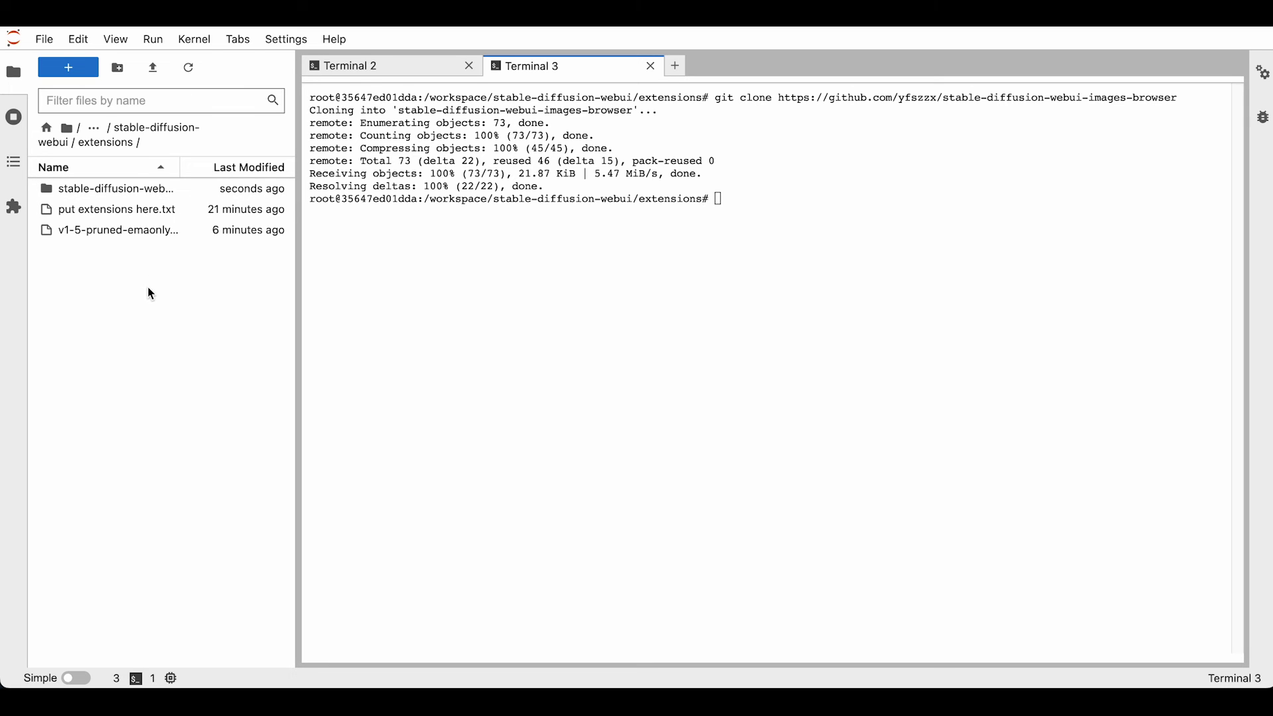
left_click(191, 166)
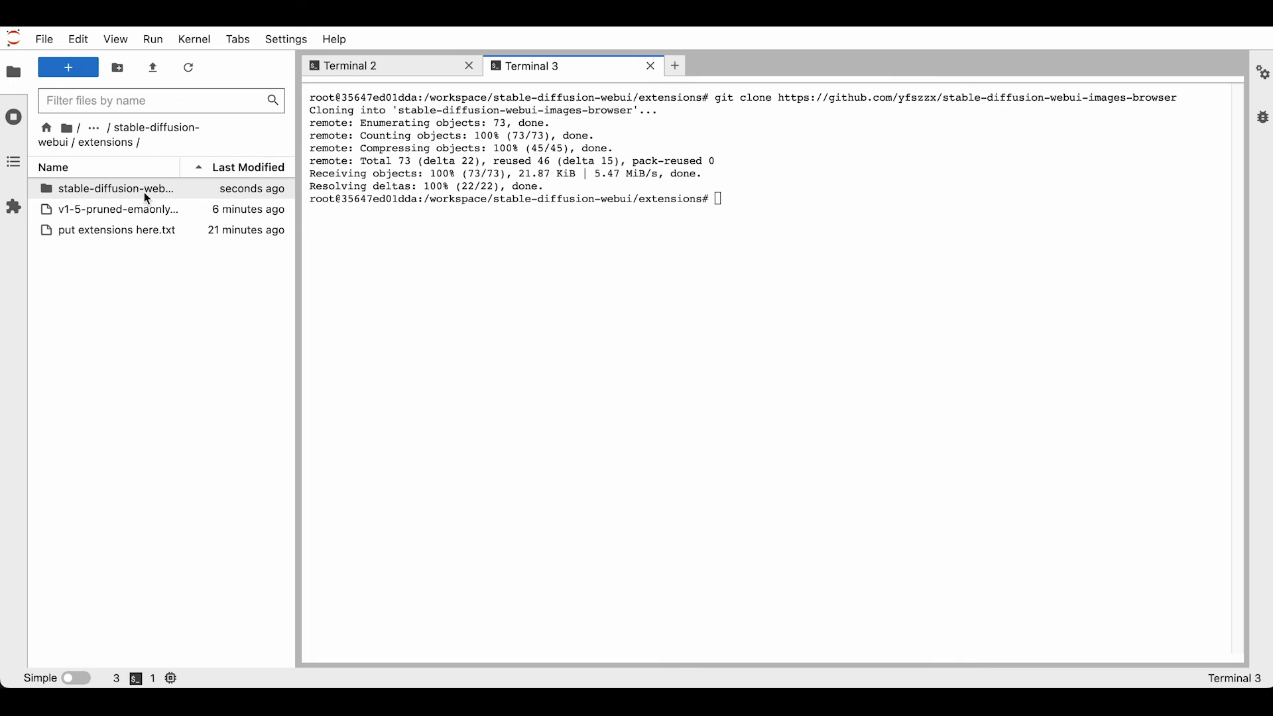
left_click(125, 196)
right_click(113, 190)
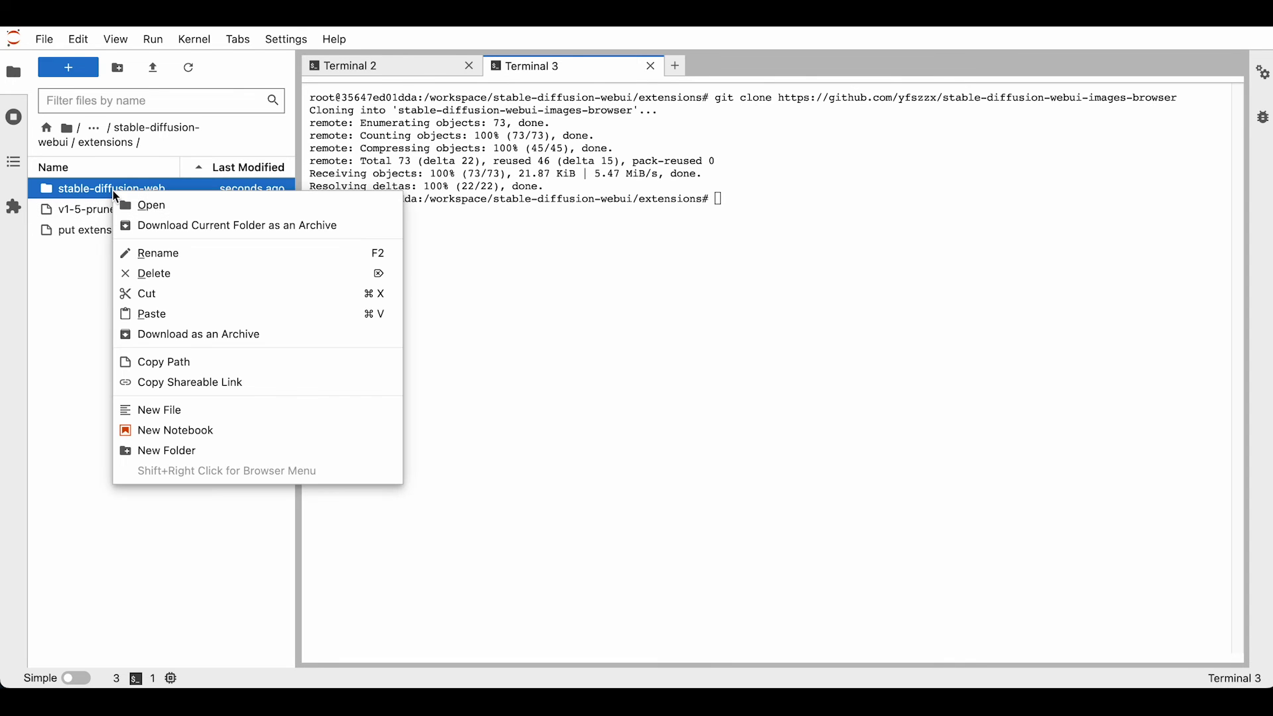
left_click(154, 252)
type("image browser")
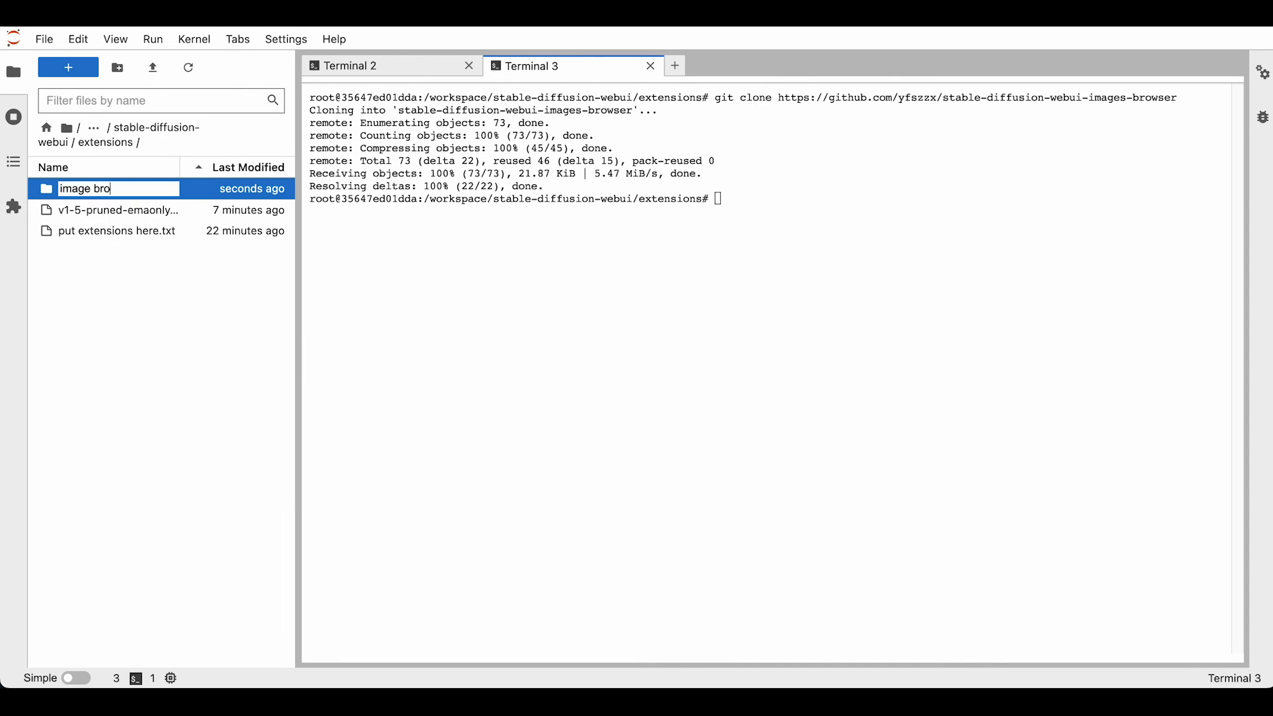
key("Return")
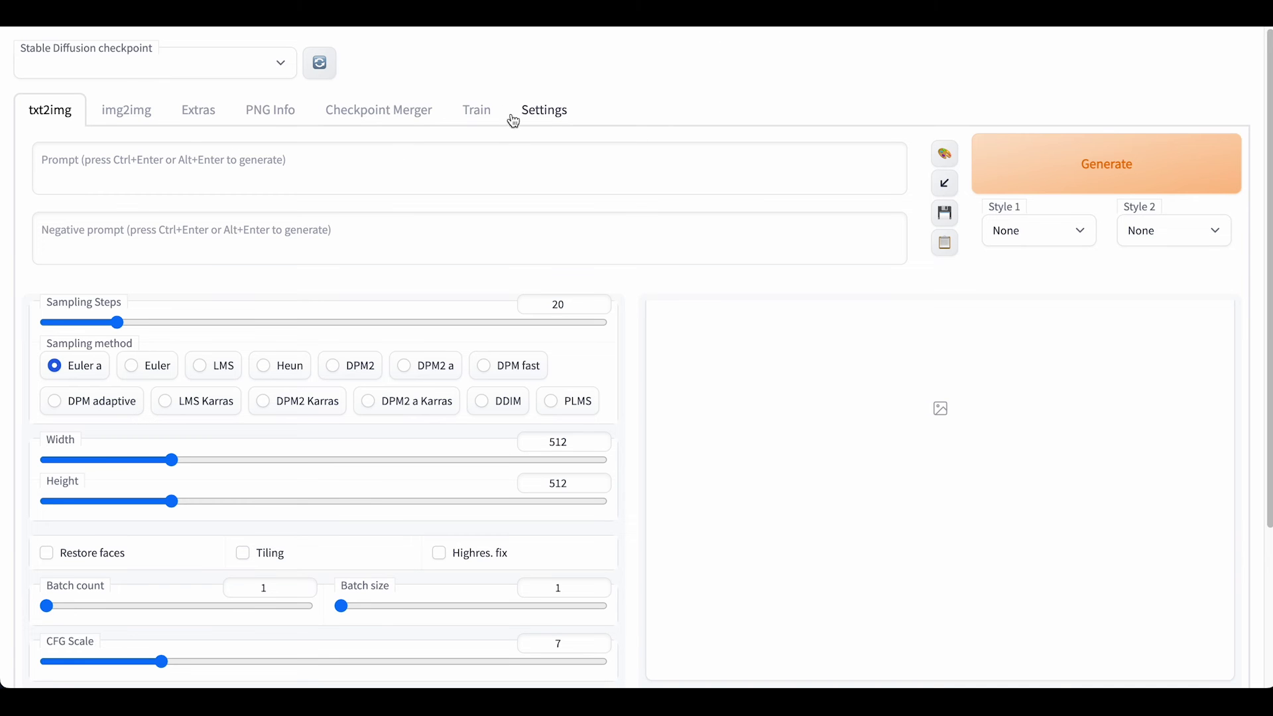
- Check the Settings page and the new Image Browser tab
left_click(572, 117)
scroll(841, 292, "down", 10)
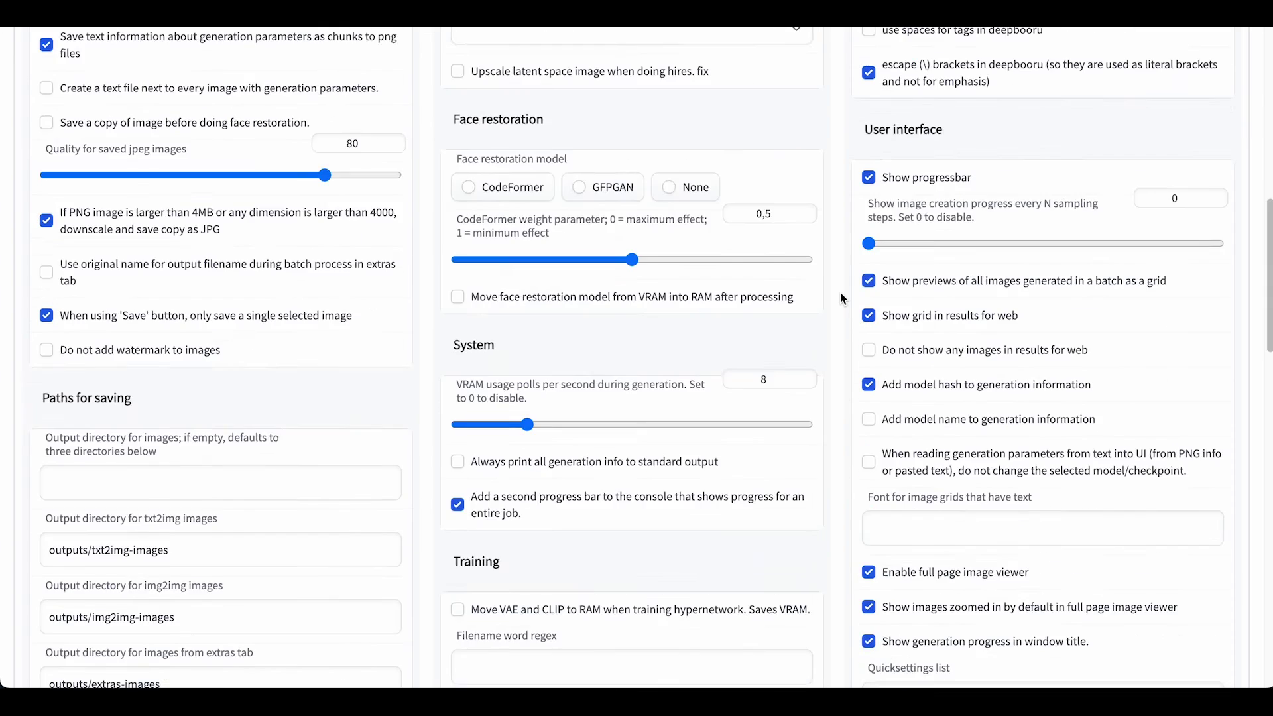
scroll(841, 292, "down", 15)
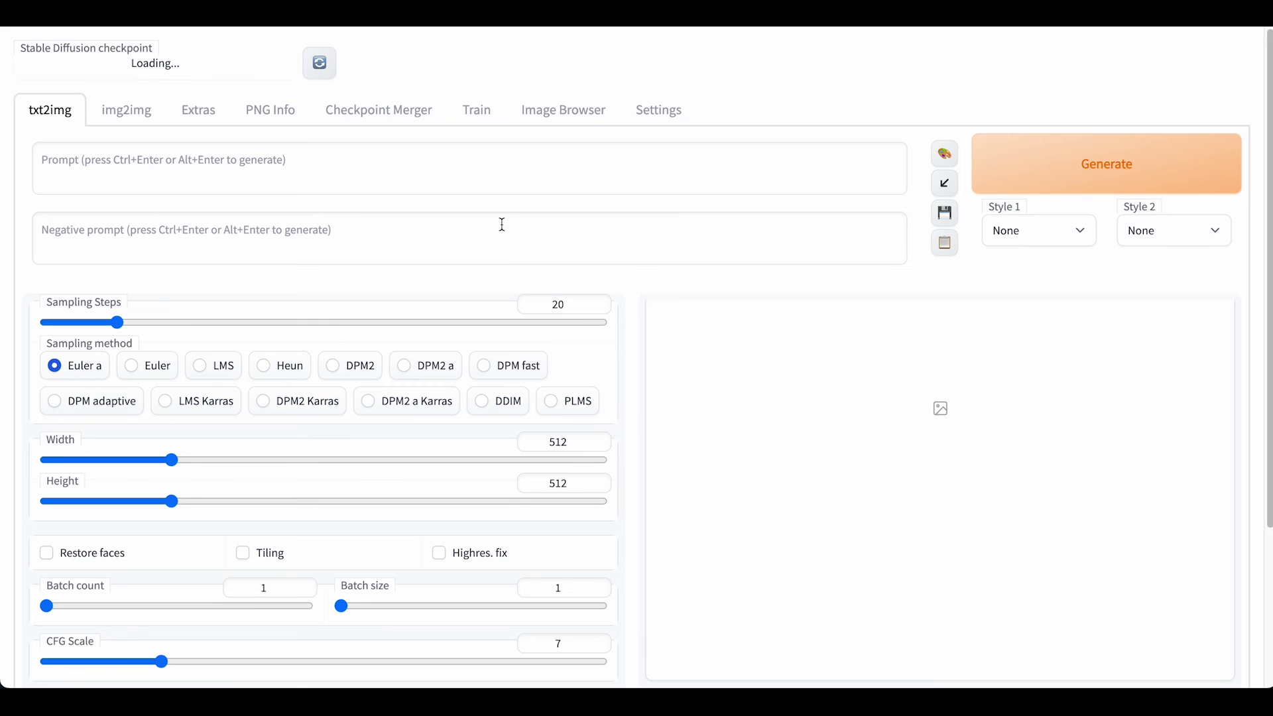
left_click(570, 126)
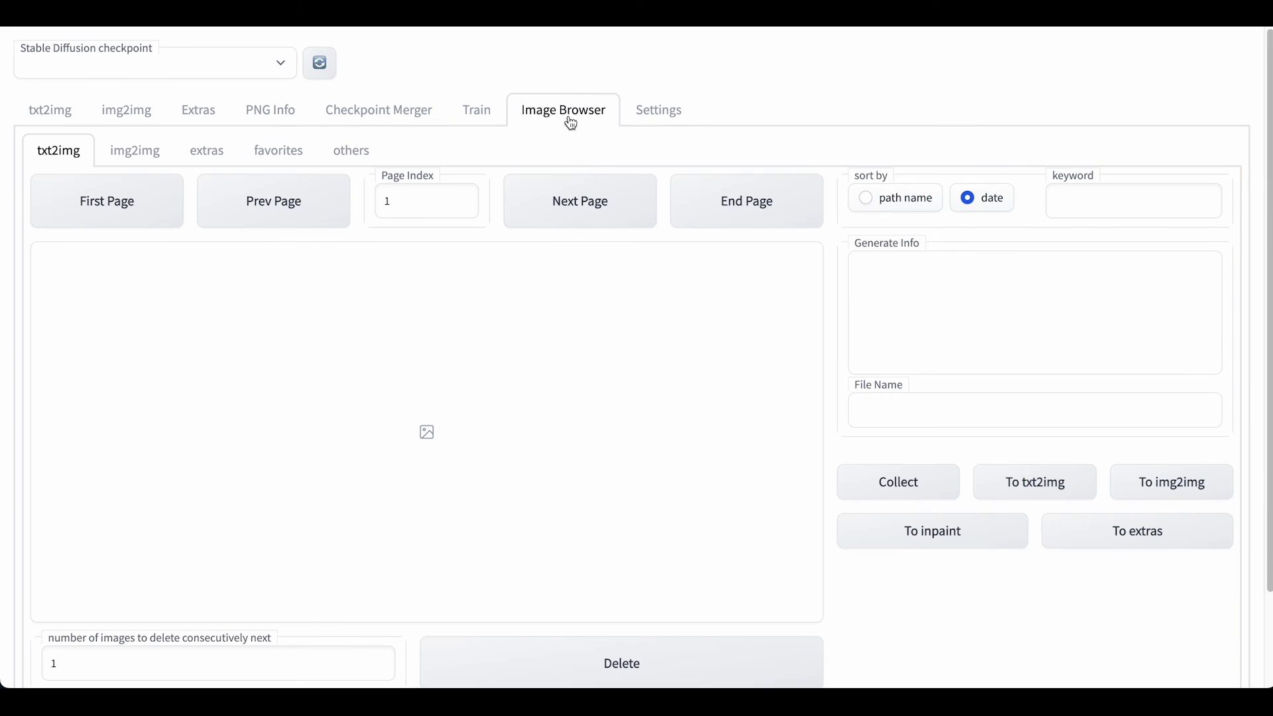
- Generate an image in txt2img from the prompt 'test'
left_click(65, 111)
left_click(205, 173)
type("test")
left_click(953, 86)
key("ctrl+Return")
scroll(634, 307, "down", 2)
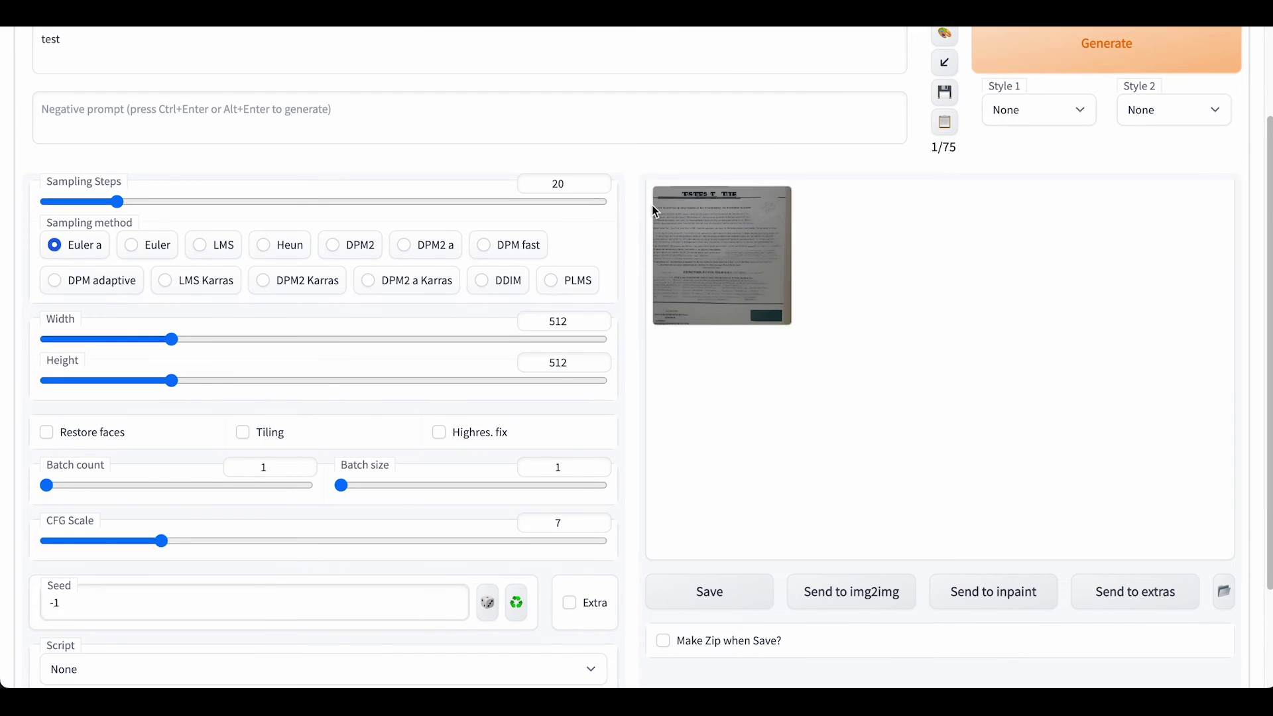
scroll(634, 316, "up", 2)
left_click(541, 112)
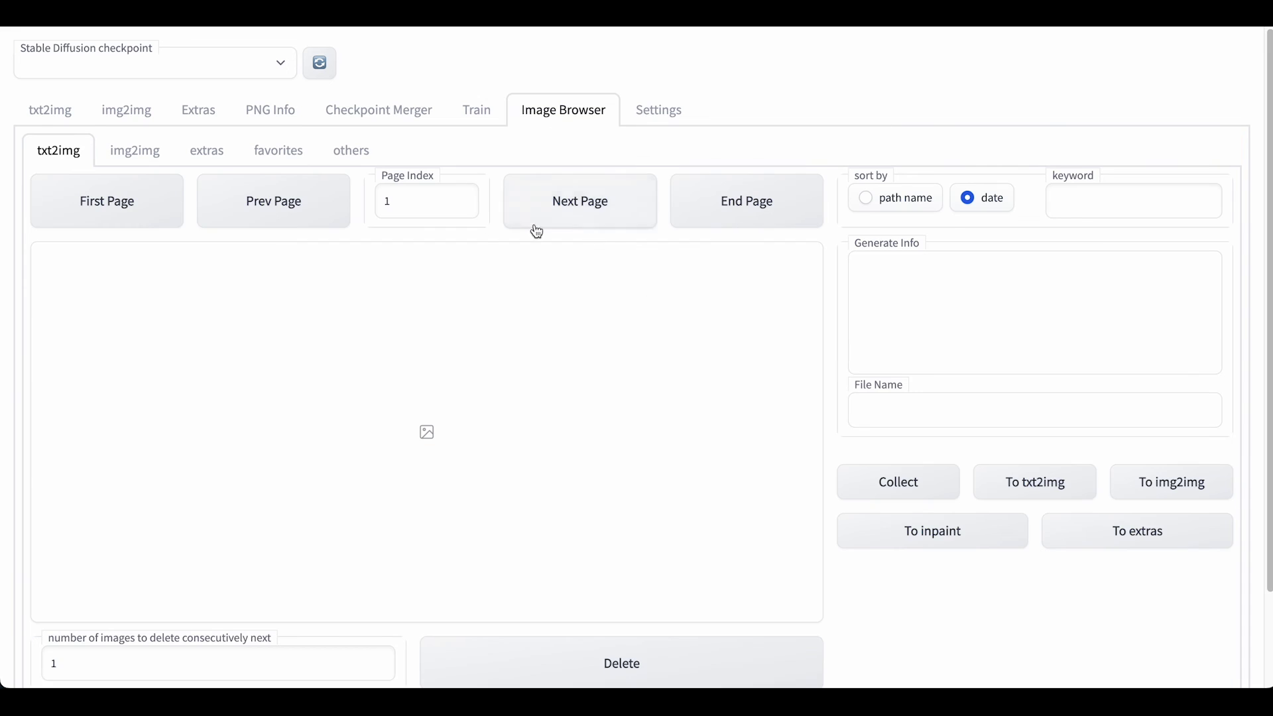
left_click(88, 205)
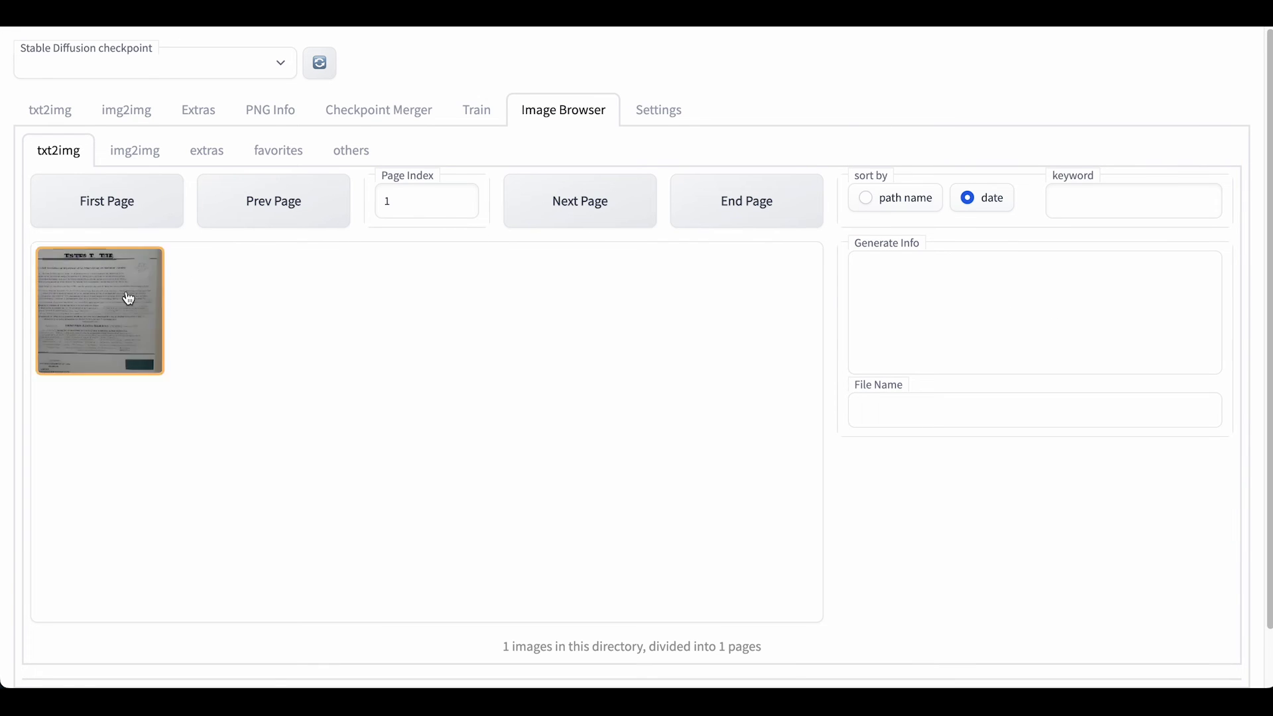
left_click(115, 305)
scroll(723, 405, "down", 1)
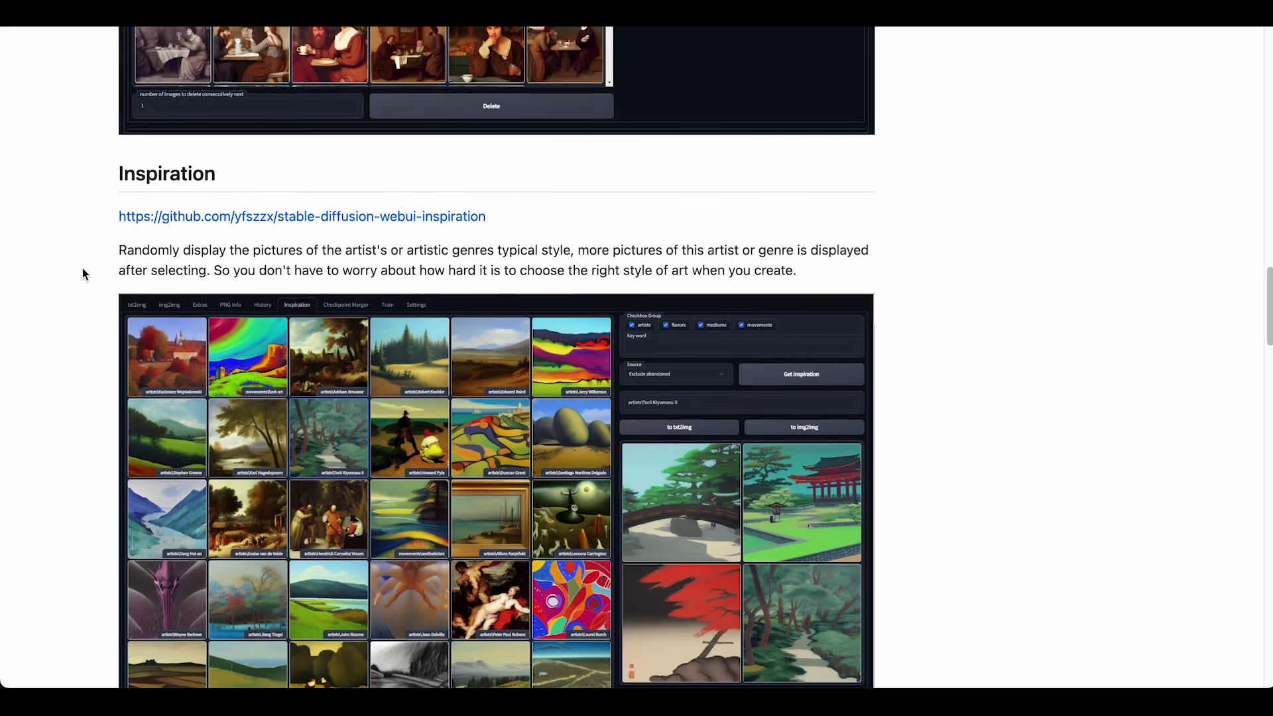
- Clone the inspiration extension repository into the extensions folder with git clone
scroll(82, 268, "down", 1)
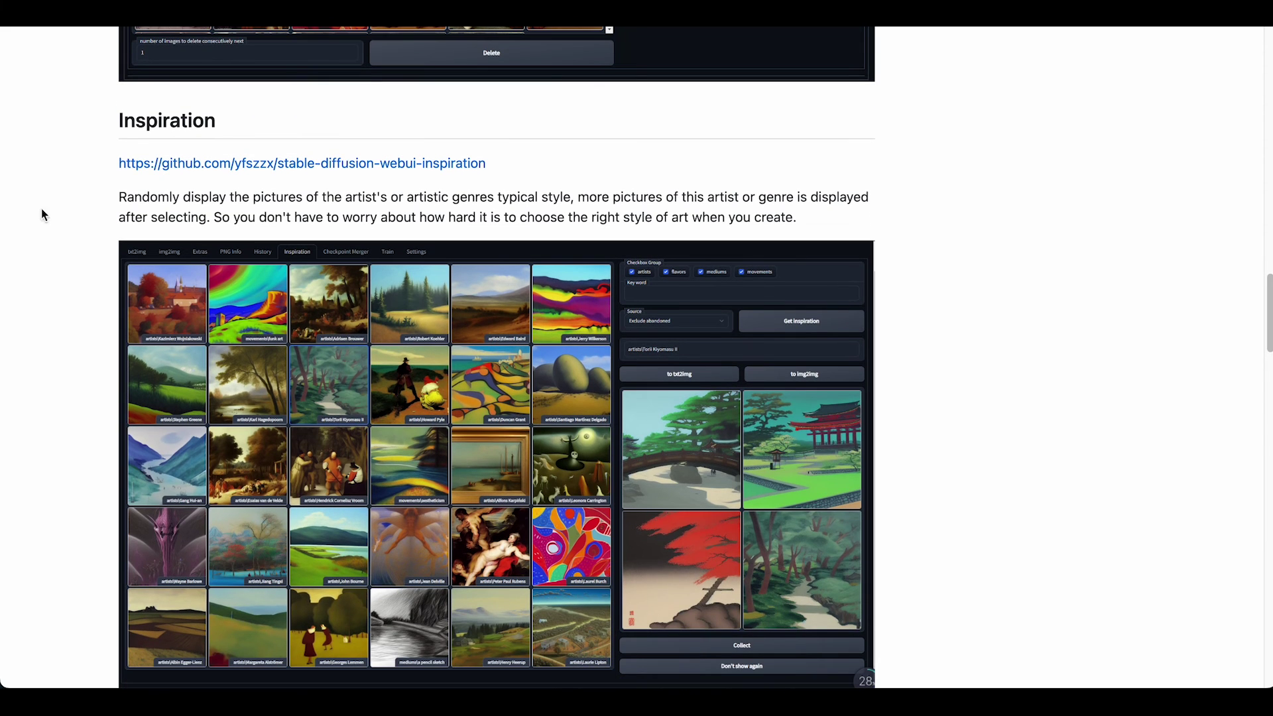
left_click_drag(506, 165, 117, 172)
key("super+c")
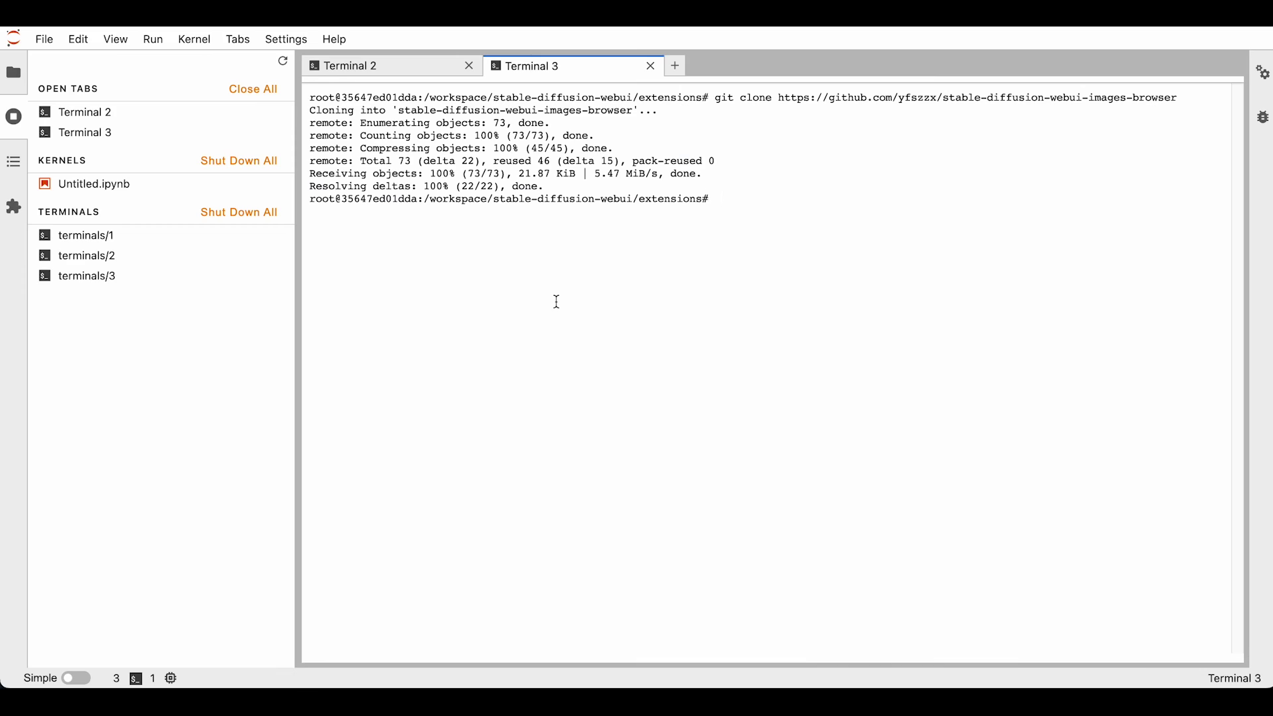
type("git clone")
key("super+v")
key("Return")
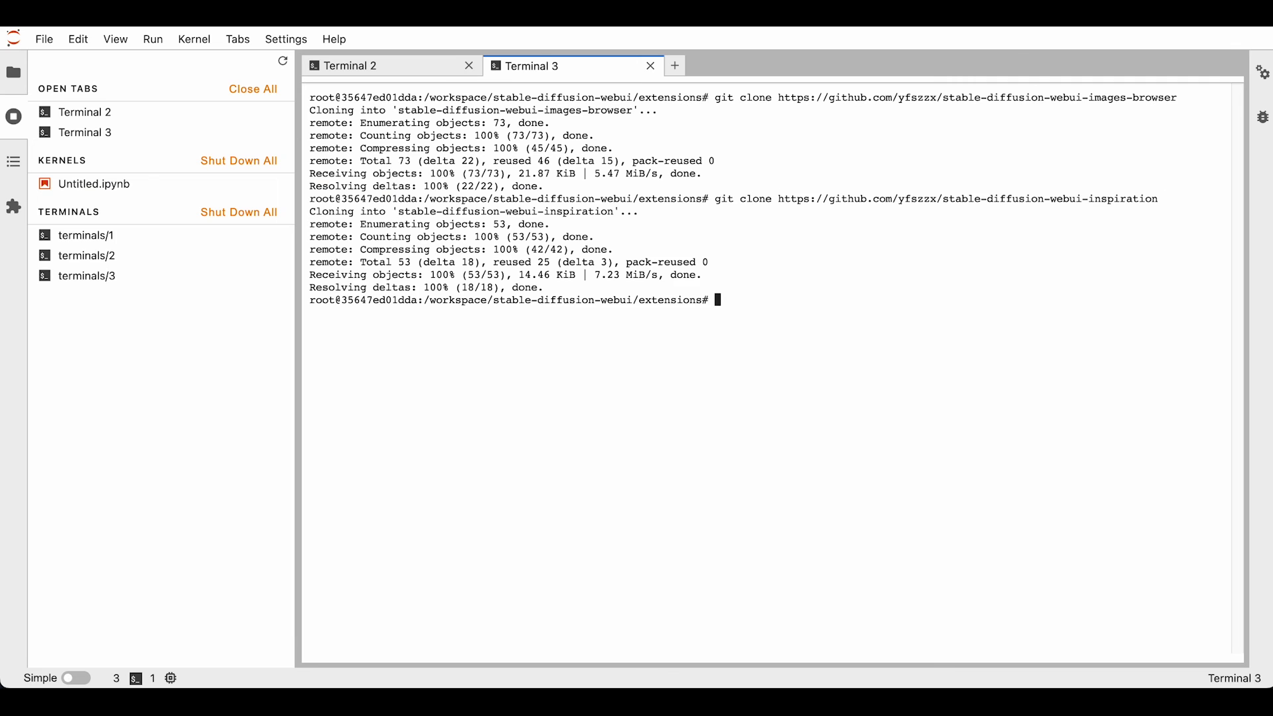
- Rename the newly cloned folder in extensions to 'inspiration'
left_click(13, 72)
left_click(108, 193)
right_click(108, 194)
left_click(165, 249)
type("inspiration")
key("Return")
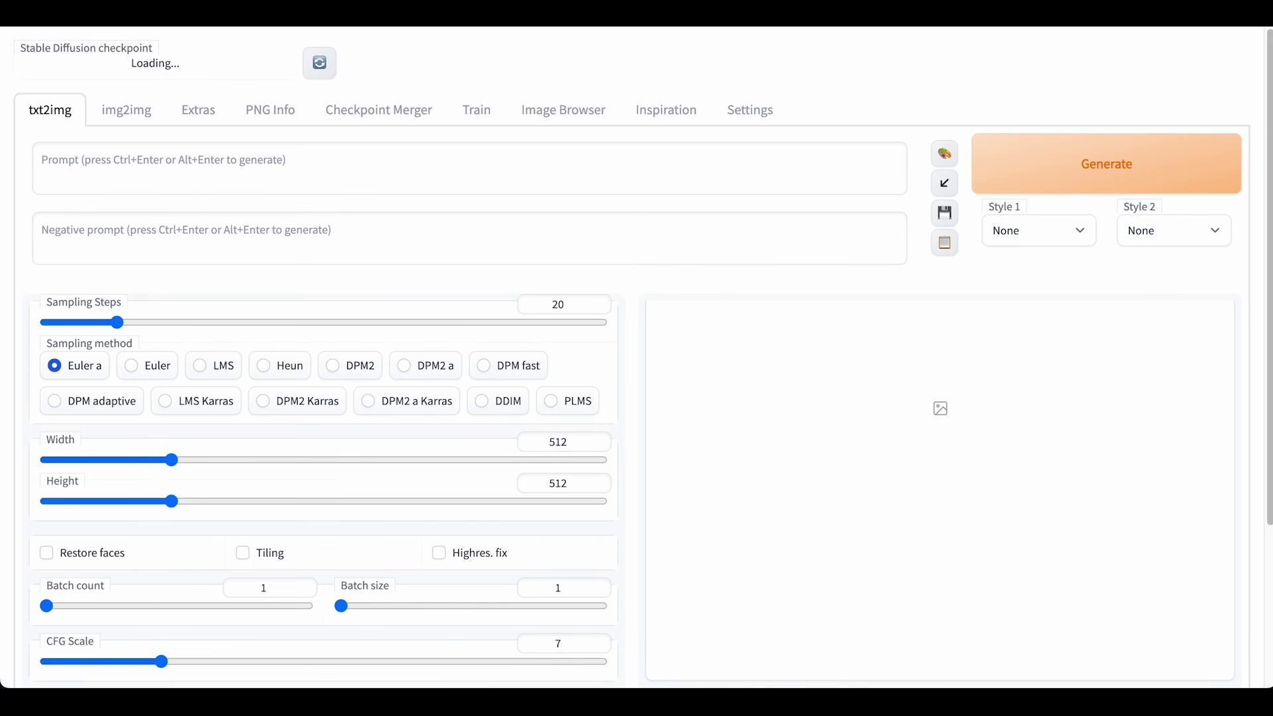
- Choose the Create inspiration images script in txt2img
left_click(676, 118)
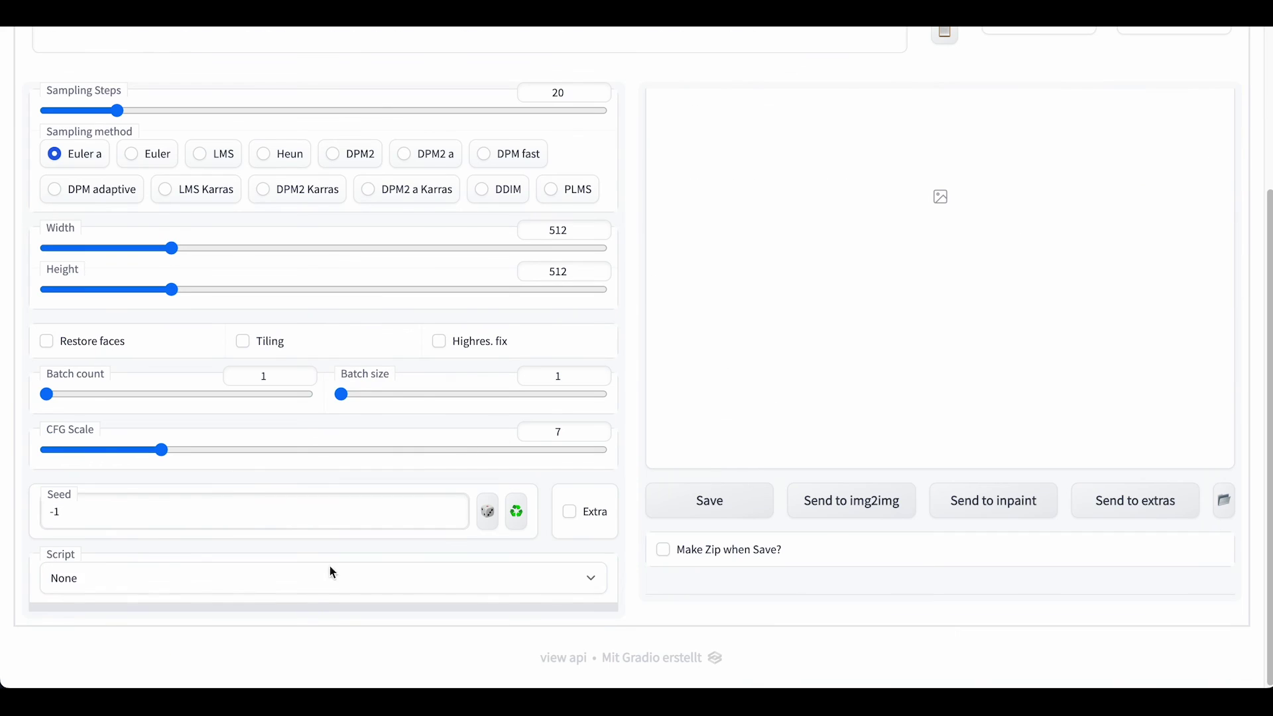
left_click(331, 572)
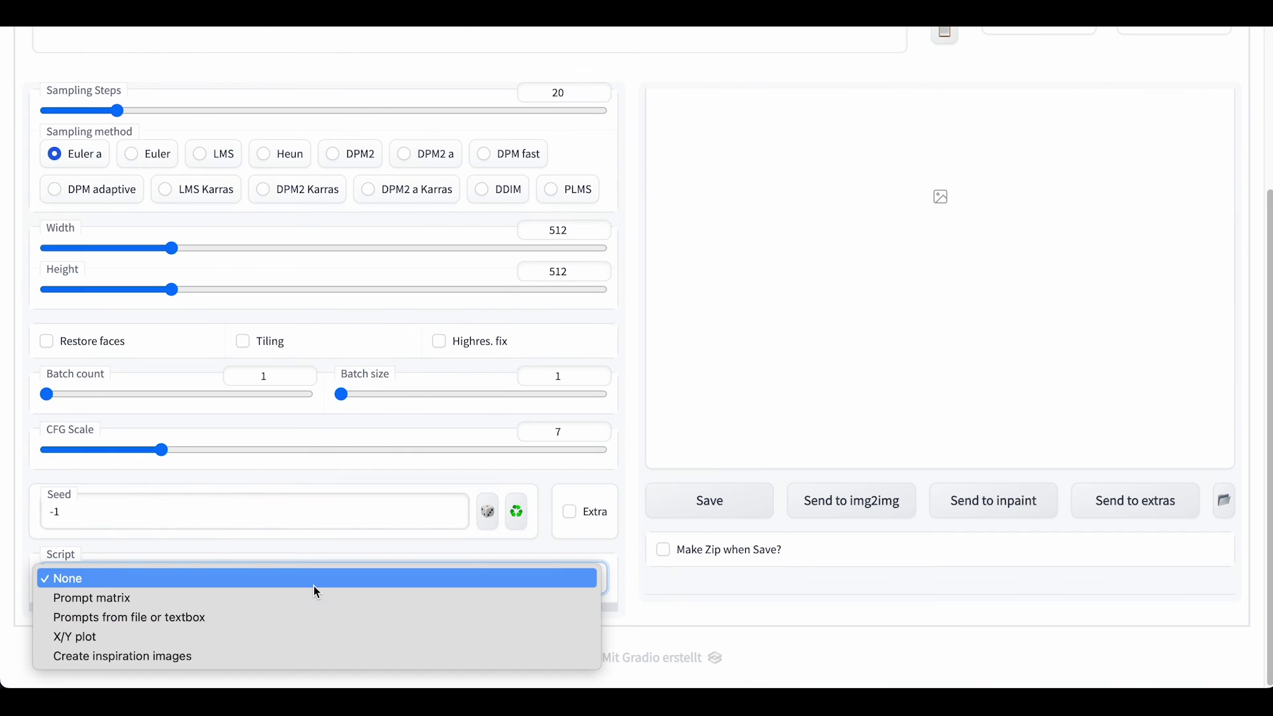
left_click(239, 659)
- Upload the artists test.txt list of 14 artist names and start generating
scroll(636, 558, "down", 5)
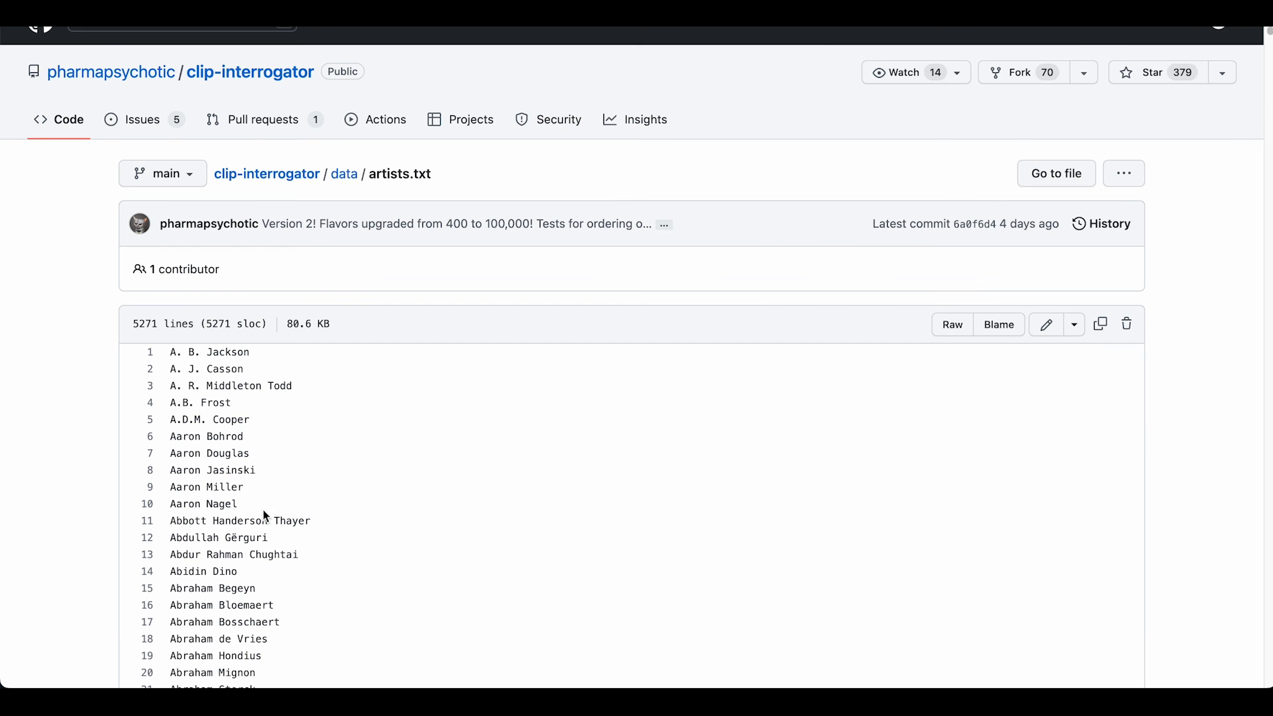
left_click_drag(302, 575, 165, 358)
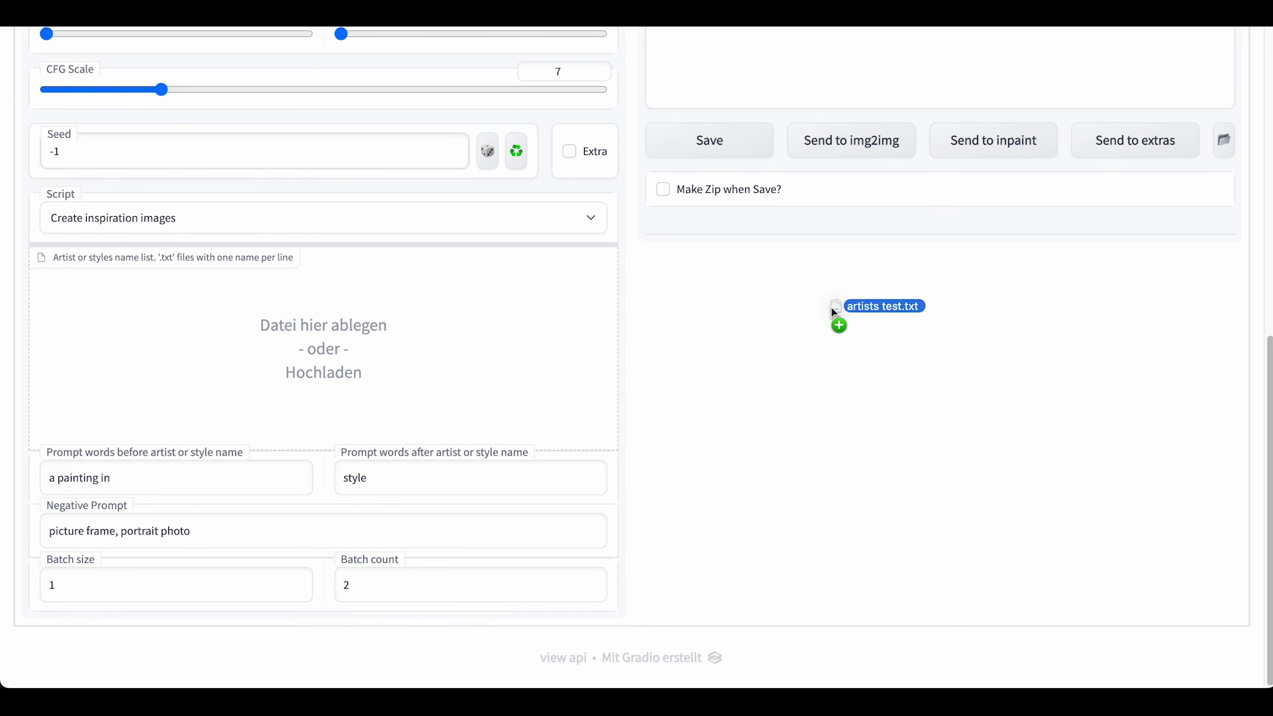
left_click_drag(733, 317, 514, 381)
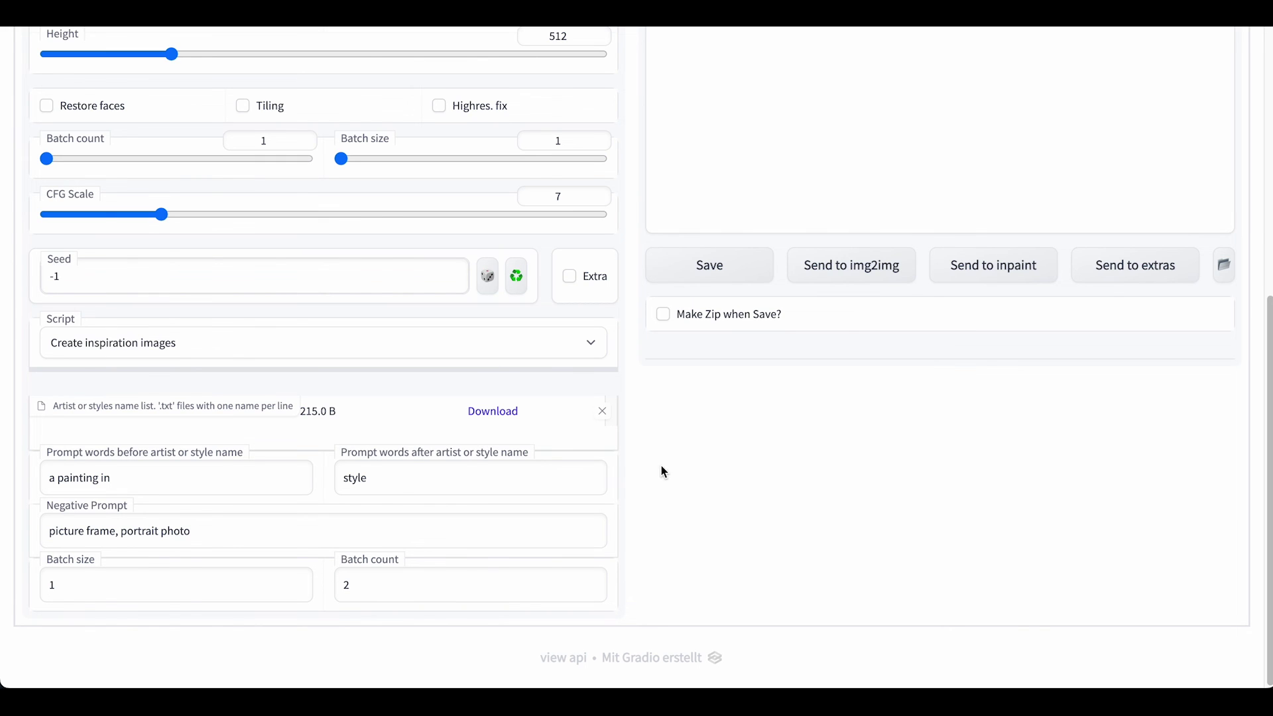
scroll(622, 500, "up", 7)
left_click(1090, 164)
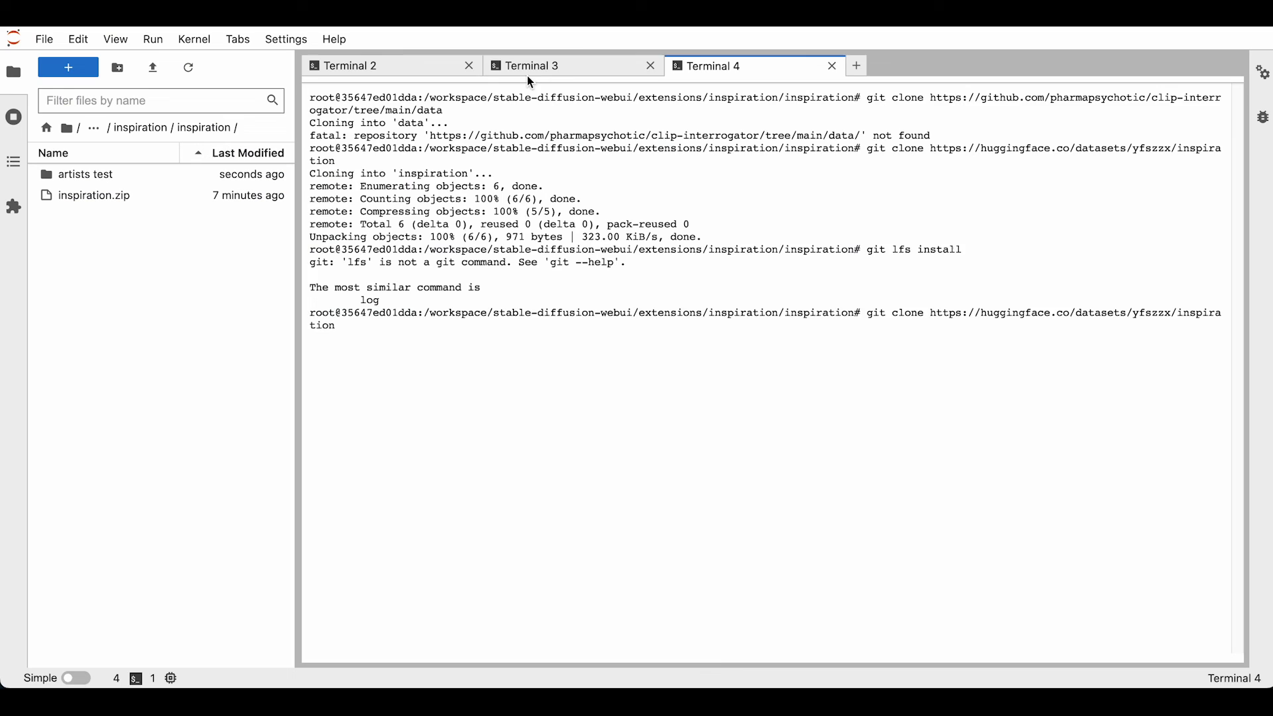
- Review Terminal 3's clone output and Terminal 2's finished 280-step generation log
left_click(554, 70)
left_click(372, 66)
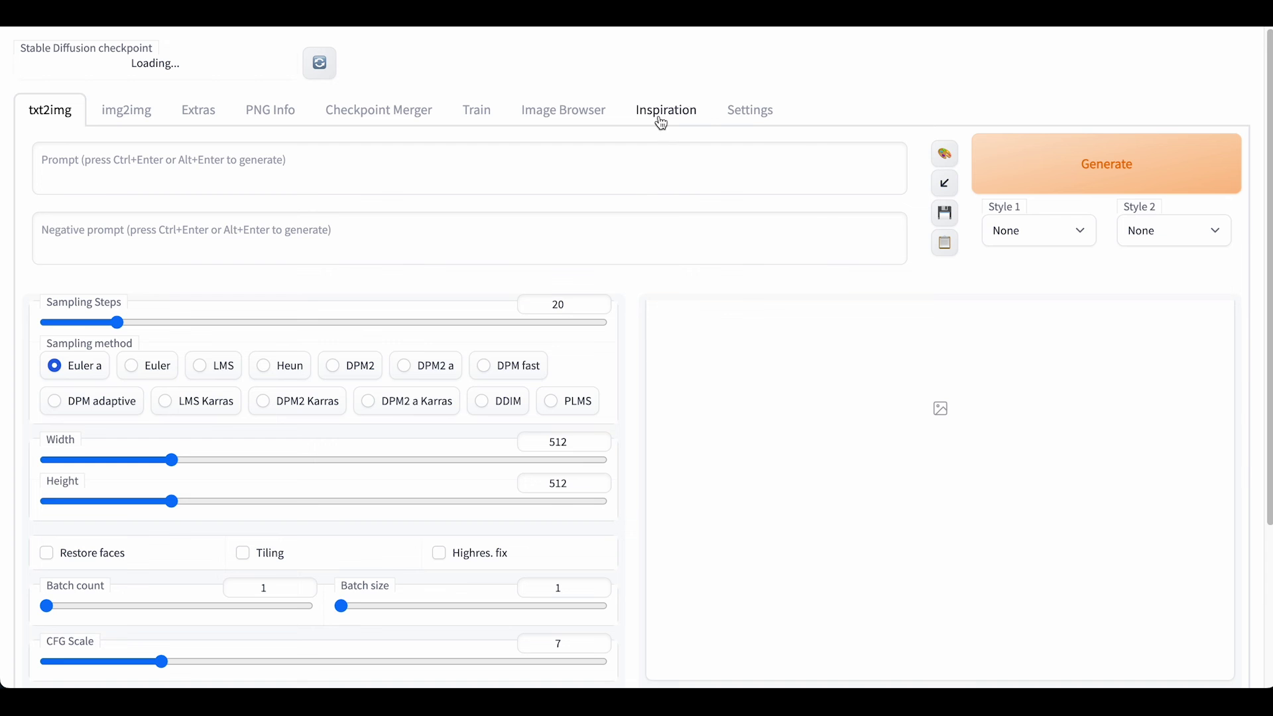
left_click(659, 118)
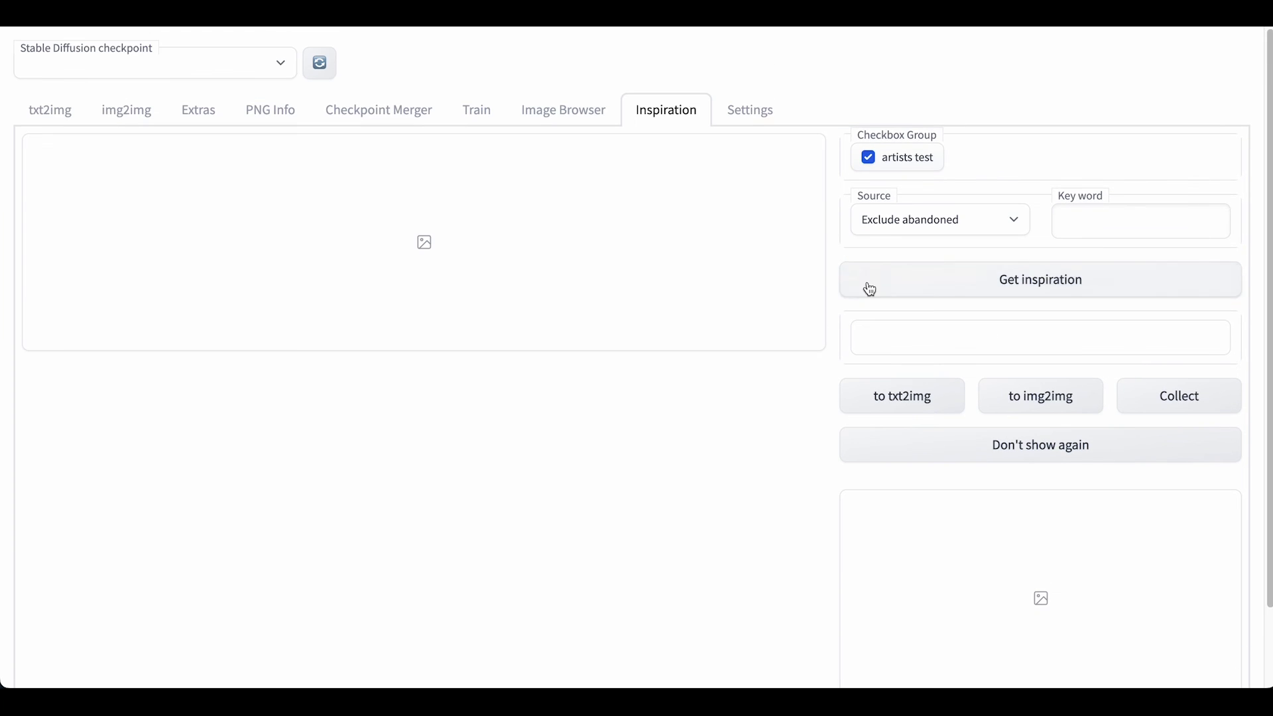
- Browse the 'artists test' inspiration images, enlarge samples like the blue dinosaur painting, then close the preview
left_click(881, 292)
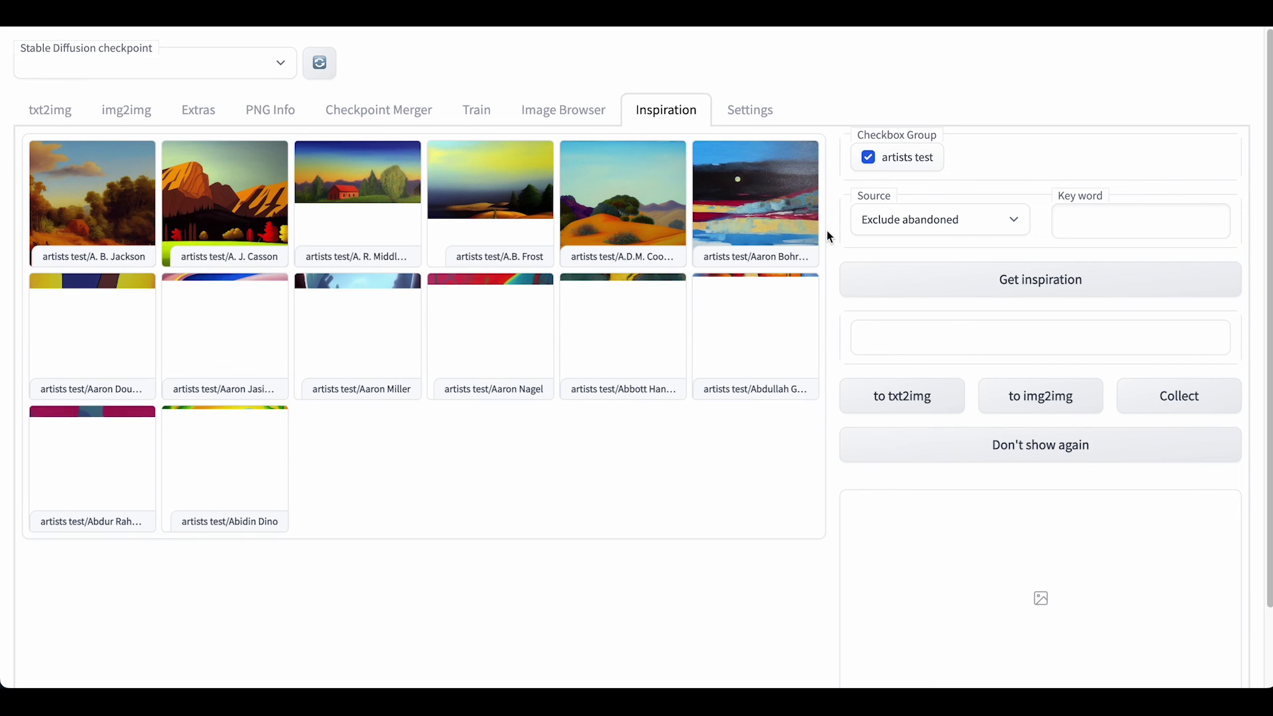
left_click(756, 325)
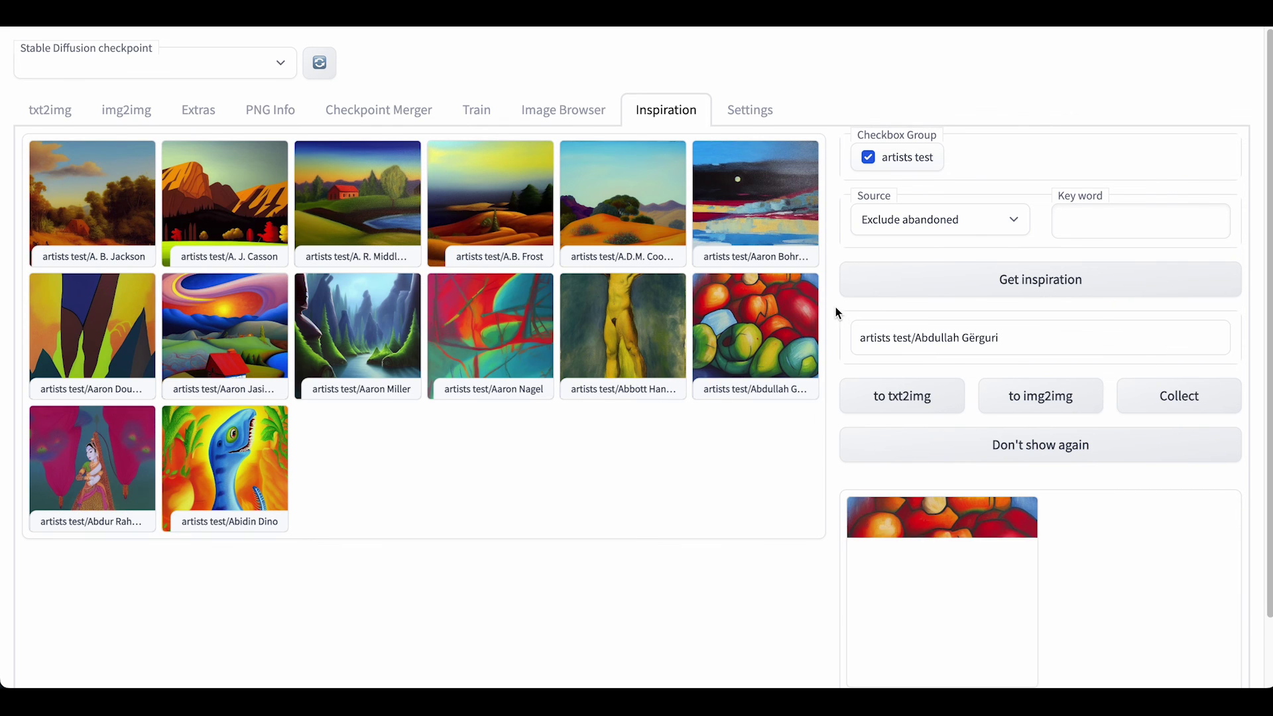
scroll(834, 308, "down", 1)
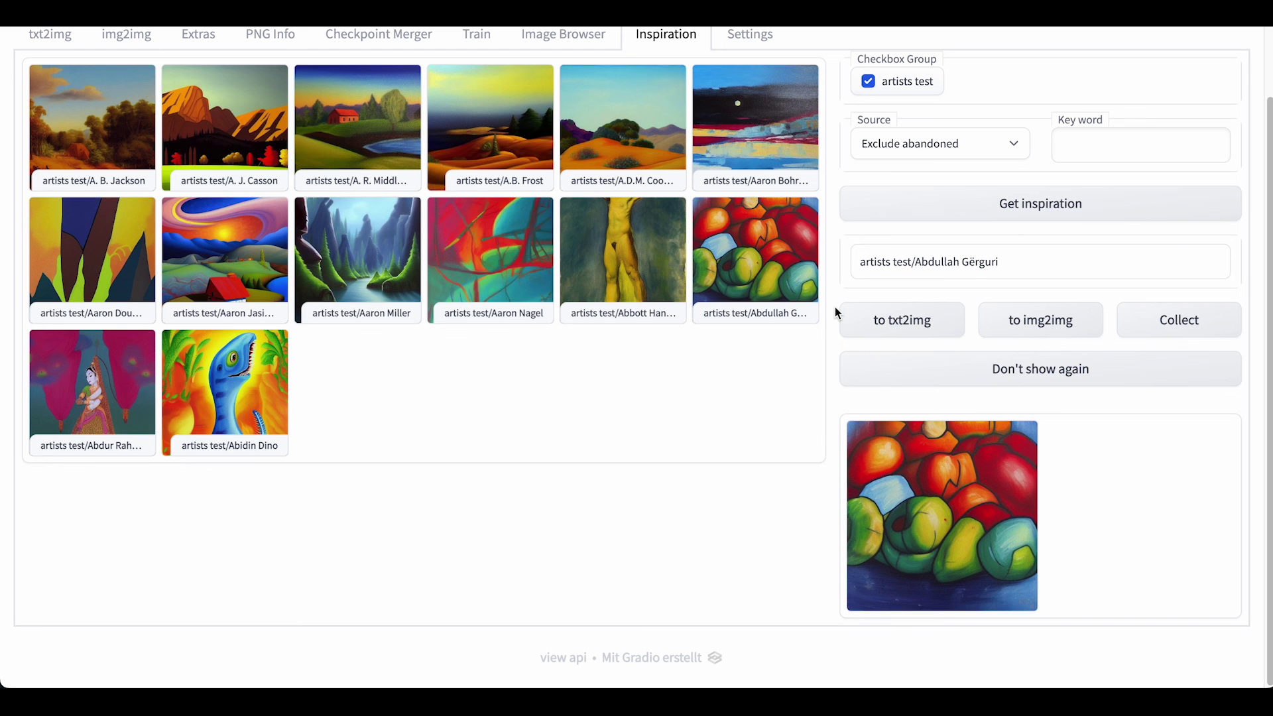
left_click(226, 391)
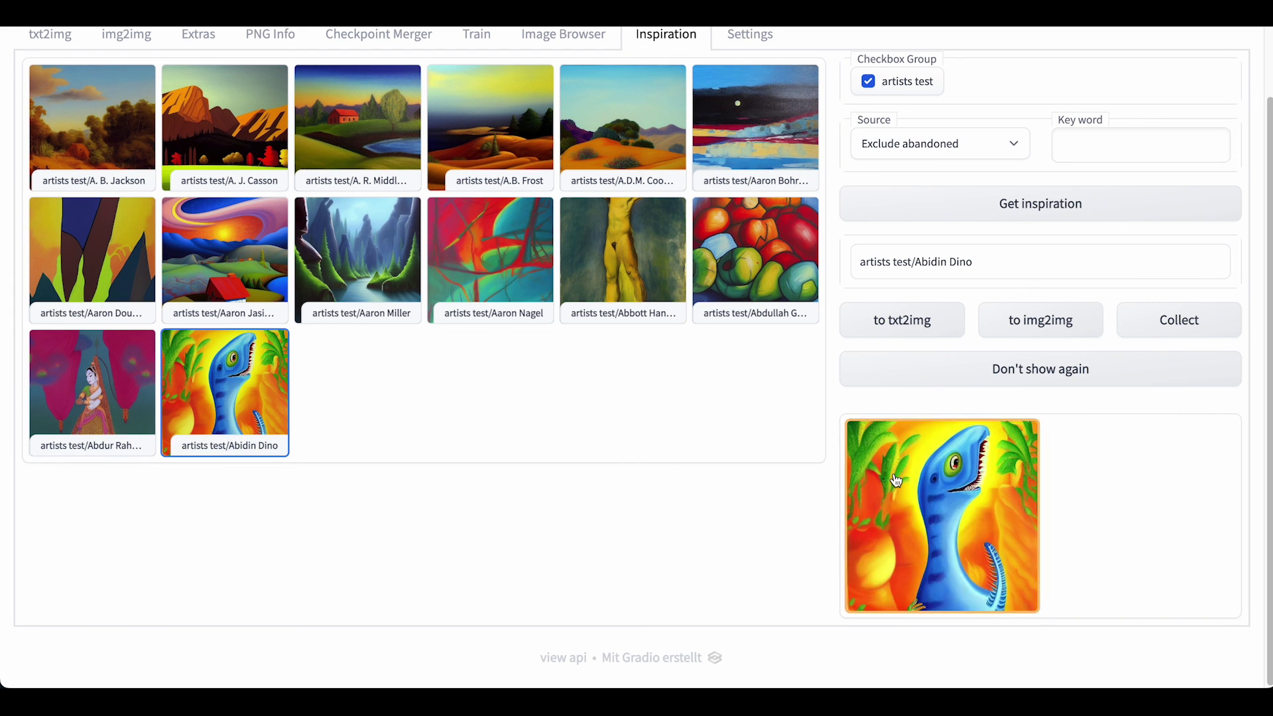
left_click(895, 480)
left_click(1220, 434)
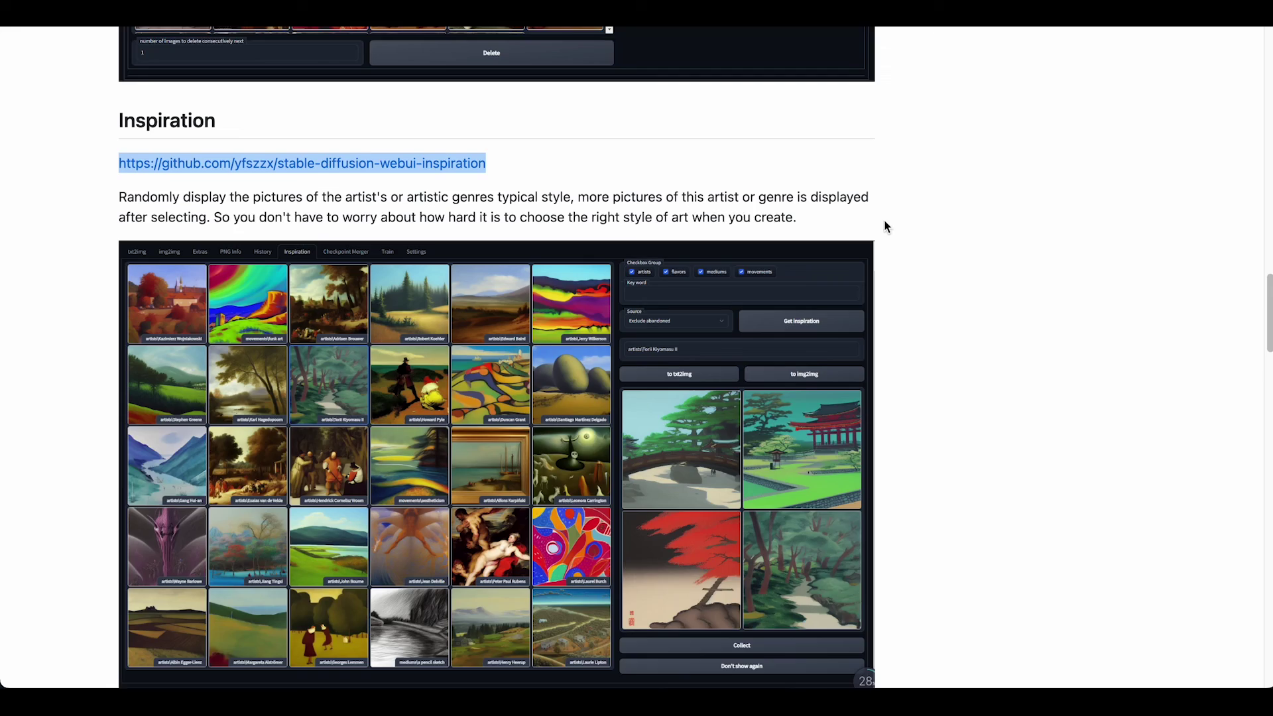
- In Artists To Study, load and scroll through the dog/anime artist thumbnails
scroll(885, 227, "down", 10)
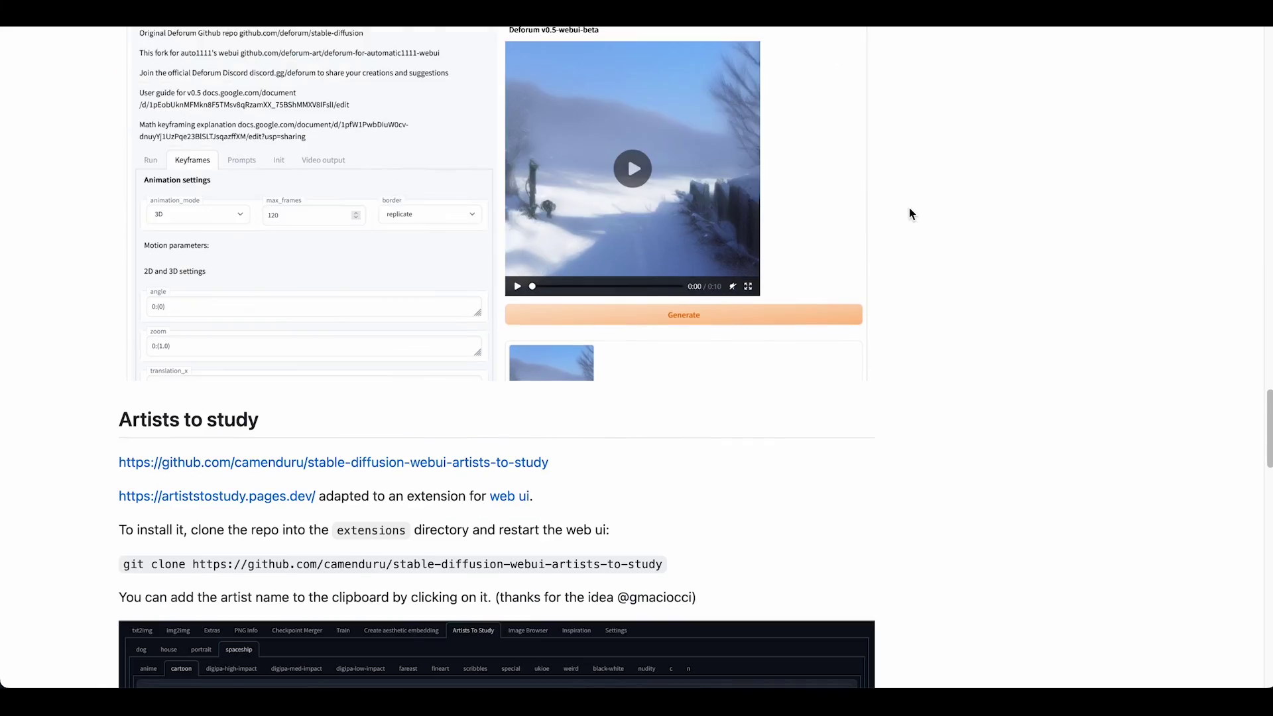
scroll(909, 213, "down", 5)
left_click_drag(548, 106, 115, 120)
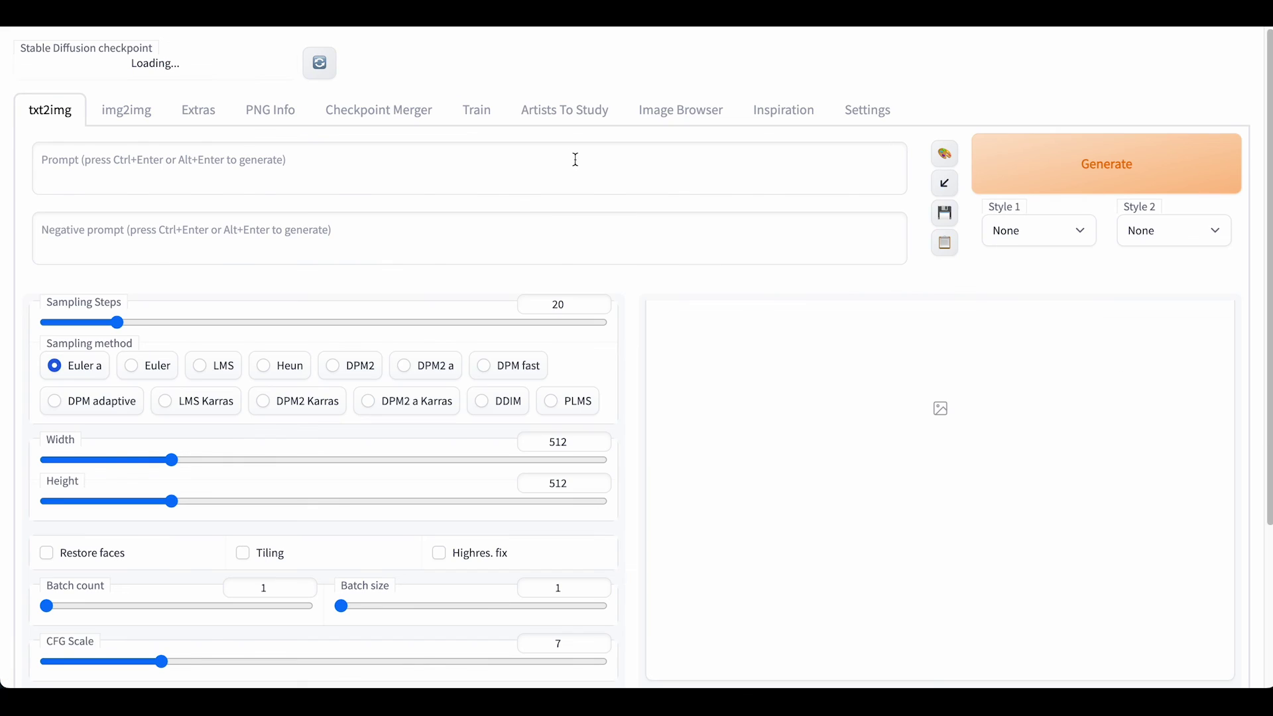
left_click(566, 111)
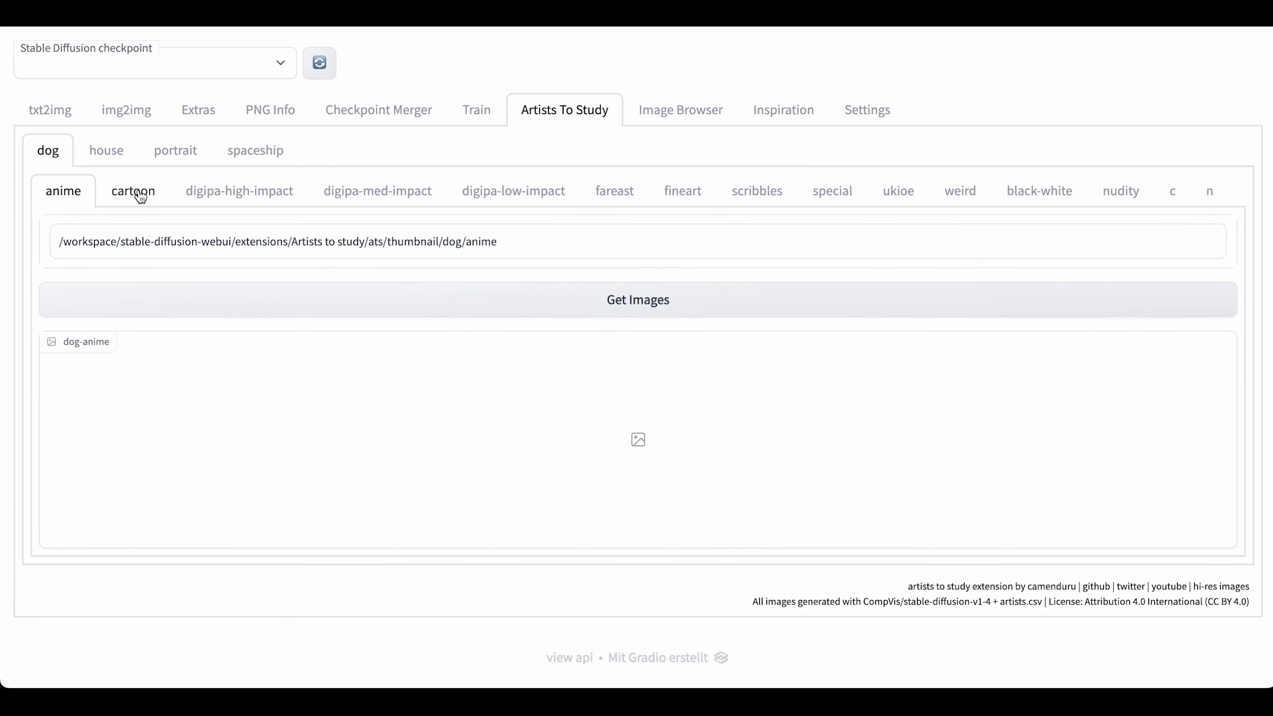
left_click(246, 298)
scroll(53, 317, "down", 5)
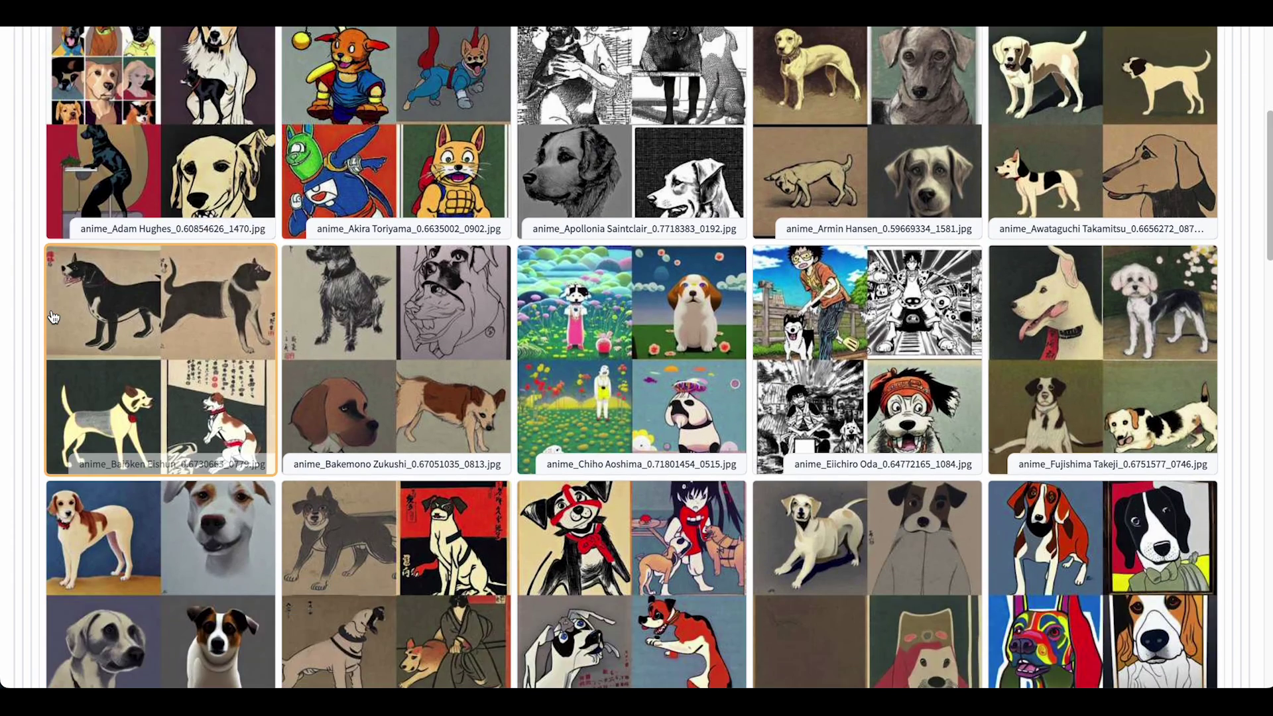
scroll(53, 317, "down", 12)
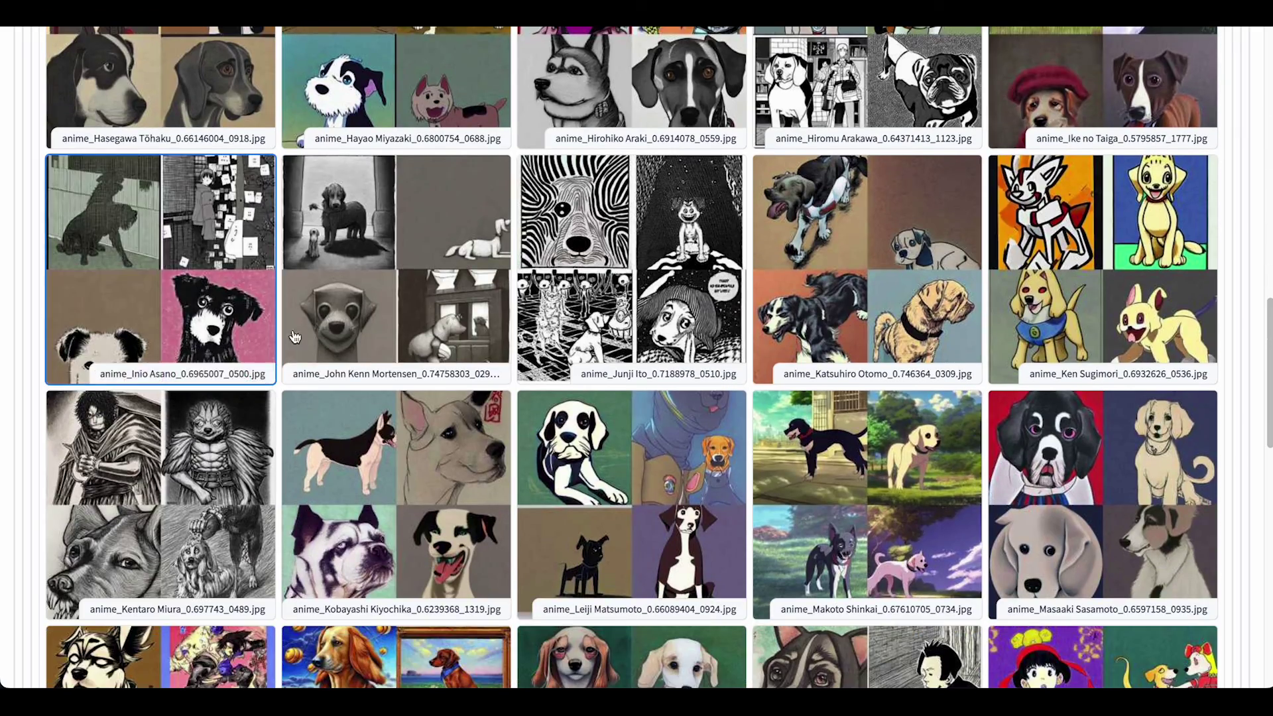
scroll(464, 311, "up", 17)
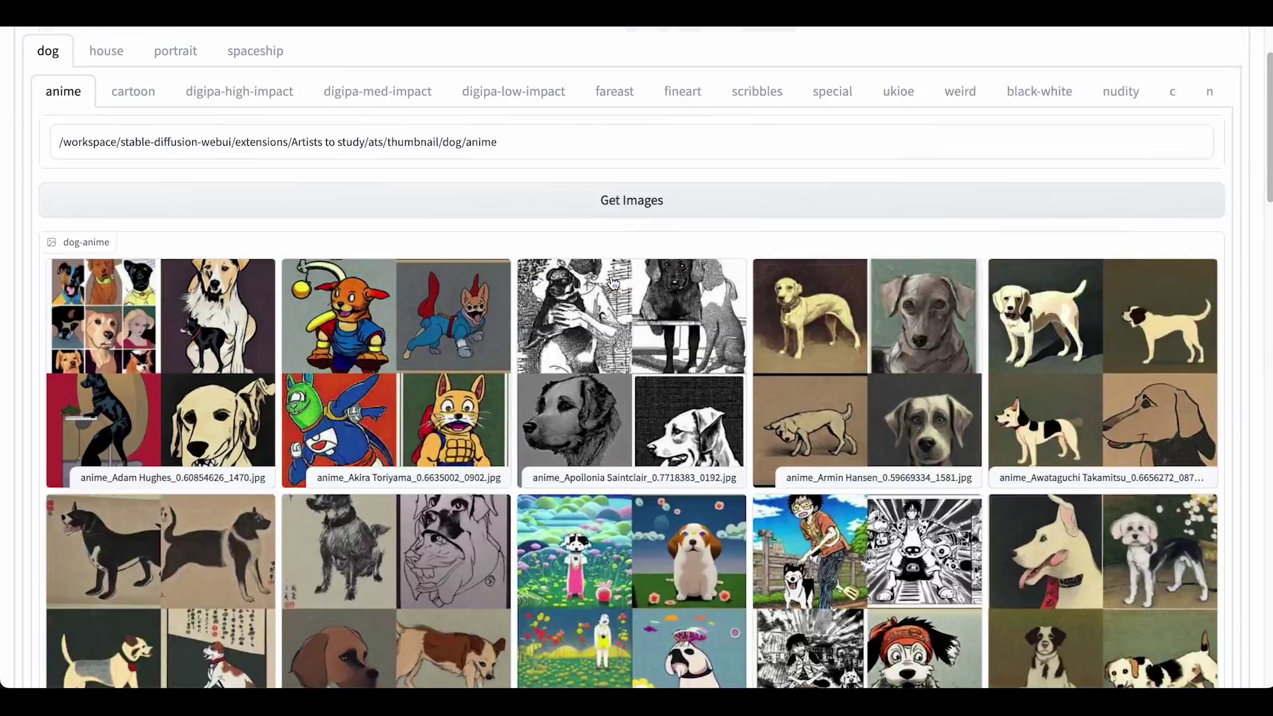
- Load and scroll through the dog/digipa-high-impact thumbnails
left_click(240, 188)
left_click(537, 306)
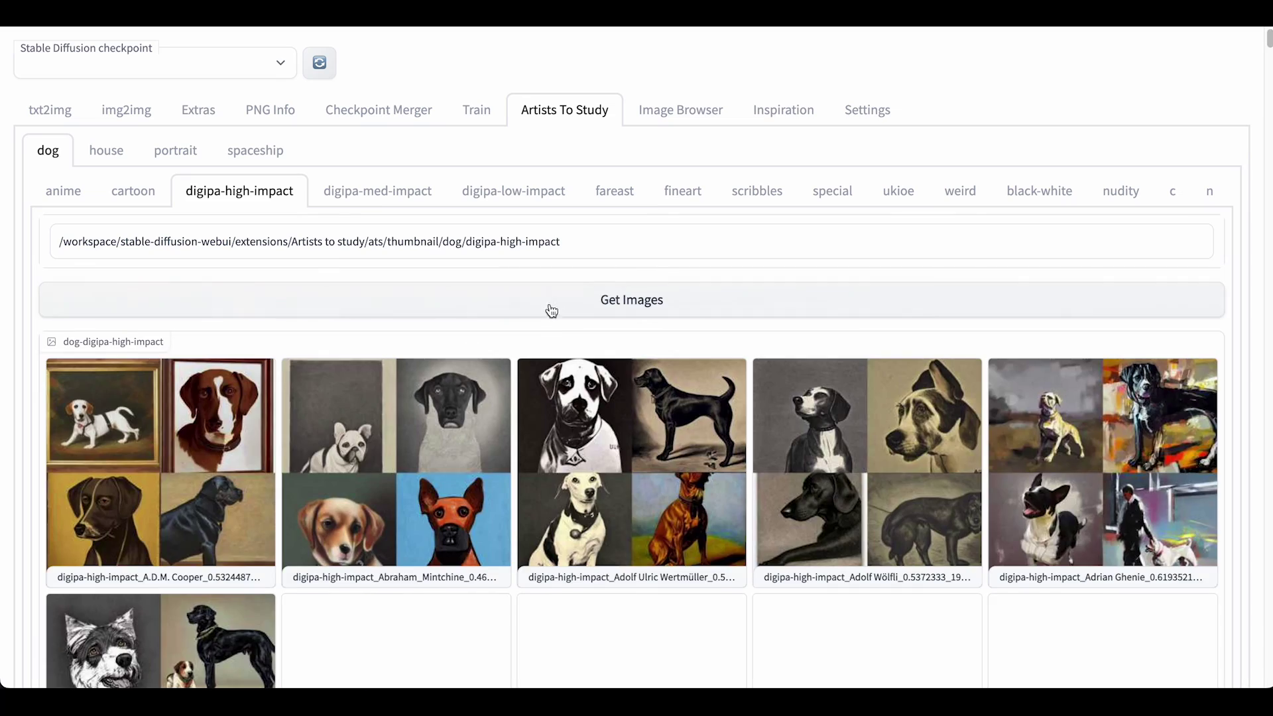
scroll(527, 320, "down", 10)
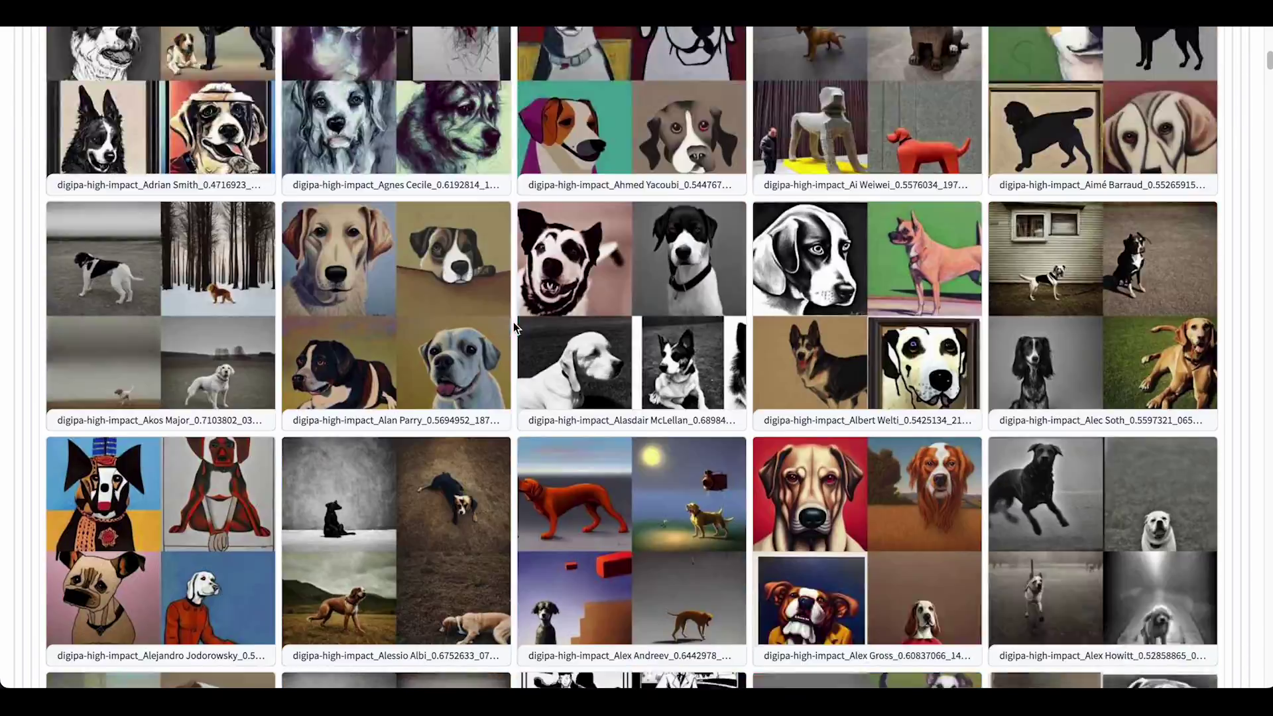
scroll(513, 321, "down", 20)
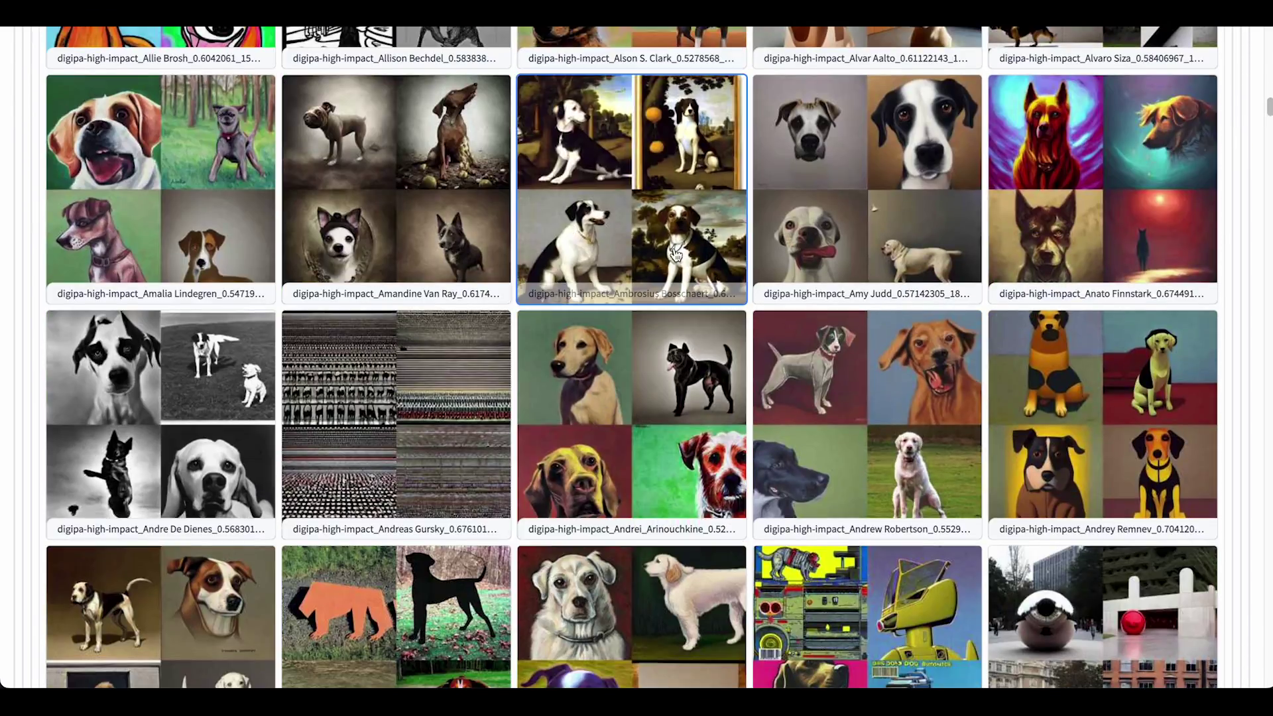
scroll(674, 254, "up", 20)
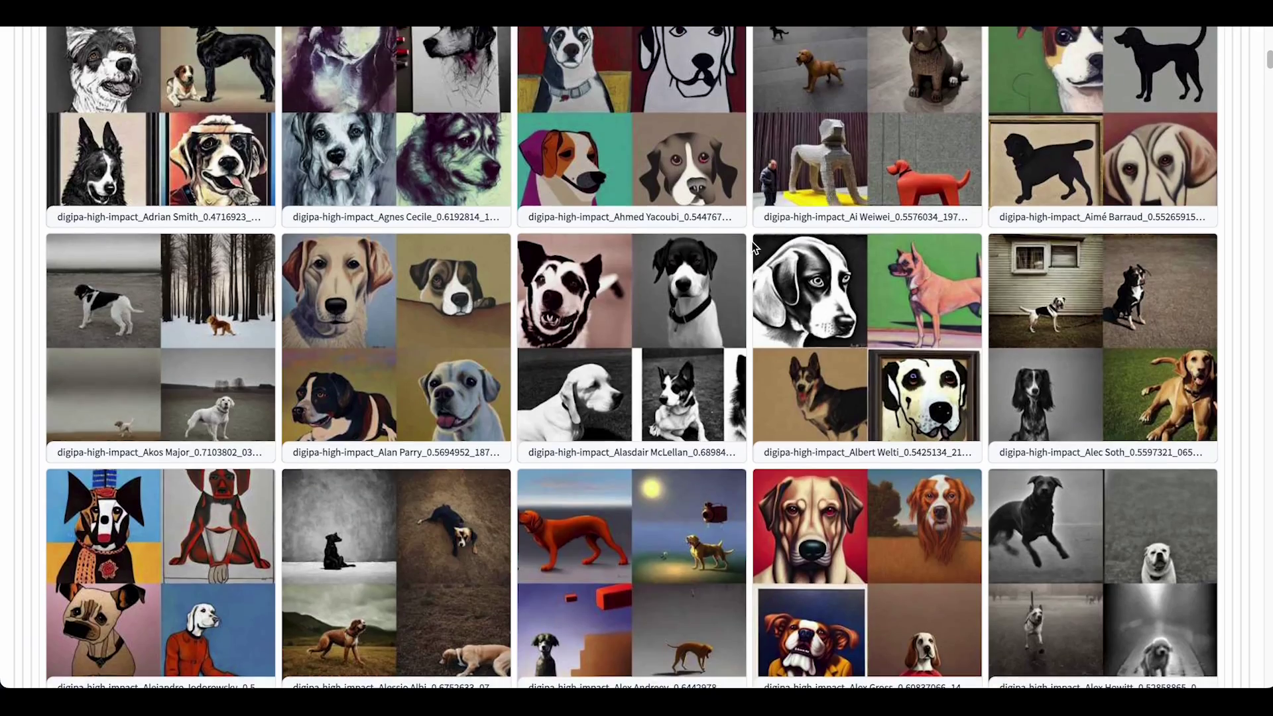
scroll(753, 248, "up", 12)
- Load and scroll through the portrait/digipa-low-impact thumbnails
left_click(514, 191)
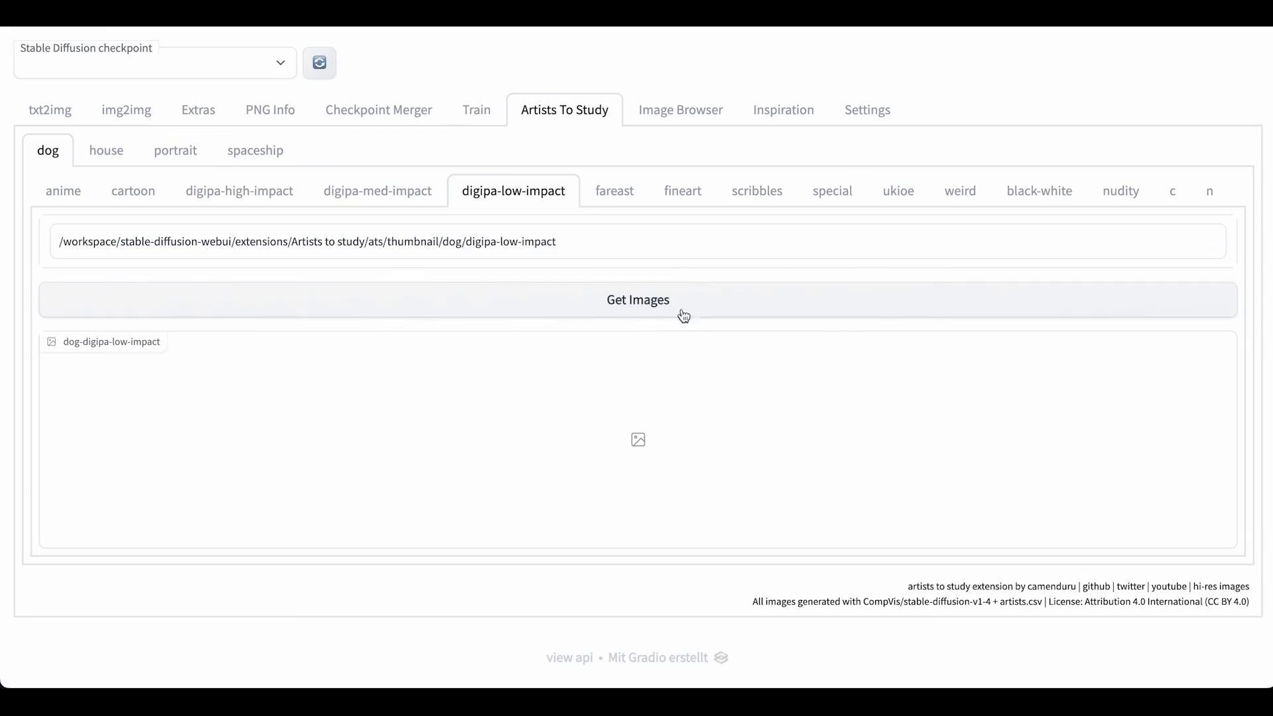
left_click(176, 150)
left_click(524, 192)
left_click(600, 298)
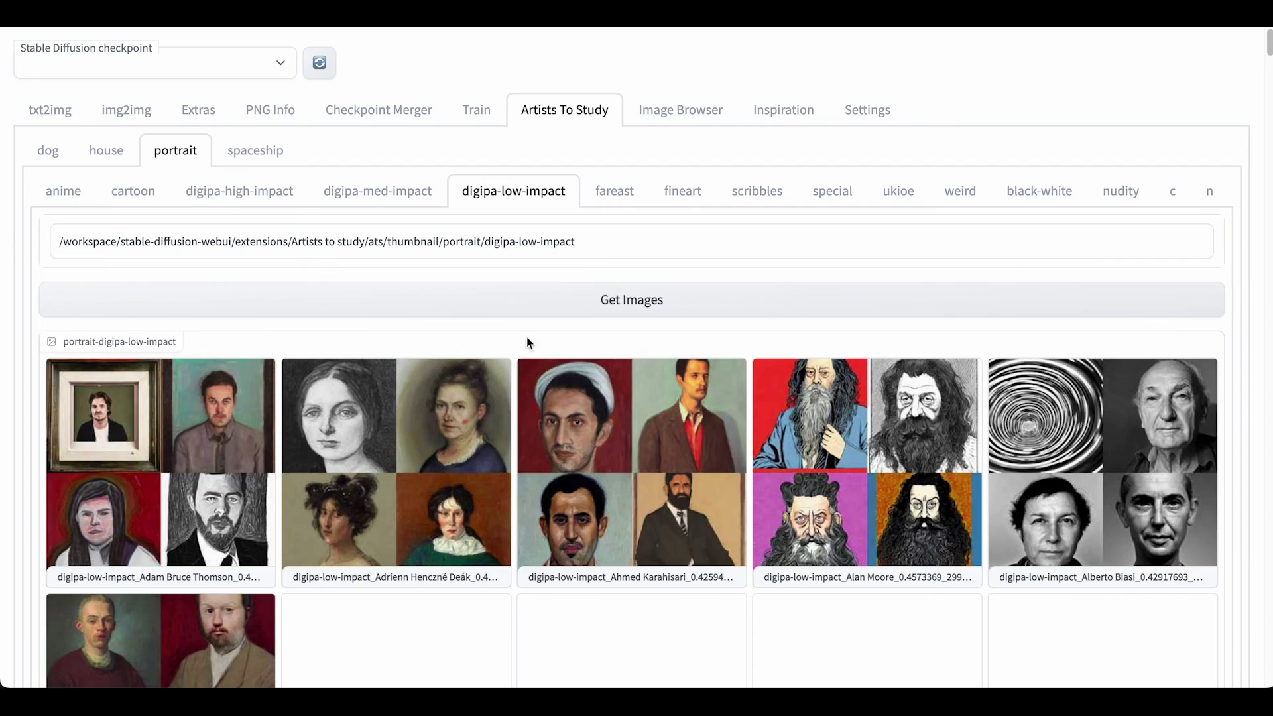
scroll(525, 335, "down", 8)
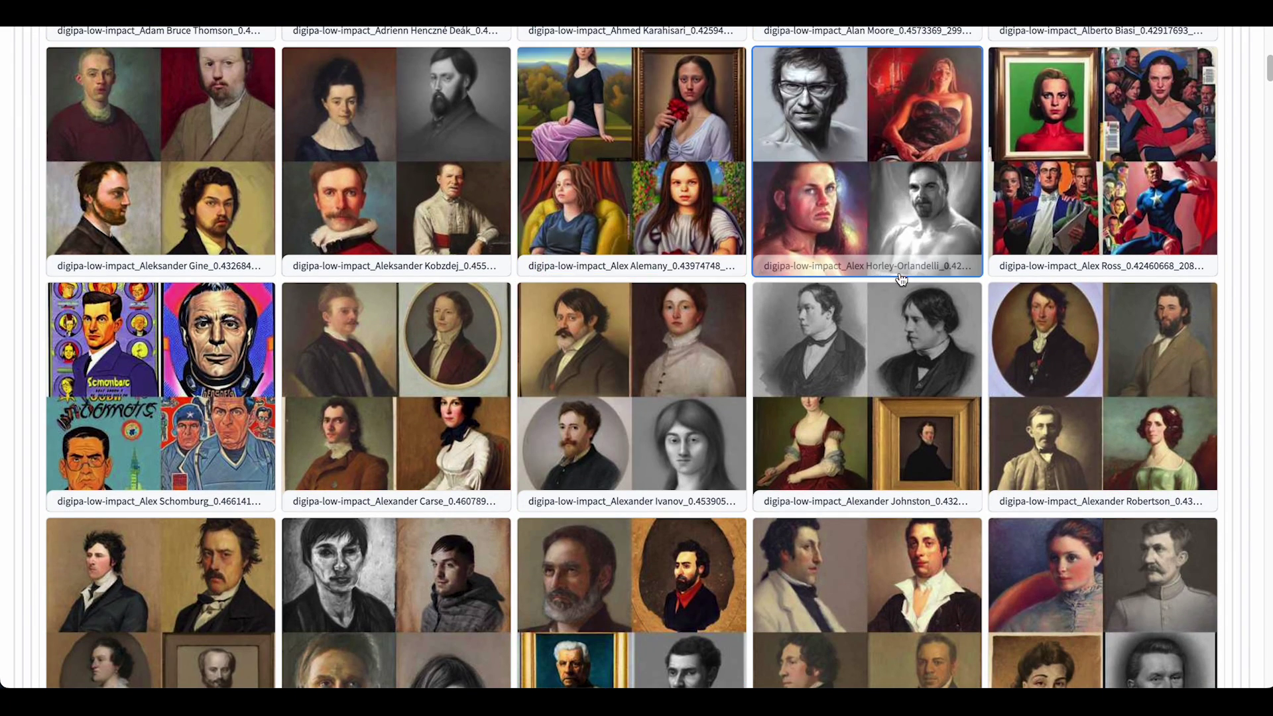
scroll(825, 228, "up", 8)
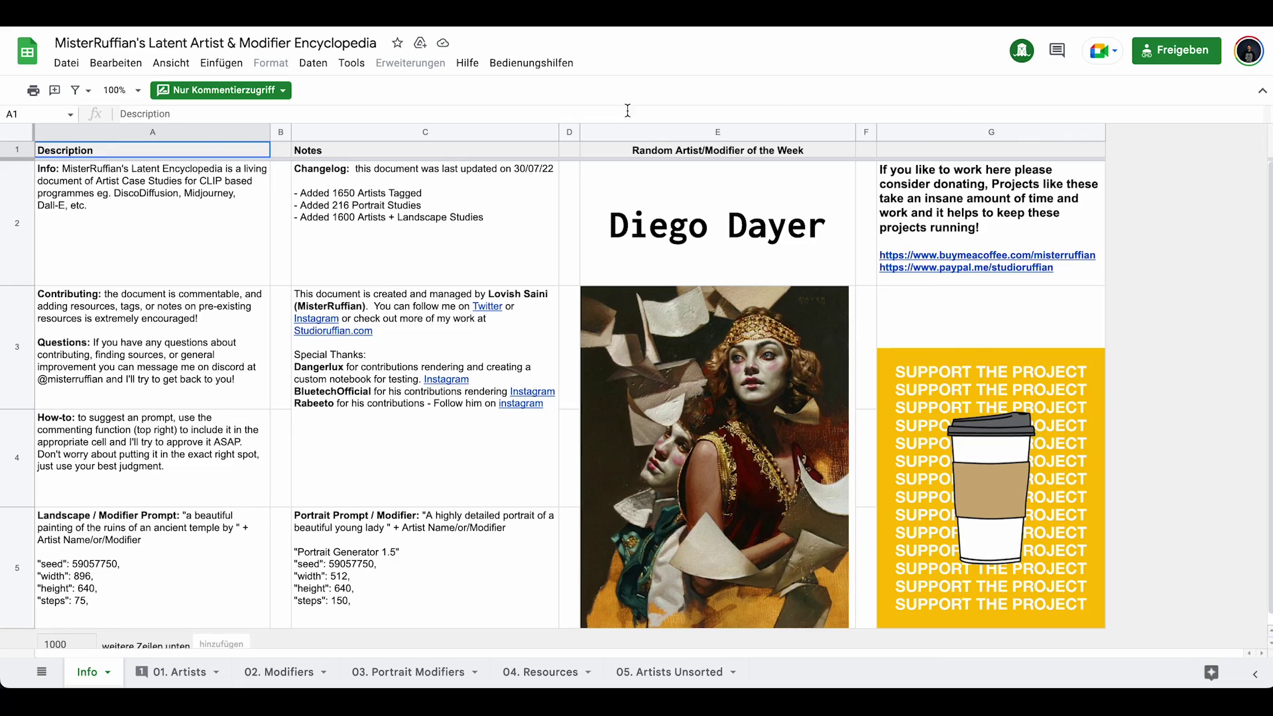
- Browse the 01. Artists sheet, selecting the A.J.Casson entry
left_click(179, 671)
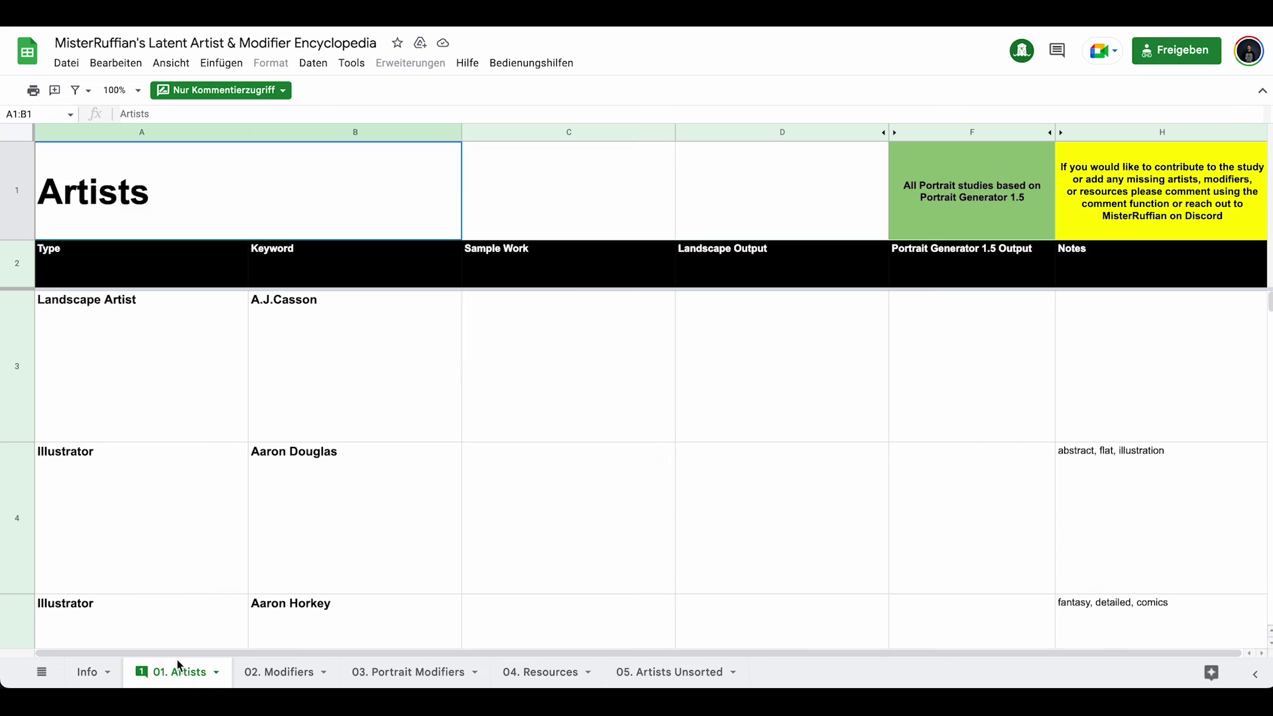
left_click(418, 438)
scroll(411, 444, "down", 5)
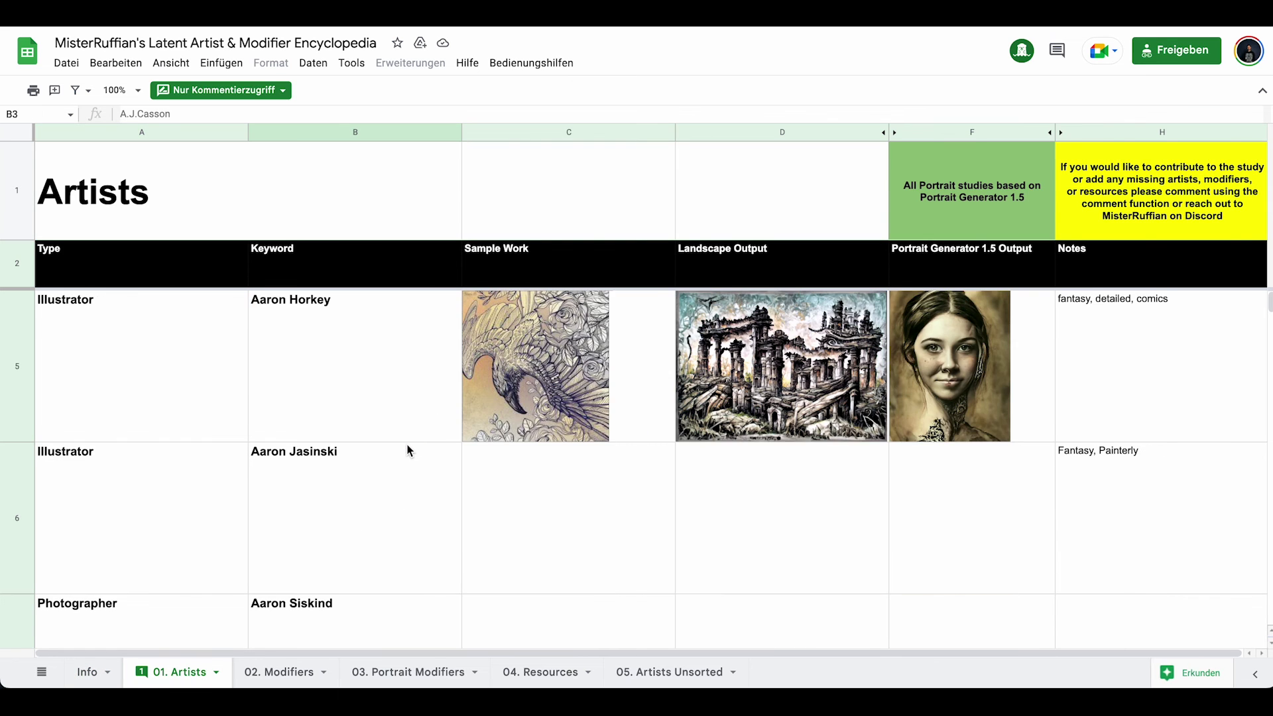
scroll(306, 415, "up", 5)
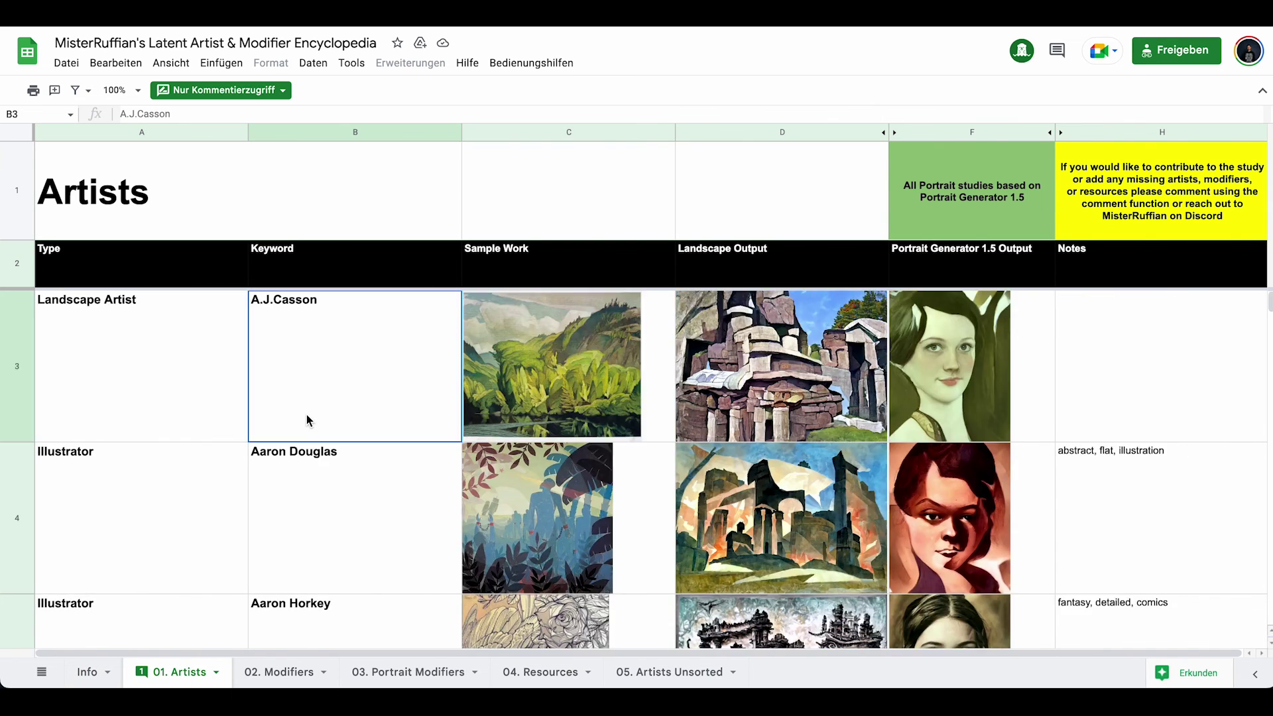
- Browse the 02. Modifiers sheet, selecting the Gaming type entry
left_click(279, 671)
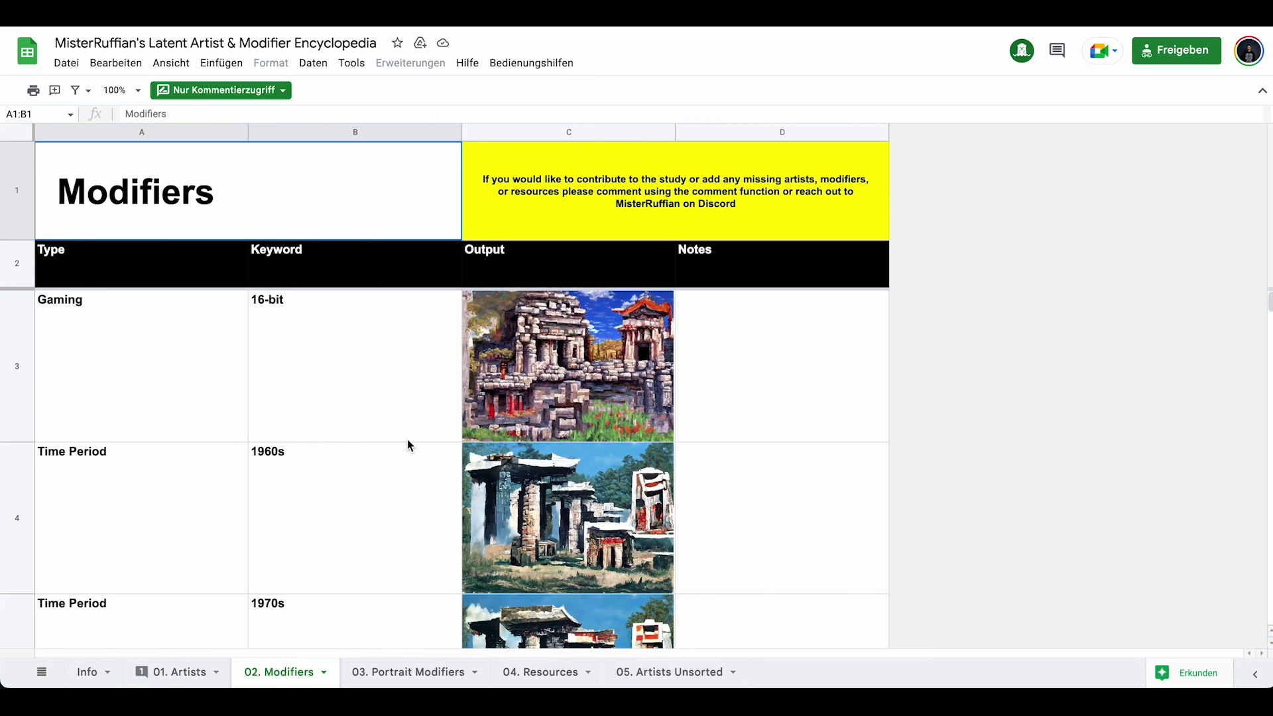
scroll(407, 439, "down", 3)
scroll(407, 446, "down", 3)
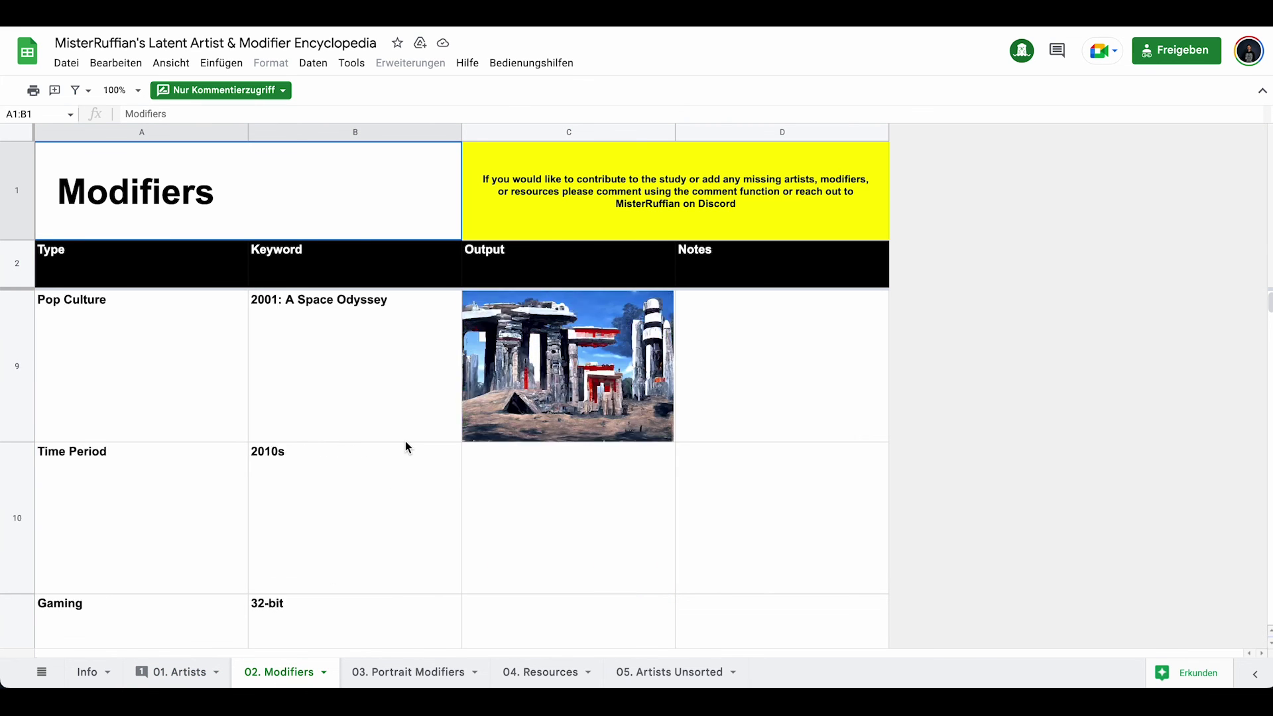
scroll(219, 469, "up", 6)
left_click(212, 368)
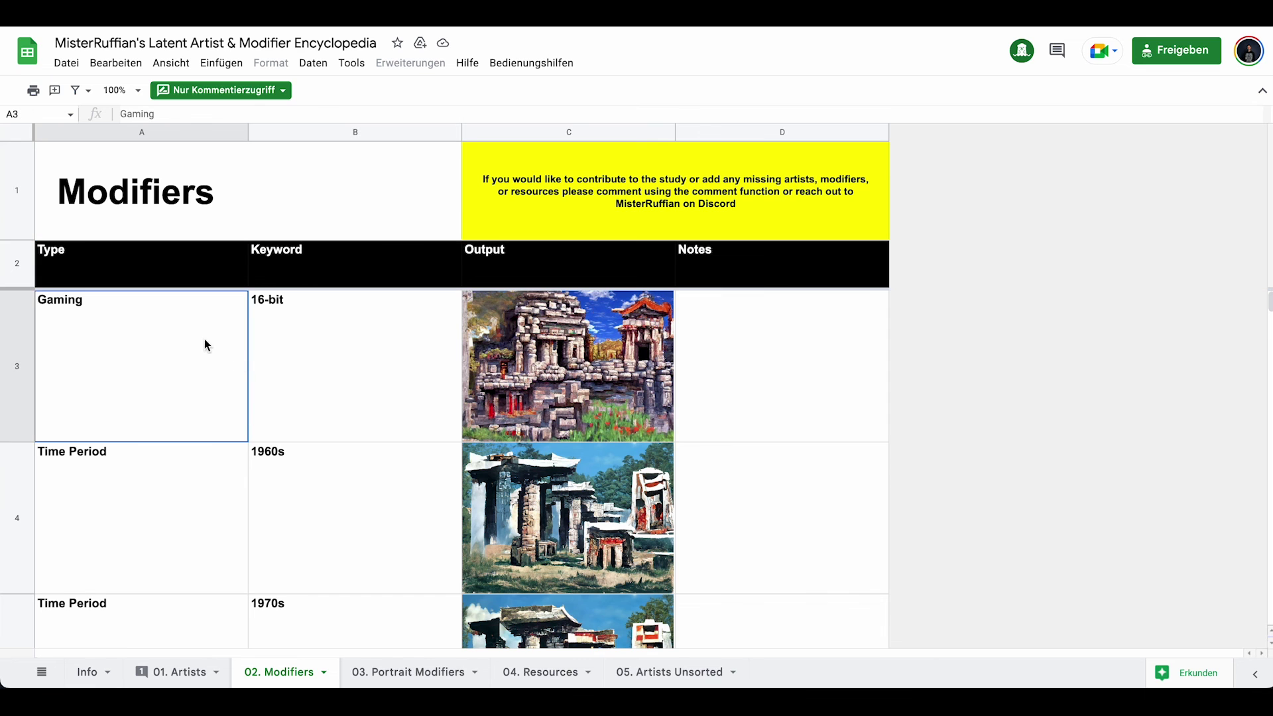
- Step through 03. Portrait Modifiers and 04. Resources to 05. Artists Unsorted, scrolling its list
left_click(386, 672)
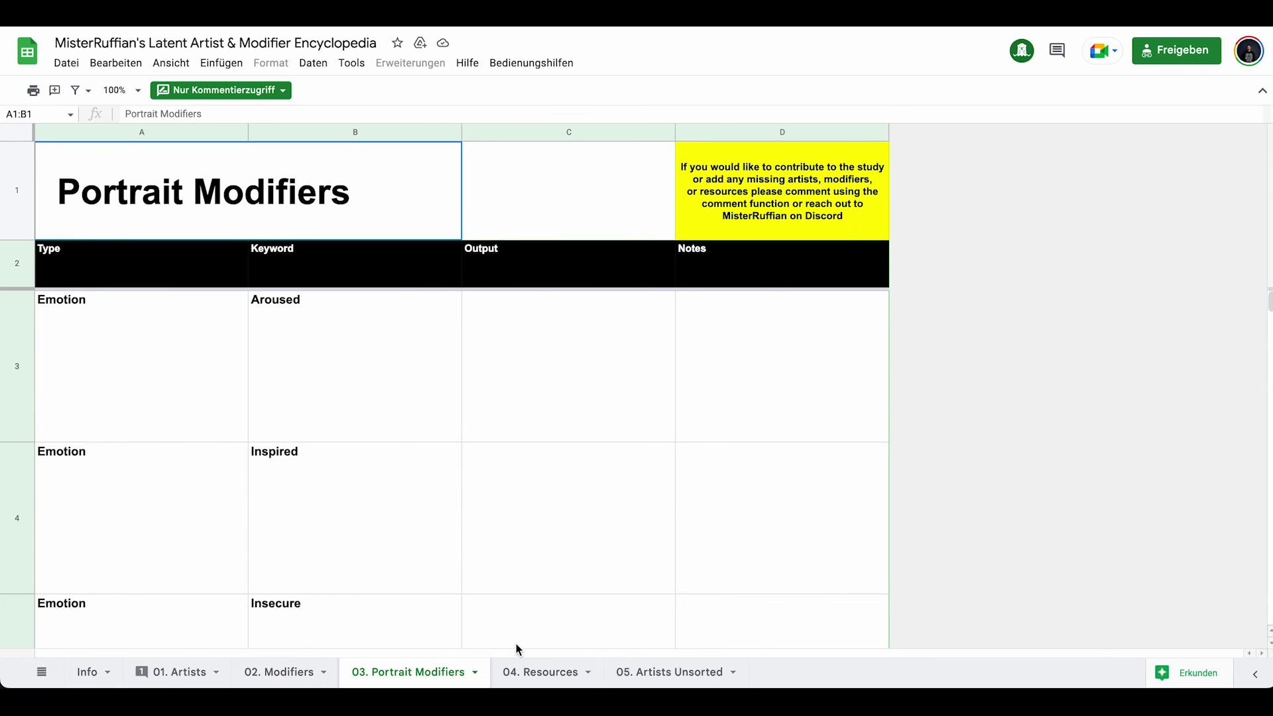
left_click(538, 672)
left_click(669, 673)
scroll(535, 398, "down", 3)
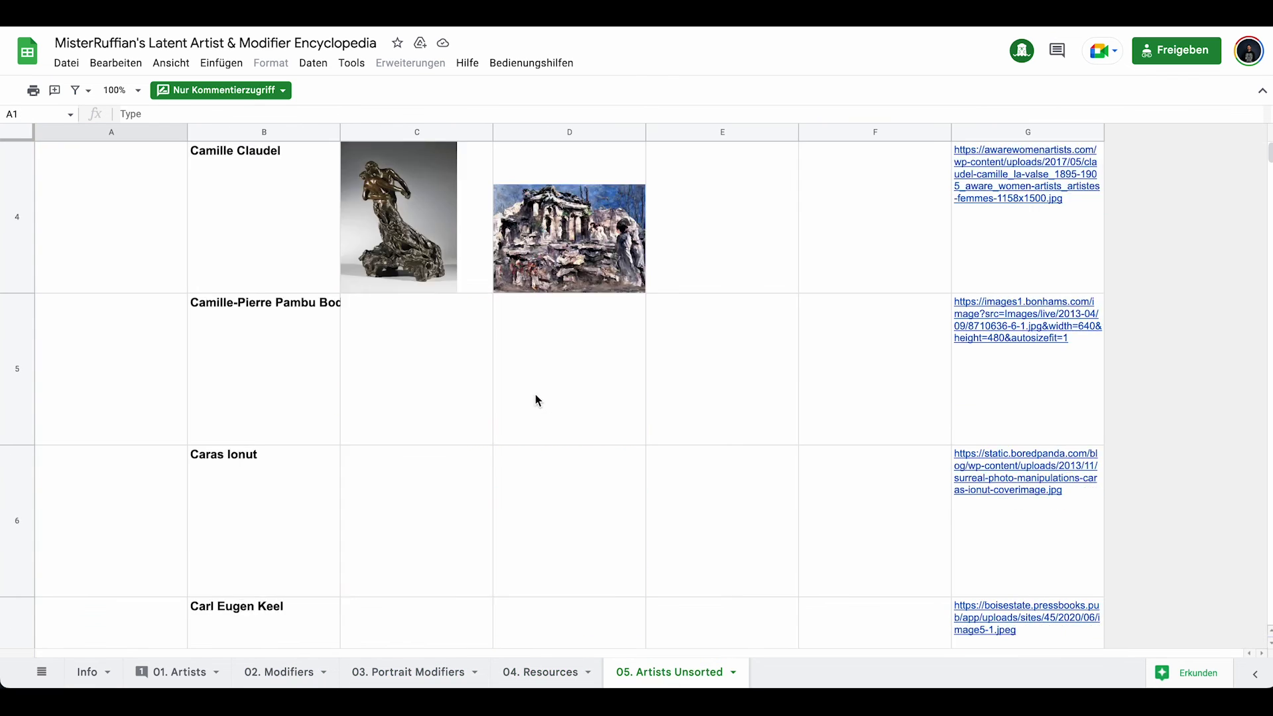
scroll(535, 398, "down", 3)
scroll(345, 395, "up", 4)
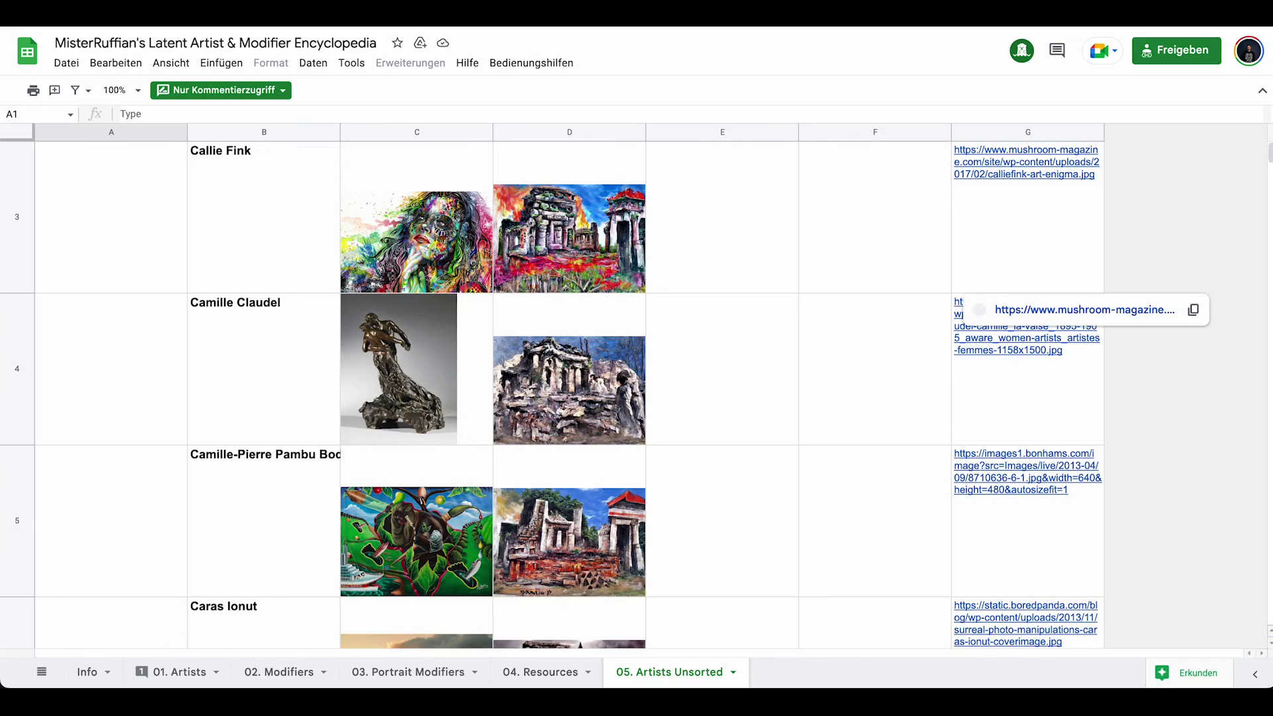